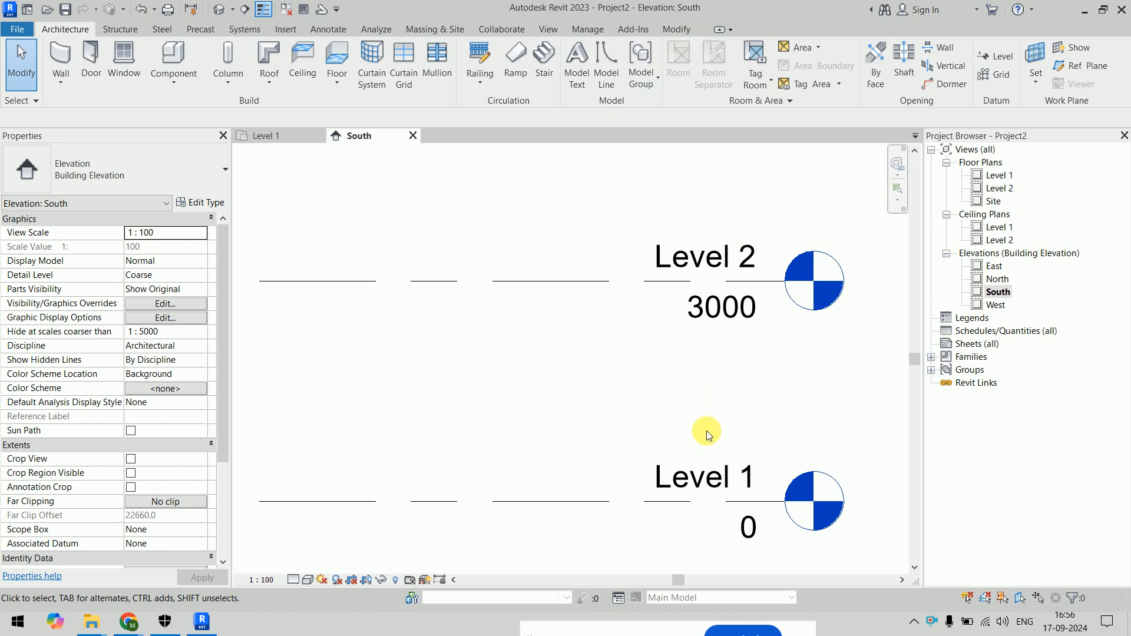
Rename Level 1 as GF in the South elevation and rename its corresponding views too
left_click(723, 477)
left_click(723, 477)
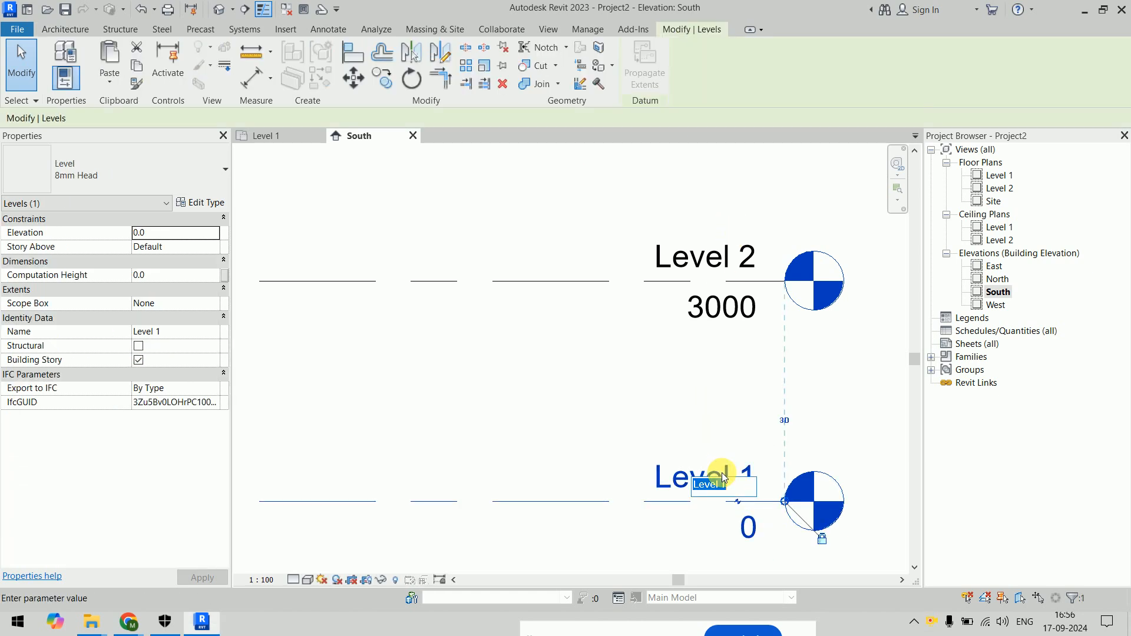
type("GF")
key("Return")
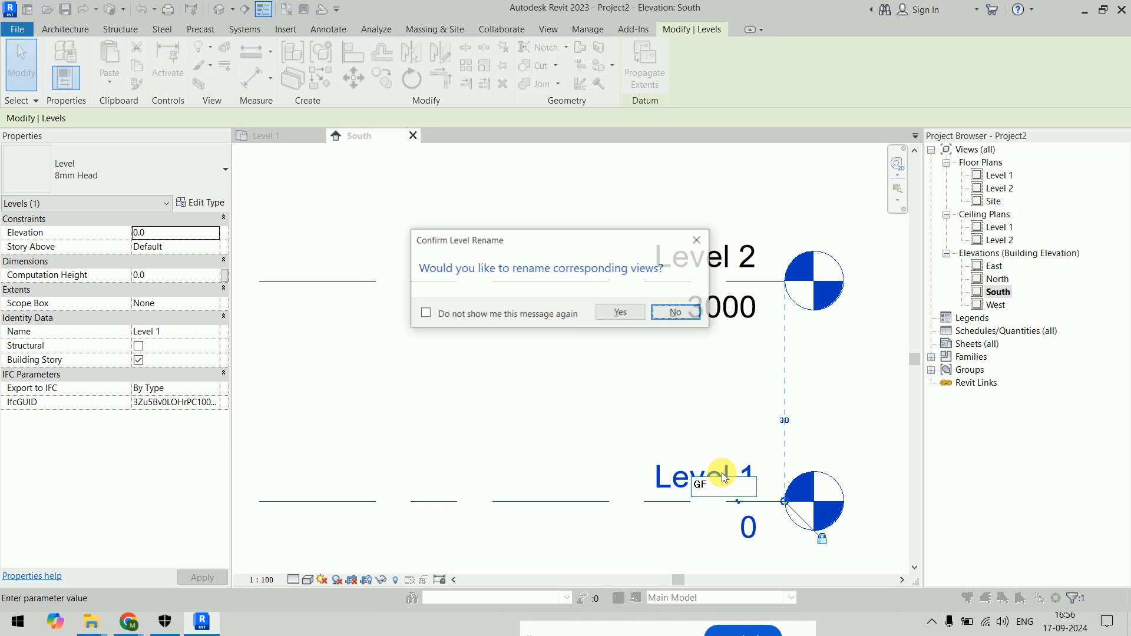
left_click(629, 317)
Rename Level 2 as FF and rename its corresponding views too
left_click(725, 255)
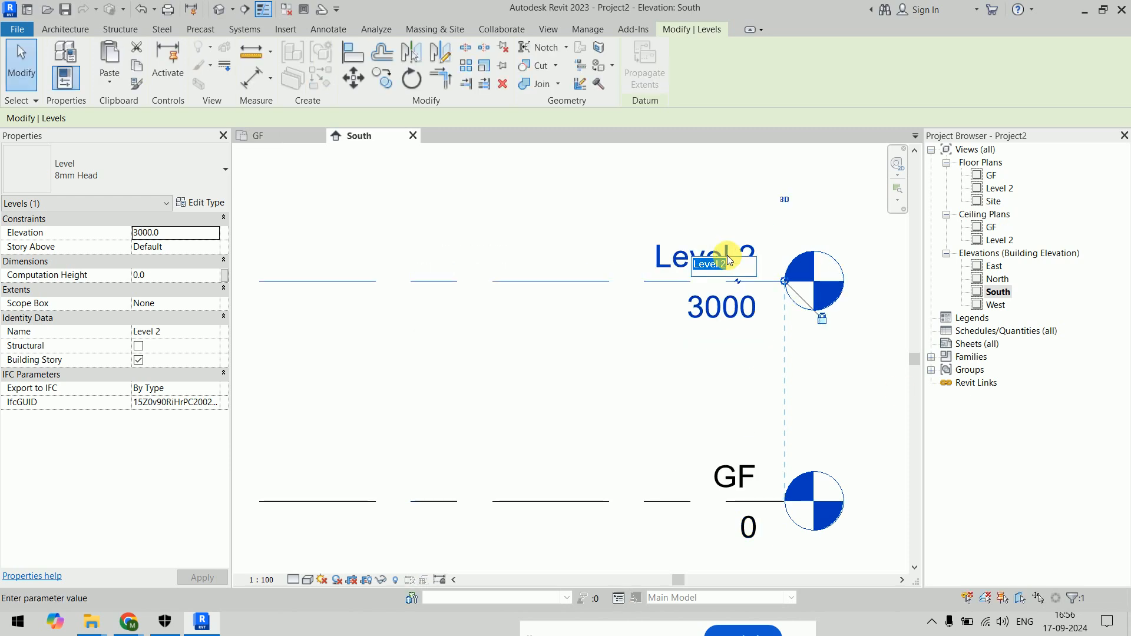
left_click(725, 255)
type("FF")
key("Return")
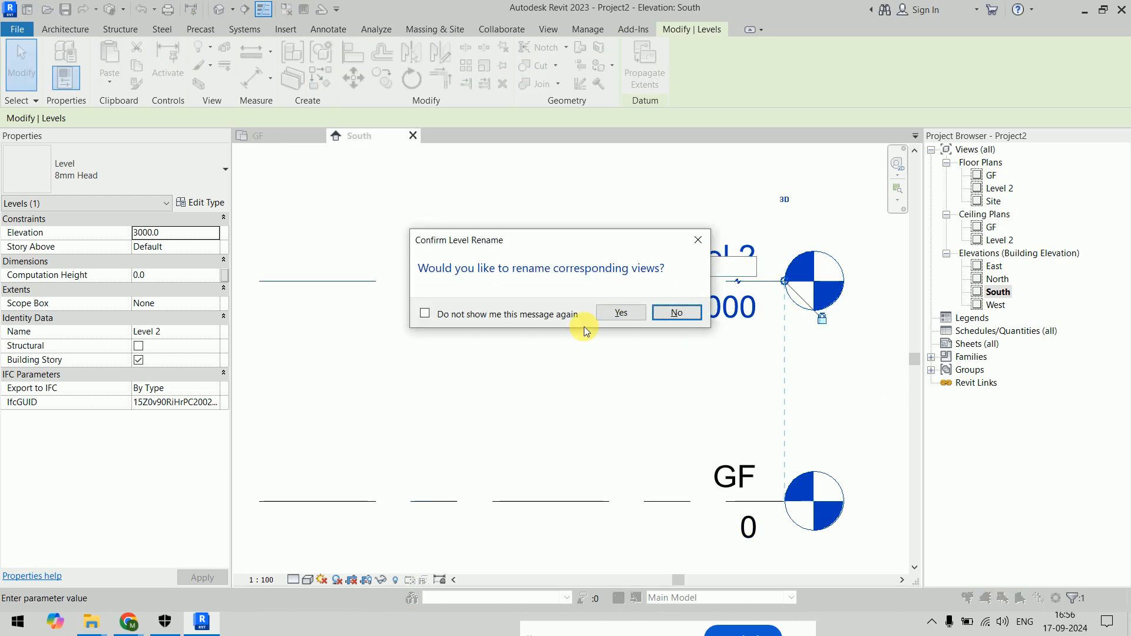
left_click(625, 305)
left_click(651, 199)
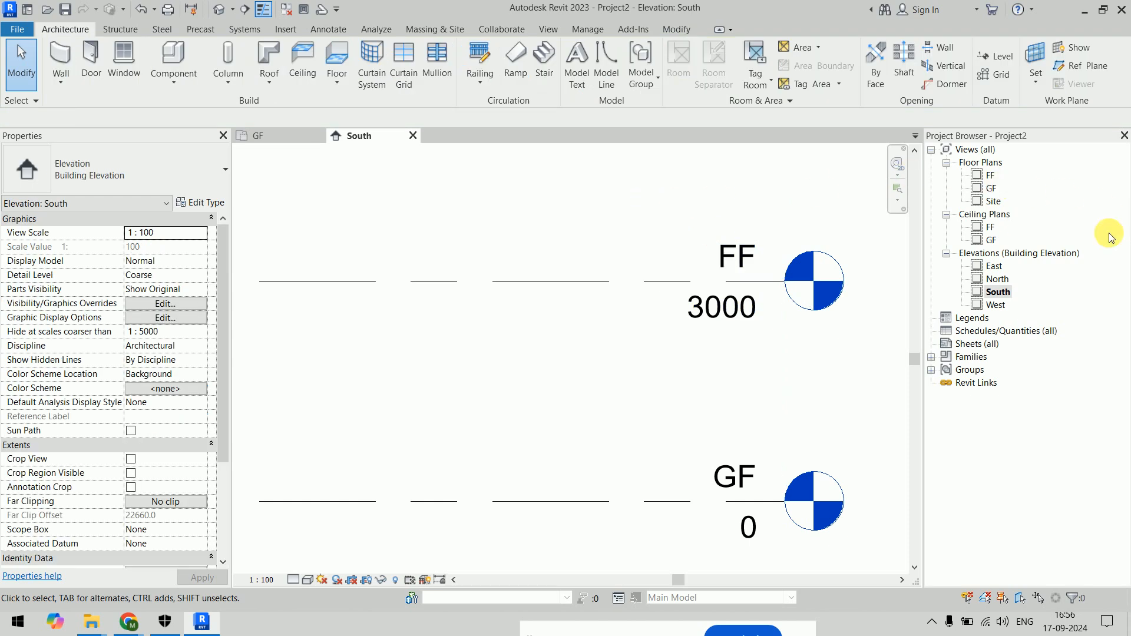
Open the GF floor plan and start a new ramp sketch
double_click(991, 189)
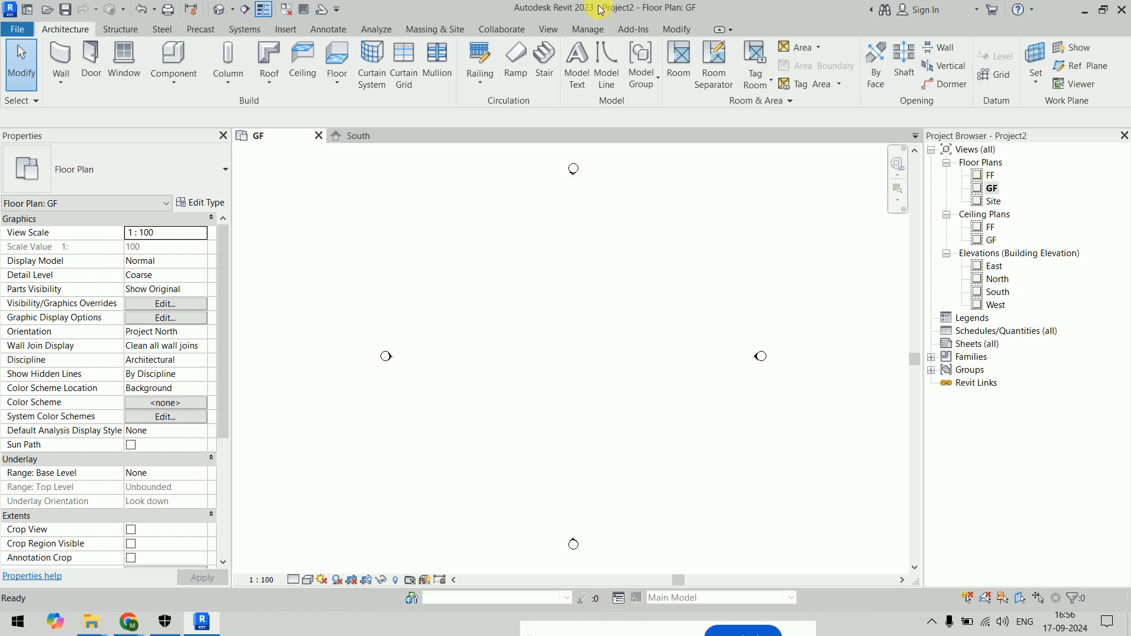
left_click(519, 87)
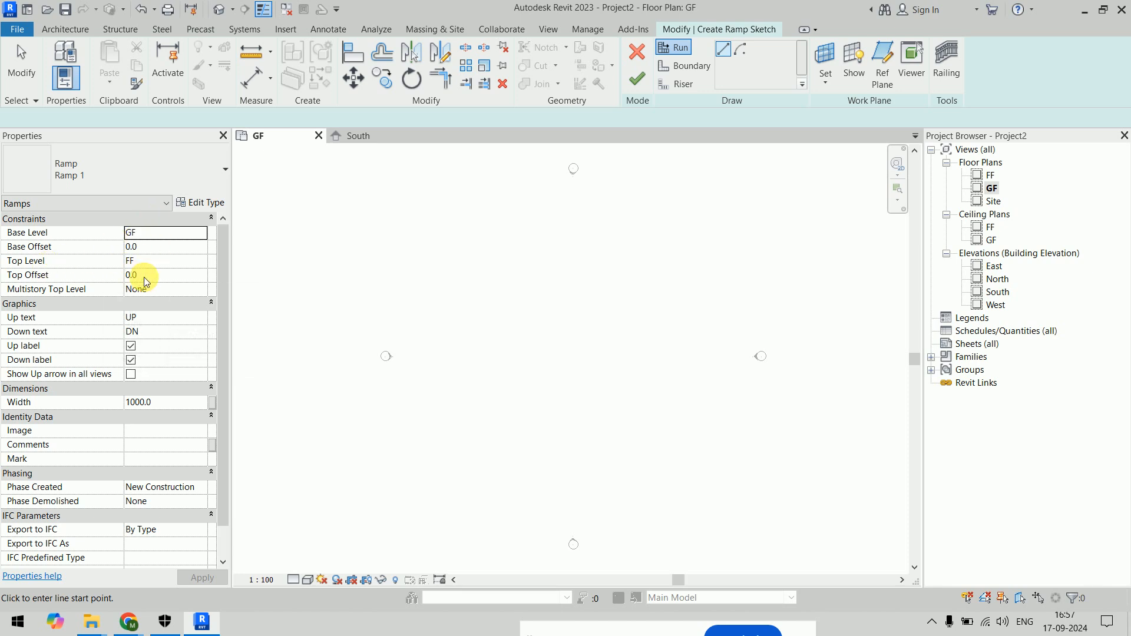
left_click(646, 419)
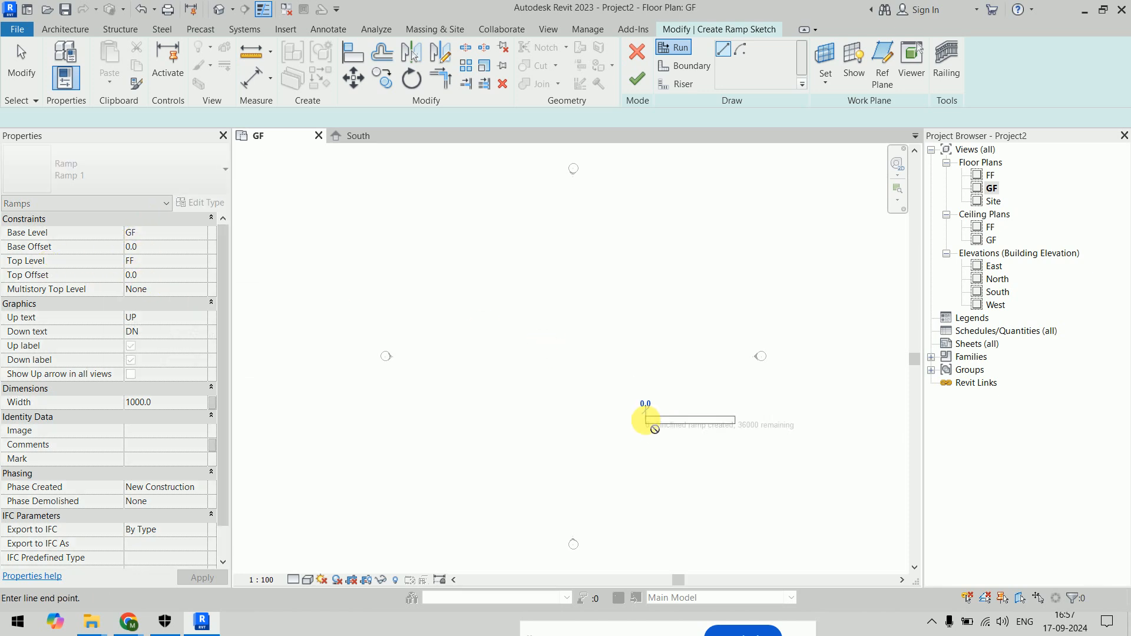
scroll(646, 337, "up", 1)
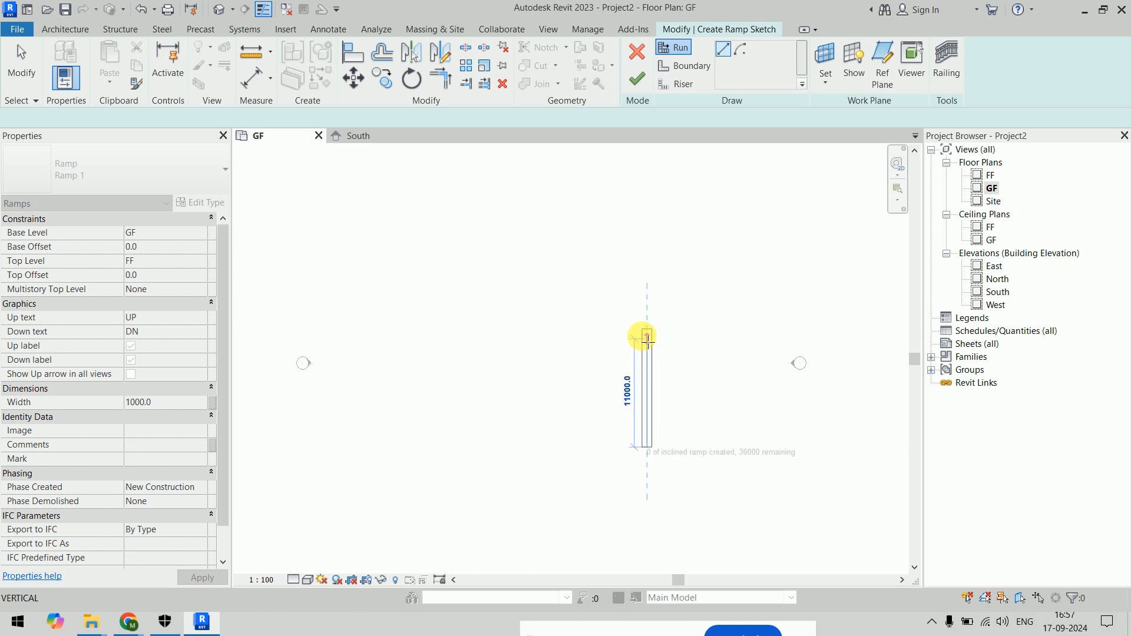
middle_click_drag(646, 335, 616, 169)
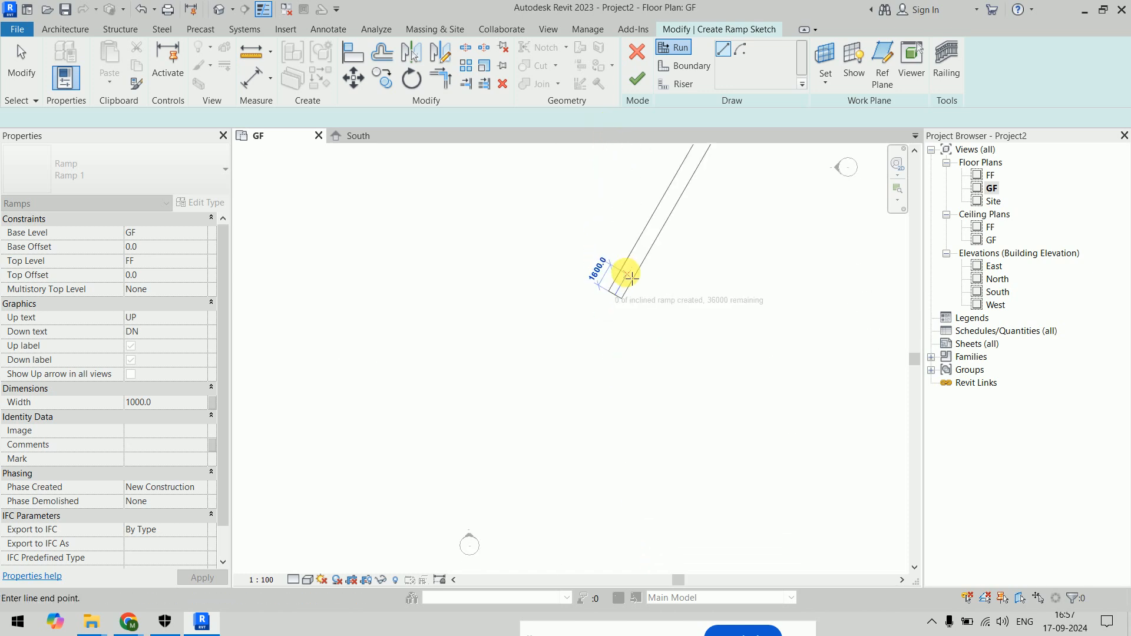
middle_click_drag(623, 268, 602, 289)
scroll(602, 290, "up", 3)
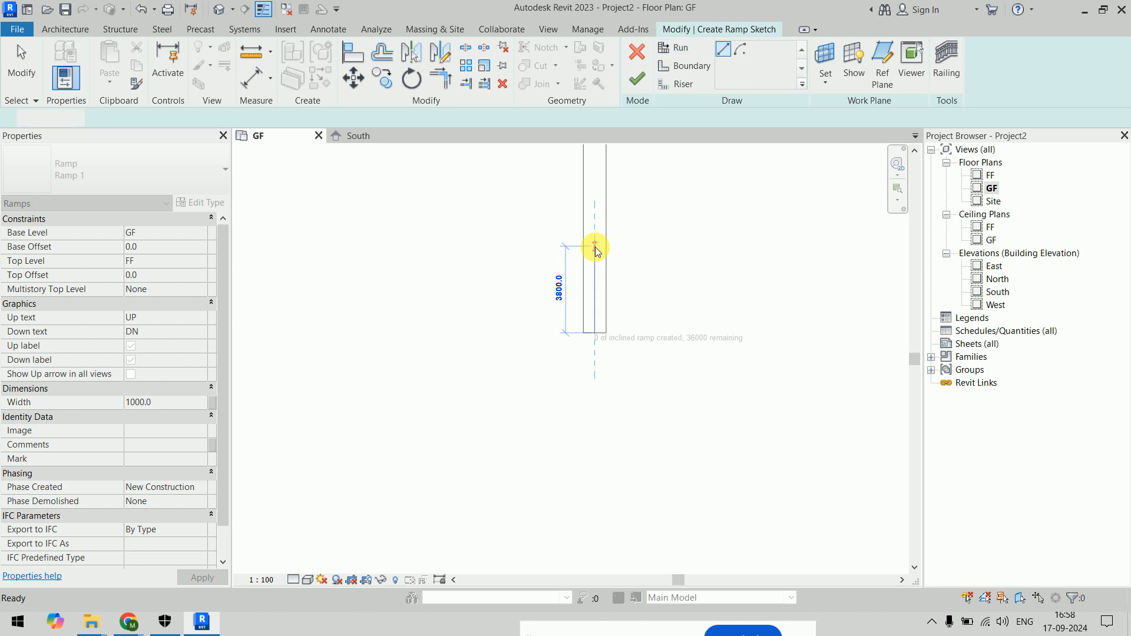
key("Escape")
Set the Ramp Max Slope (1/x) of the Ramp 1 type to 6
left_click(203, 200)
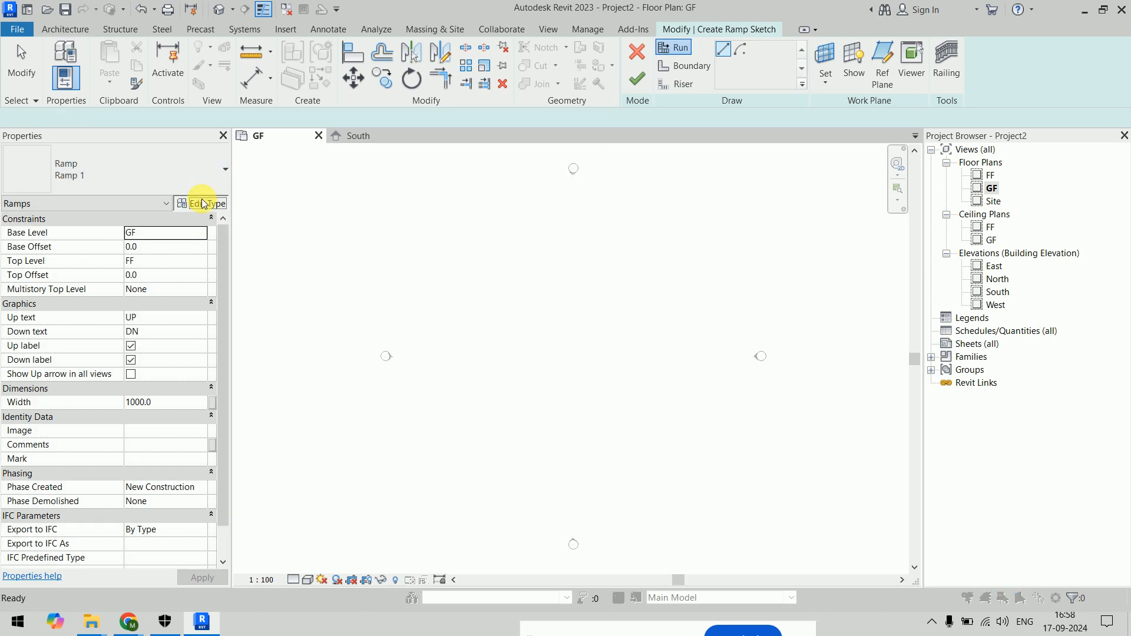
mouse_move(127, 344)
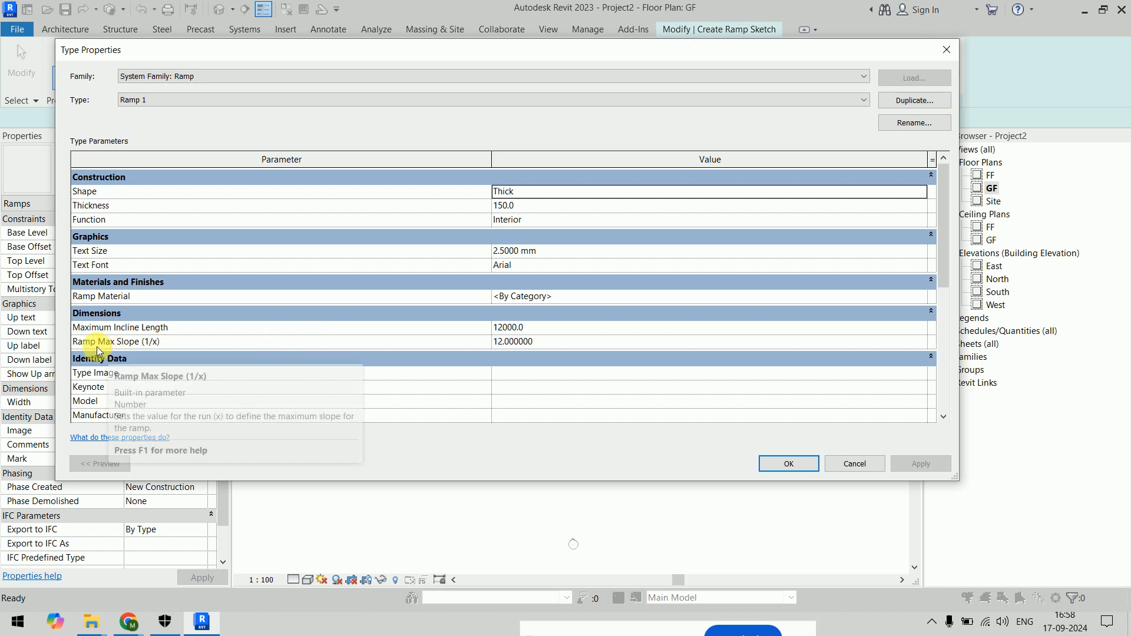
left_click(589, 344)
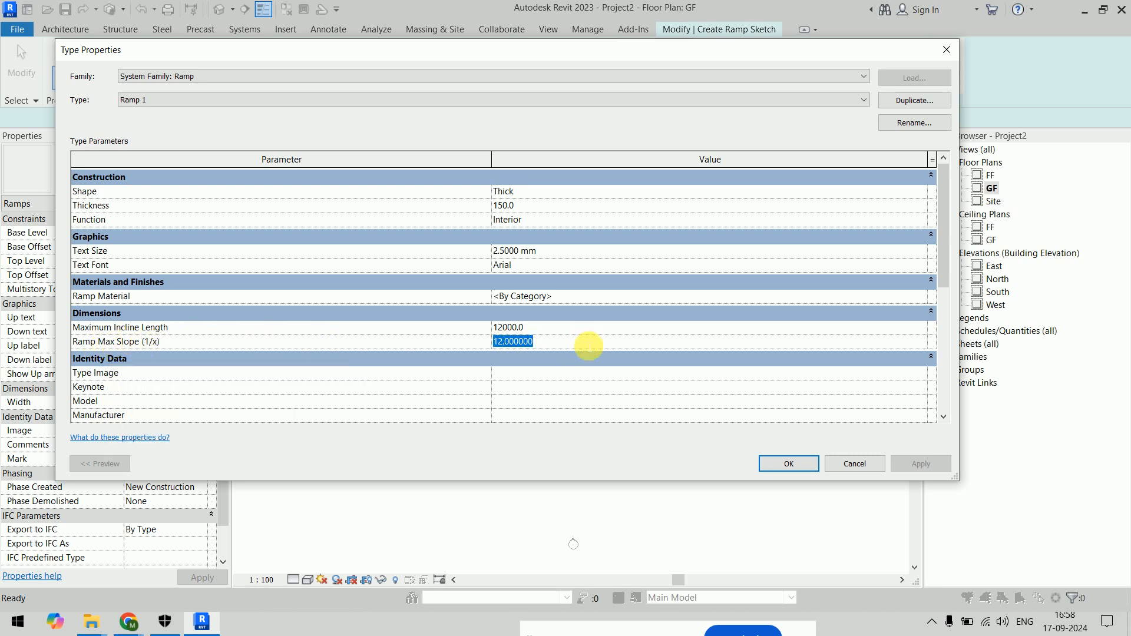
type("6")
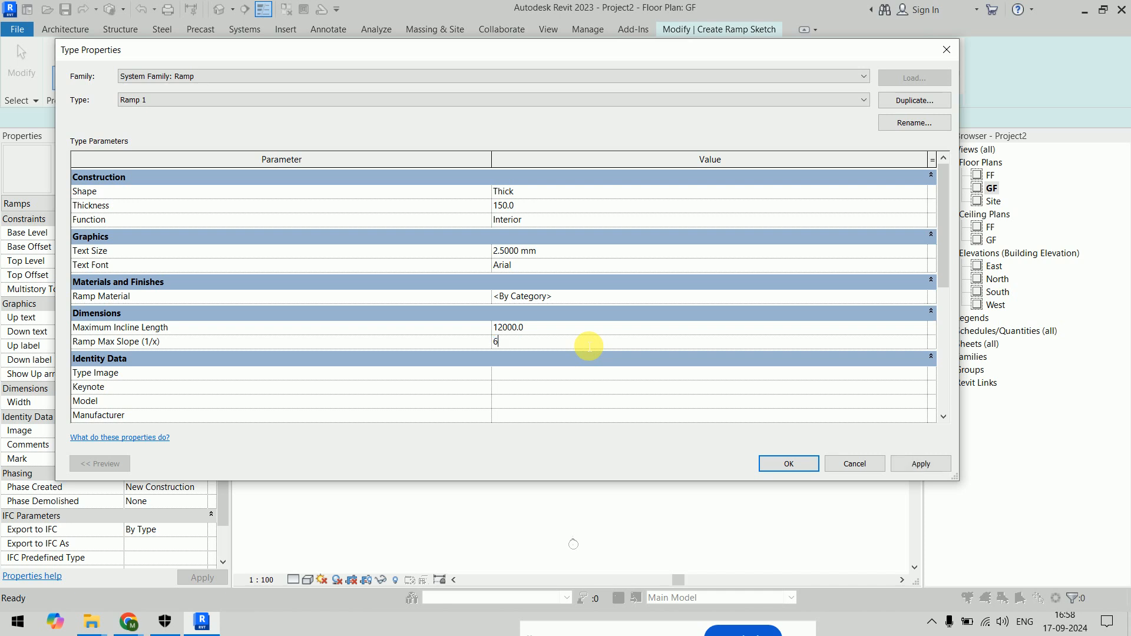
left_click(795, 464)
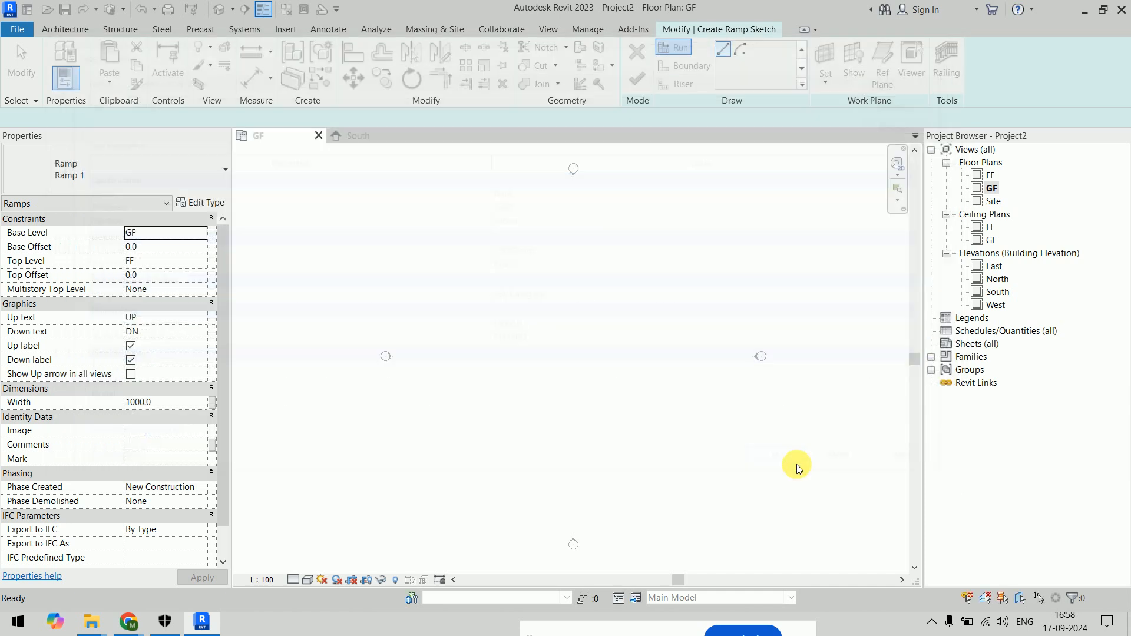
left_click(605, 391)
scroll(606, 347, "up", 2)
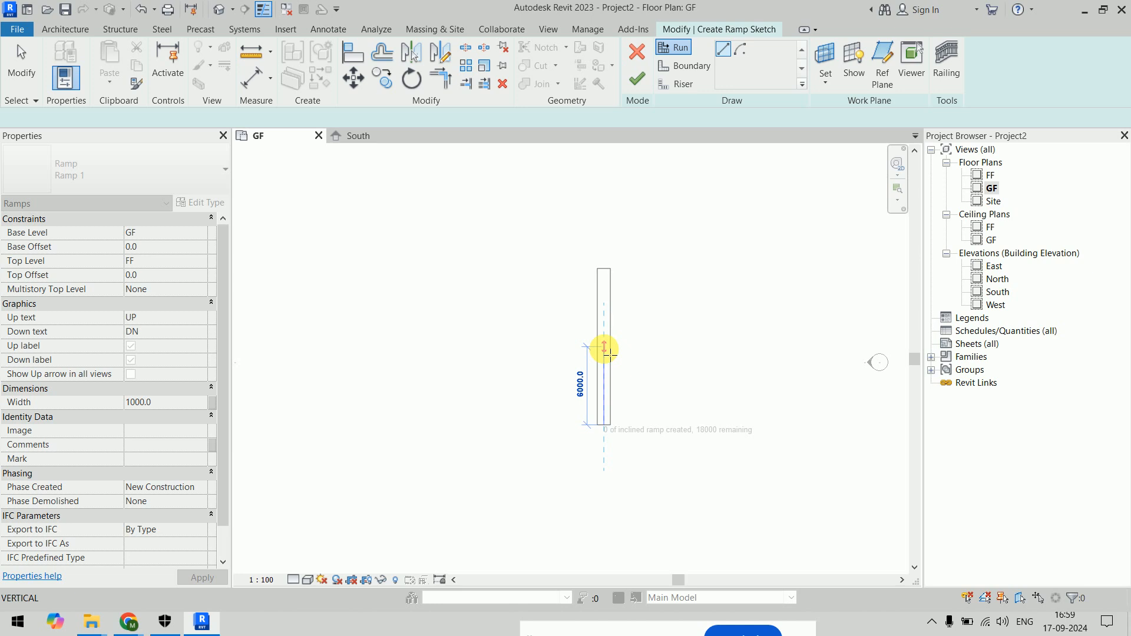
key("Escape")
scroll(604, 349, "down", 2)
Set the Ramp Max Slope (1/x) of the Ramp 1 type to 15 and start a trial run in the plan
left_click(198, 205)
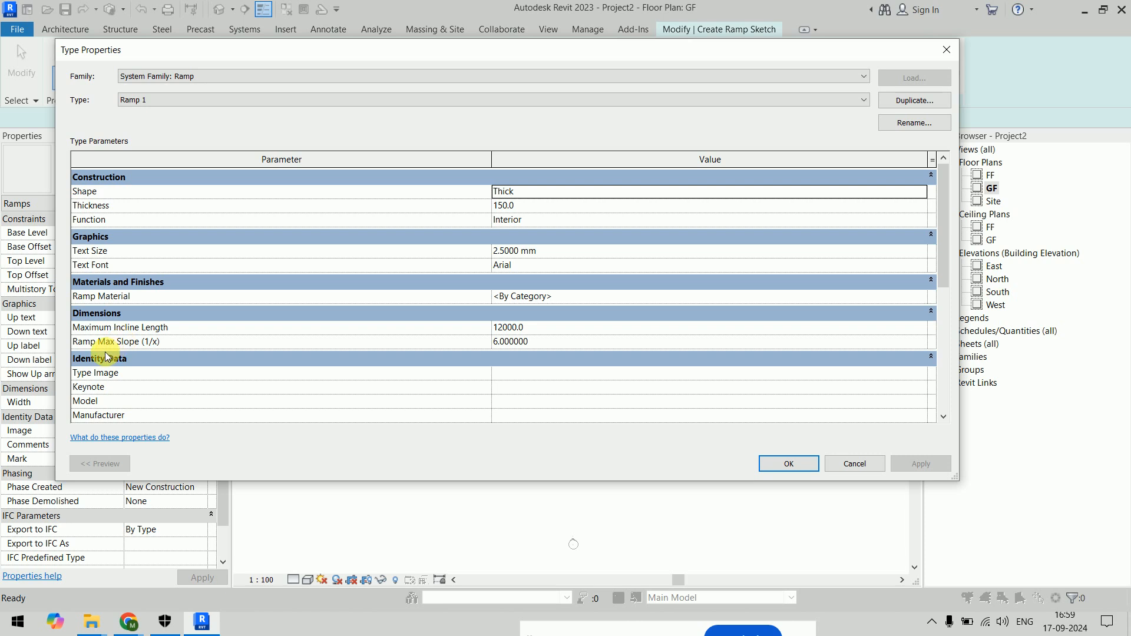
mouse_move(156, 343)
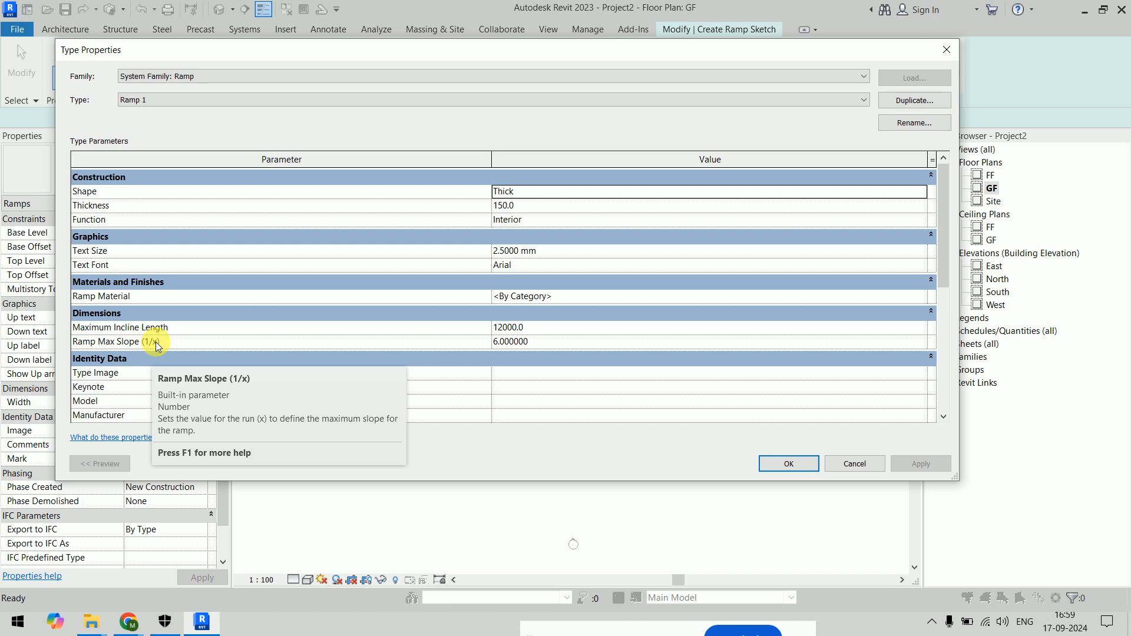
left_click(579, 343)
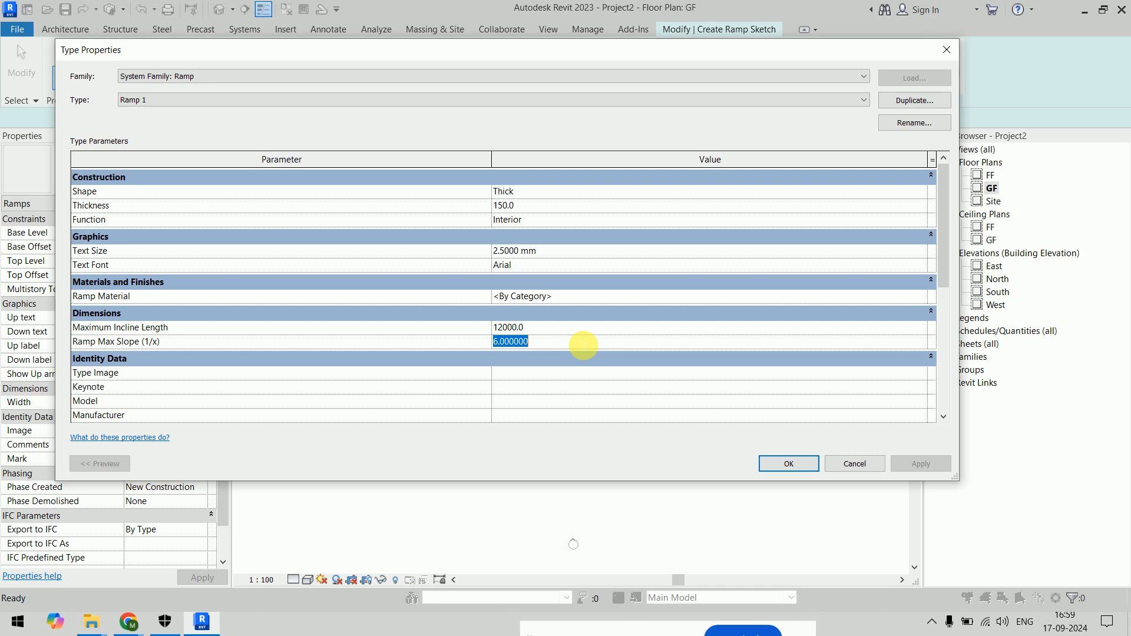
type("12")
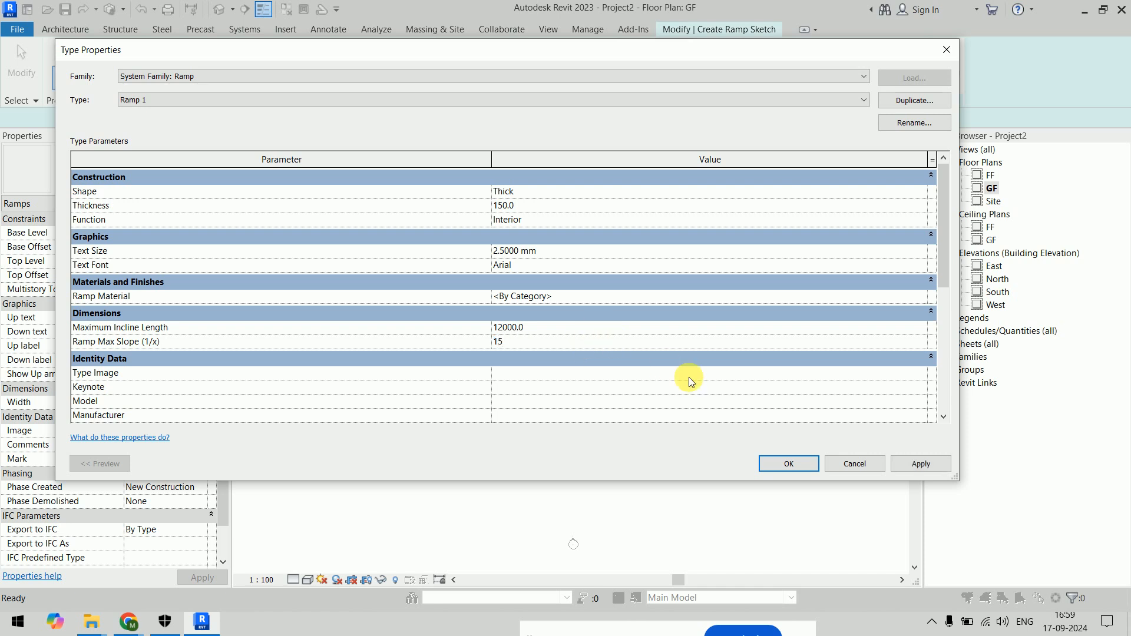
left_click(801, 463)
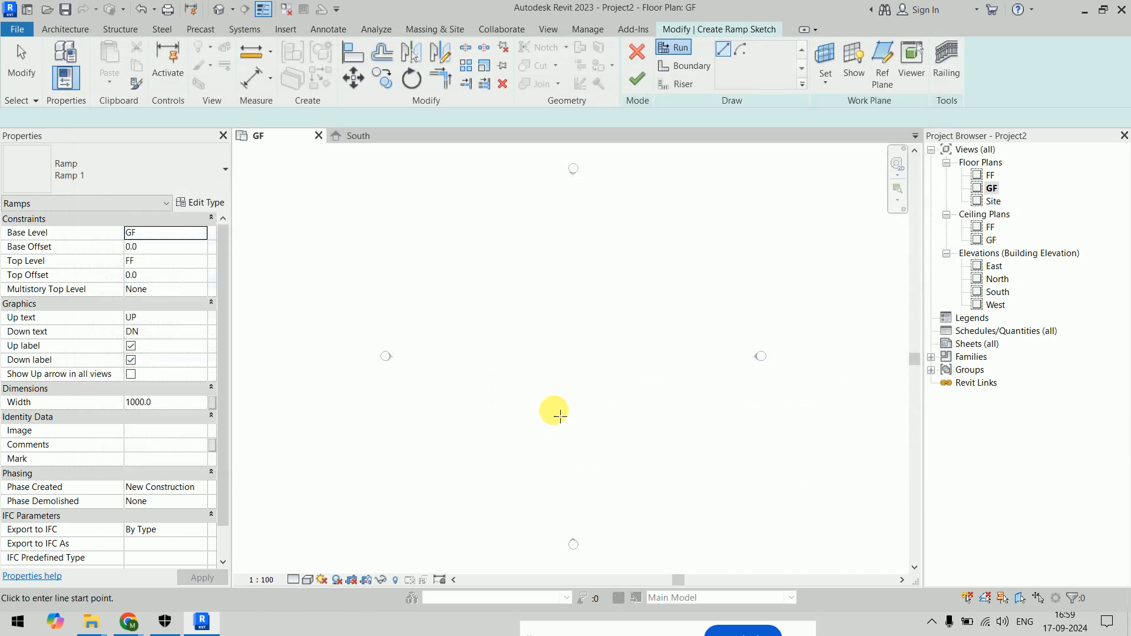
left_click(553, 401)
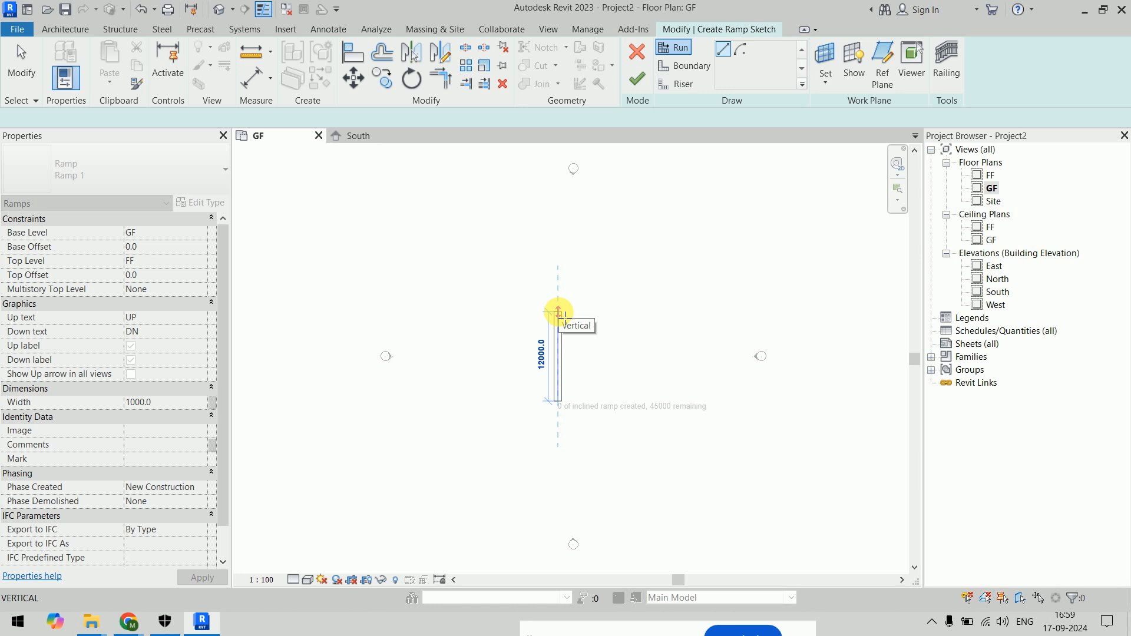
Set the Ramp Max Slope (1/x) of the Ramp 1 type to 9
left_click(199, 202)
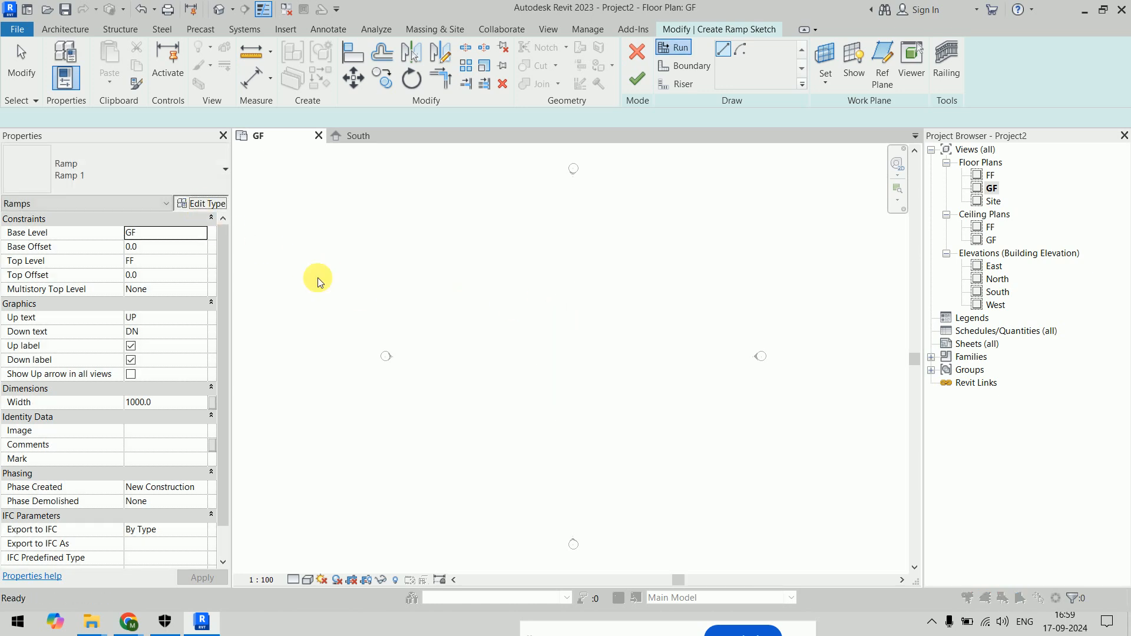
left_click(594, 342)
type("9")
key("Return")
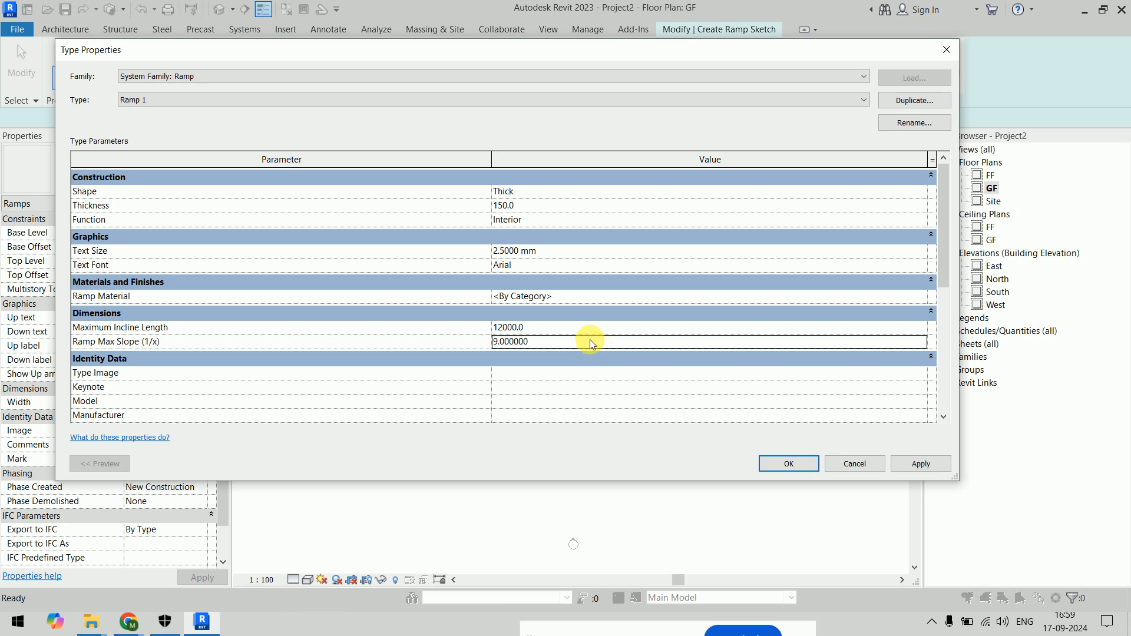
left_click(788, 464)
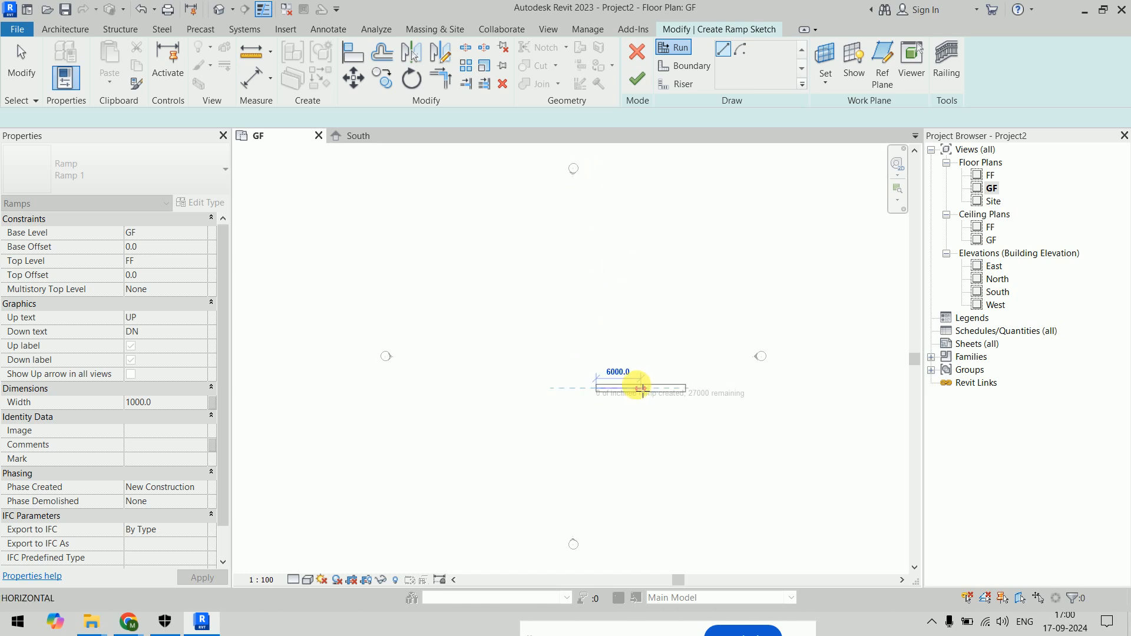
Sketch a switchback ramp with three parallel vertical runs of 12000, 12000 and 3000, joined by landings
left_click(586, 300)
scroll(584, 300, "up", 2)
left_click(569, 301)
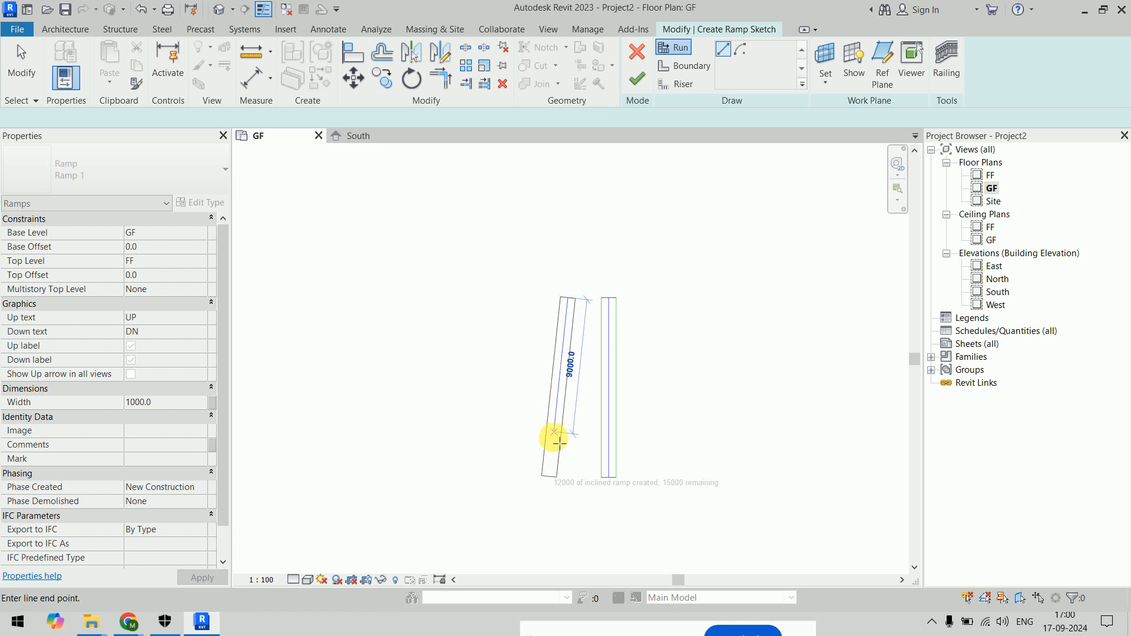
left_click(568, 480)
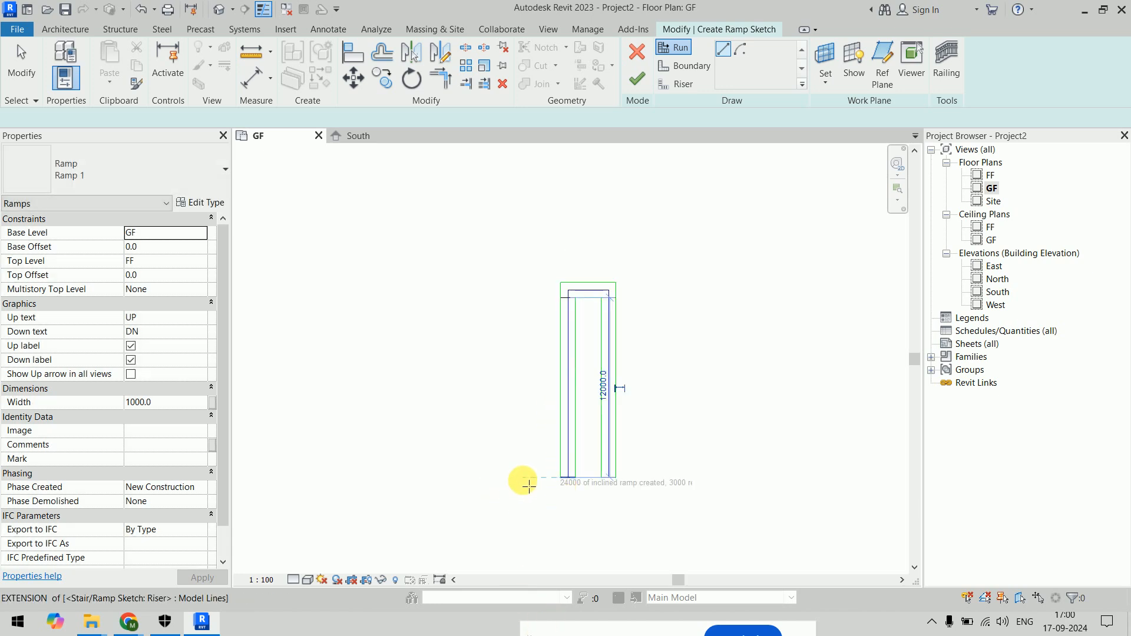
left_click(523, 477)
left_click(523, 403)
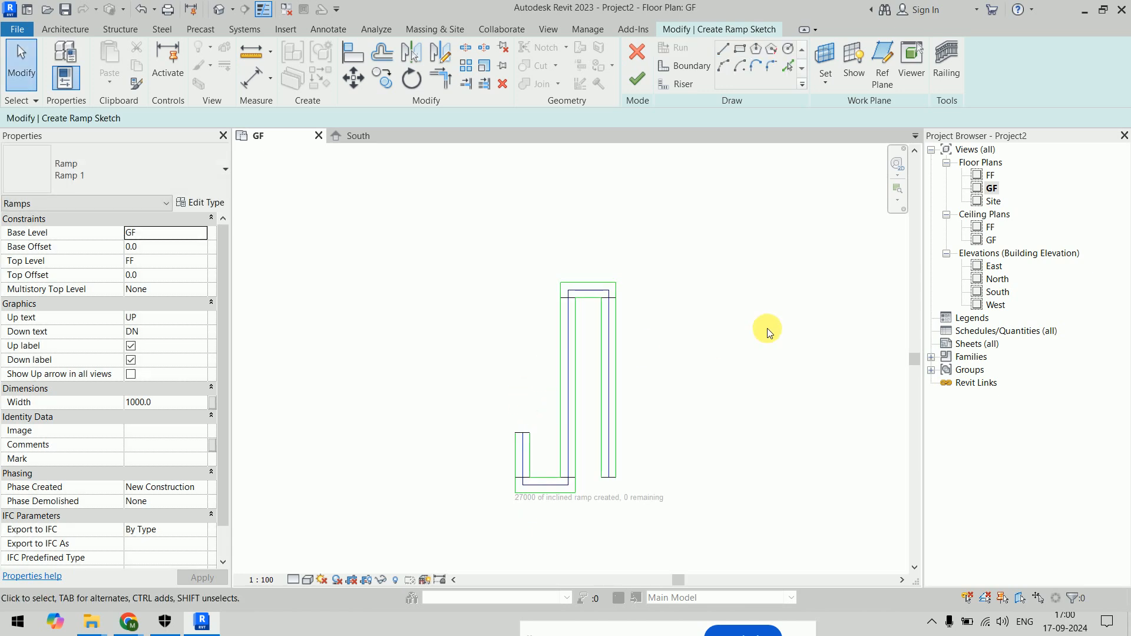
scroll(532, 483, "up", 5)
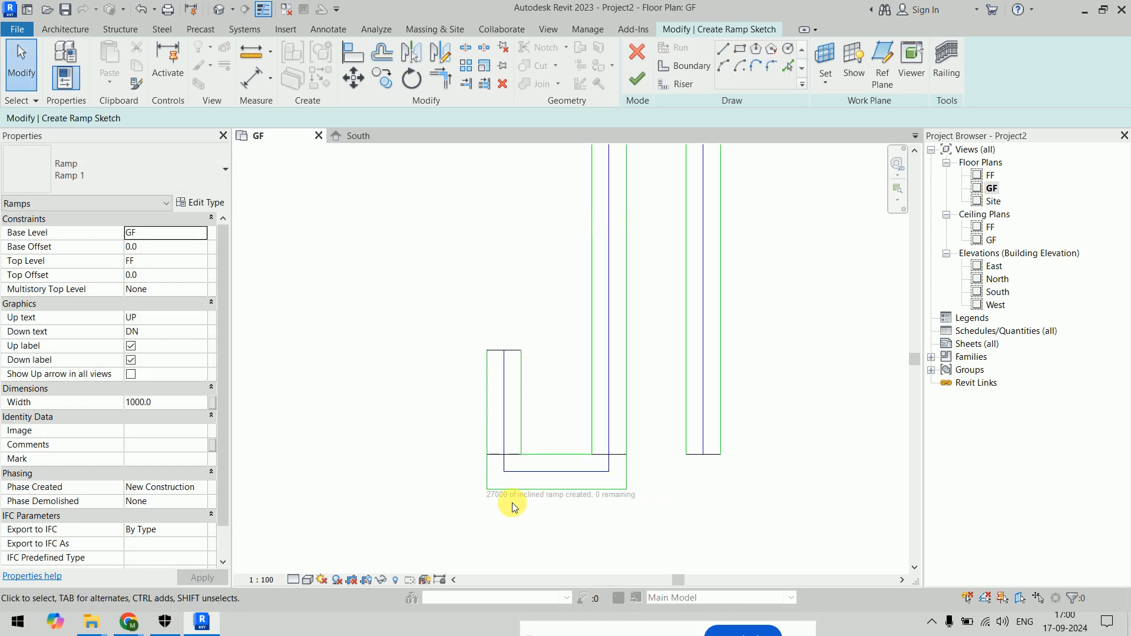
Delete all the sketched ramp runs and landings
scroll(450, 310, "down", 6)
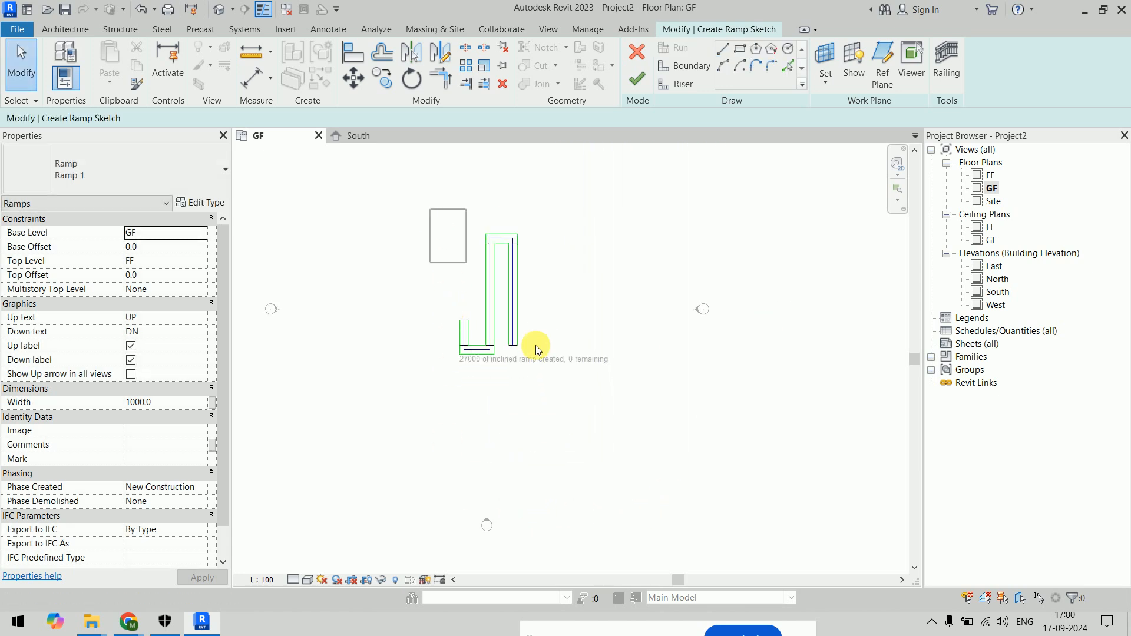
left_click_drag(430, 209, 592, 429)
key("Delete")
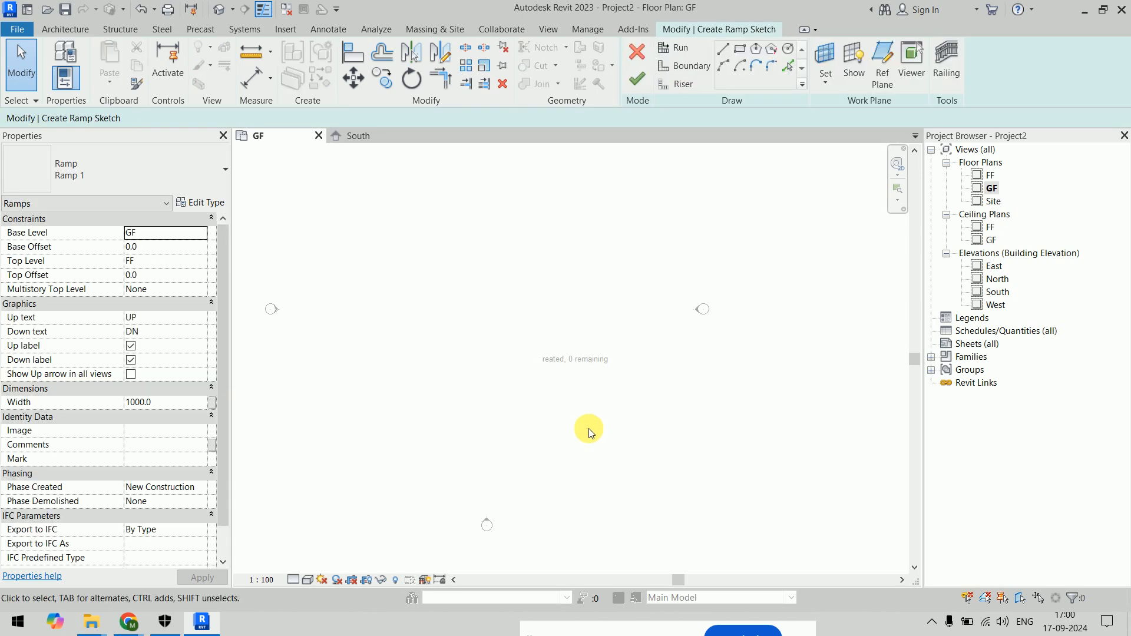
scroll(563, 386, "up", 1)
scroll(564, 384, "down", 1)
Set the Maximum Incline Length of the Ramp 1 type to 15000
left_click(200, 202)
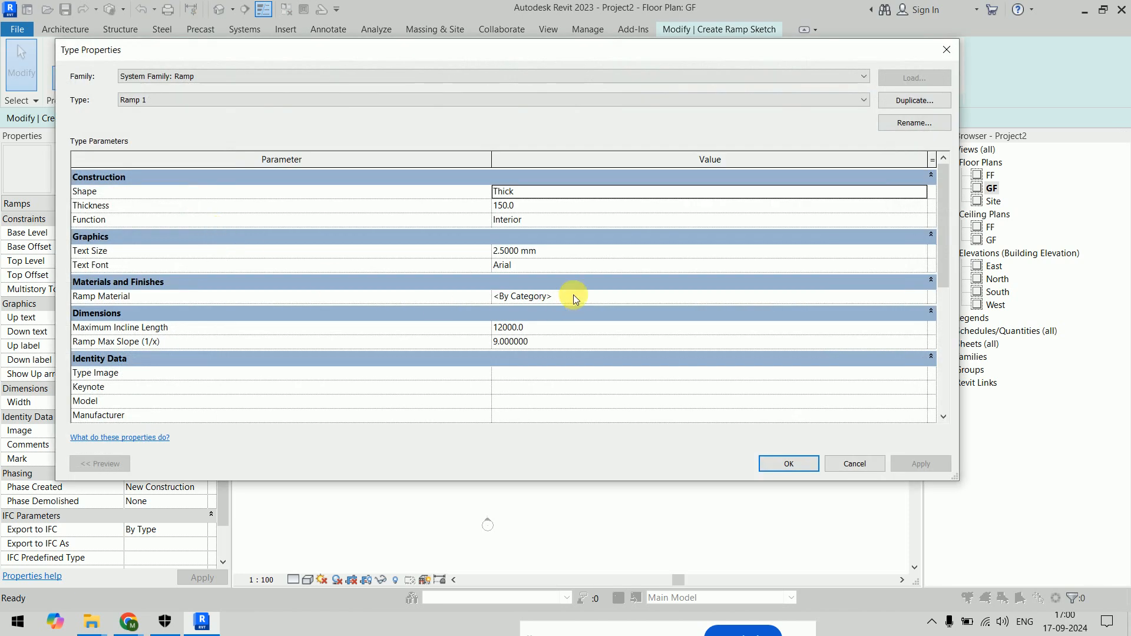
left_click(589, 330)
type("15000")
key("Return")
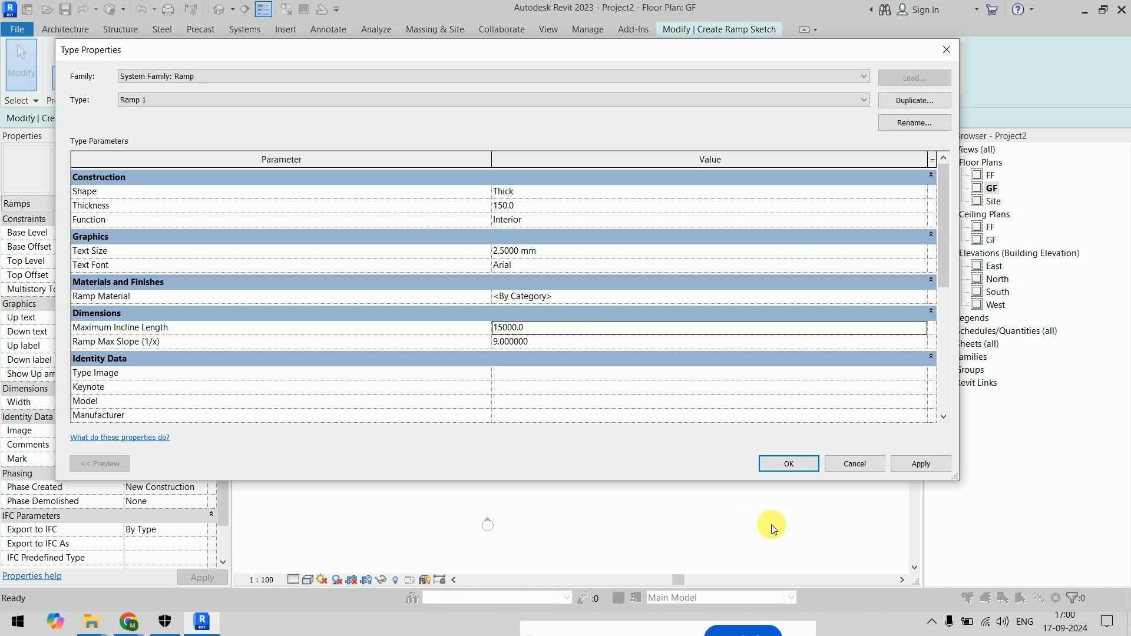
left_click(789, 465)
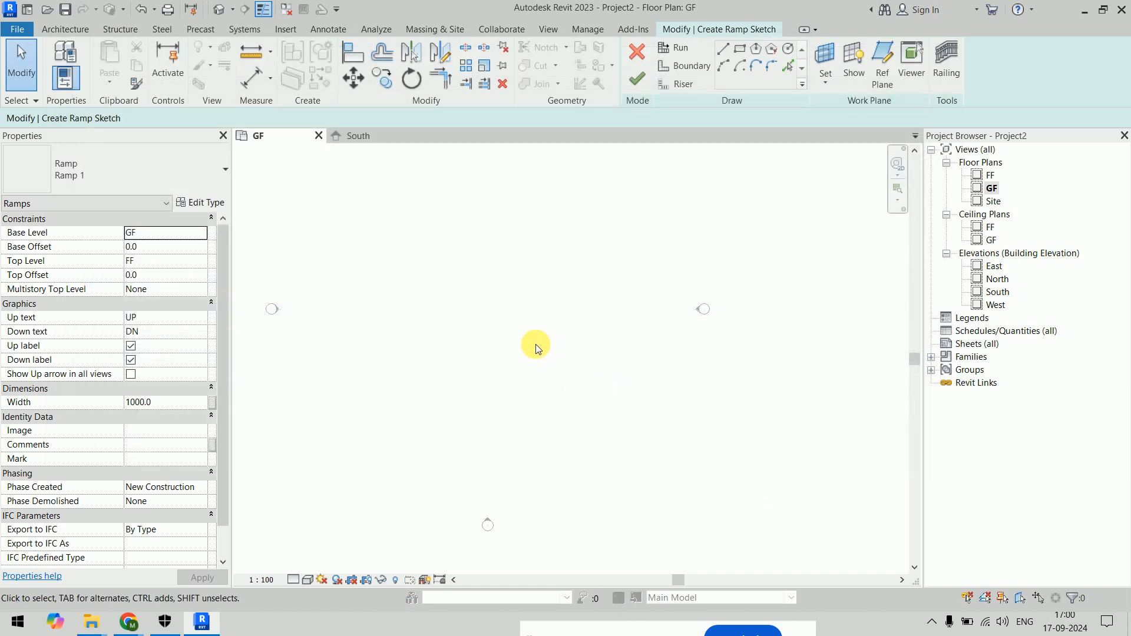
left_click(724, 52)
left_click(564, 352)
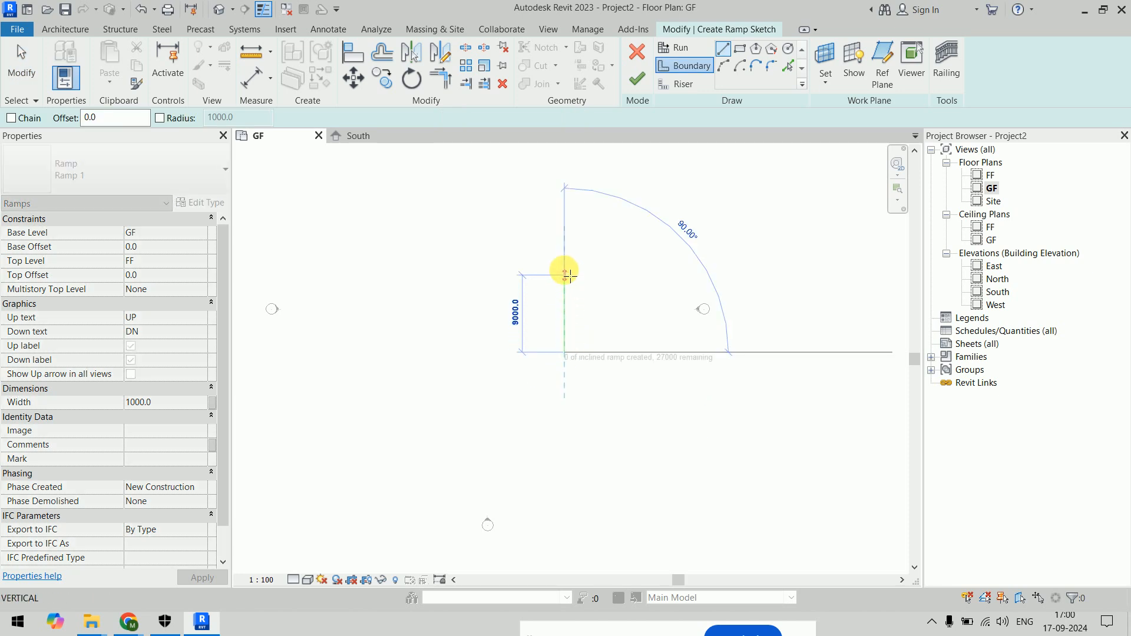
key("Escape")
key("Escape")
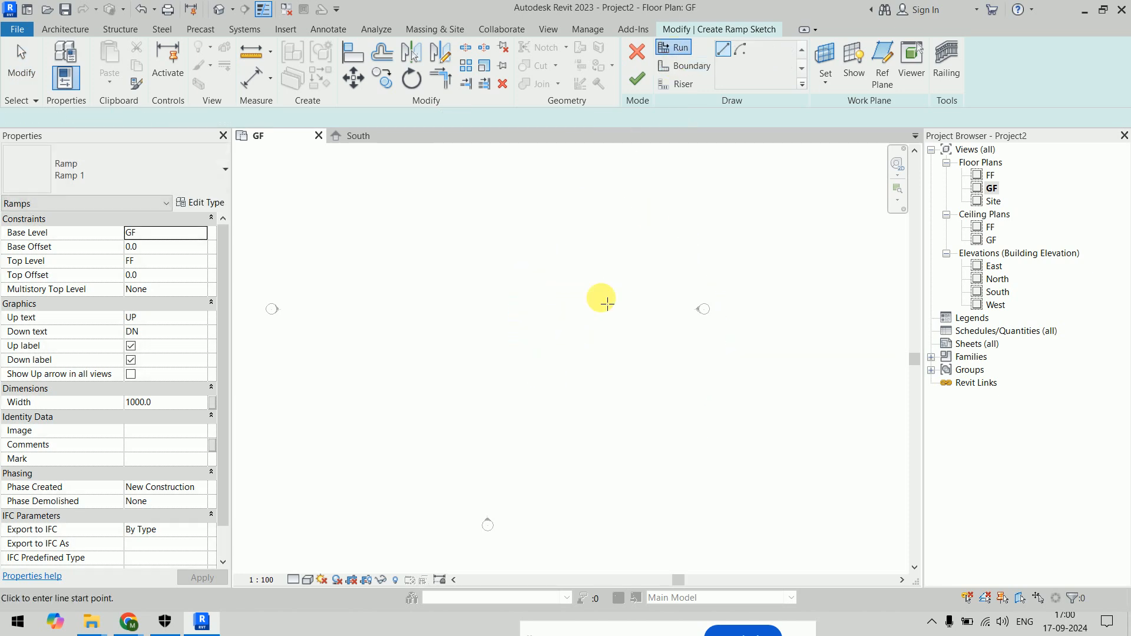
Sketch a vertical ramp run of 15000 and a parallel returning run of 12000 beside it, and finish the ramp
left_click(576, 347)
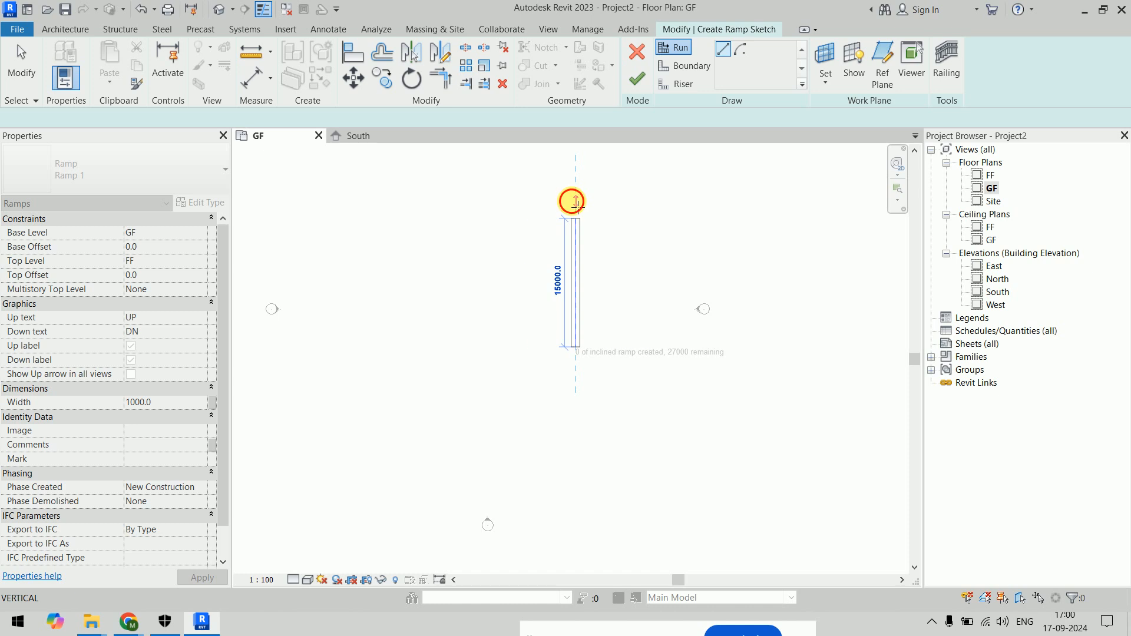
left_click(575, 202)
scroll(521, 230, "up", 2)
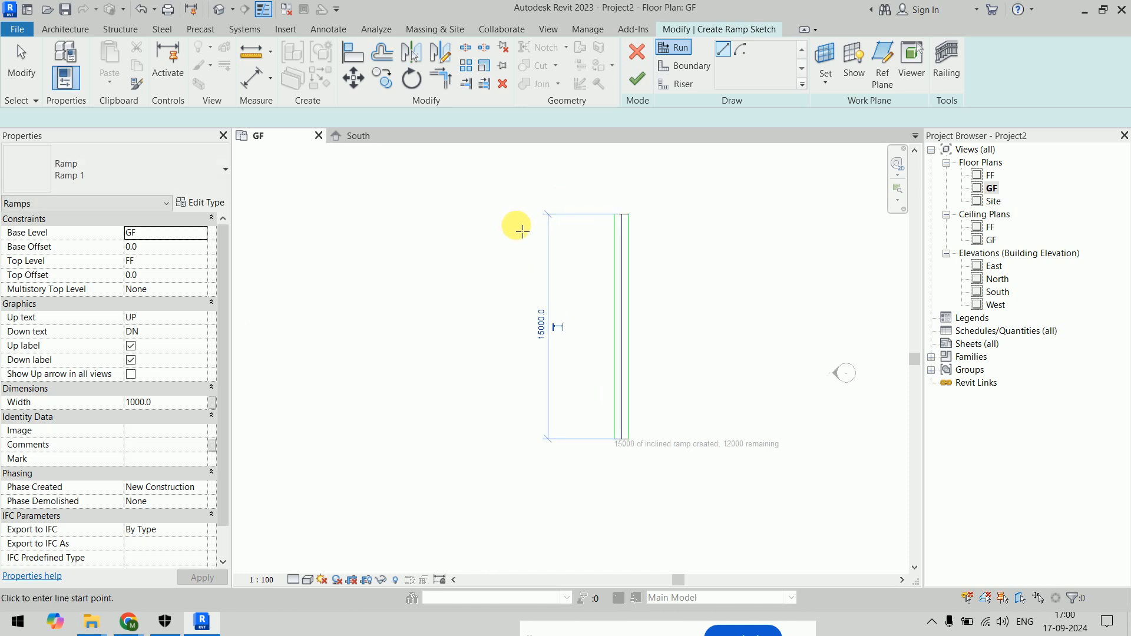
left_click(570, 214)
left_click(573, 392)
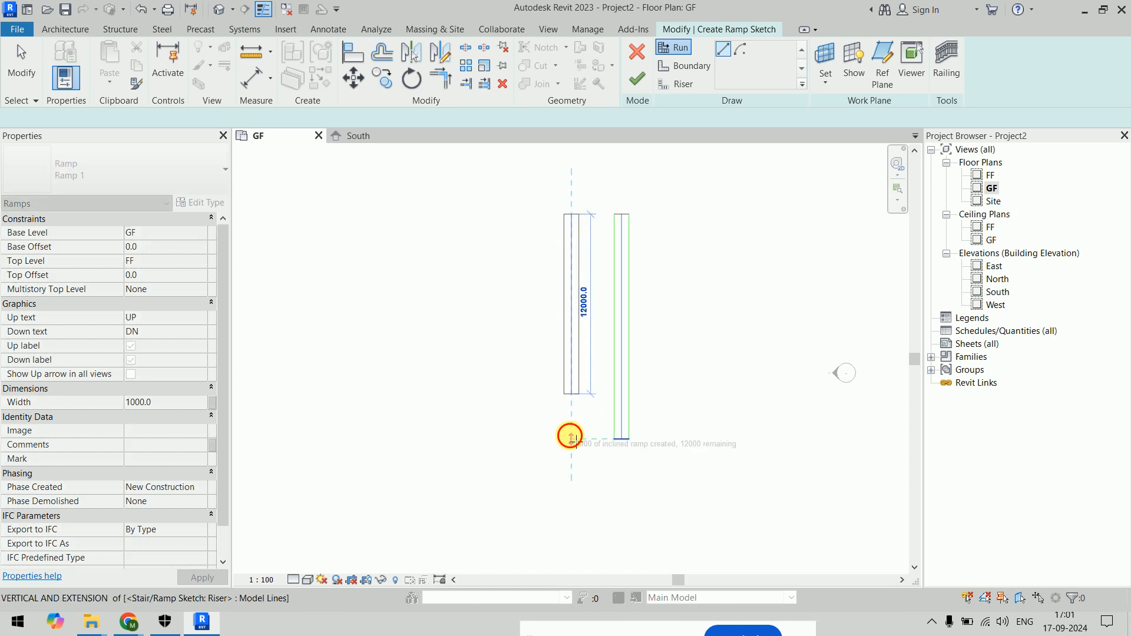
left_click(637, 77)
left_click(746, 347)
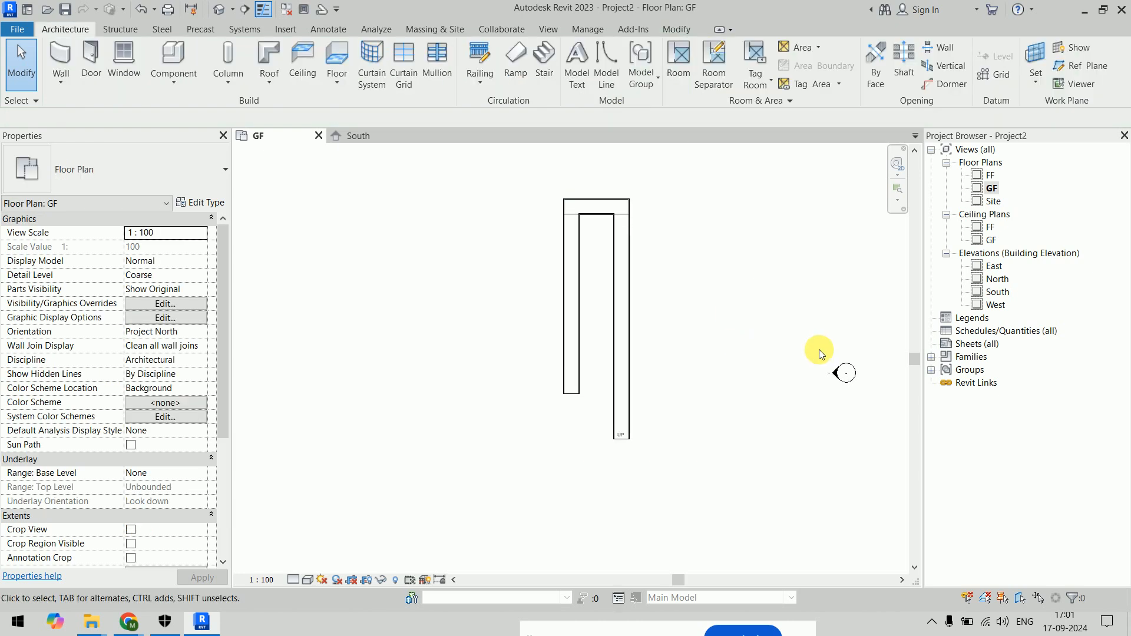
Open the East elevation and extend the GF and FF level lines beyond the ramp's landing
double_click(995, 267)
middle_click_drag(785, 438, 695, 396)
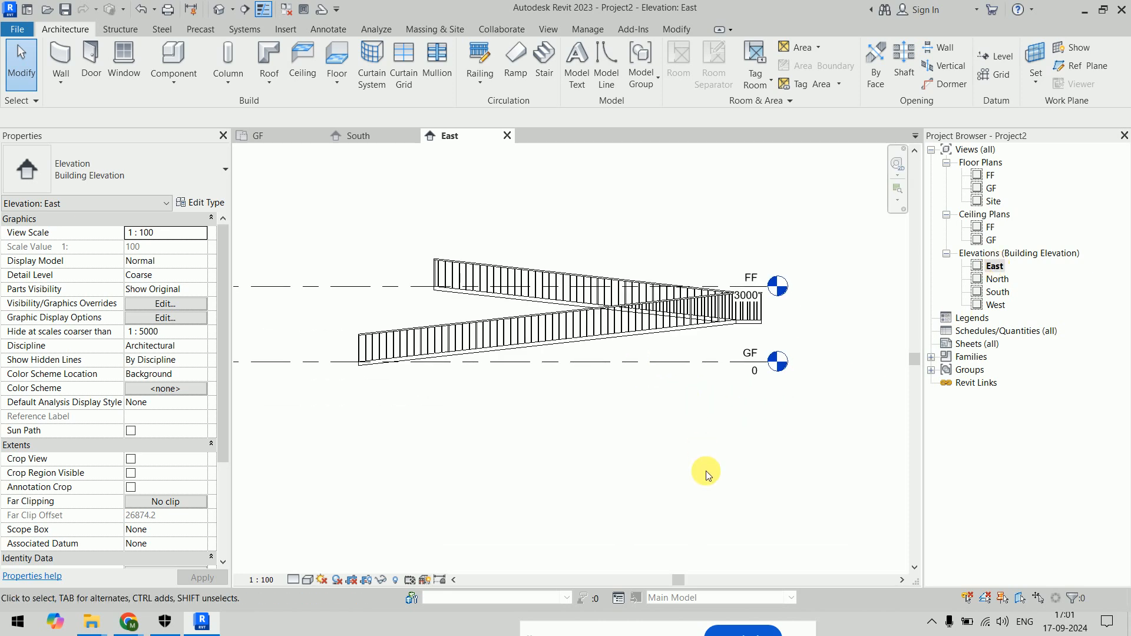
scroll(654, 310, "down", 3)
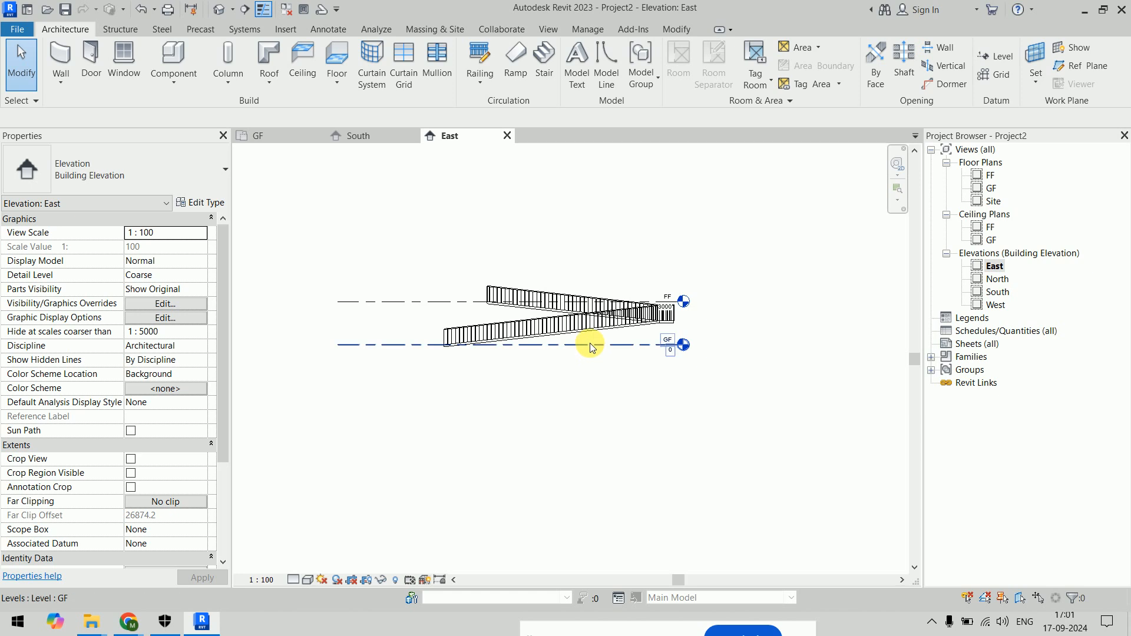
left_click(589, 346)
left_click_drag(678, 349, 773, 348)
left_click(687, 424)
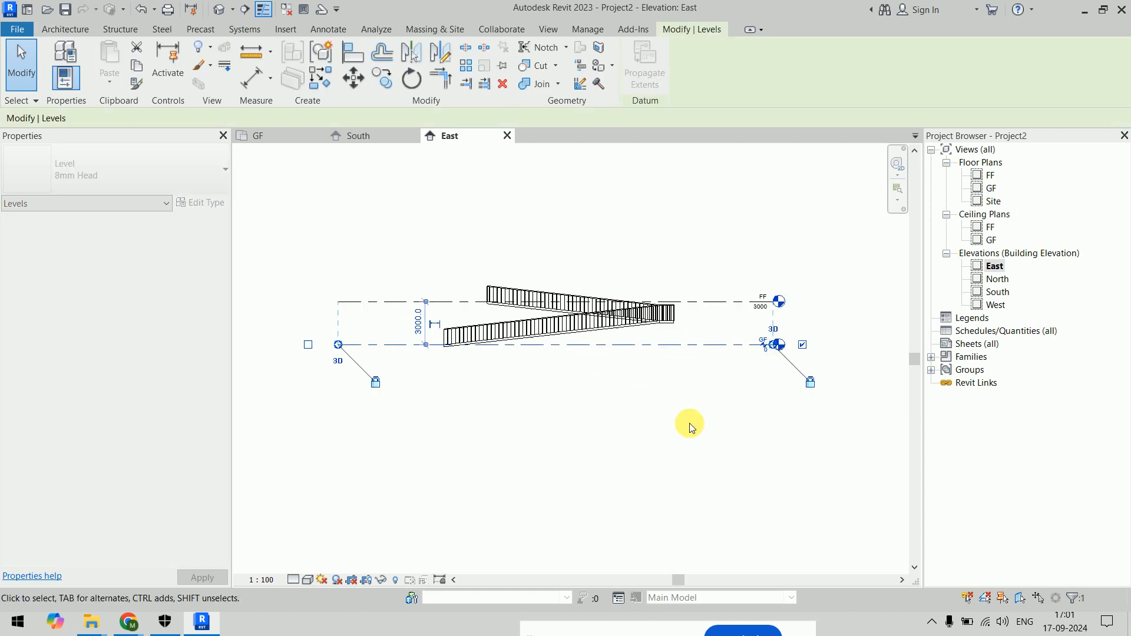
Open the default 3D view and set its detail level to Fine and its visual style to Shaded
left_click(219, 9)
scroll(729, 459, "up", 3)
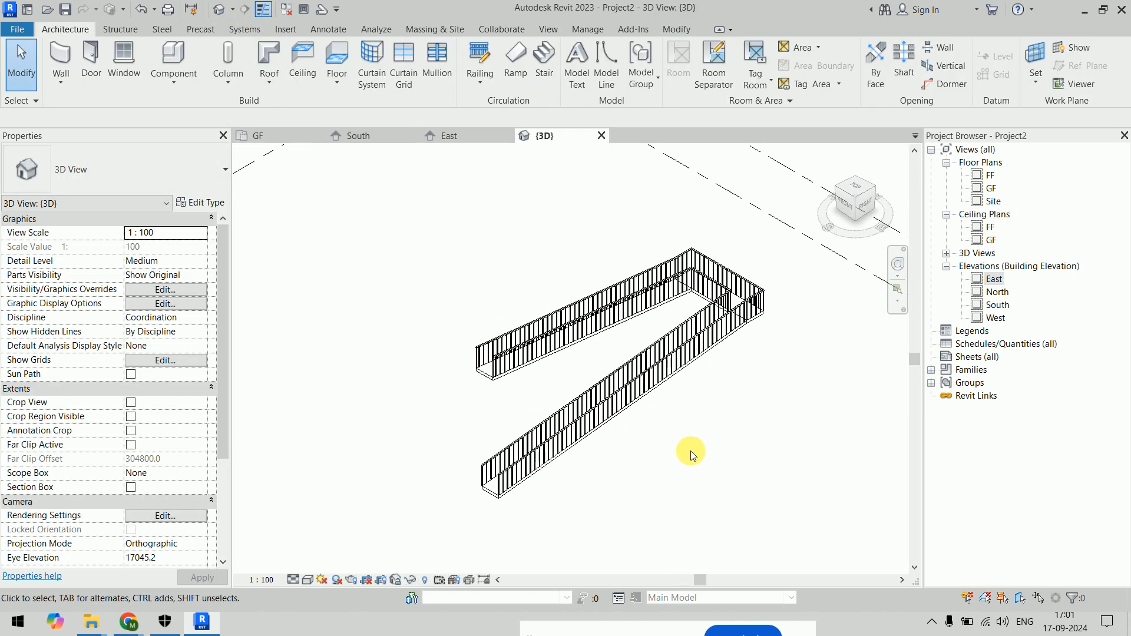
left_click(308, 580)
left_click(313, 564)
left_click(310, 585)
left_click(327, 533)
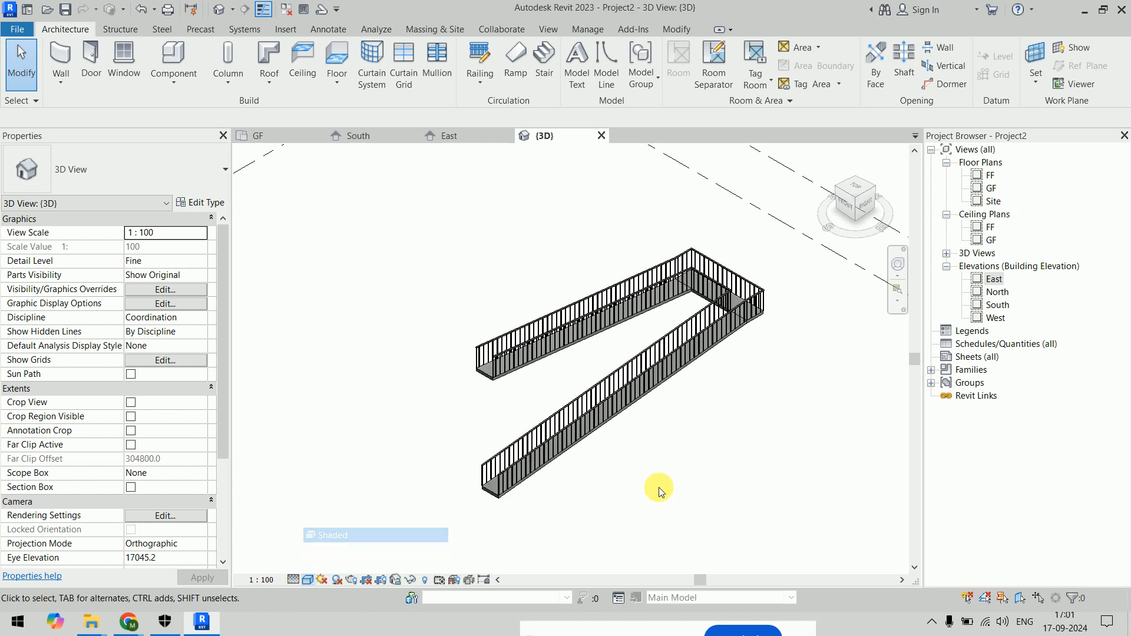
scroll(677, 471, "up", 2)
middle_click_drag(687, 477, 694, 387, "shift")
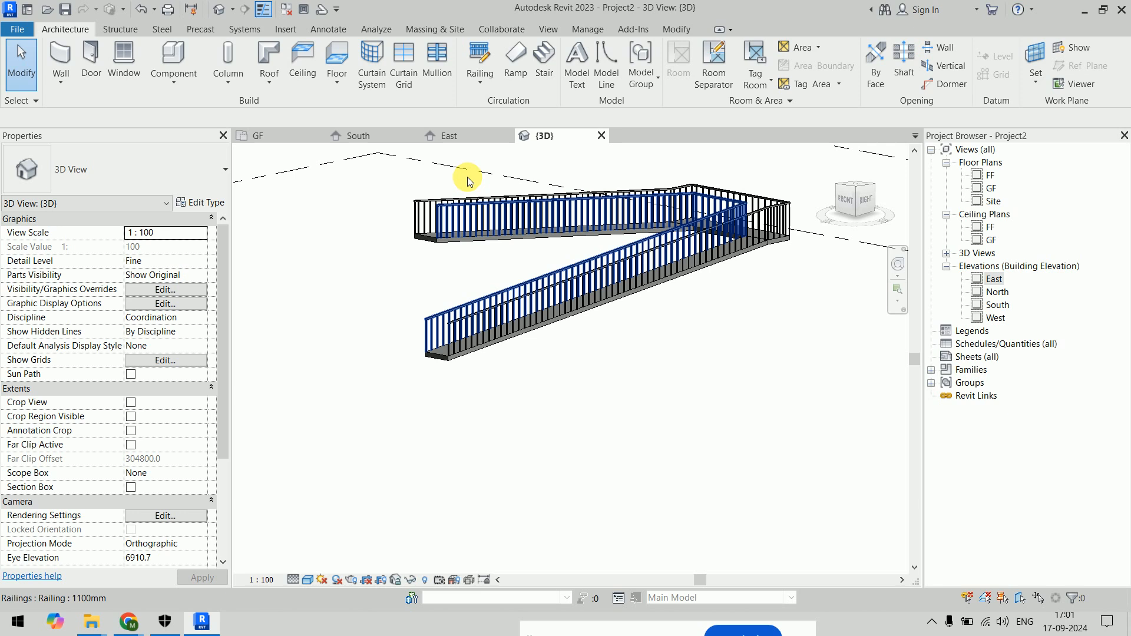
Delete both railings of the ramp in the East elevation
left_click(449, 136)
scroll(510, 323, "up", 3)
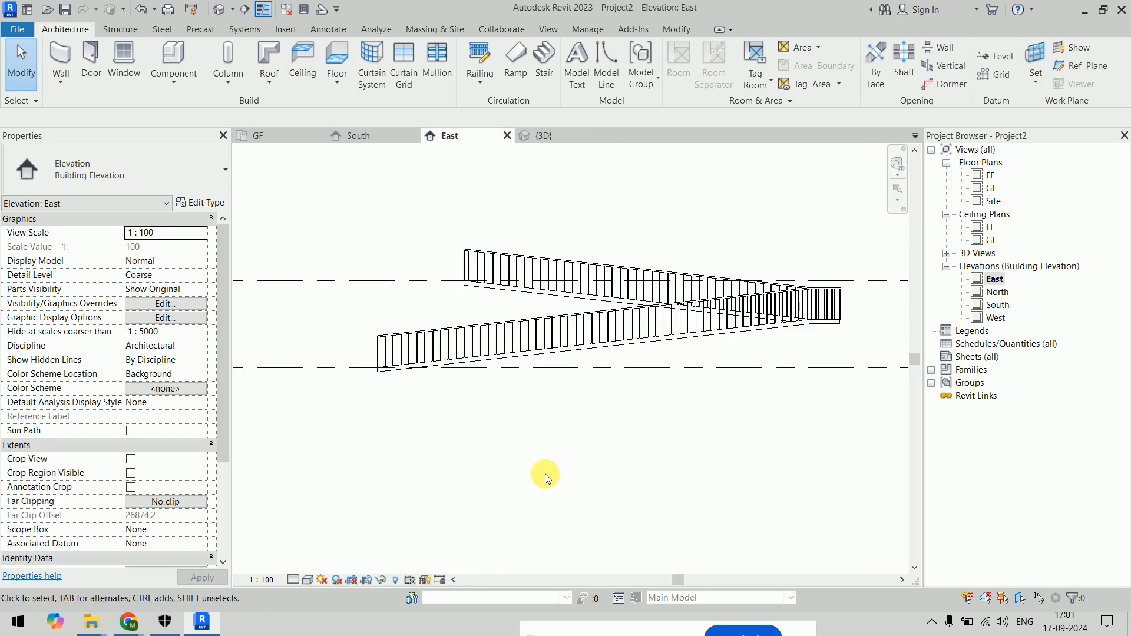
left_click(510, 318)
left_click(511, 319, "ctrl")
key("Delete")
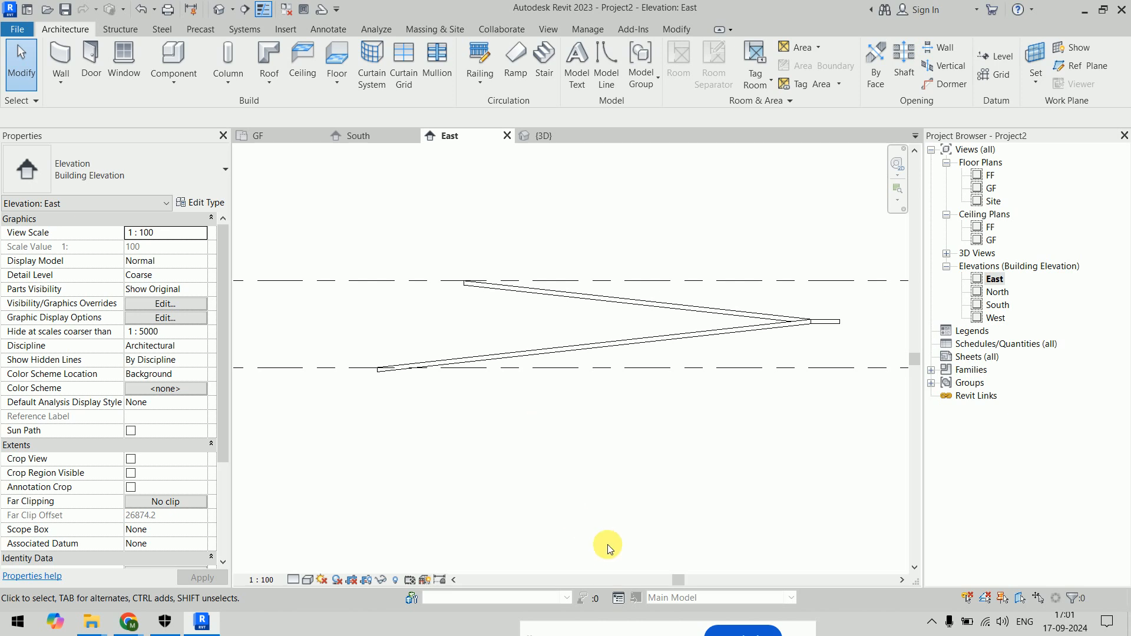
Delete the ramp from the 3D view and undo the deletion
left_click(548, 136)
middle_click_drag(697, 434, 669, 441, "shift")
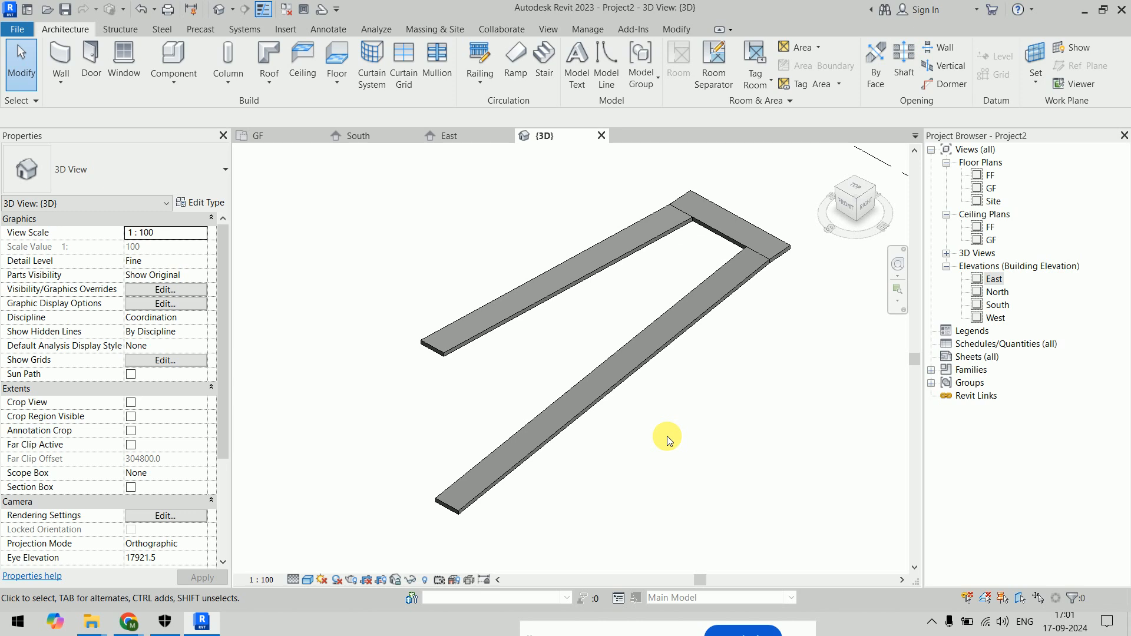
left_click(701, 312)
key("Delete")
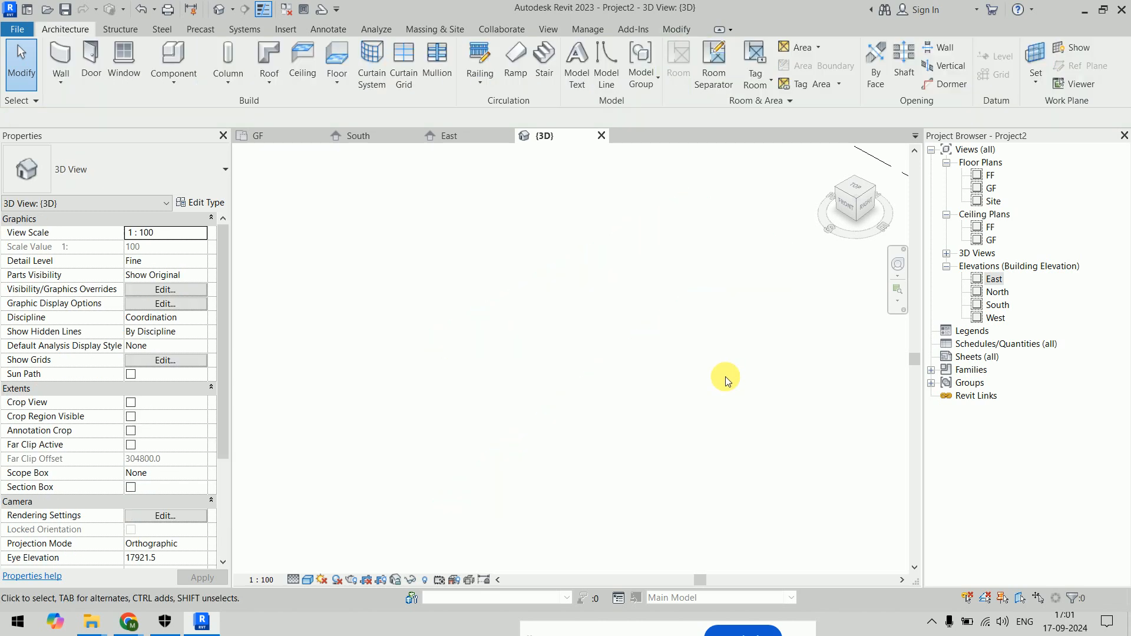
double_click(991, 189)
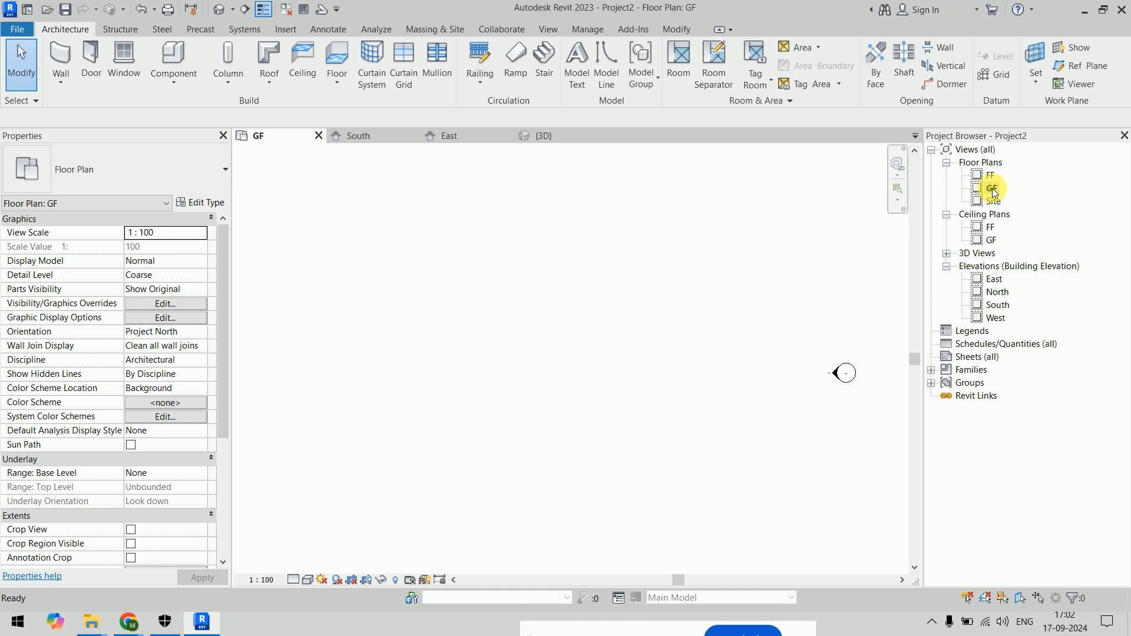
double_click(992, 189)
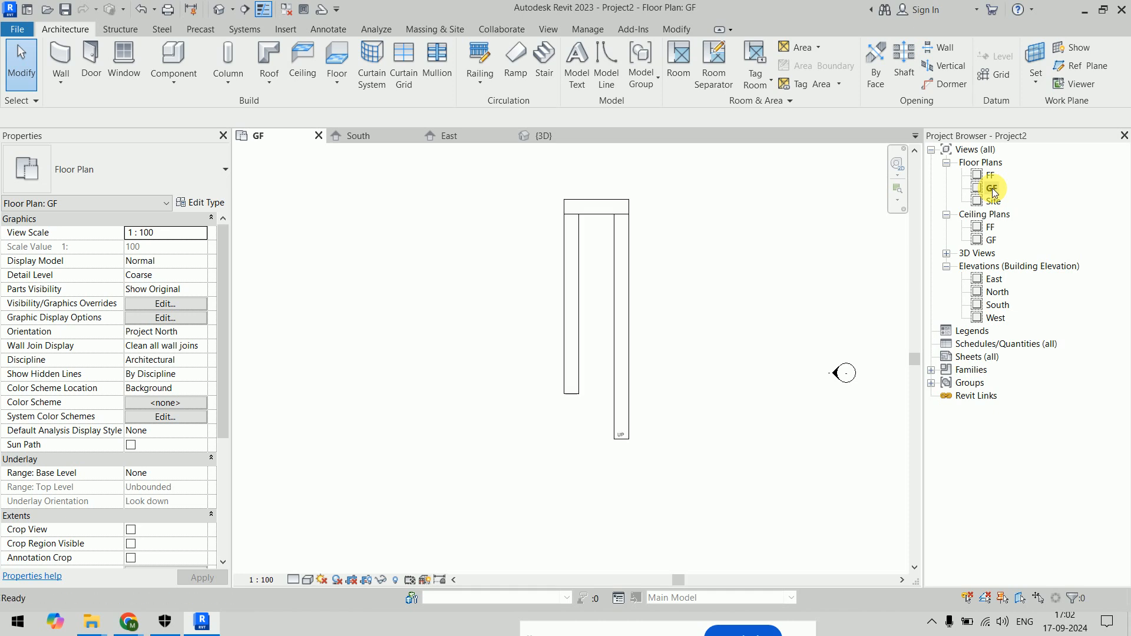
left_click(544, 136)
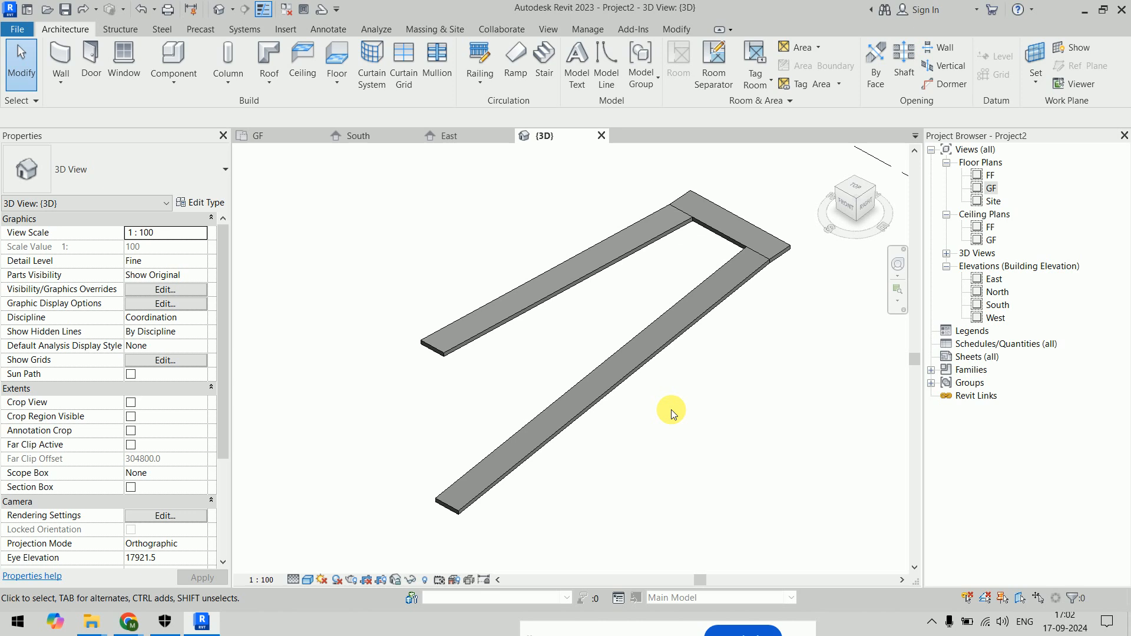
Set the Shape of the Ramp 1 type to Solid and examine the ramp in 3D
left_click(669, 338)
middle_click_drag(725, 517, 741, 478, "shift")
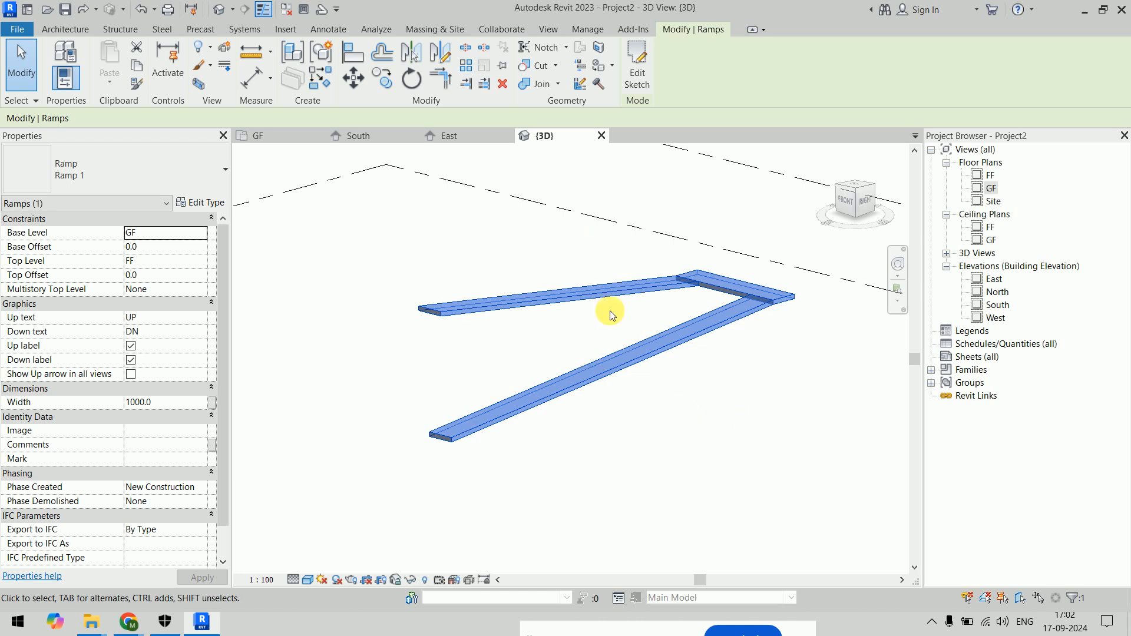
left_click(196, 204)
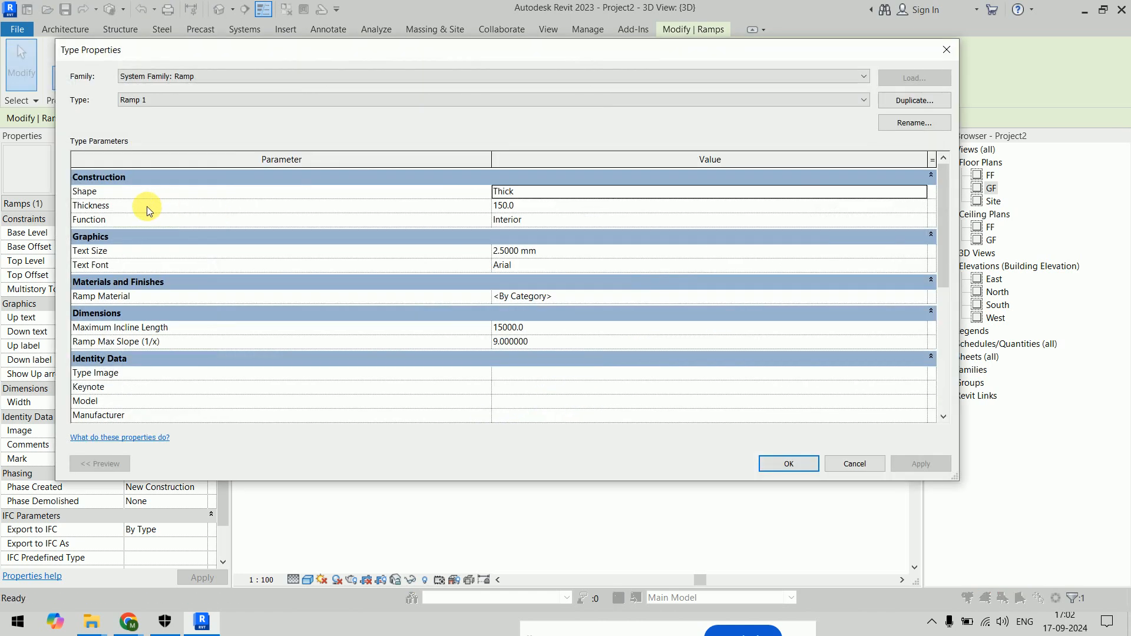
left_click(550, 189)
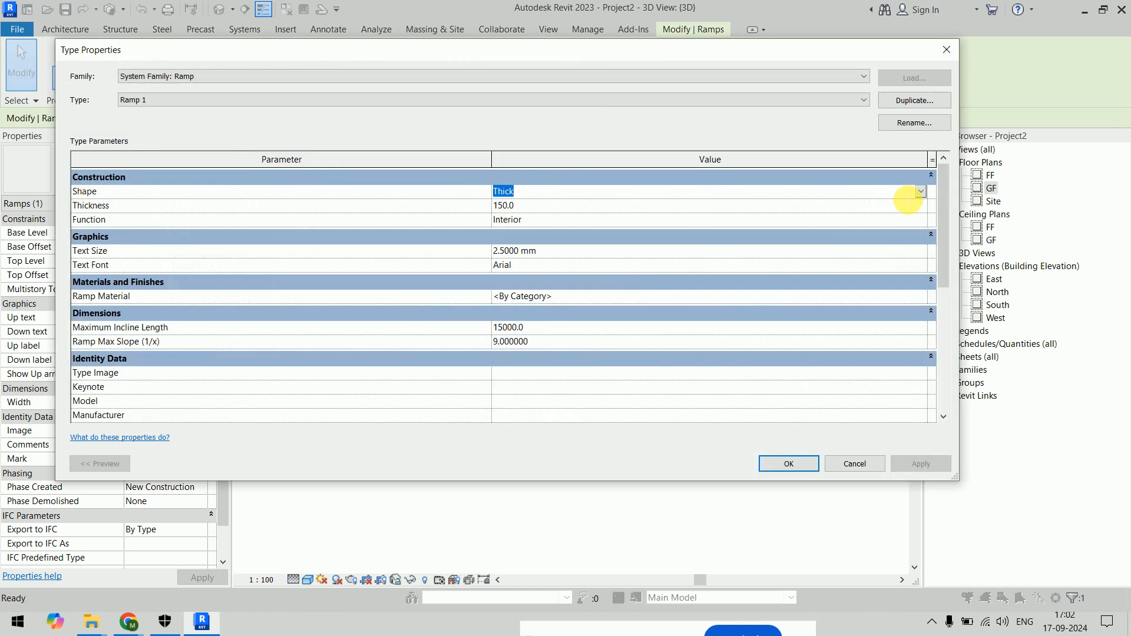
left_click(894, 196)
left_click(502, 218)
left_click(765, 466)
left_click(716, 487)
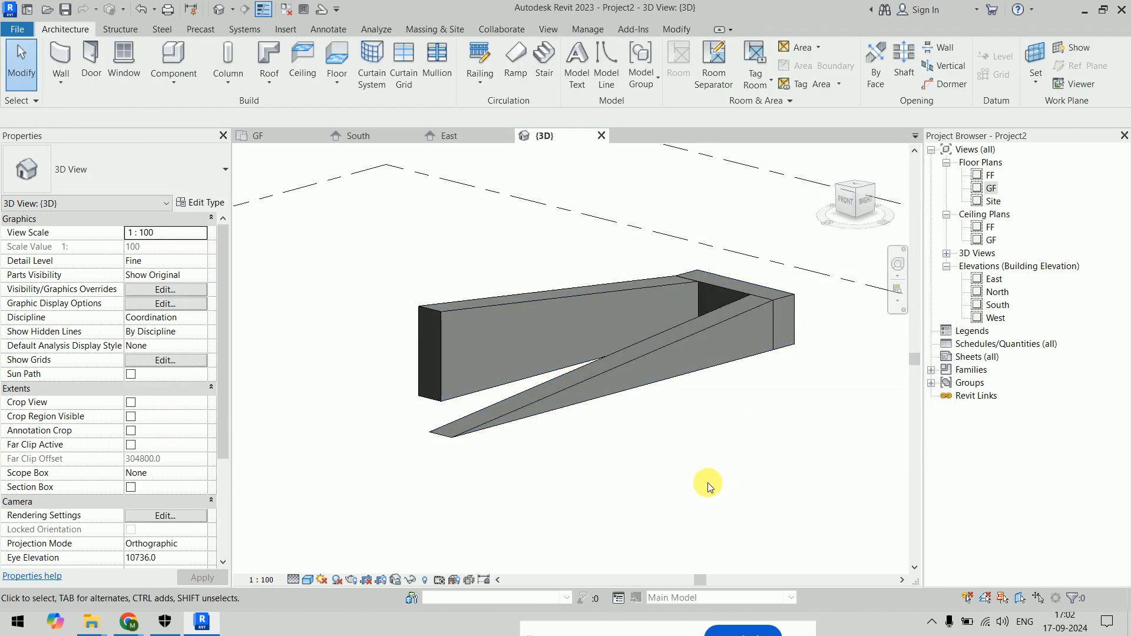
middle_click_drag(536, 429, 452, 462, "shift")
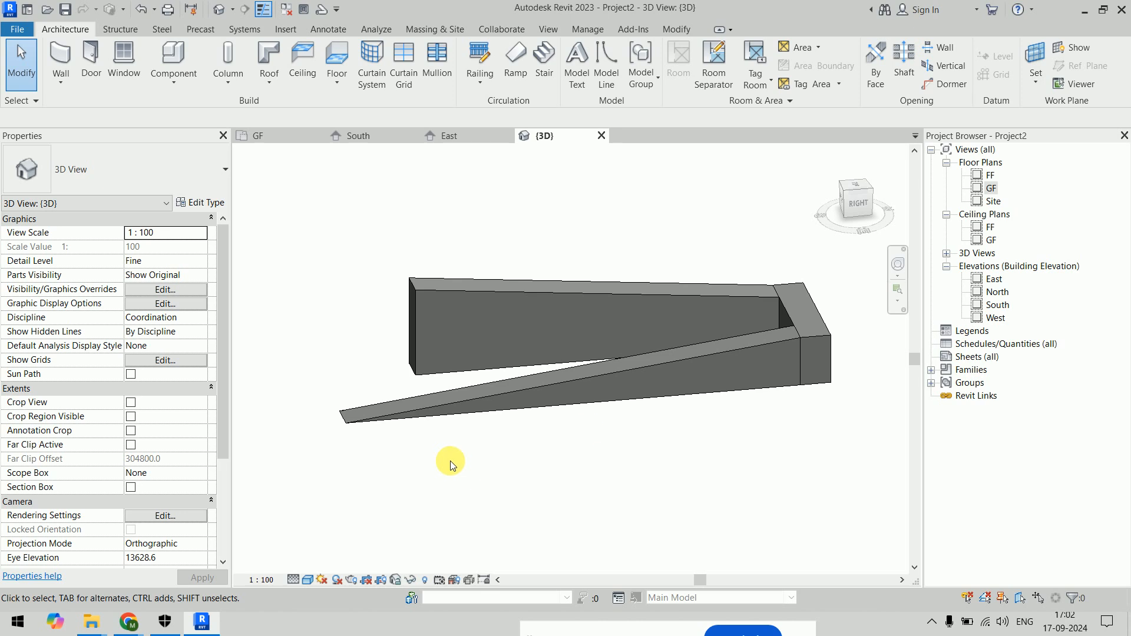
Open the ramp's sketch for editing in the GF floor plan
left_click(795, 315)
middle_click_drag(734, 429, 798, 358, "shift")
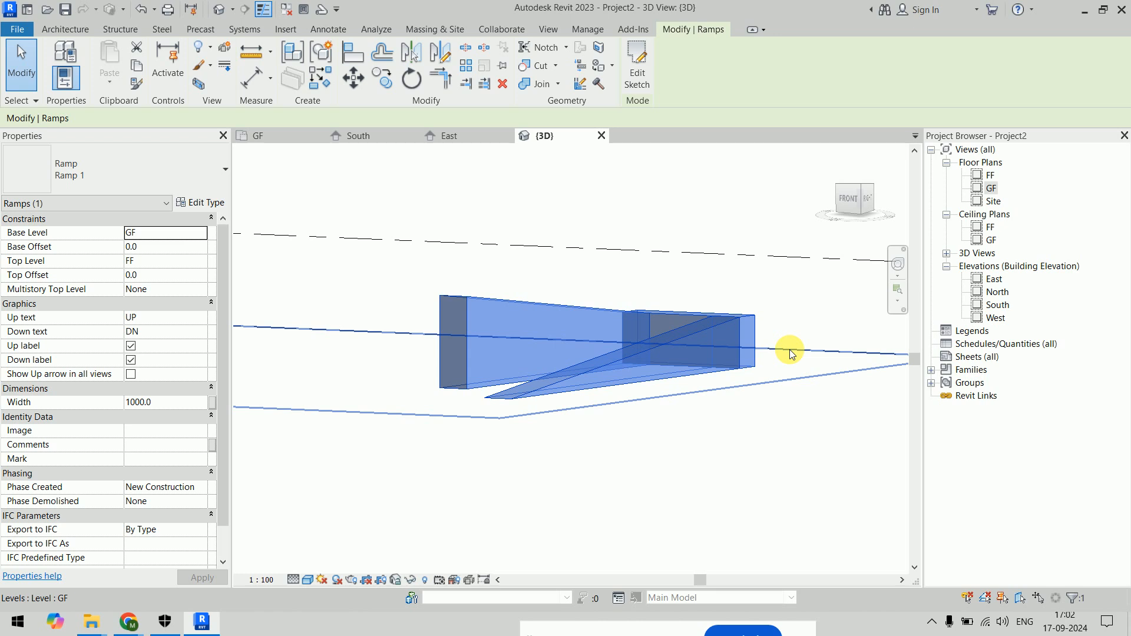
left_click(288, 136)
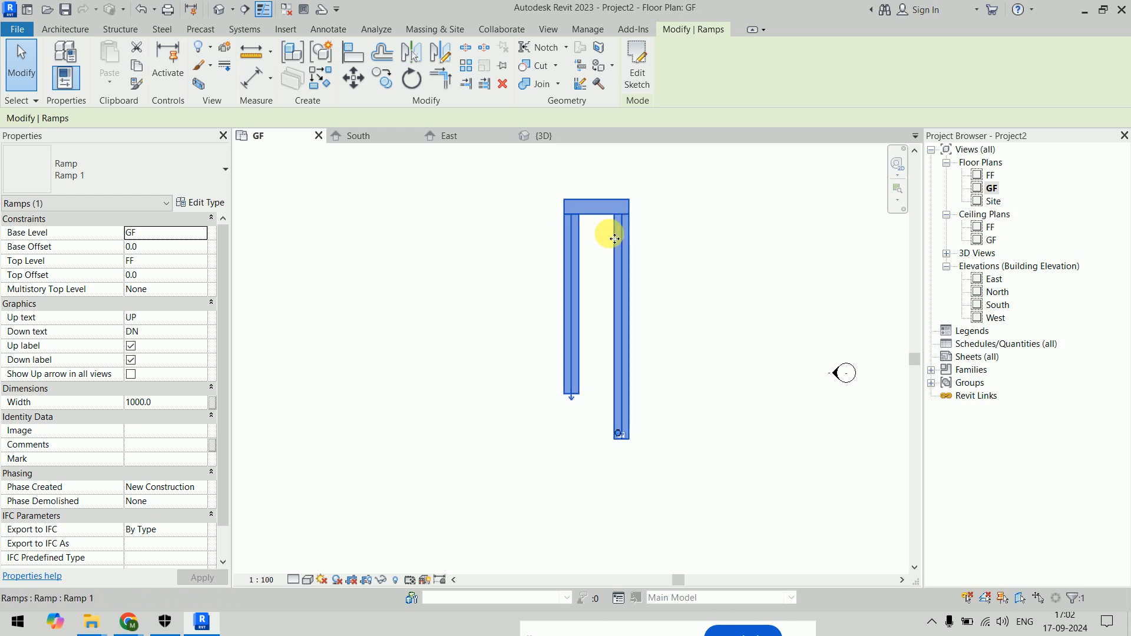
scroll(614, 239, "up", 2)
left_click(637, 65)
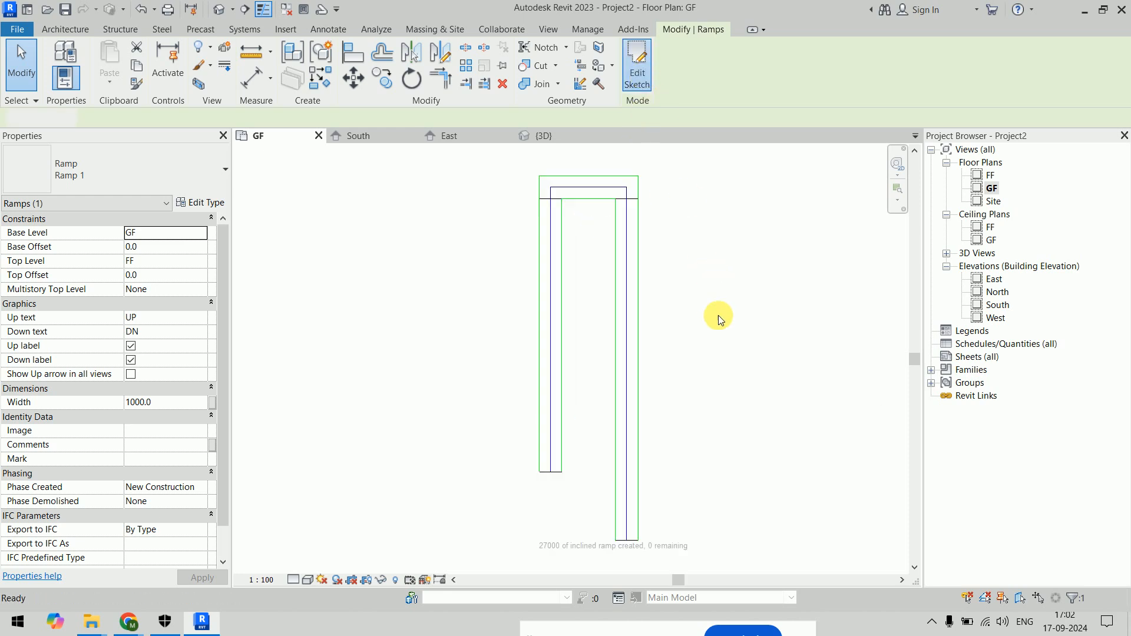
Move the shorter run with its attached landing lines closer to the longer run, and finish the sketch edit
left_click_drag(497, 167, 577, 502)
key("Right")
key("Right")
key("Right")
key("Right")
key("Right")
key("Right")
key("Right")
key("Right")
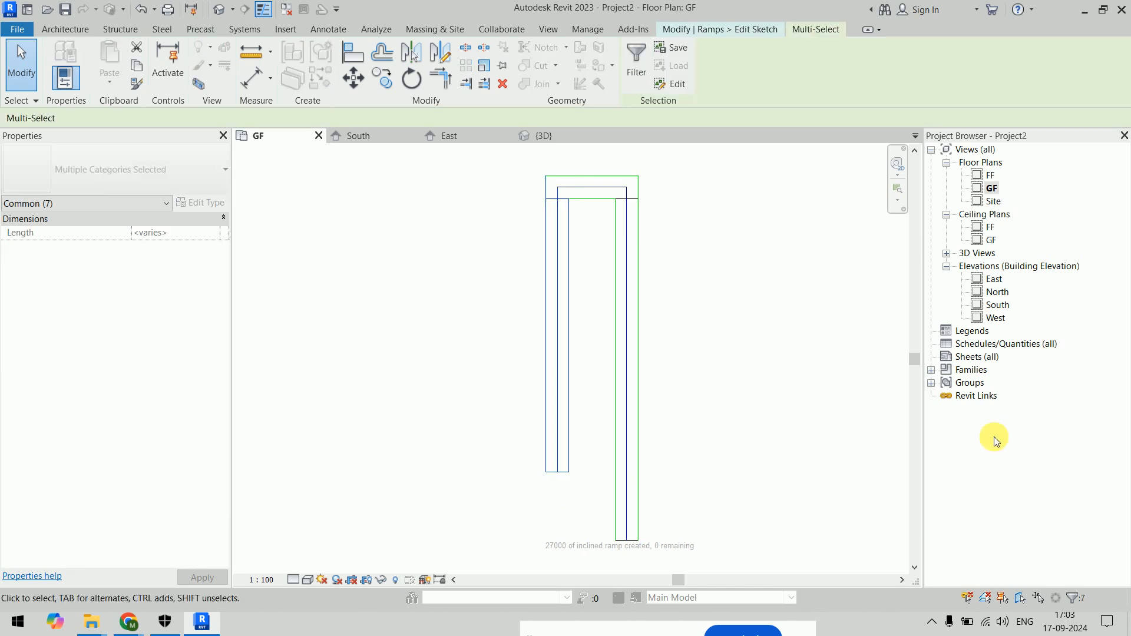
key("Left")
key("Left")
key("Left")
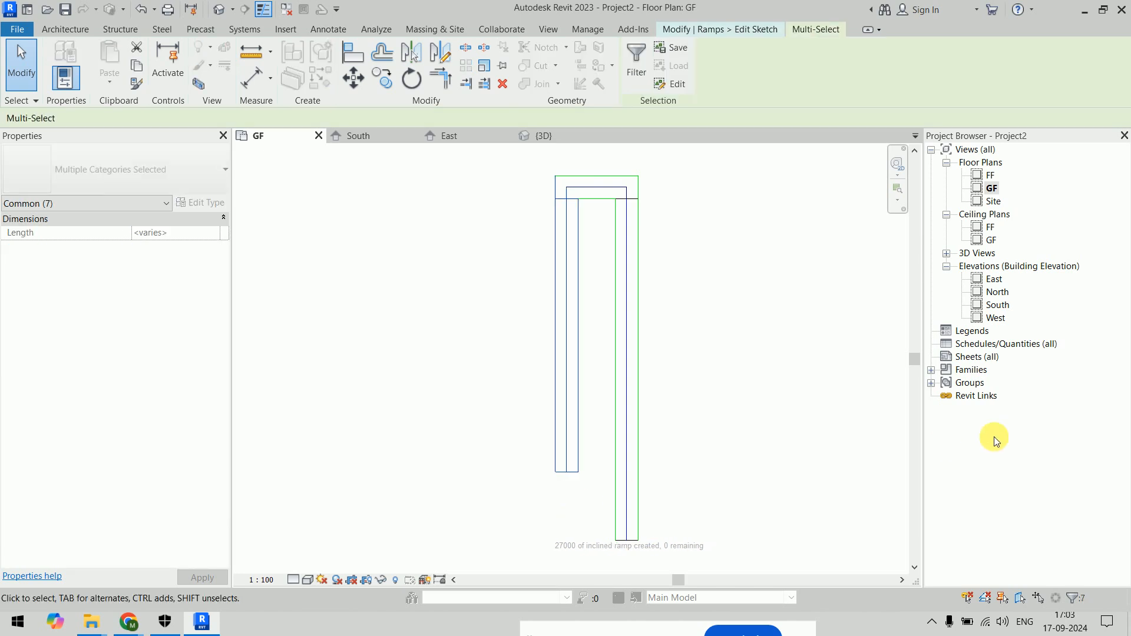
left_click(758, 270)
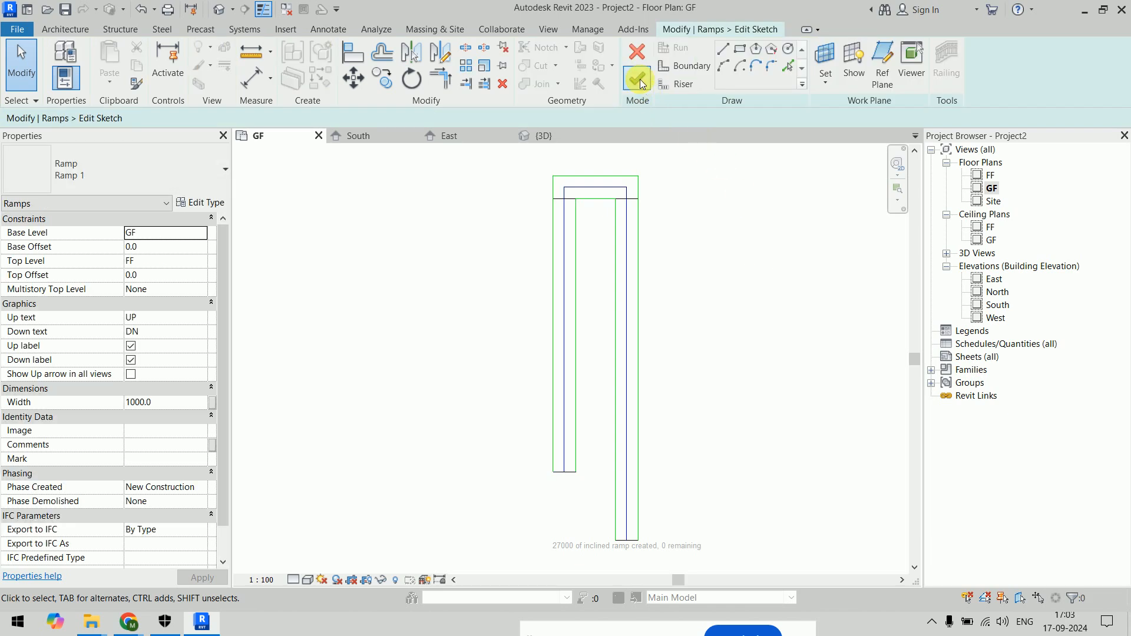
left_click(633, 79)
left_click(740, 257)
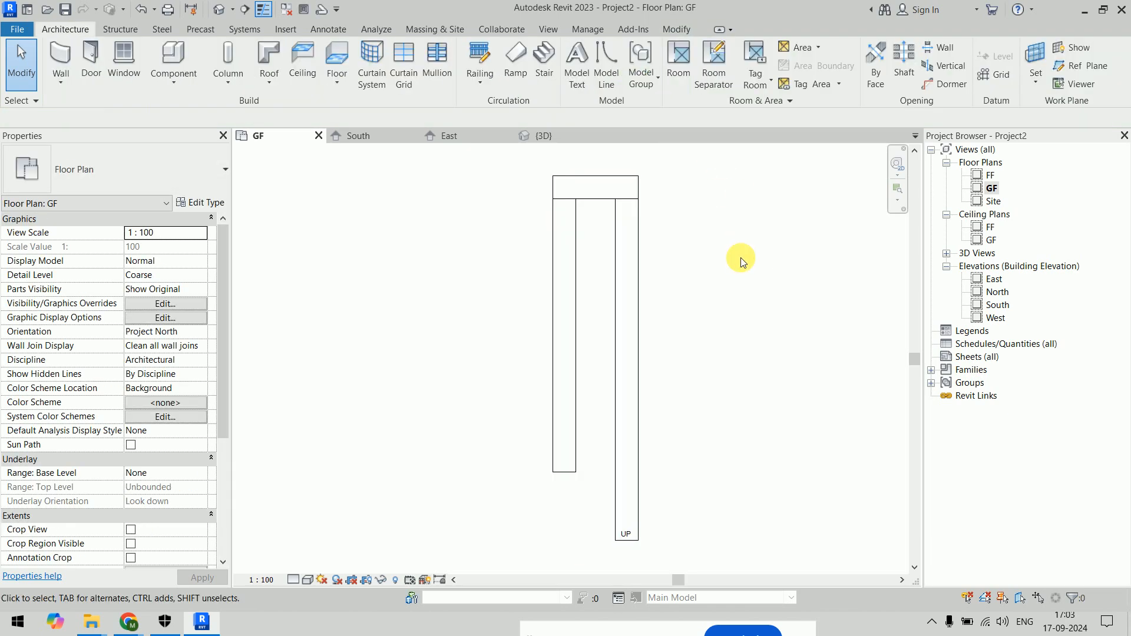
Reopen the ramp's sketch and delete the inner and outer horizontal boundary lines of the landing
left_click(611, 224)
left_click(642, 66)
scroll(613, 256, "up", 3)
middle_click_drag(666, 225, 670, 357)
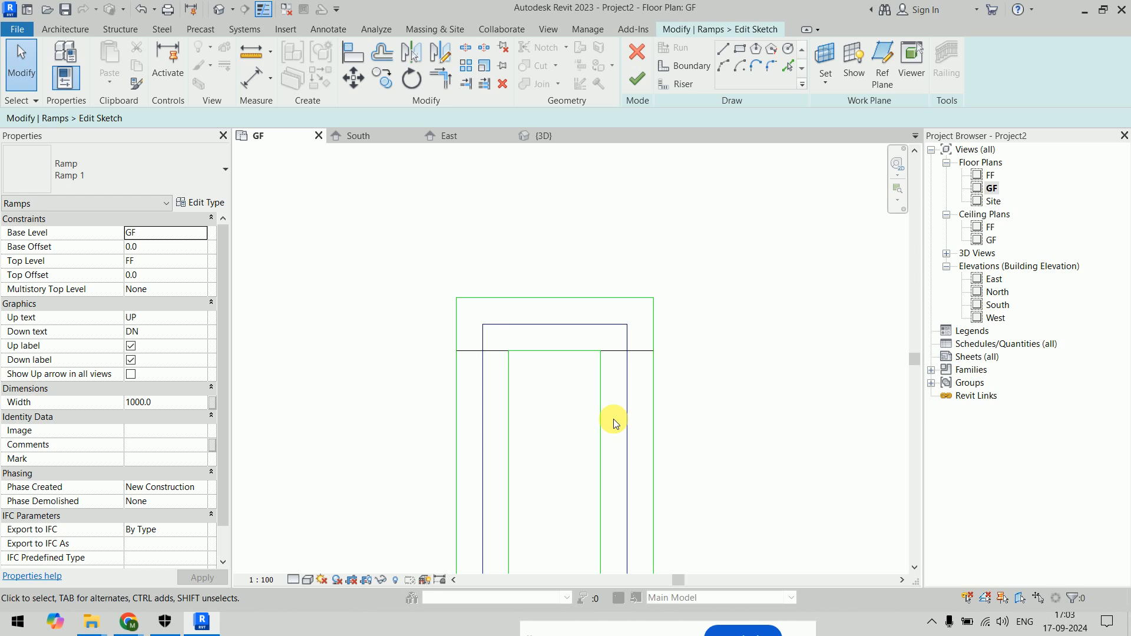
left_click(569, 352)
key("Delete")
left_click(570, 299)
key("Delete")
scroll(636, 224, "up", 2)
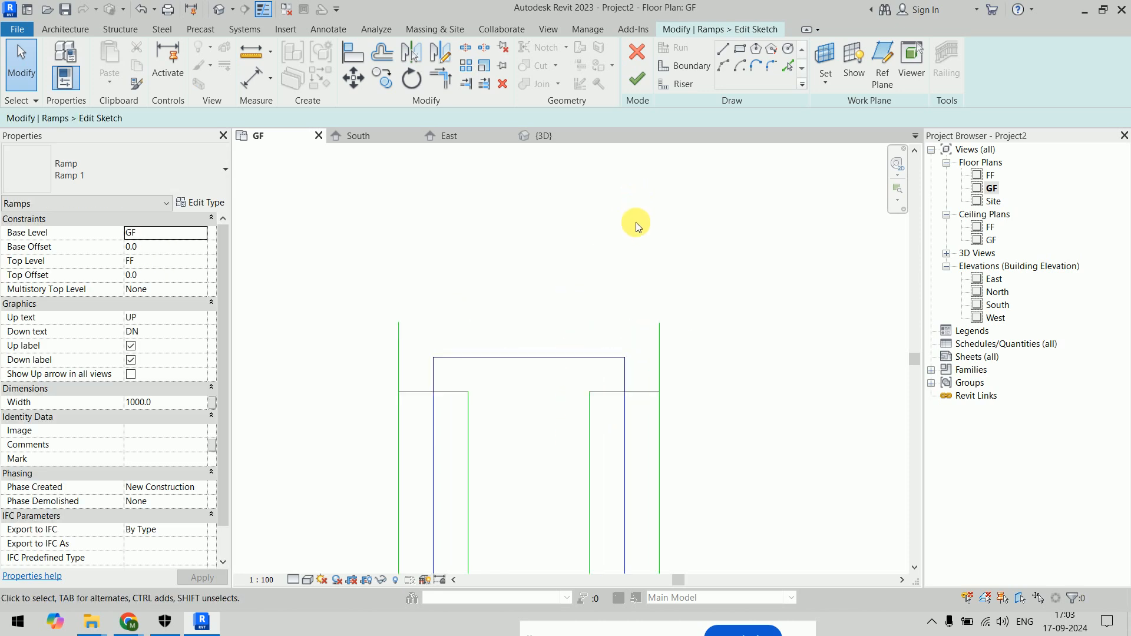
Draw an inner landing boundary arc tangent to the two inner run boundaries, with a radius of about 871
left_click(690, 70)
left_click(723, 66)
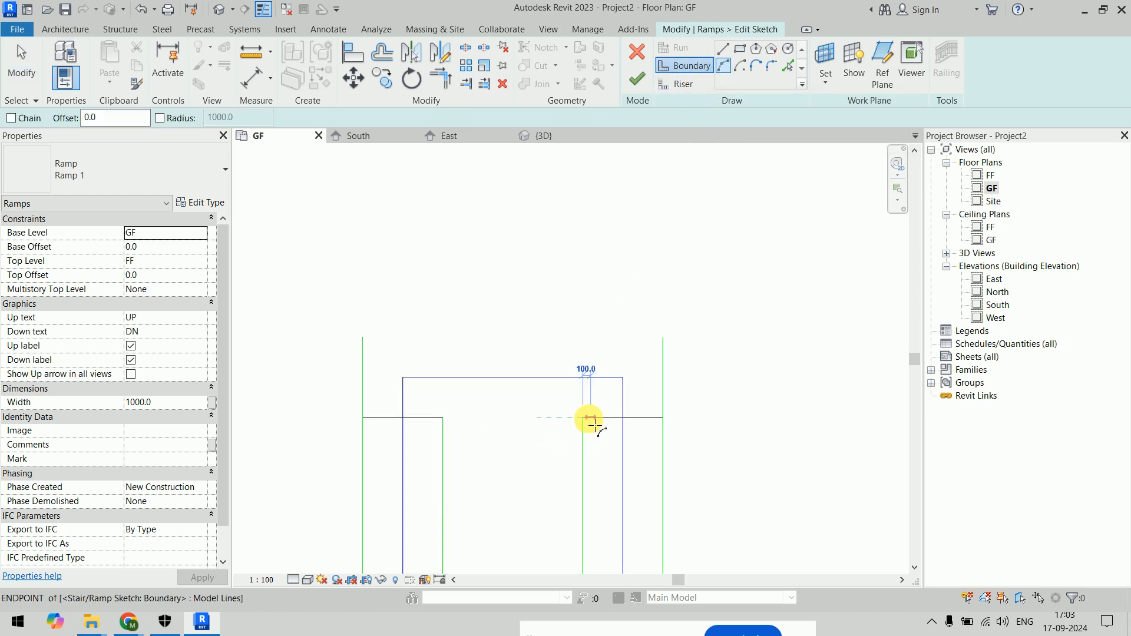
left_click(588, 419)
left_click(443, 417)
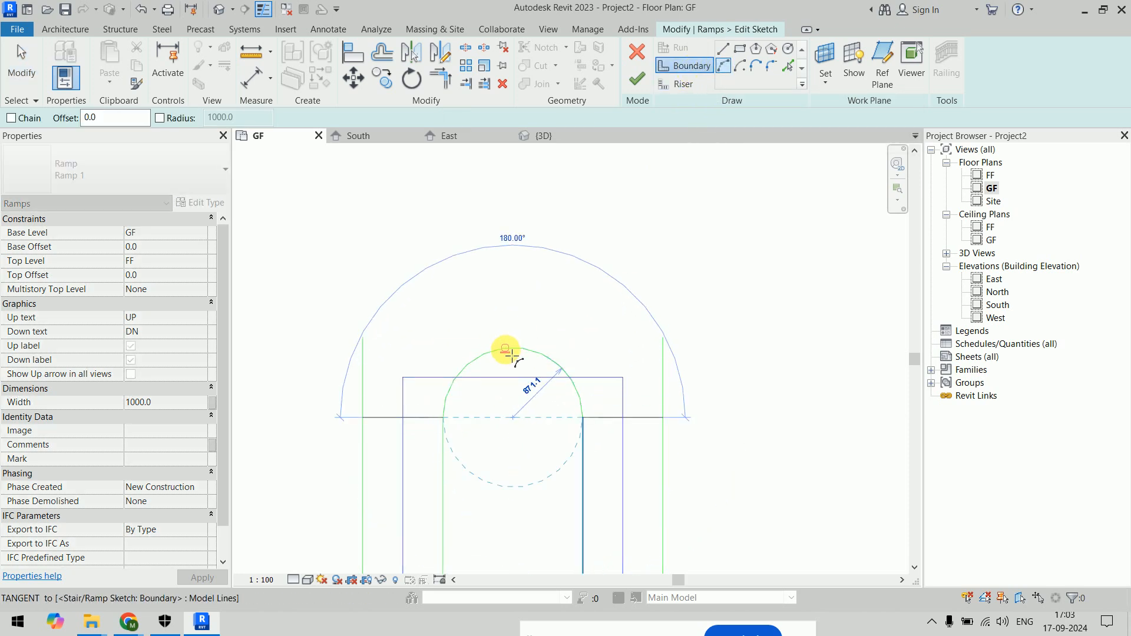
left_click(512, 357)
Draw an outer landing boundary arc between the extended ends of the outer boundaries, with a radius of about 1871
left_click(663, 337)
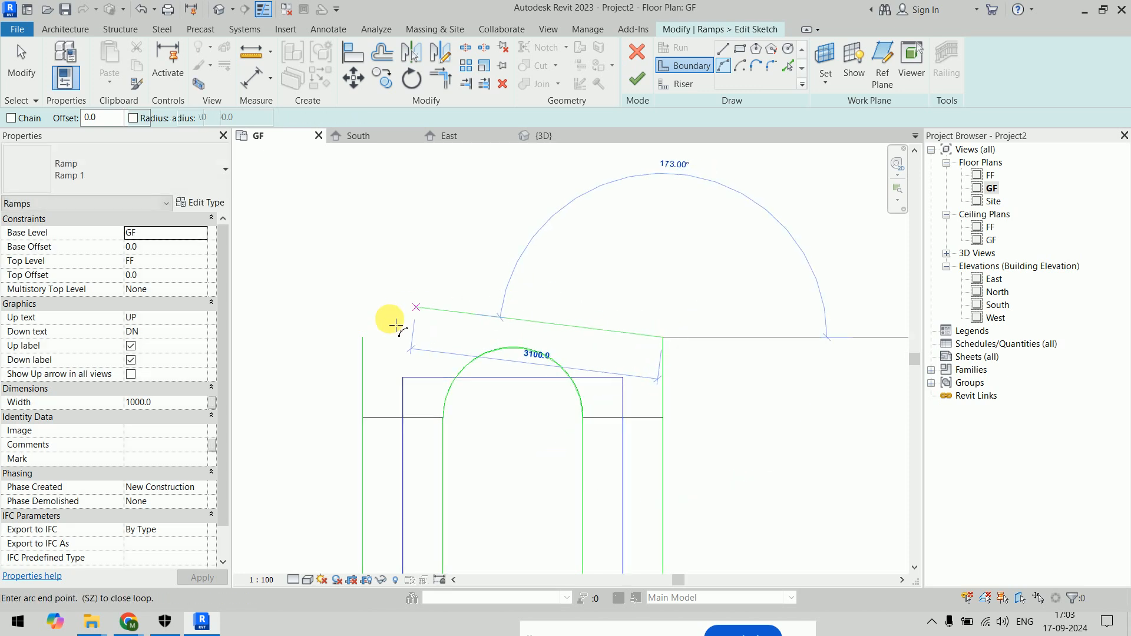
left_click(363, 337)
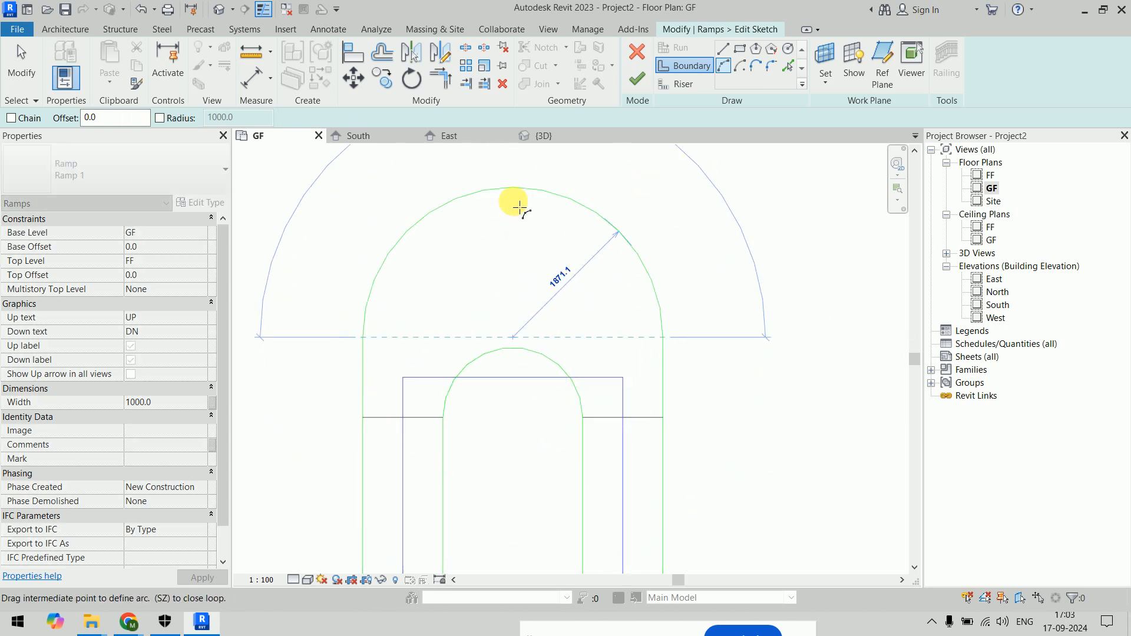
left_click(513, 201)
key("Escape")
key("Escape")
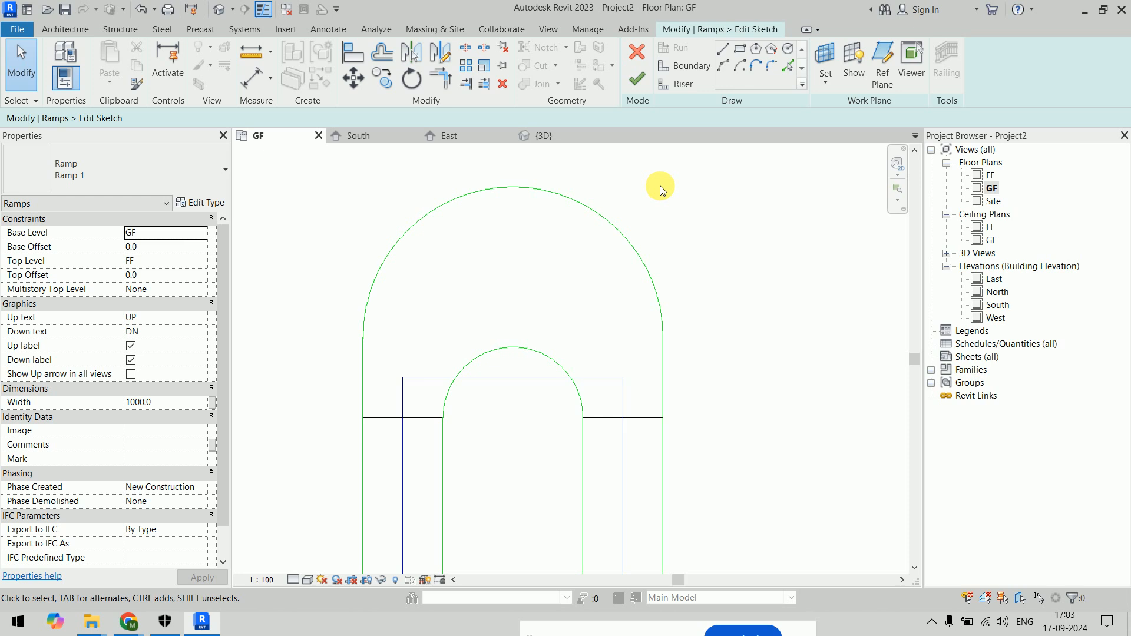
Nudge the outer landing arc down toward the riser lines at the ends of the runs
left_click(560, 193)
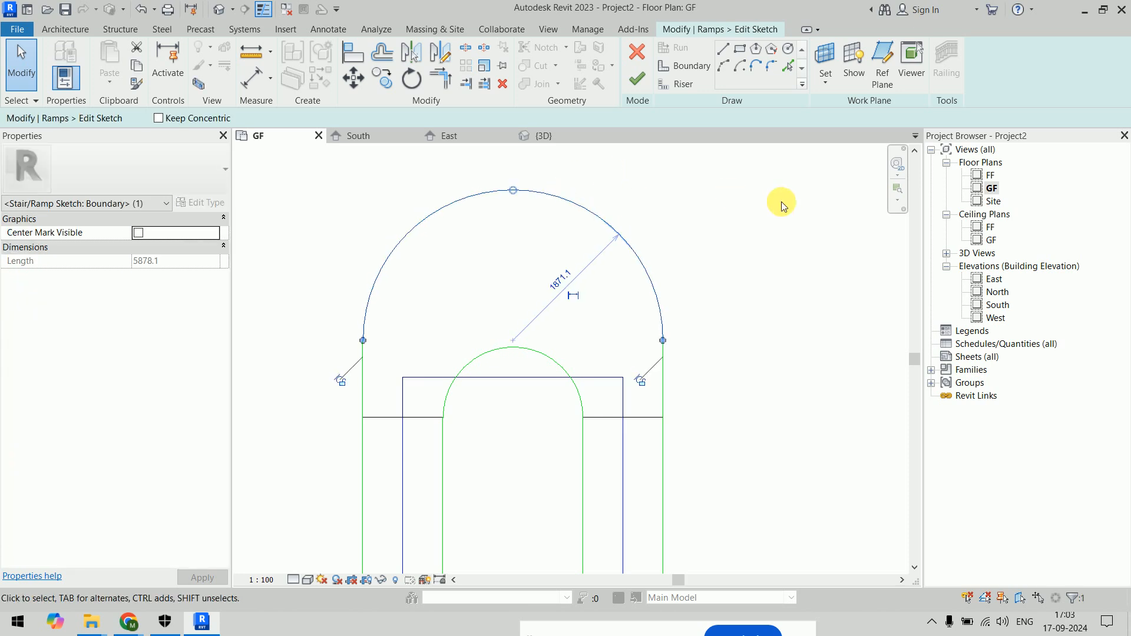
key("Down")
key("Down")
key("Down")
key("Down")
key("Down")
key("Down")
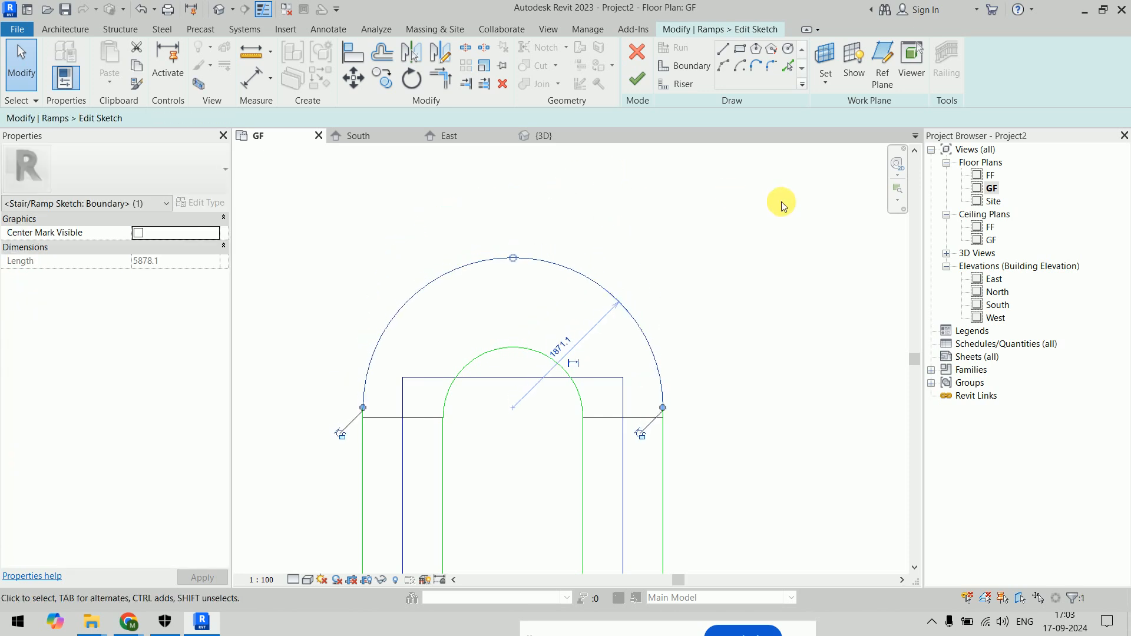
key("Escape")
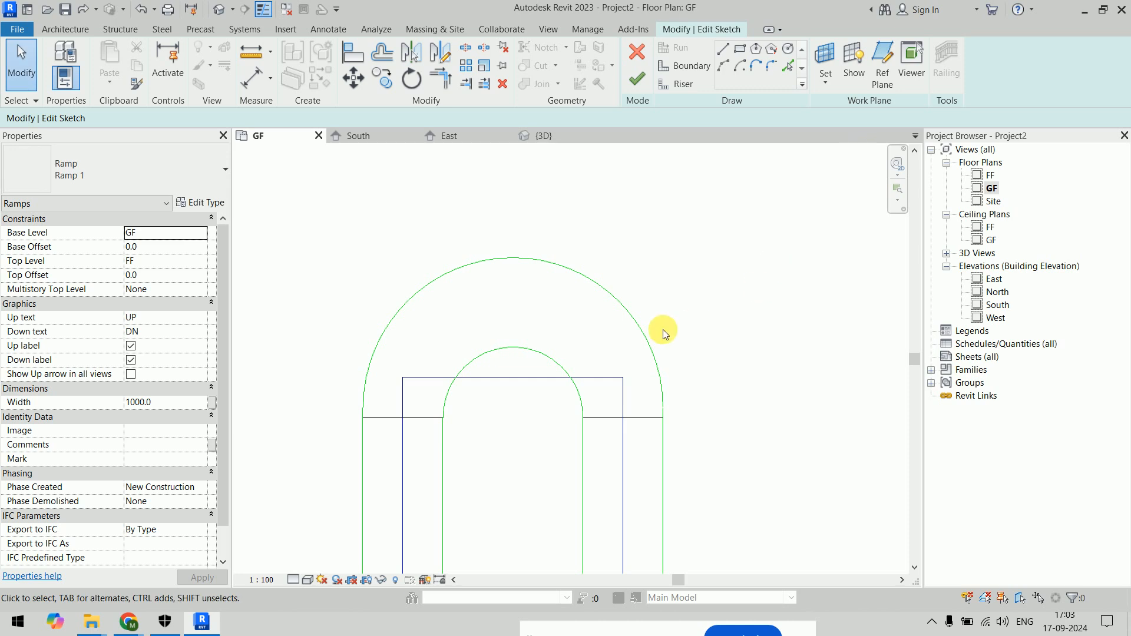
Delete the outer landing arc and the short outer boundary segments extending past the riser lines
left_click(643, 327)
key("Delete")
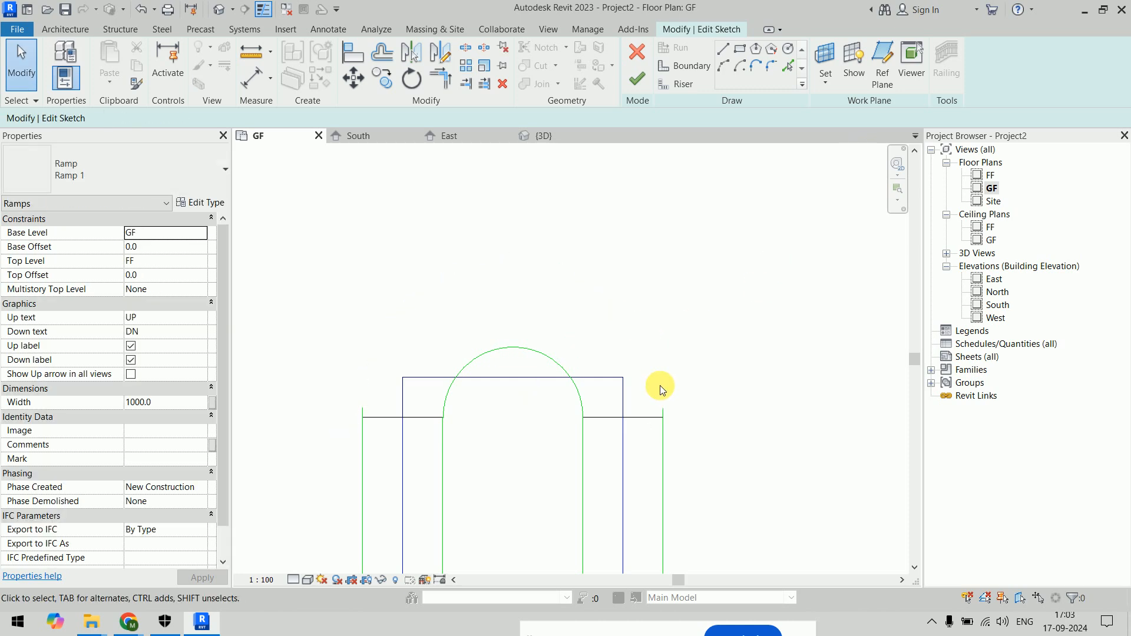
key("Delete")
left_click(362, 409)
key("Delete")
Draw a new outer landing boundary arc between the outer run boundaries at the riser lines, and finish the sketch edit
left_click(723, 66)
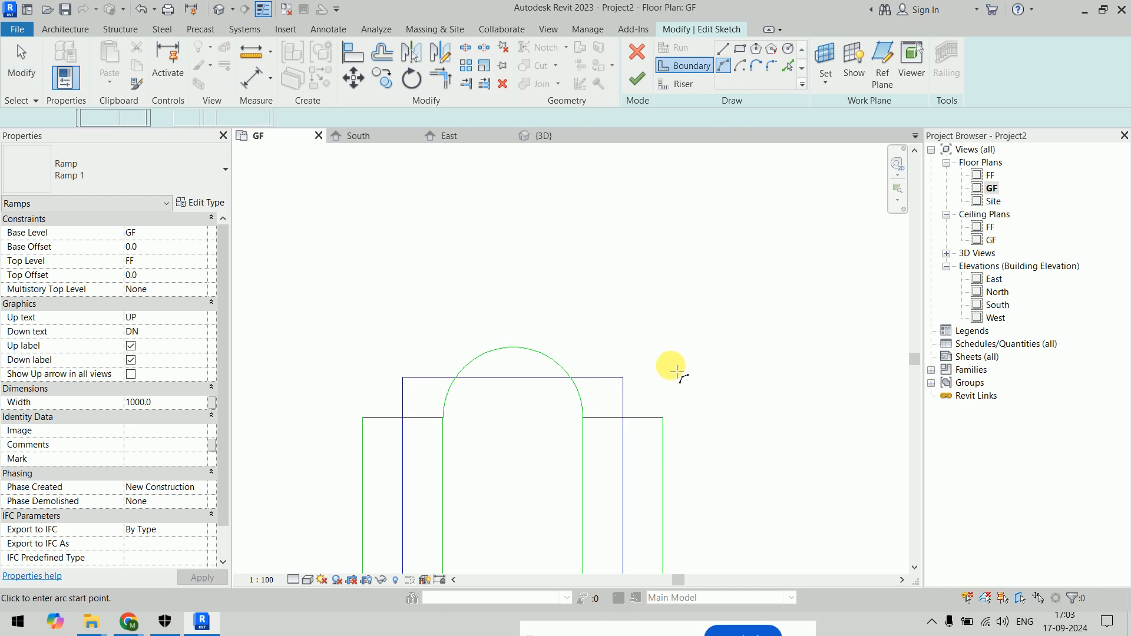
left_click(663, 418)
left_click(362, 417)
left_click(471, 273)
scroll(731, 228, "down", 2)
middle_click_drag(757, 249, 728, 186)
left_click(637, 80)
Examine the ramp's curved landing in 3D
left_click(538, 136)
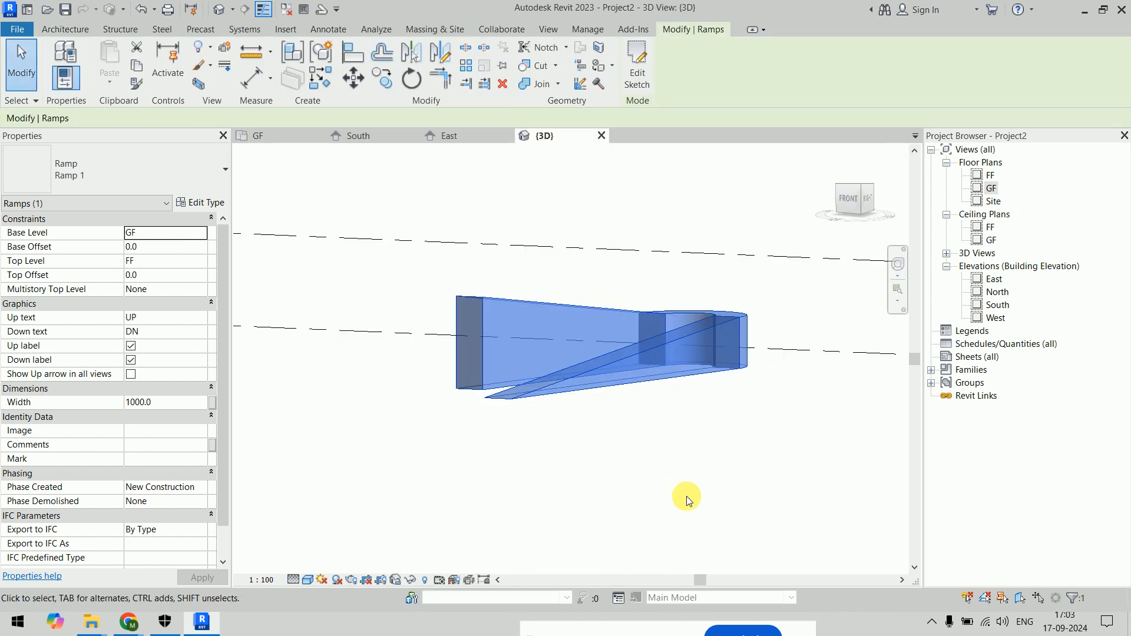
left_click(708, 522)
middle_click_drag(708, 522, 685, 469, "shift")
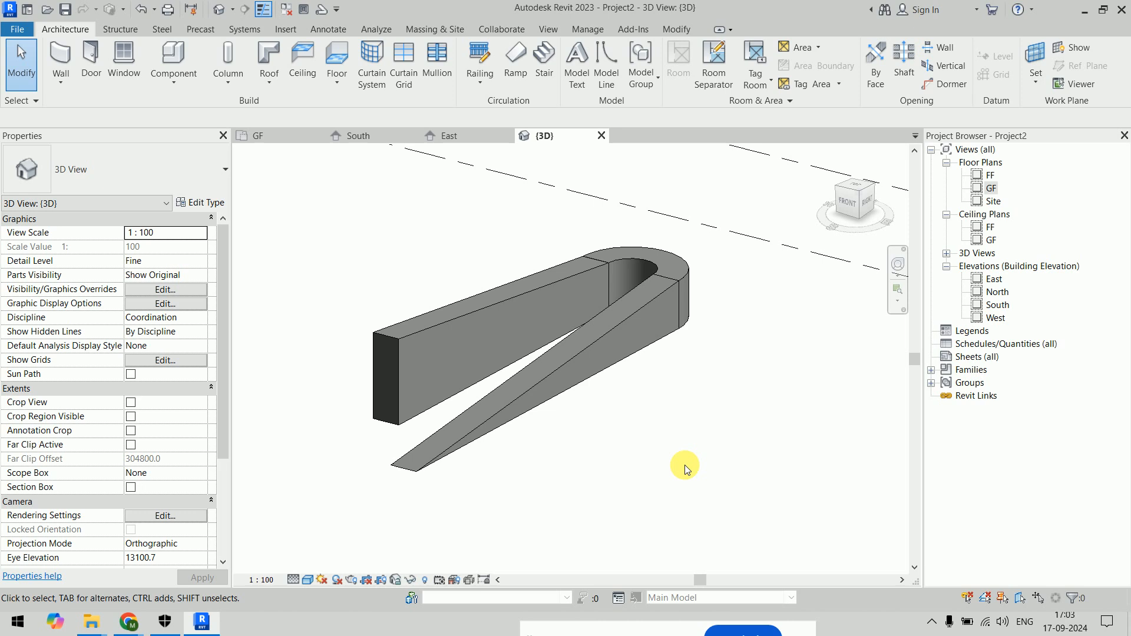
Set the Shape of the Ramp 1 type to Thick and examine the ramp in 3D
left_click(660, 318)
left_click(193, 204)
left_click(683, 190)
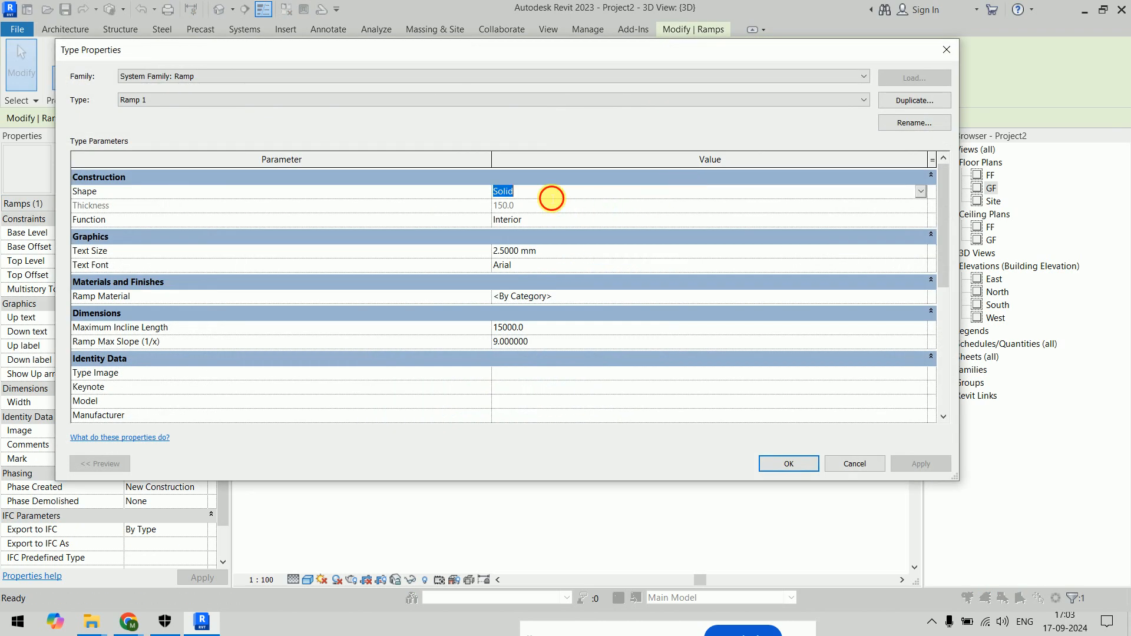
left_click(920, 190)
left_click(533, 215)
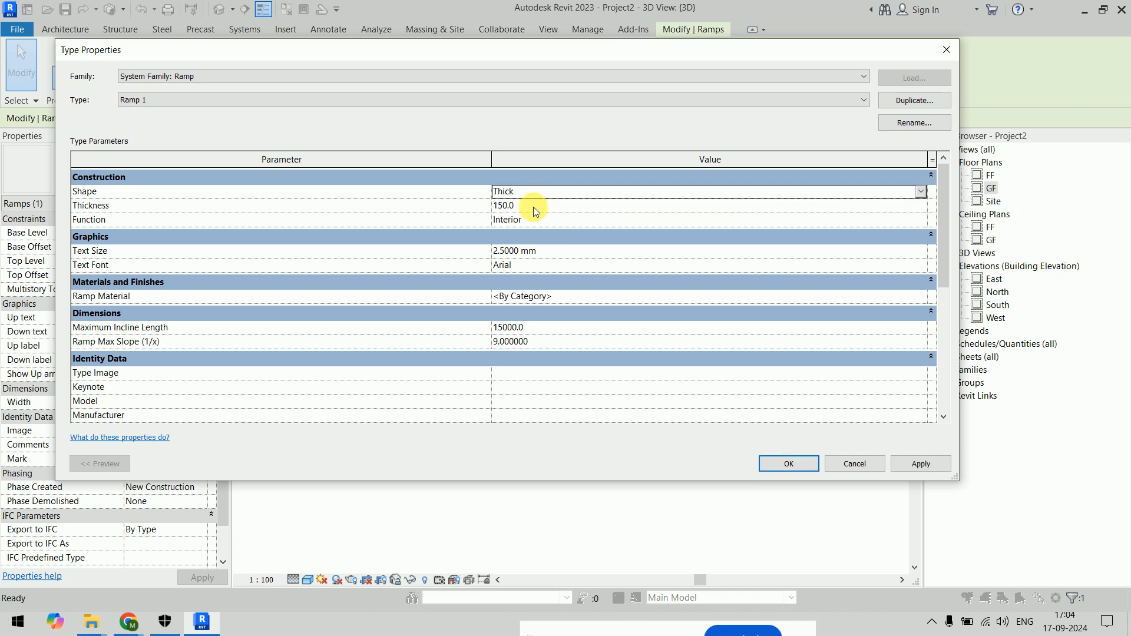
left_click(788, 463)
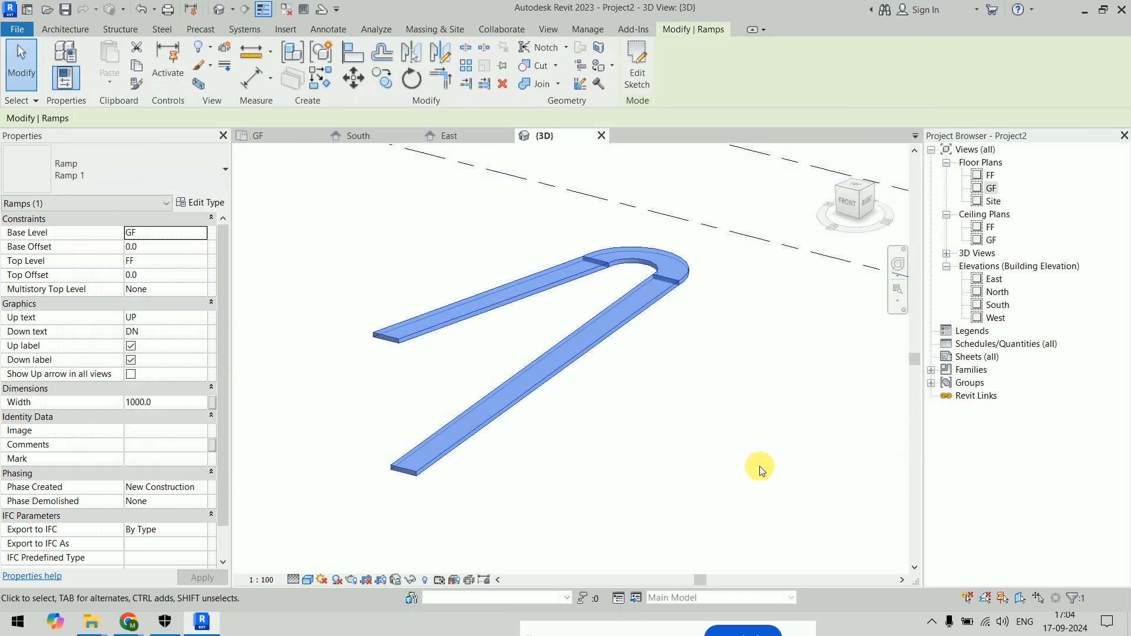
left_click(748, 411)
middle_click_drag(762, 403, 743, 428, "shift")
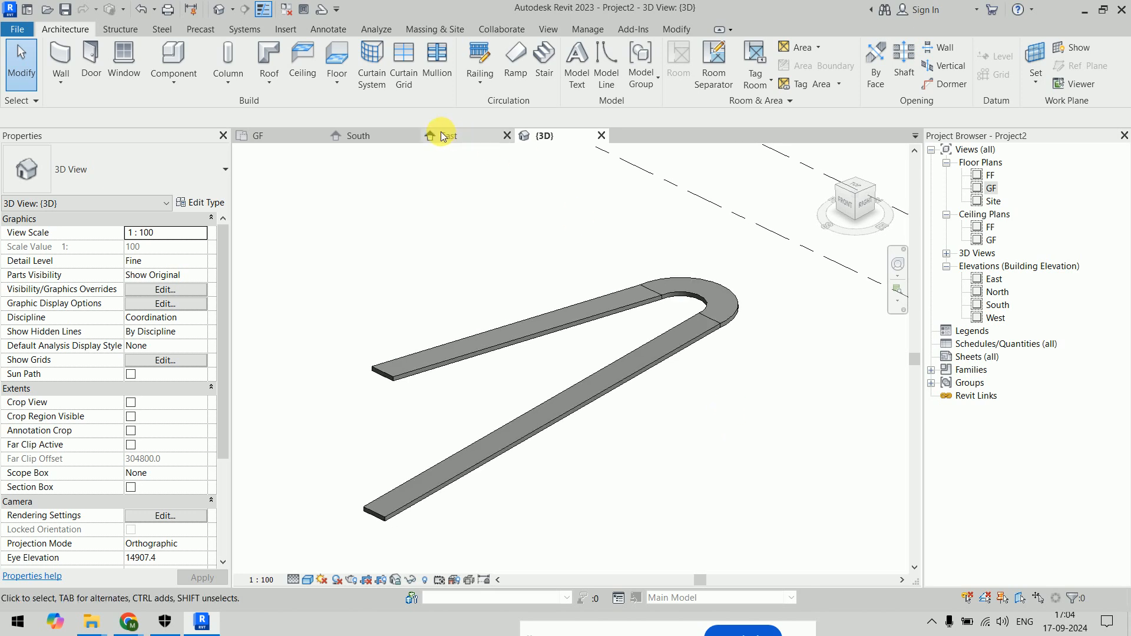
Review the ramp in the GF floor plan and in 3D, and delete it from the model
left_click(292, 134)
scroll(648, 319, "down", 2)
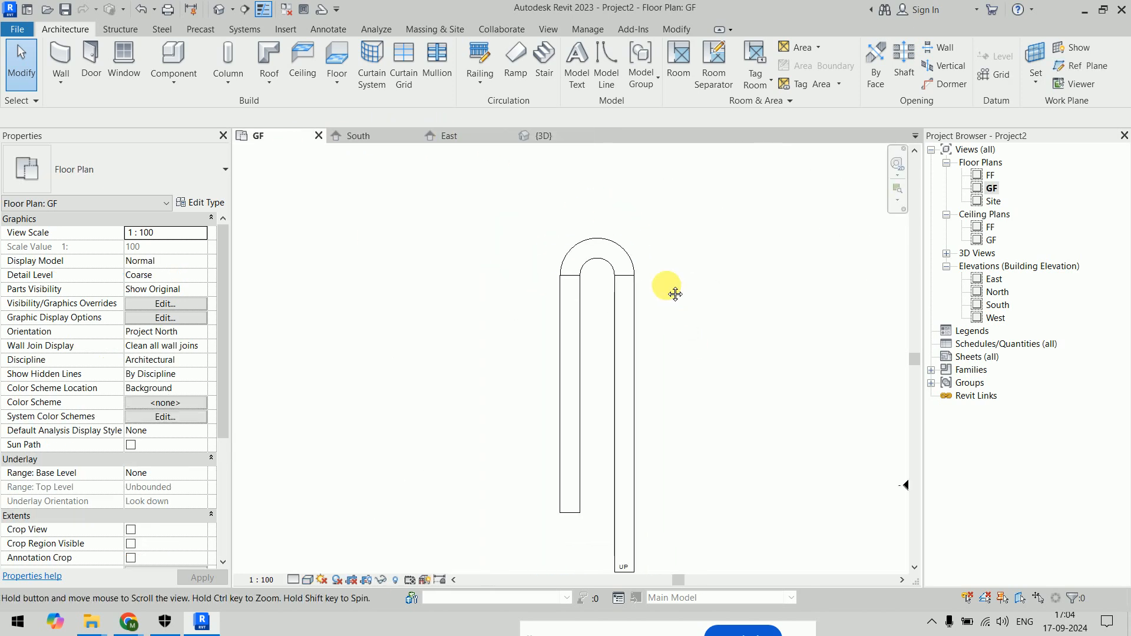
left_click(596, 210)
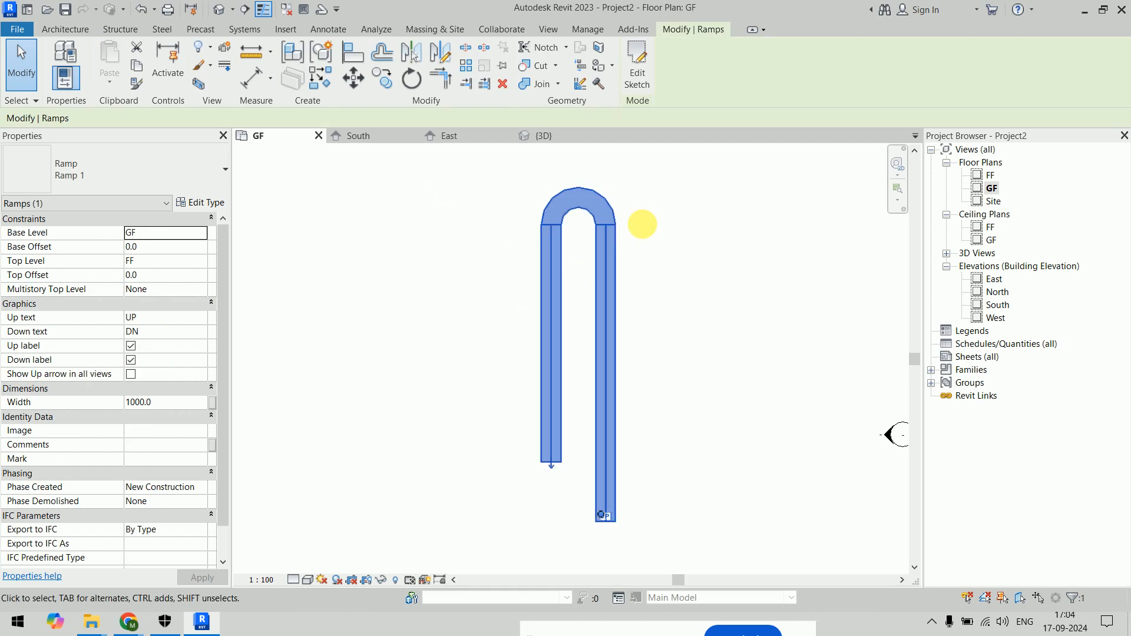
left_click(557, 136)
middle_click_drag(809, 377, 399, 467, "shift")
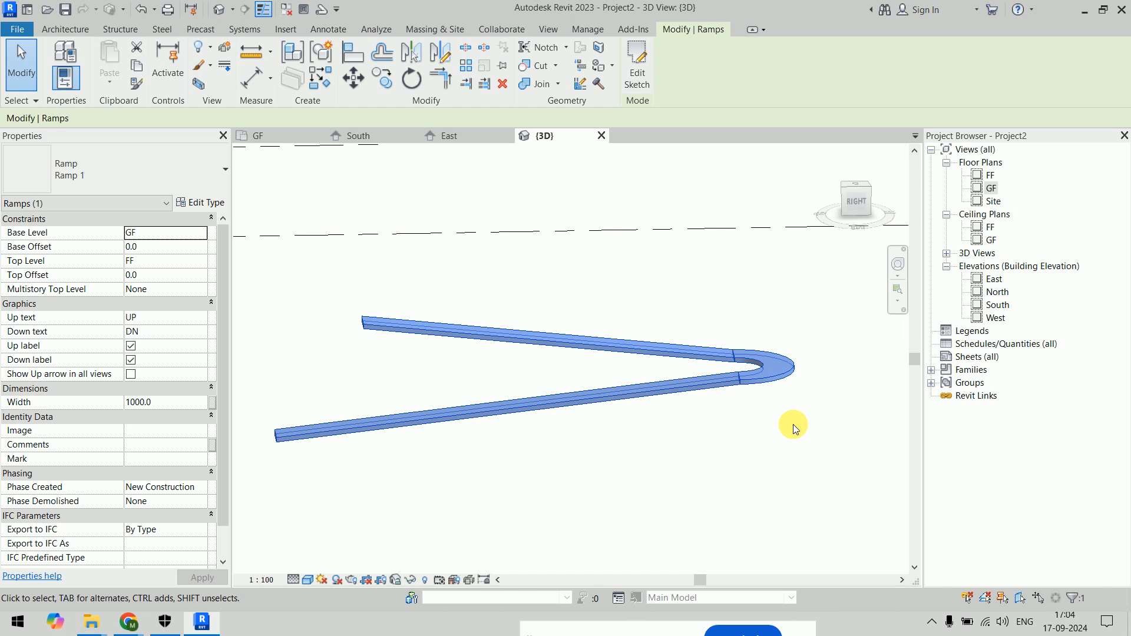
left_click(777, 415)
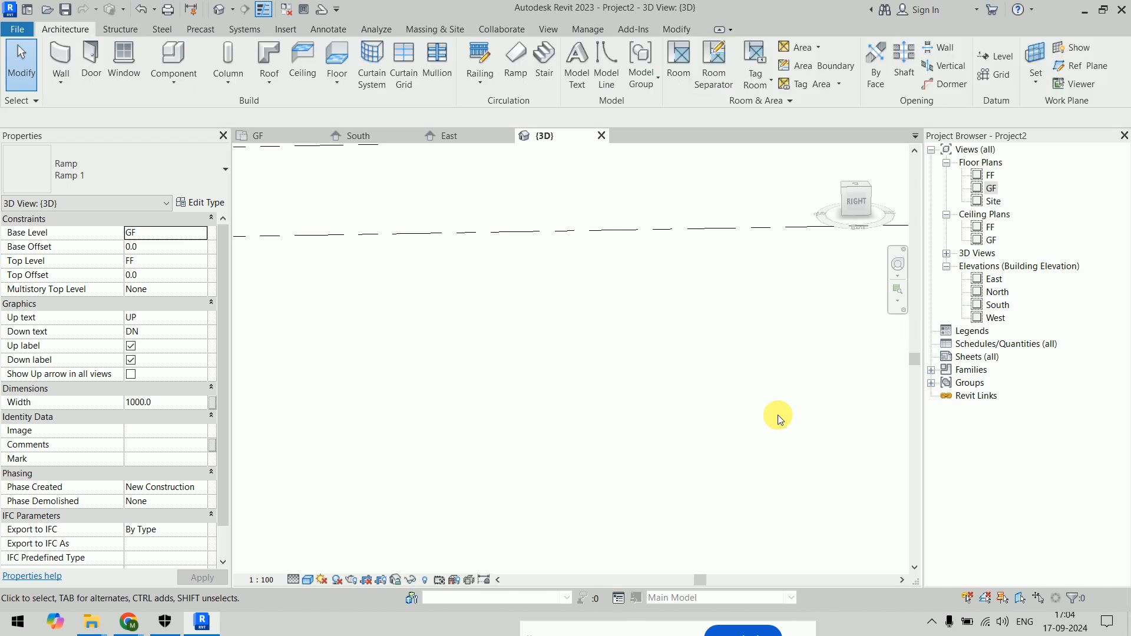
Start a new ramp sketch in the GF floor plan
double_click(991, 188)
scroll(642, 334, "down", 3)
middle_click_drag(675, 389, 683, 361)
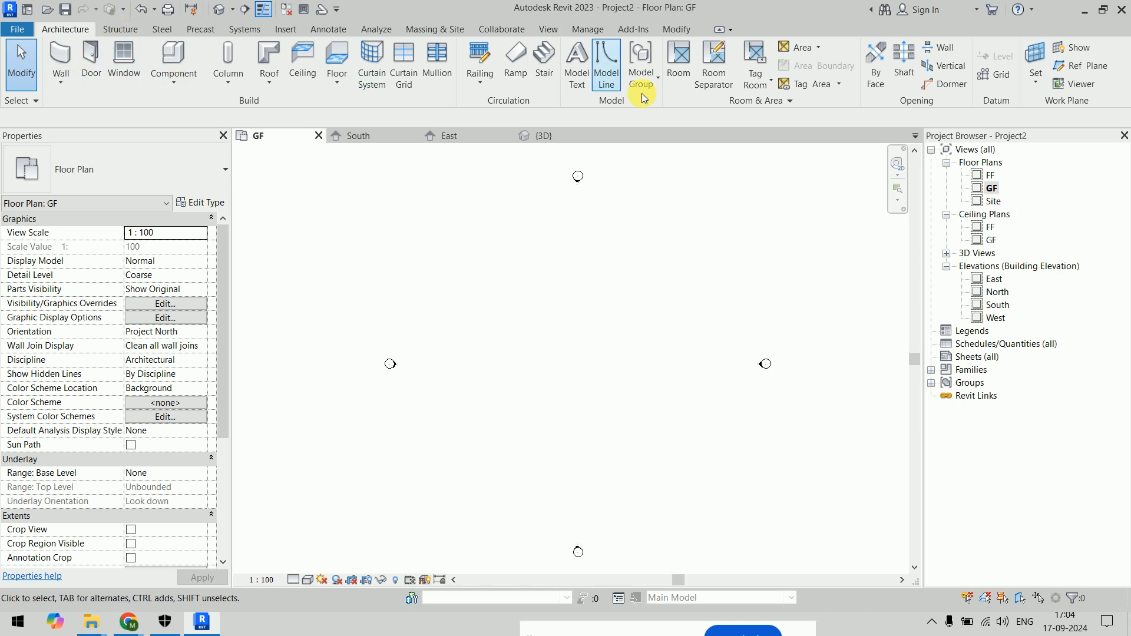
left_click(516, 61)
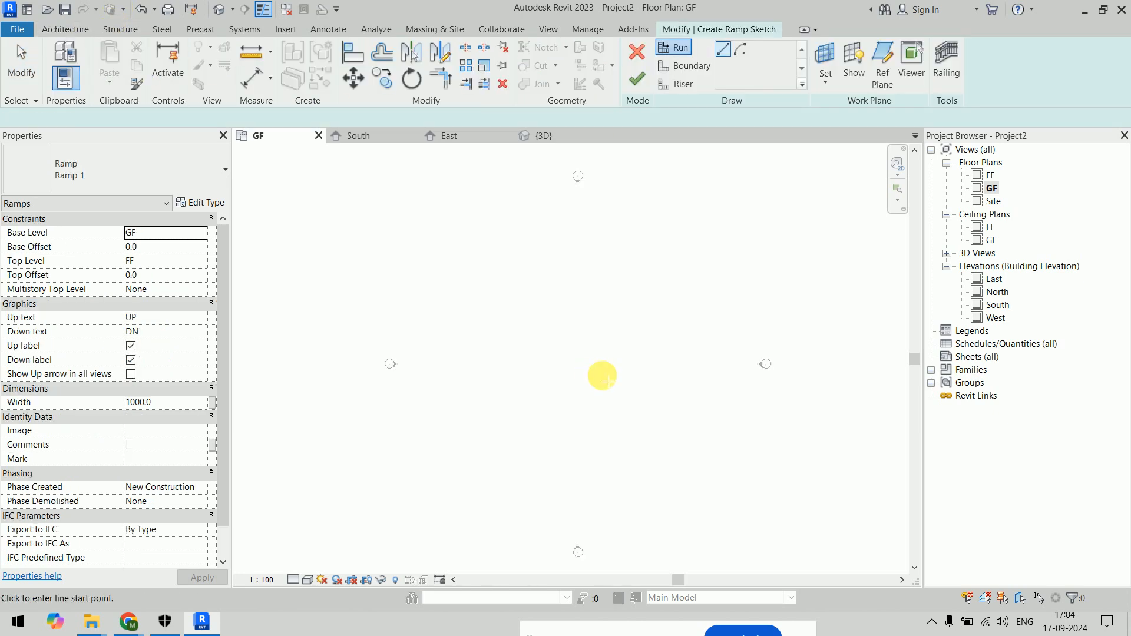
left_click(617, 442)
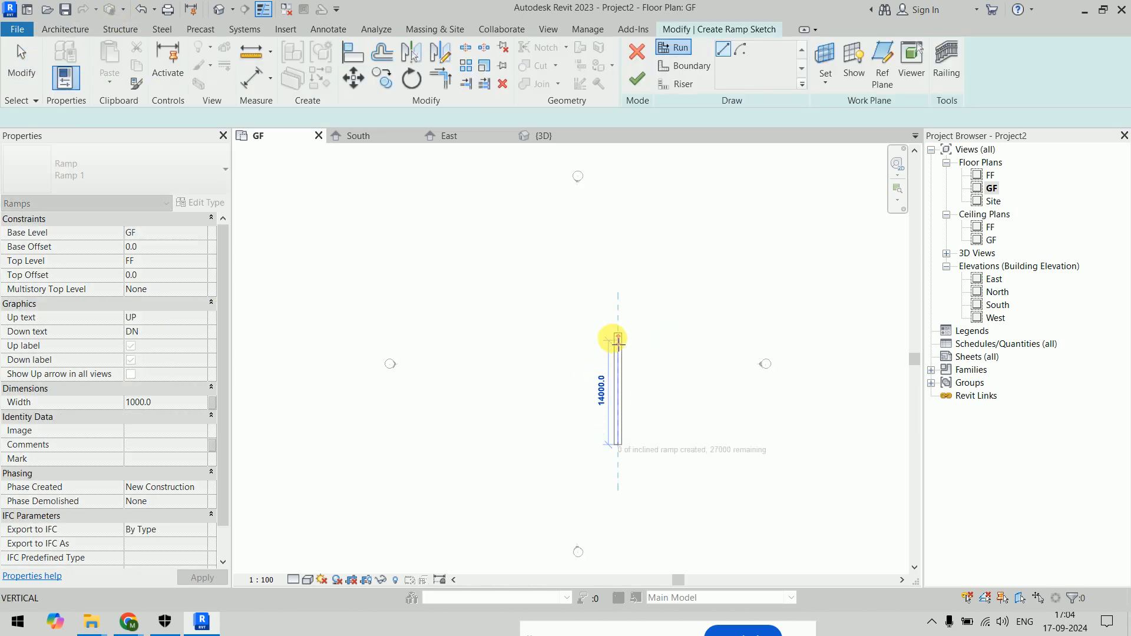
left_click(617, 325)
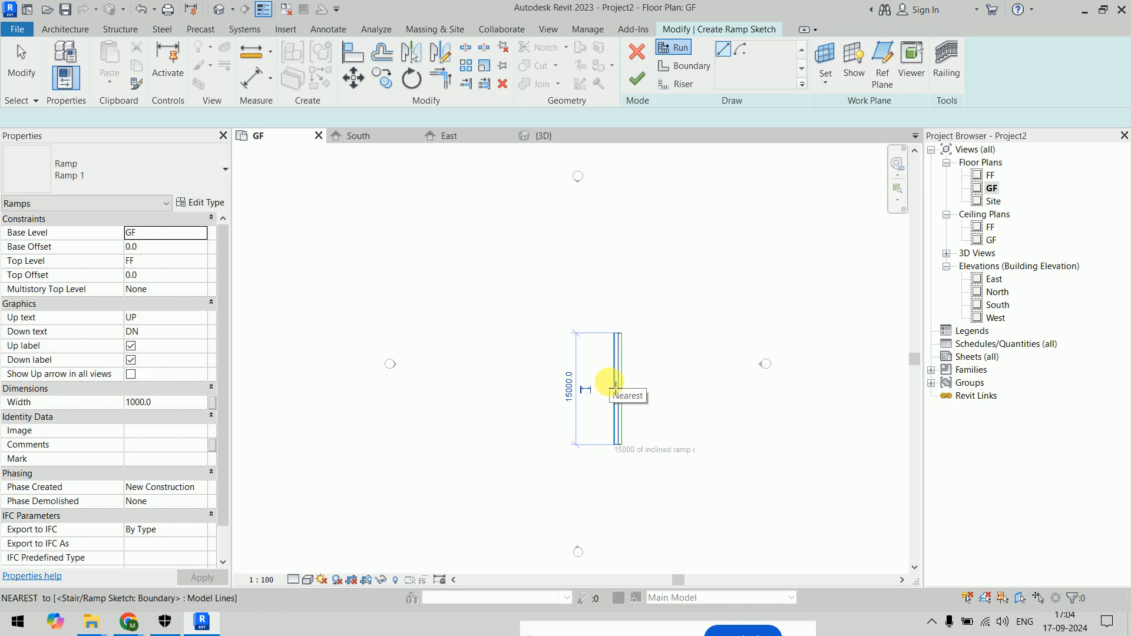
key("ctrl+z")
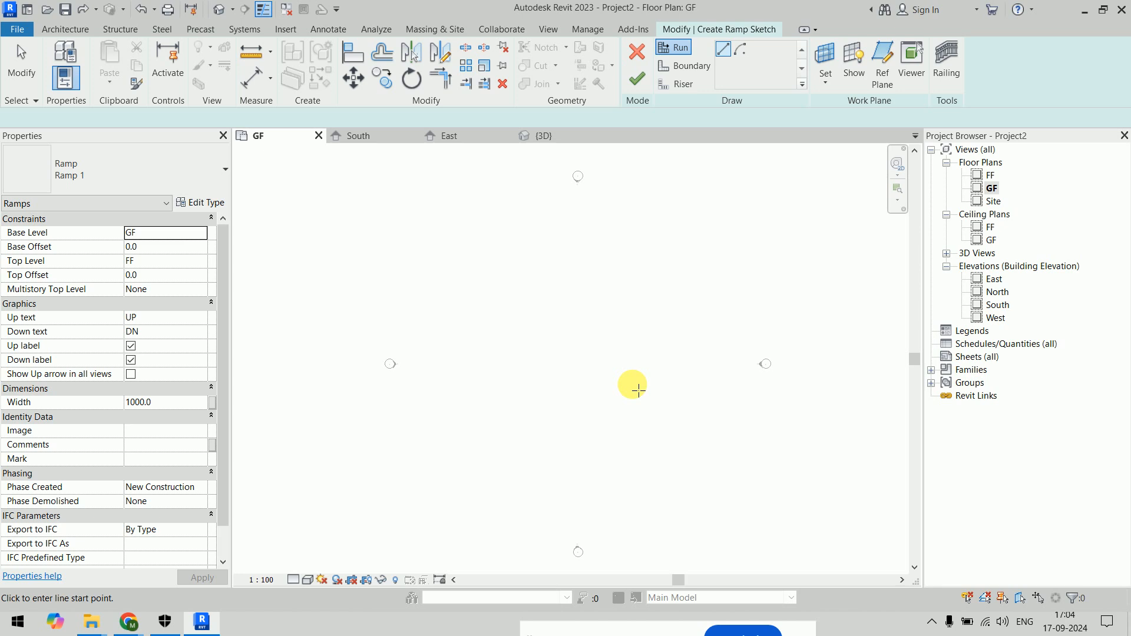
Set the ramp width to 1800 and sketch a vertical 15000 long run between the elevation markers
left_click(176, 407)
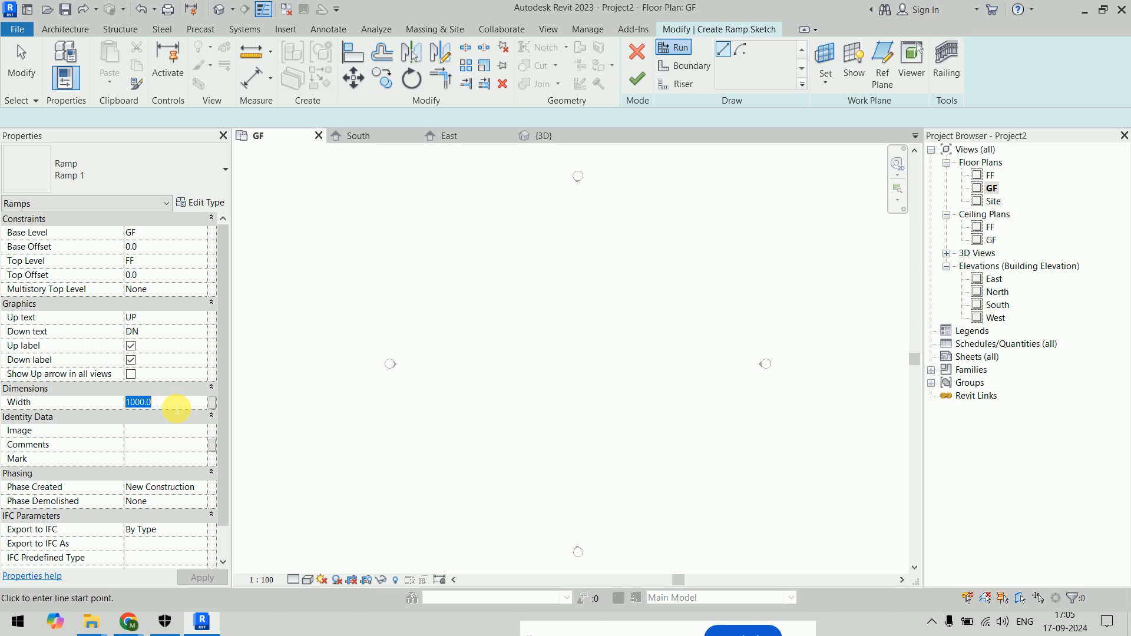
type("1800")
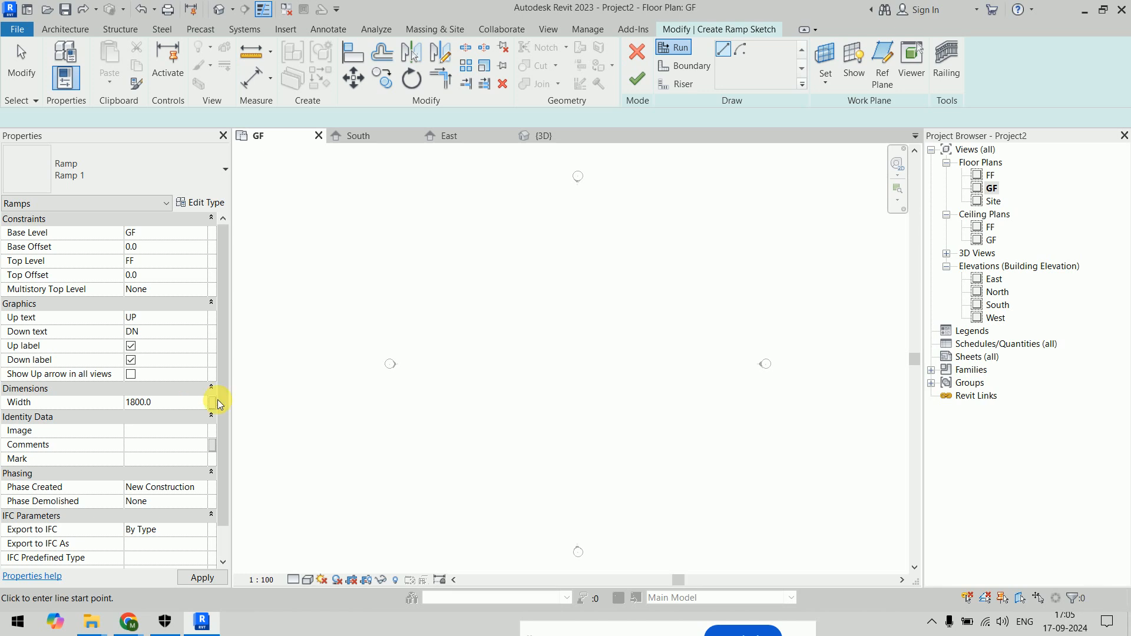
left_click(646, 429)
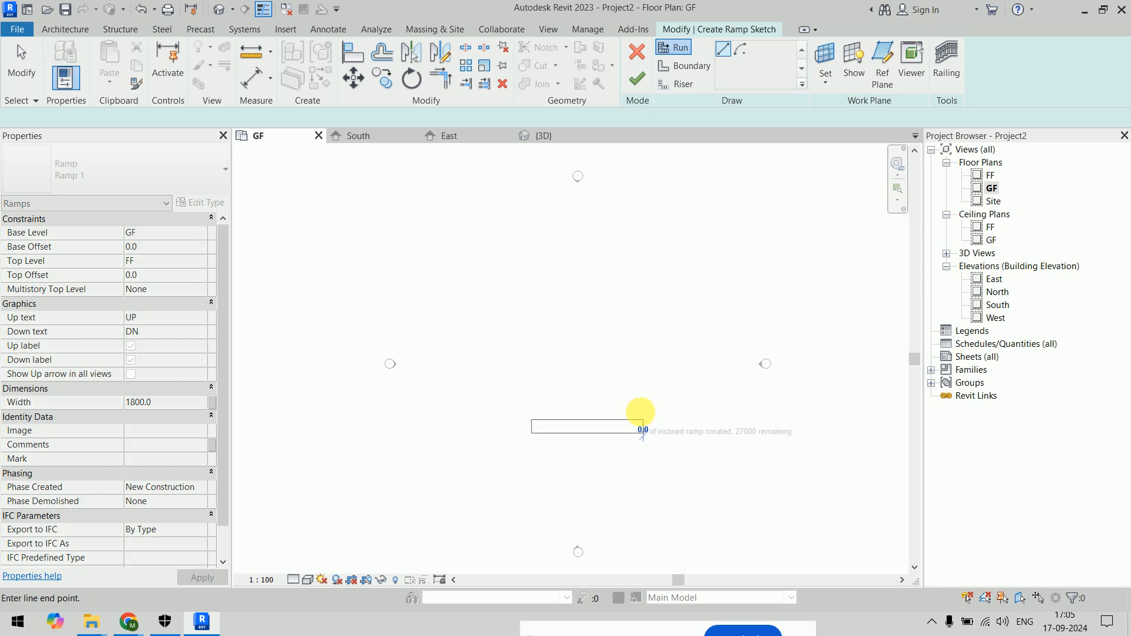
left_click(646, 302)
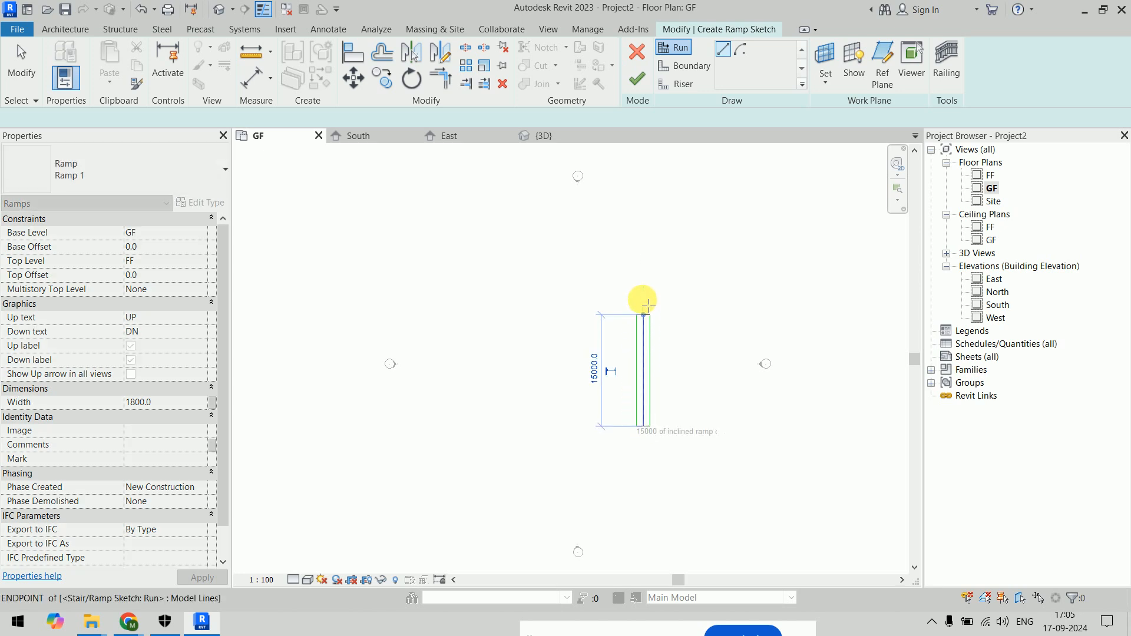
scroll(648, 305, "up", 2)
scroll(648, 305, "up", 1)
middle_click_drag(641, 292, 640, 201)
scroll(640, 201, "down", 1)
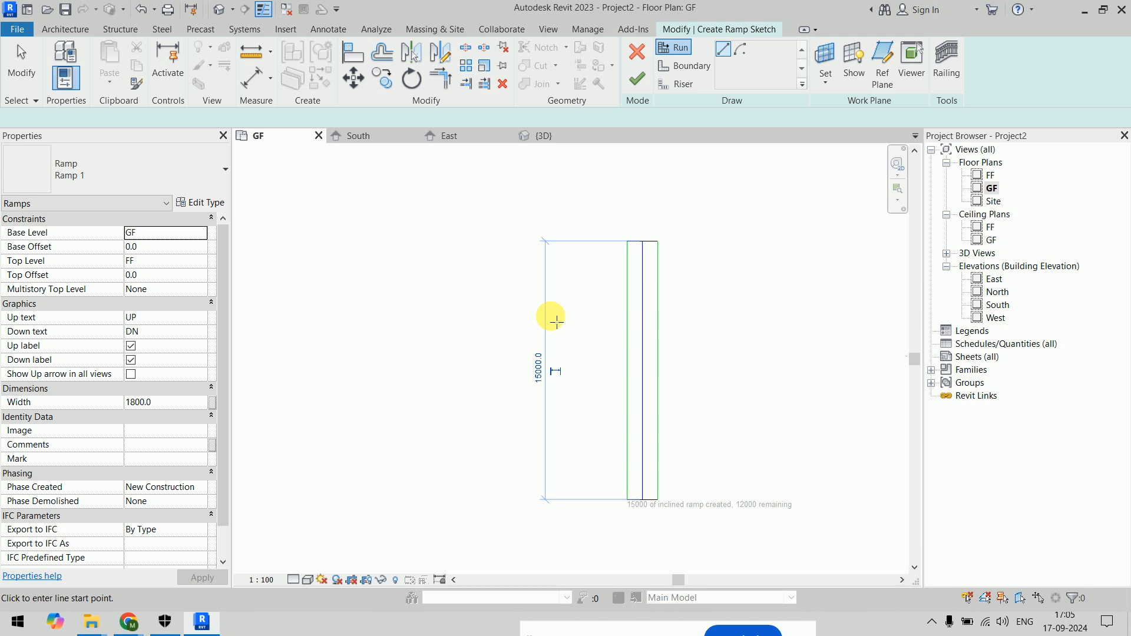
right_click(696, 250)
left_click(720, 253)
right_click(710, 238)
left_click(716, 245)
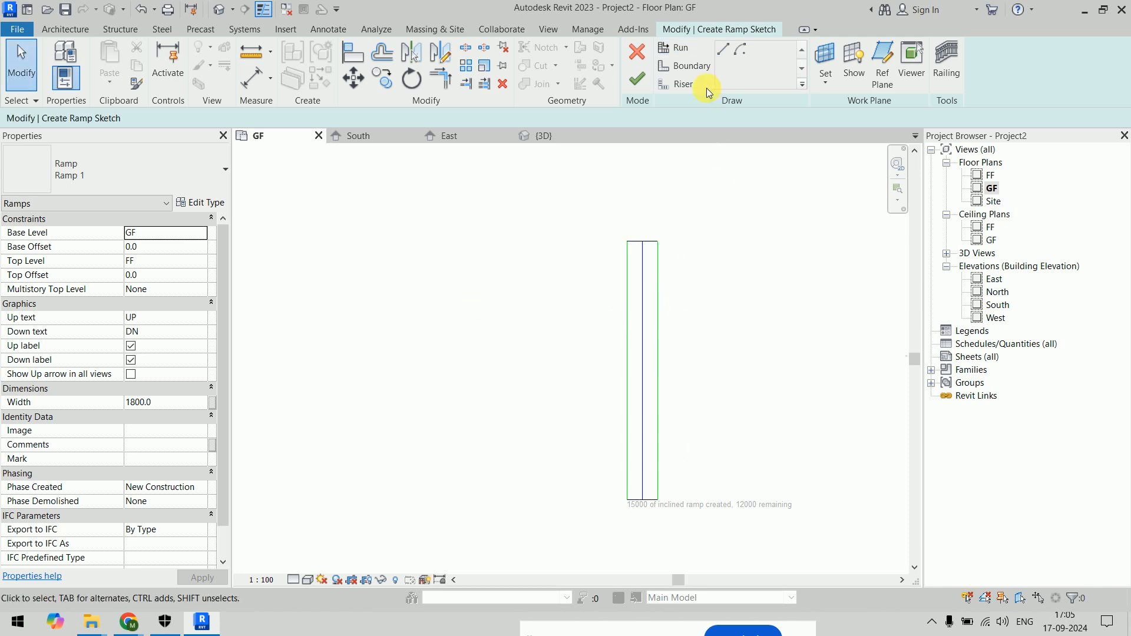
Draw a horizontal boundary line about 400 long, extending left from the upper-left corner of the run
left_click(683, 70)
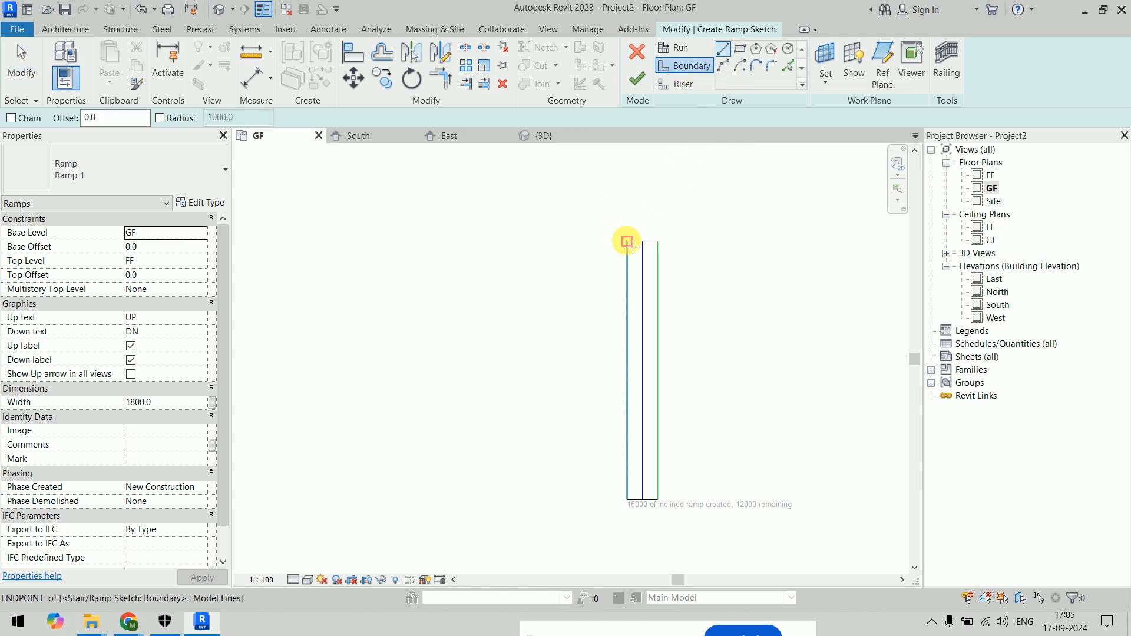
left_click(628, 242)
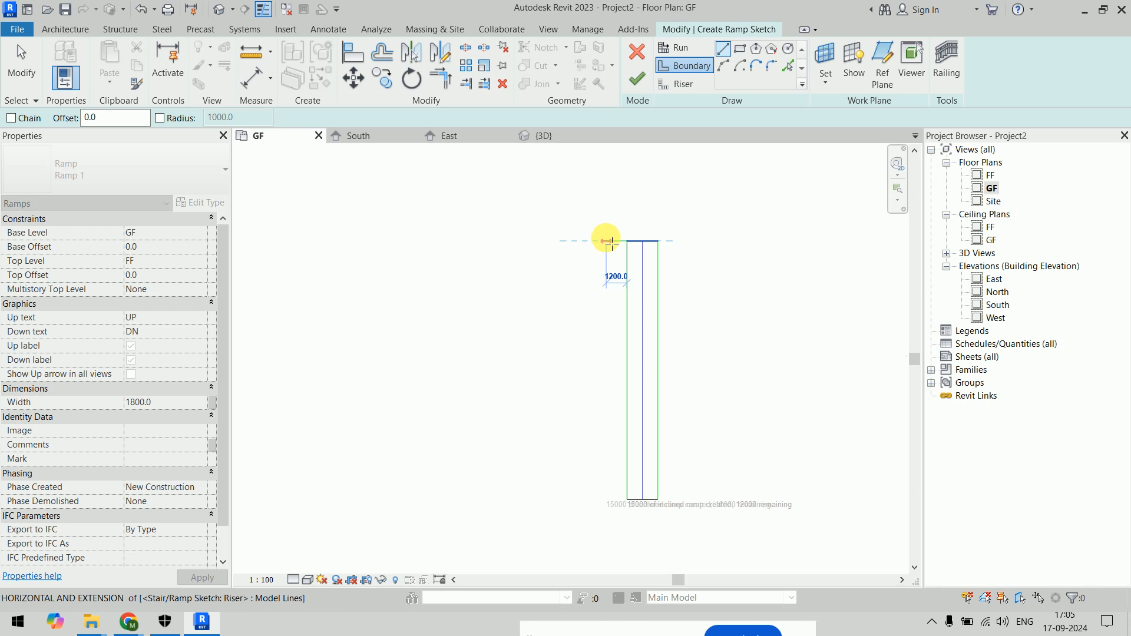
scroll(607, 241, "up", 3)
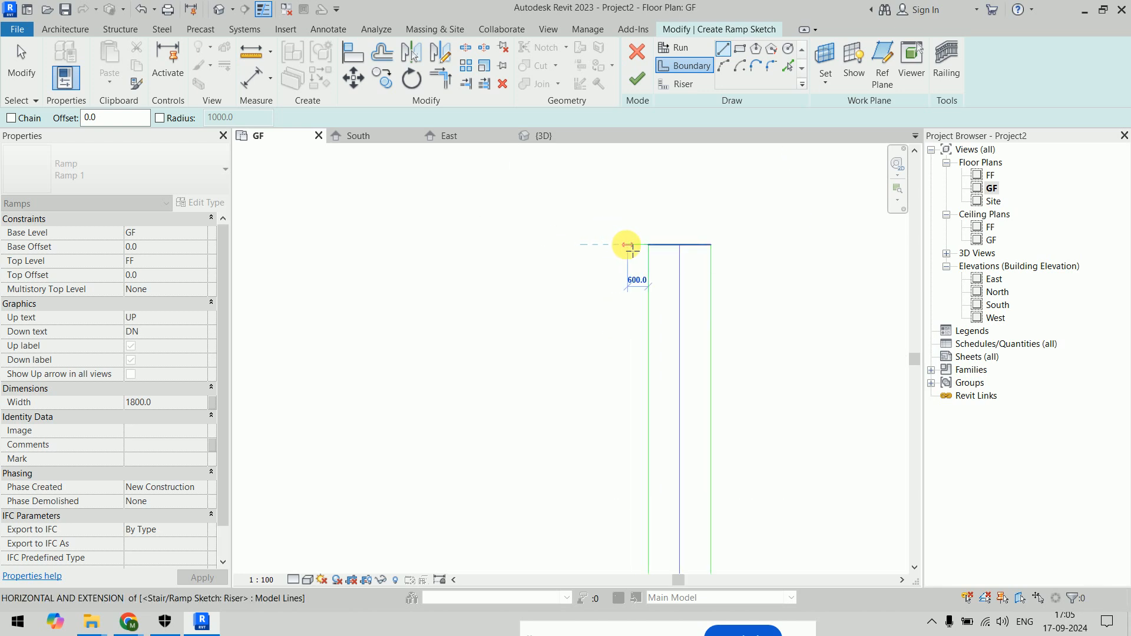
left_click(630, 245)
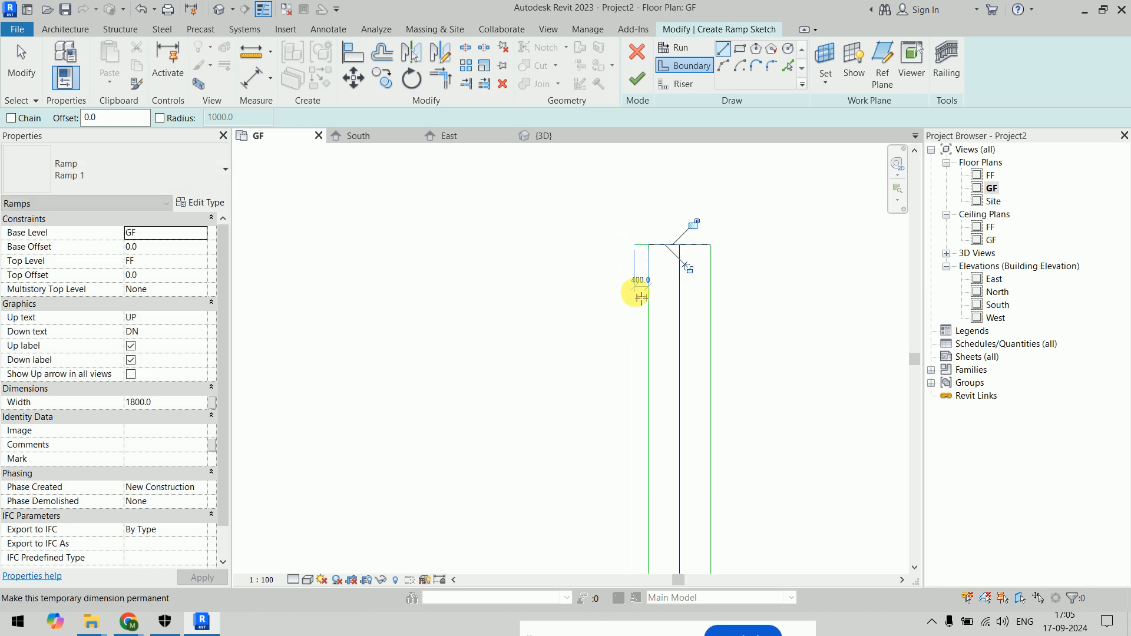
scroll(640, 263, "up", 5)
middle_click_drag(636, 264, 528, 303)
scroll(526, 302, "down", 2)
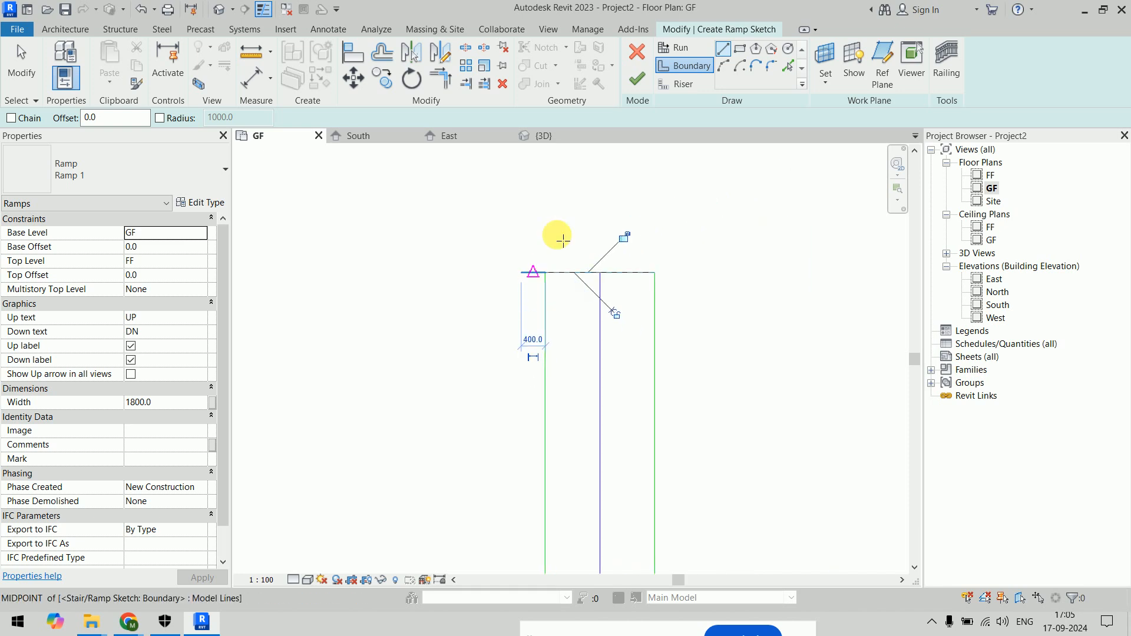
left_click(673, 51)
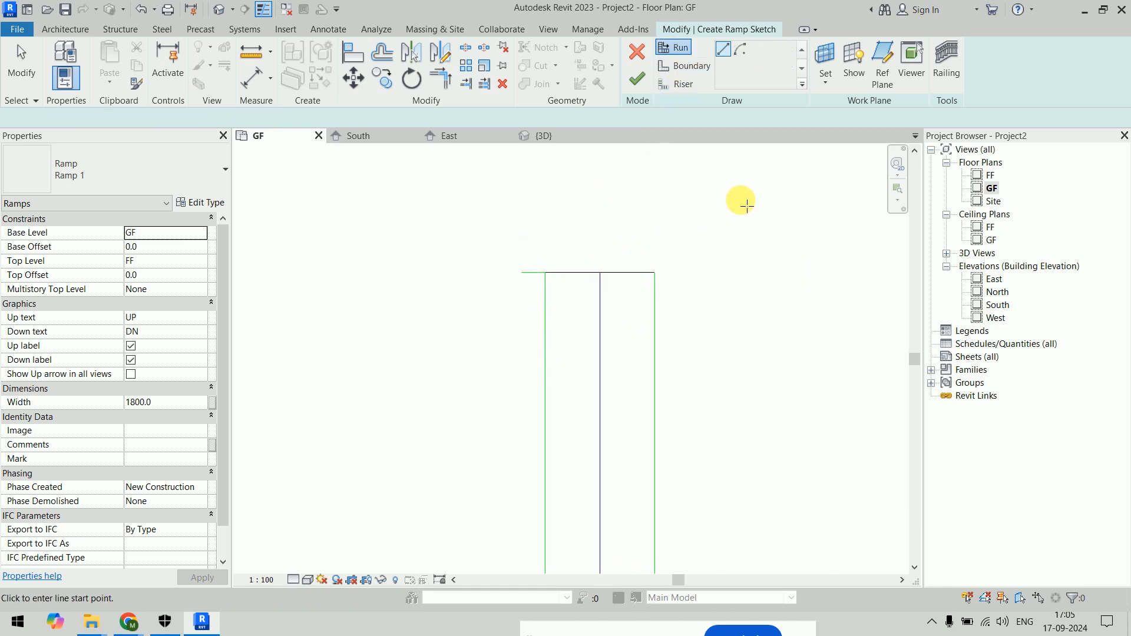
left_click(742, 52)
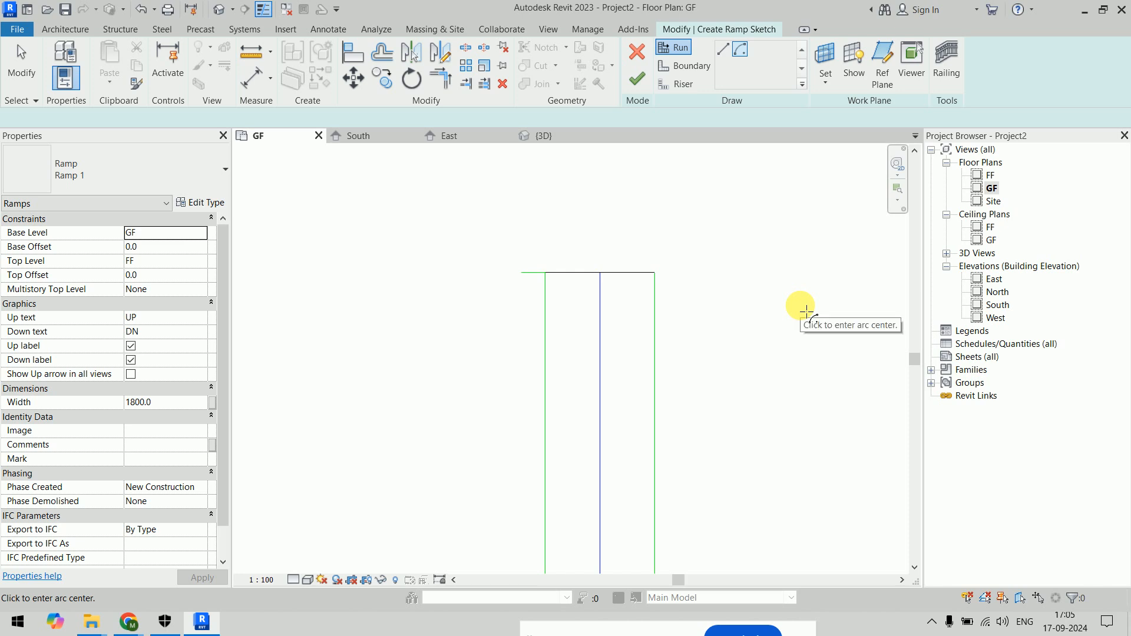
scroll(514, 234, "up", 3)
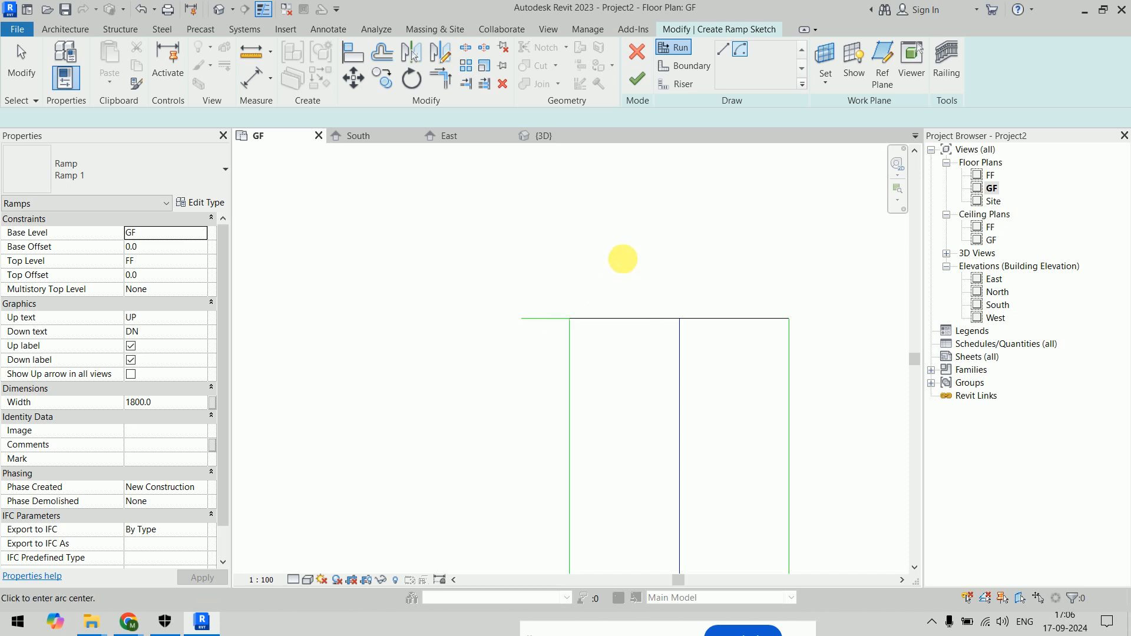
key("Escape")
Set the length of the short horizontal boundary line at the run's upper-left corner to 200
left_click(545, 318)
left_click(545, 352)
type("200")
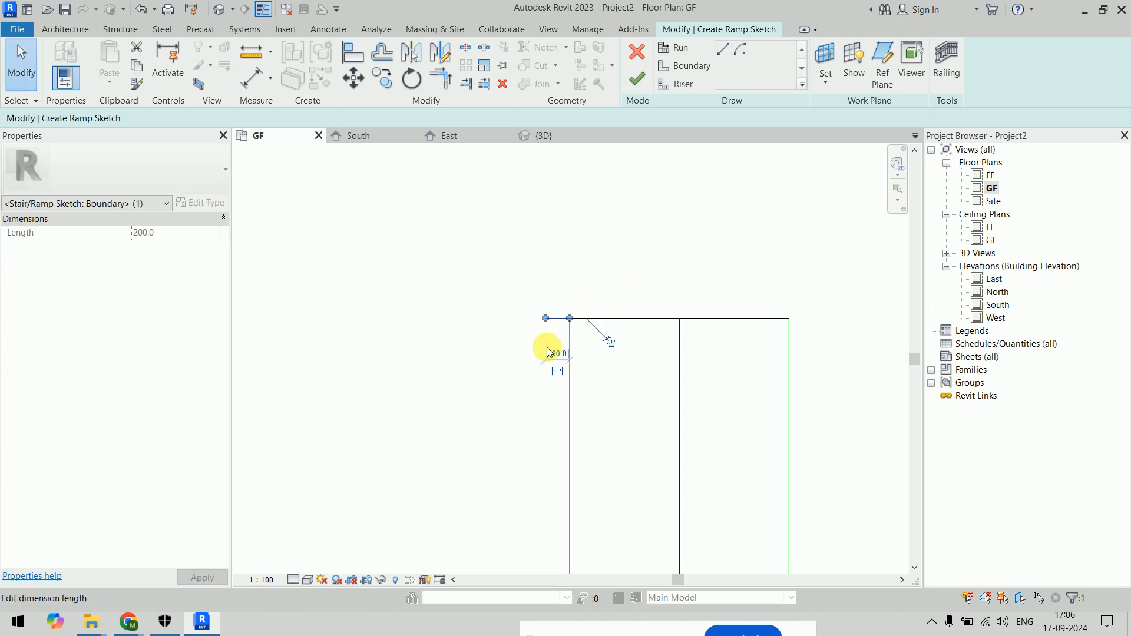
key("Return")
left_click(576, 289)
left_click(674, 47)
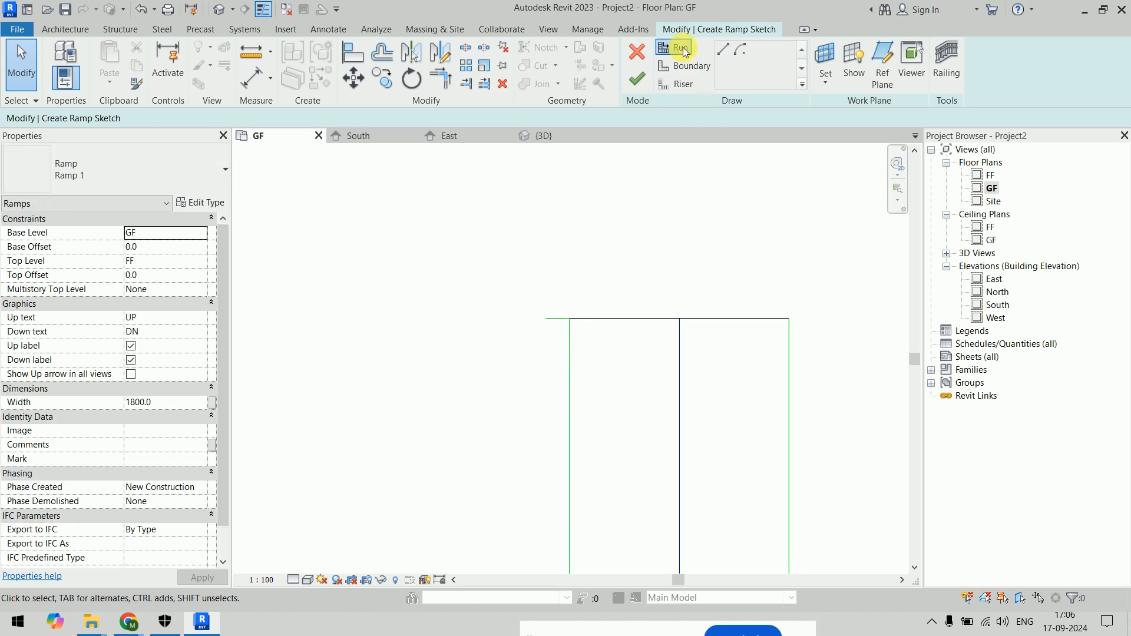
left_click(740, 50)
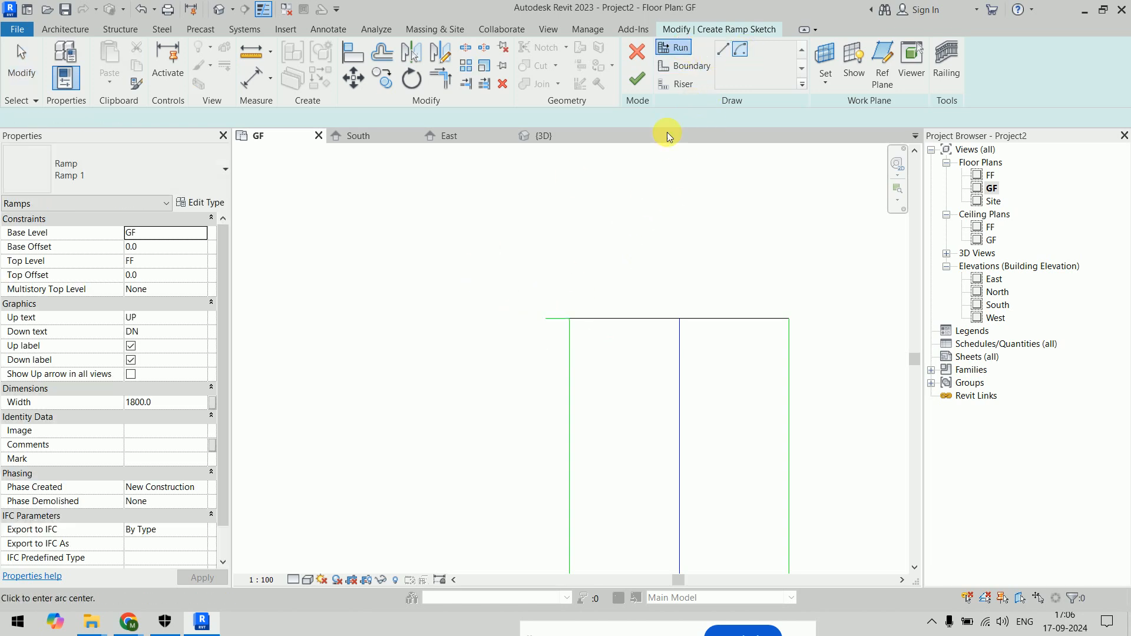
left_click(546, 318)
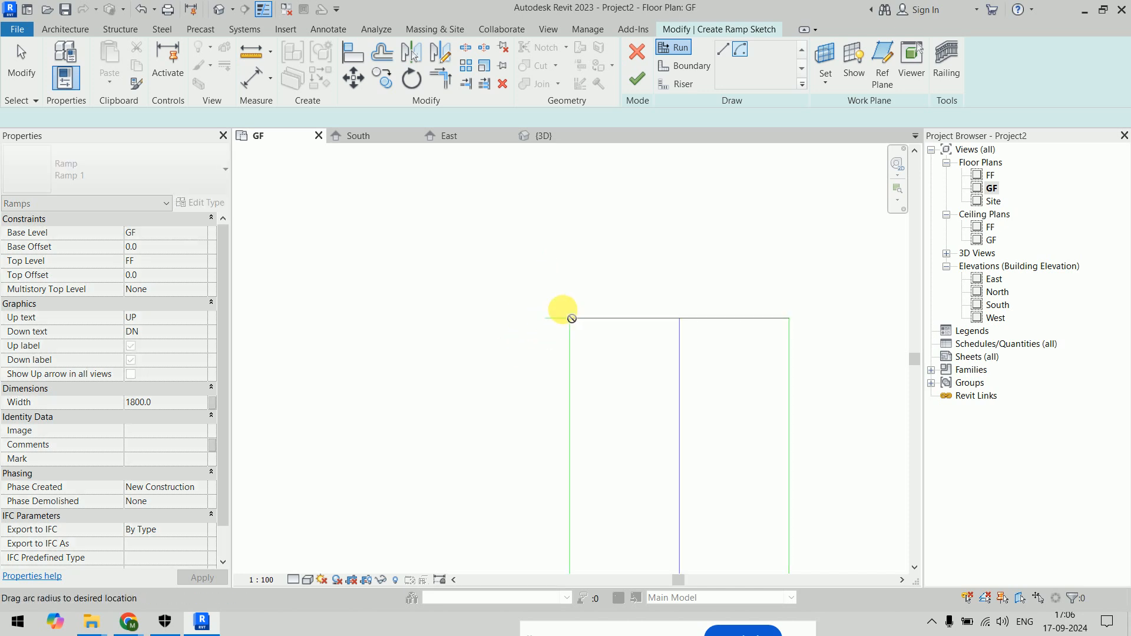
left_click(680, 319)
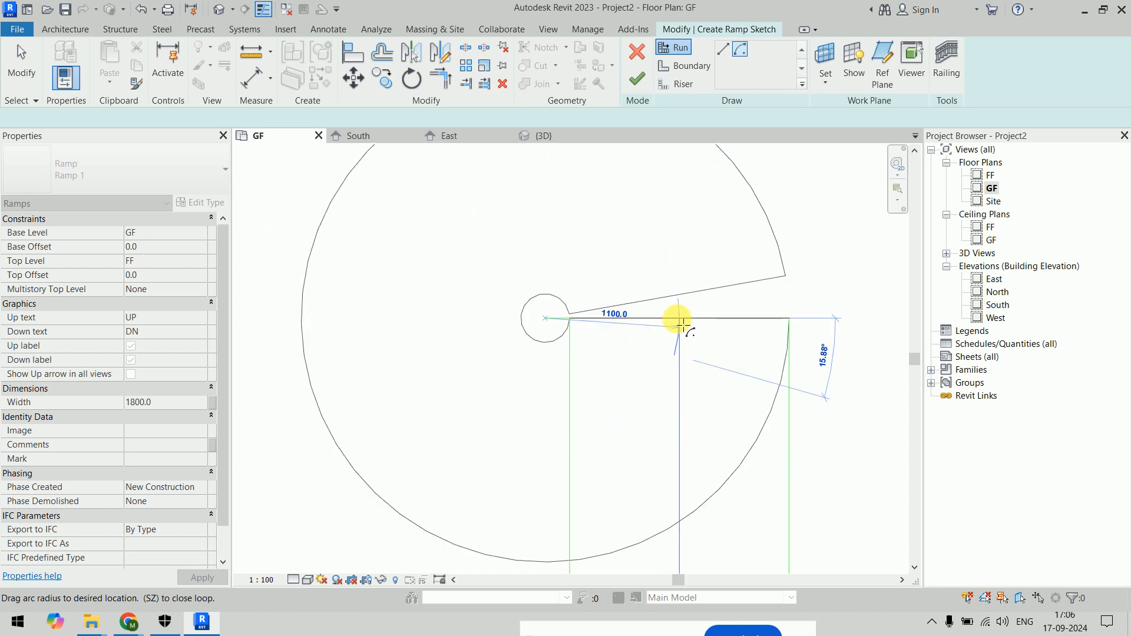
key("Escape")
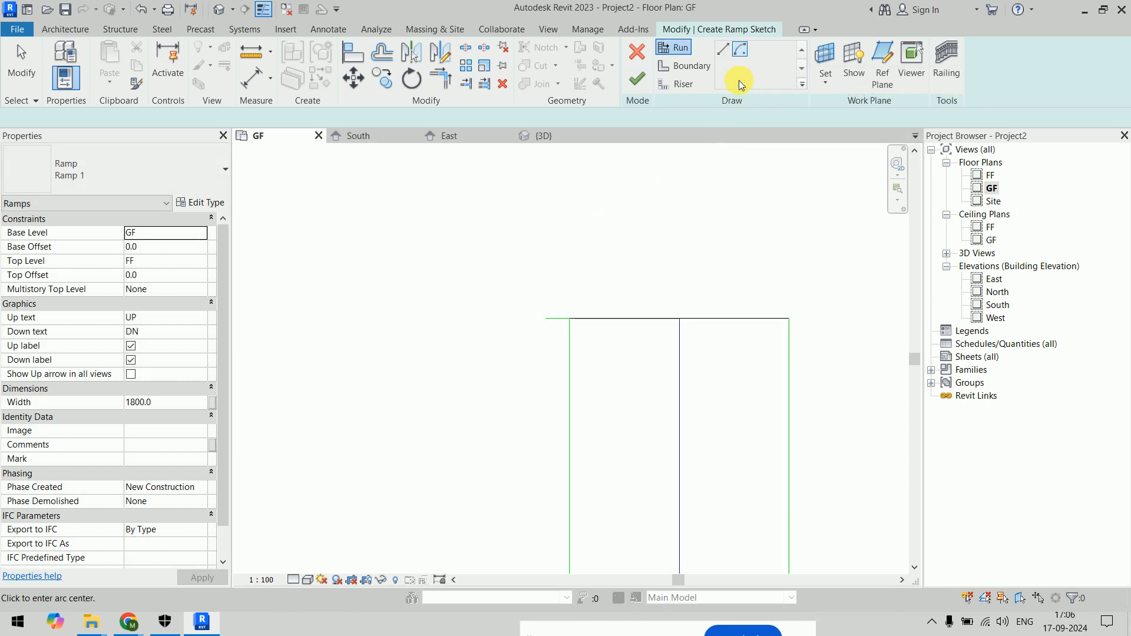
left_click(685, 324)
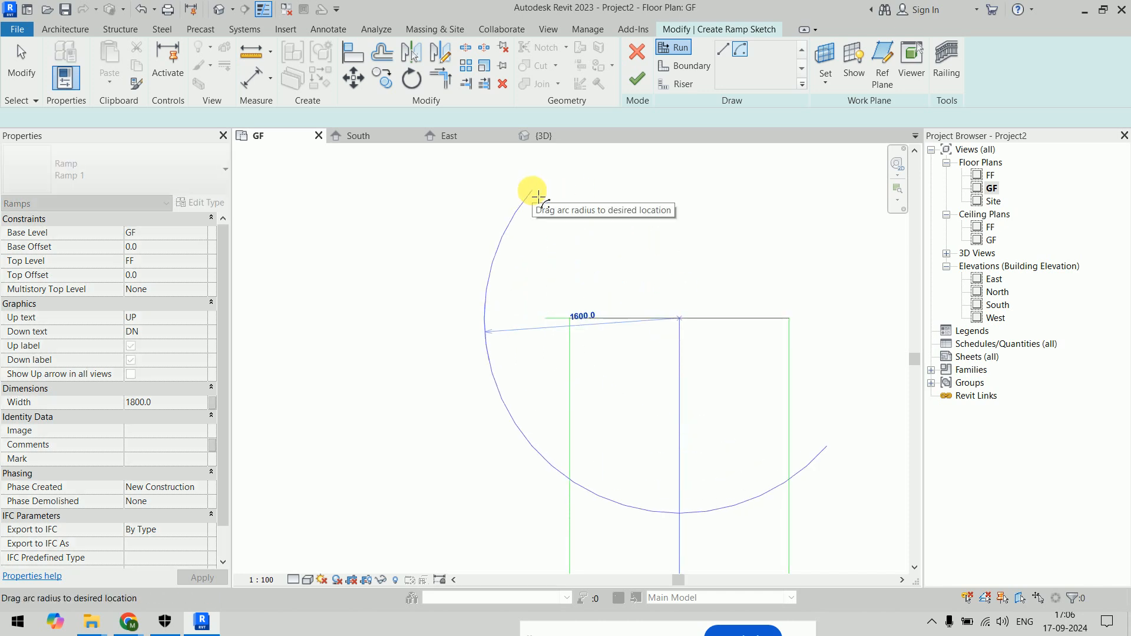
key("Escape")
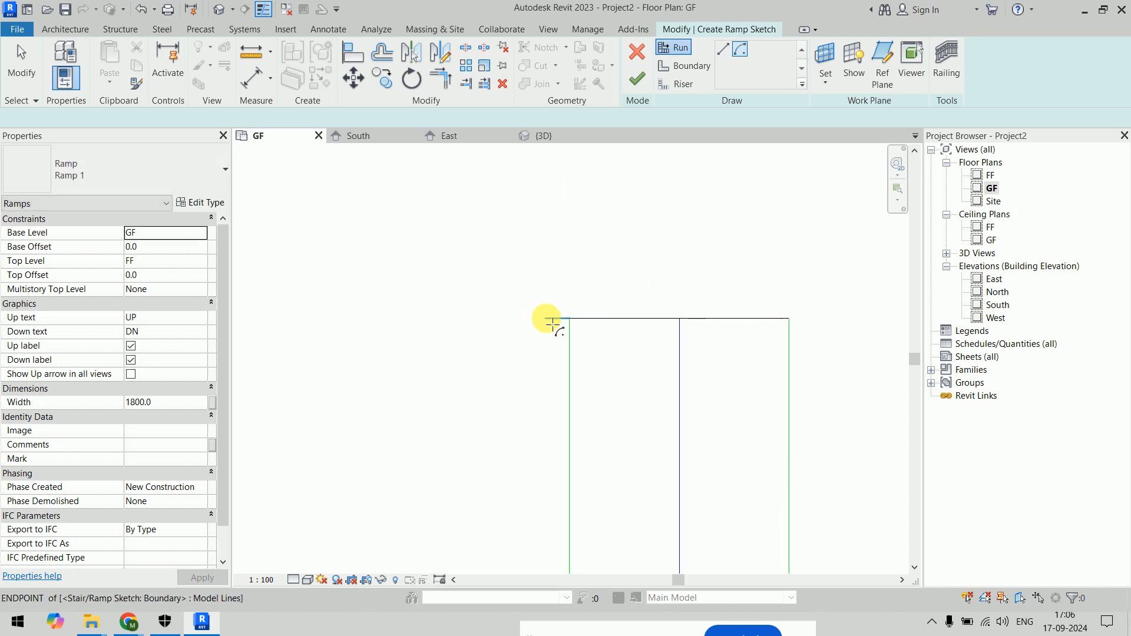
Sketch a curved run of radius 1100 and about 95° from the straight run's upper end, centred on the short boundary line's outer end
left_click(546, 319)
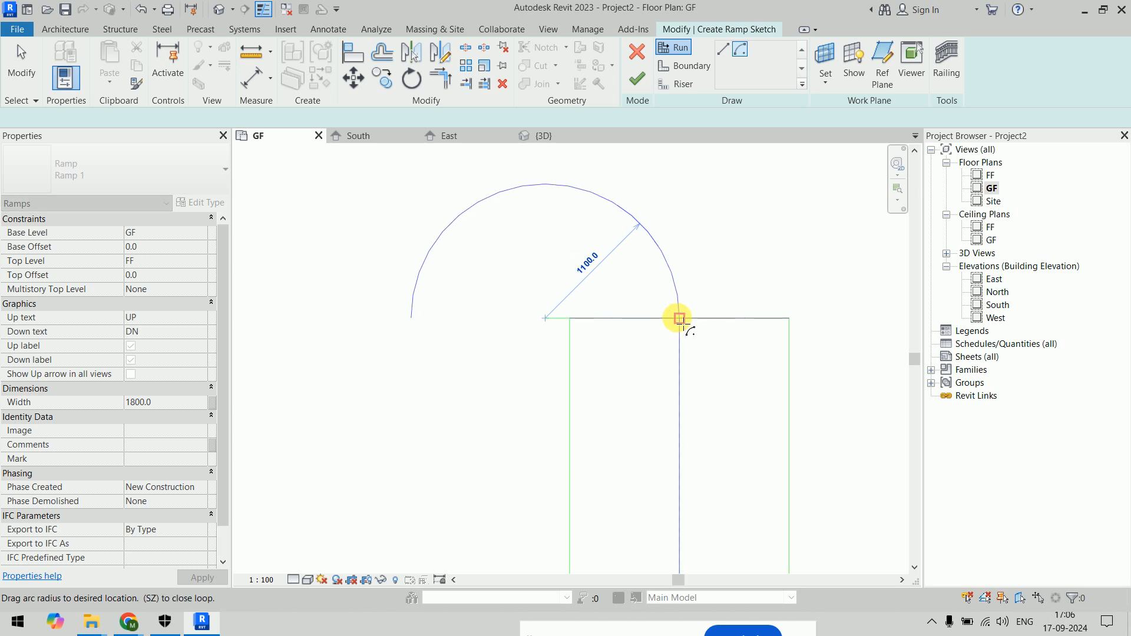
left_click(679, 319)
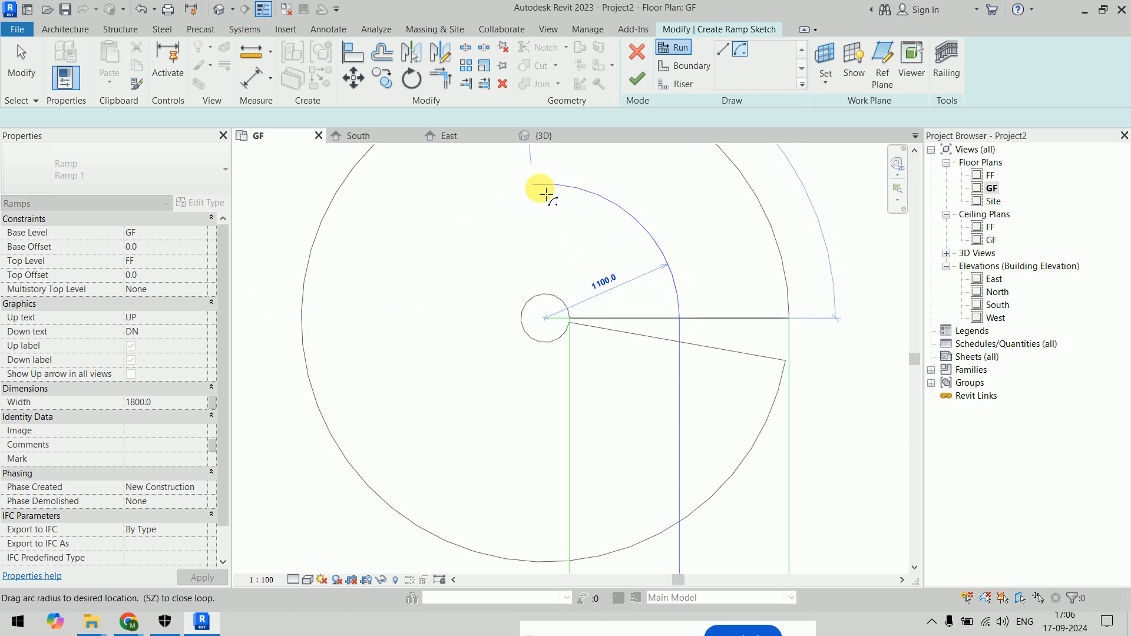
left_click(533, 186)
scroll(404, 328, "down", 3)
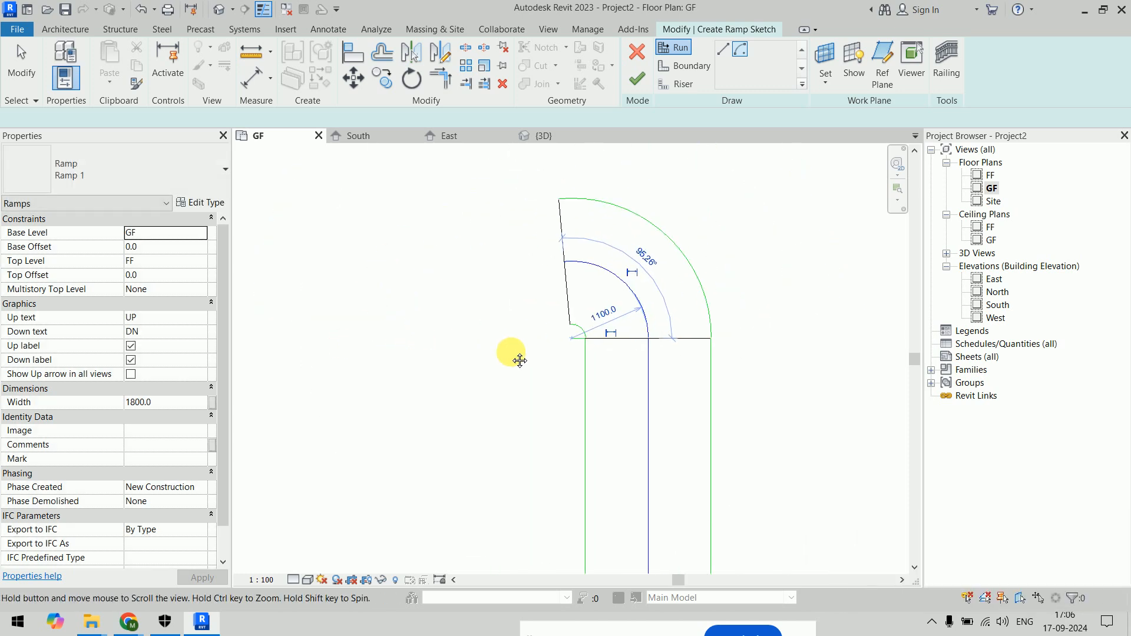
scroll(548, 306, "down", 5)
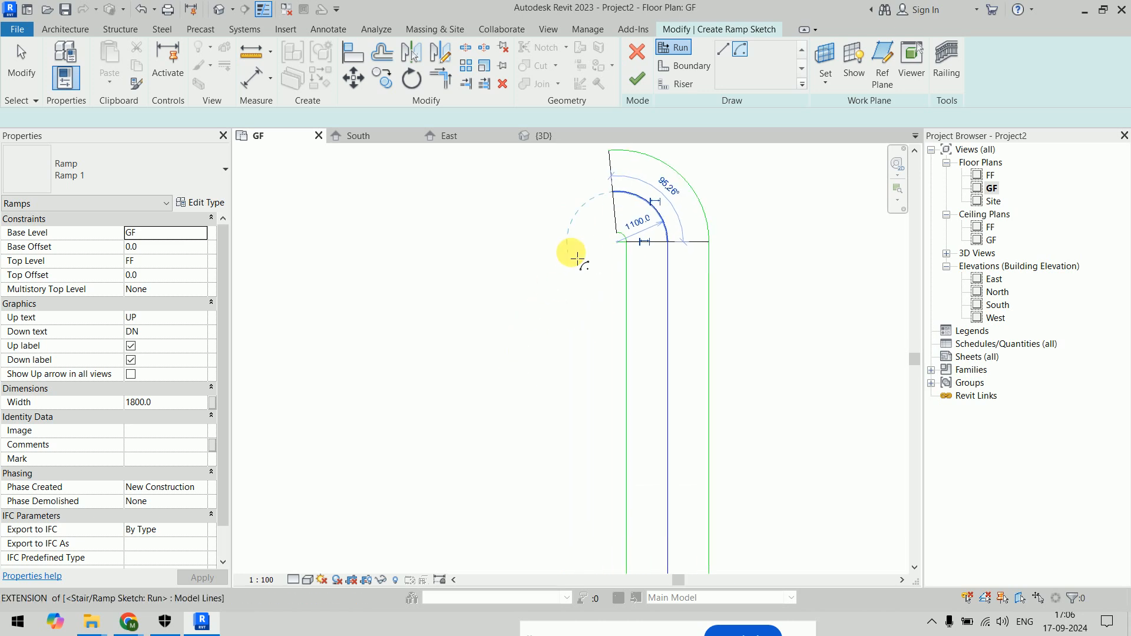
middle_click_drag(570, 293, 582, 300)
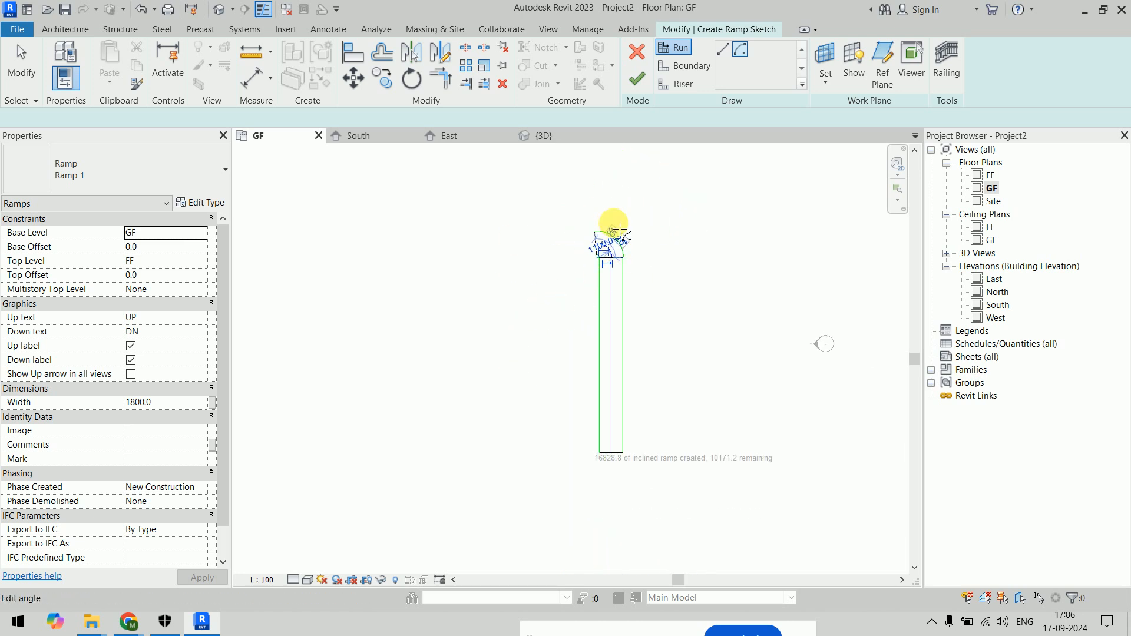
Set the curved run's angle to 180°
scroll(621, 233, "up", 3)
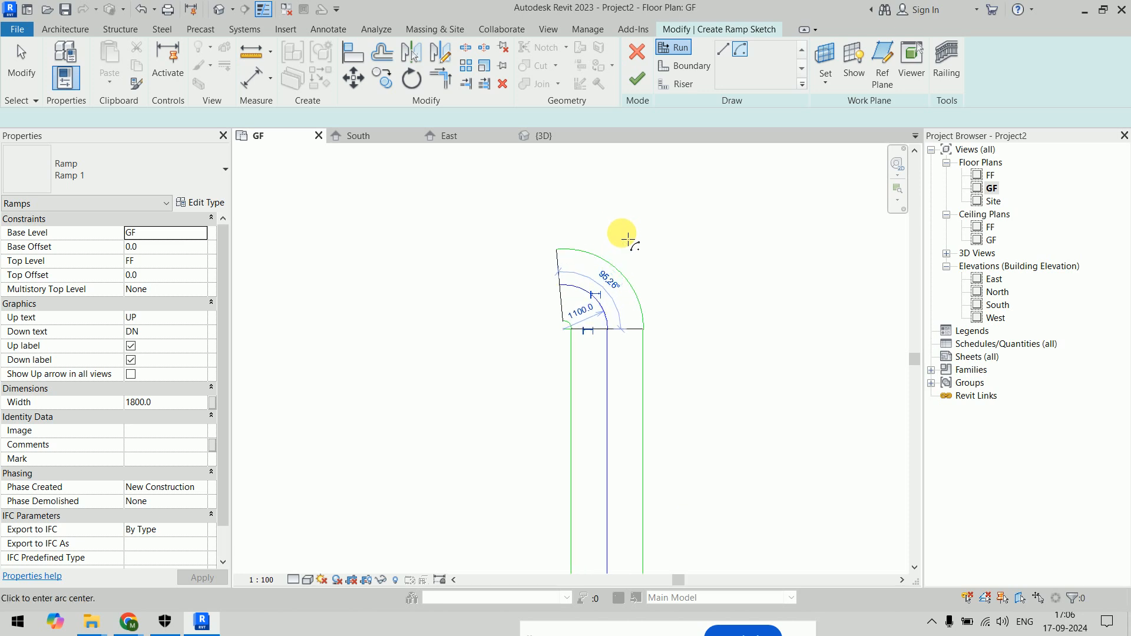
left_click(610, 279)
type("180")
key("Return")
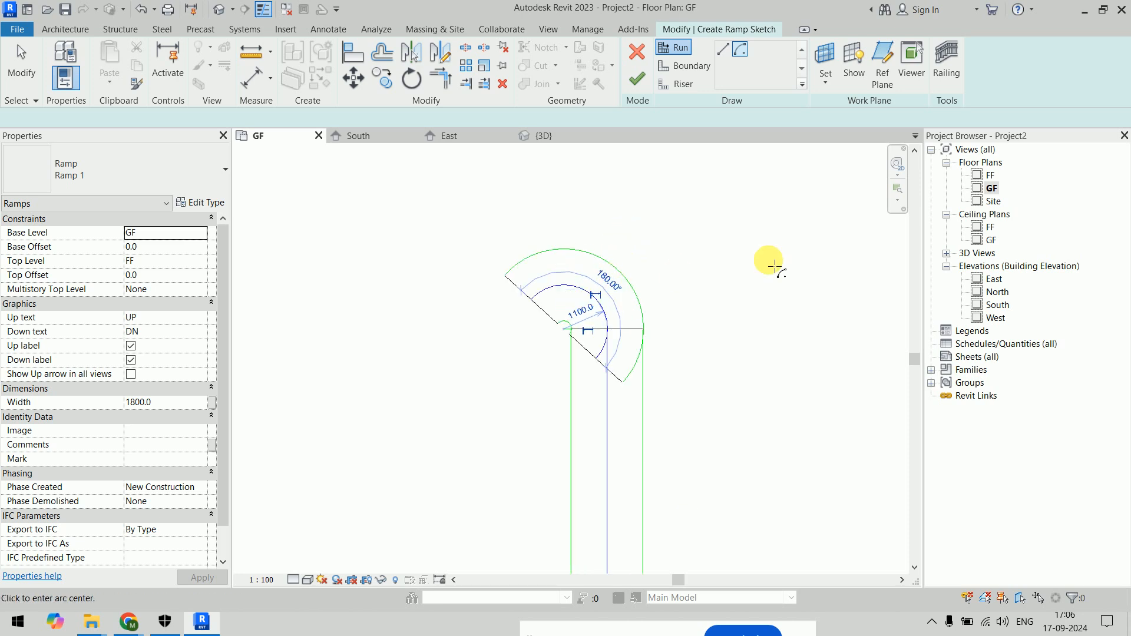
scroll(623, 364, "up", 2)
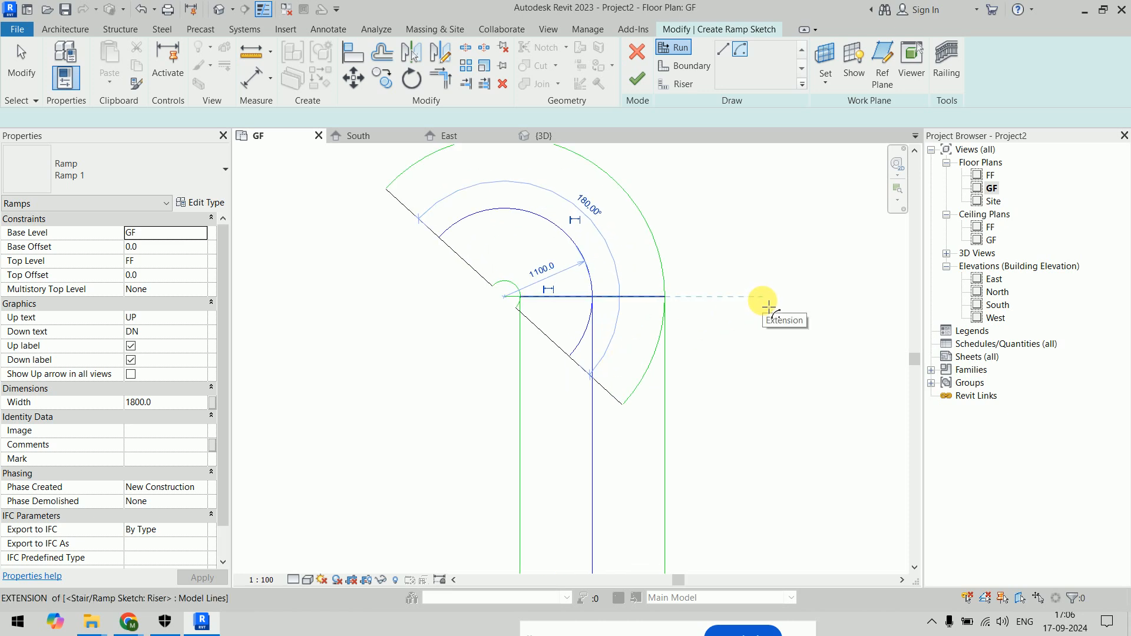
Align the curved run's lower riser with the horizontal riser at the straight run's upper end
key("Escape")
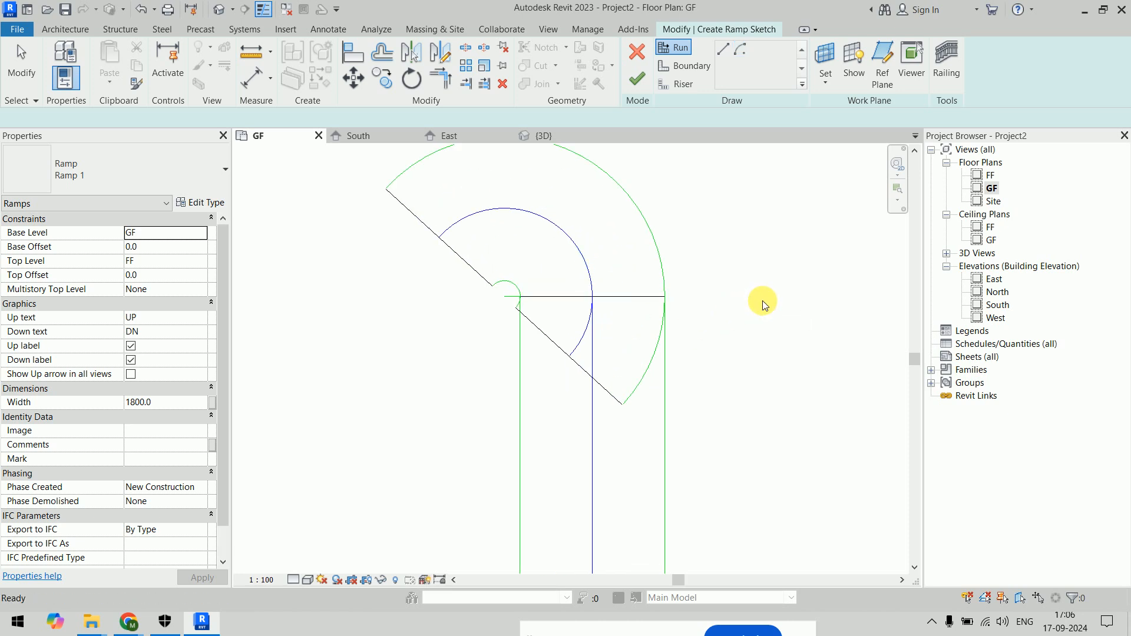
key("Escape")
key("a")
key("l")
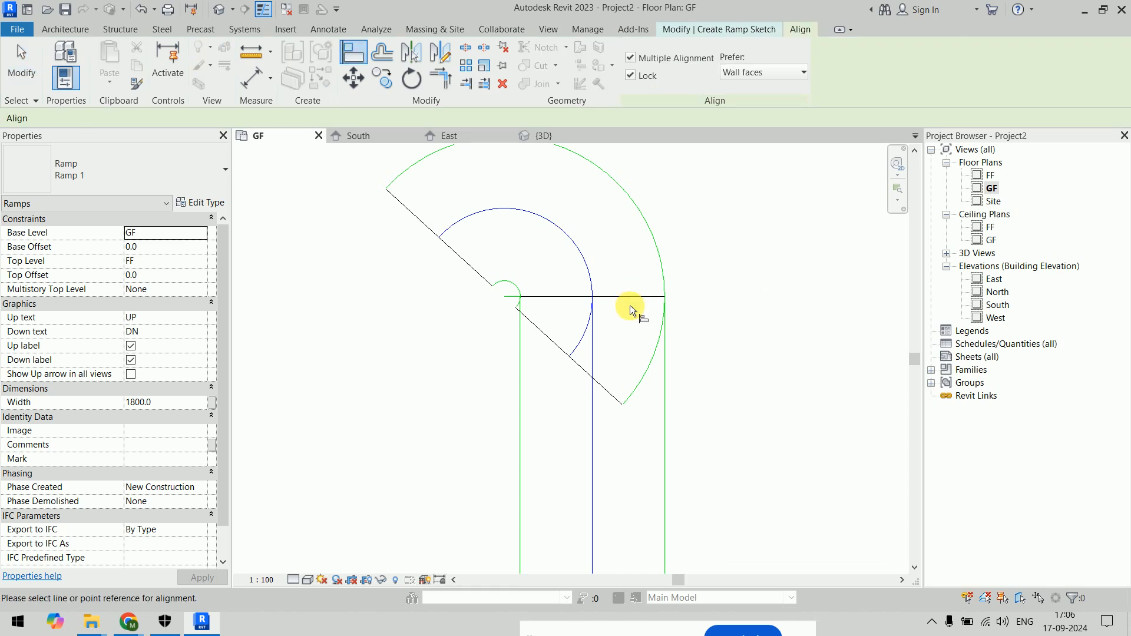
left_click(624, 295)
left_click(590, 372)
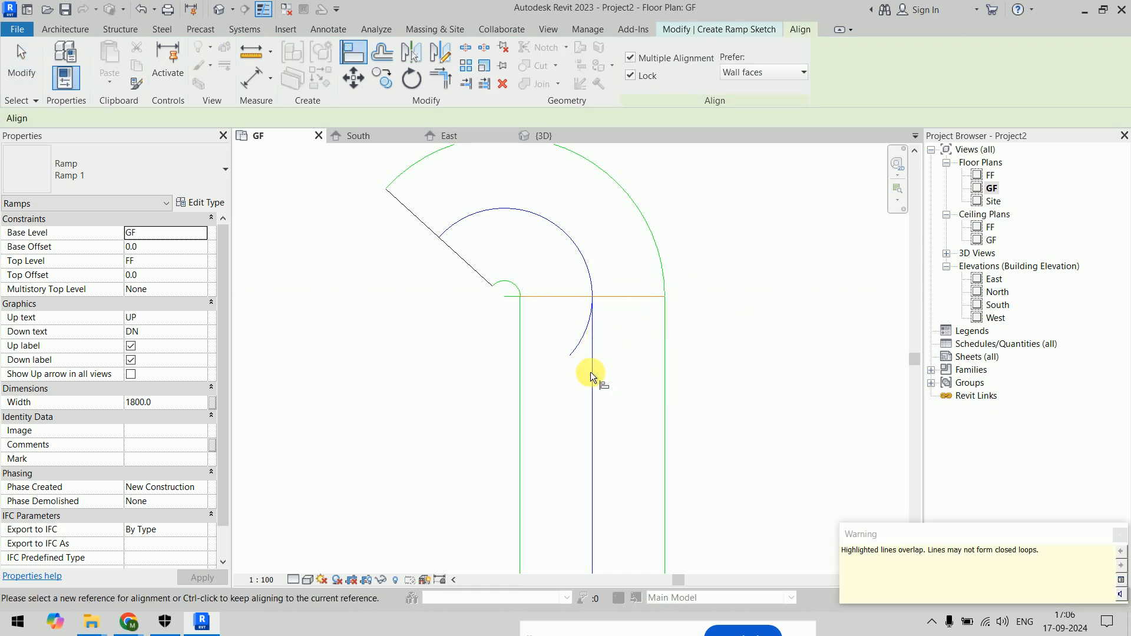
Undo the riser alignment, the curved run and the shortening of the boundary line
key("Escape")
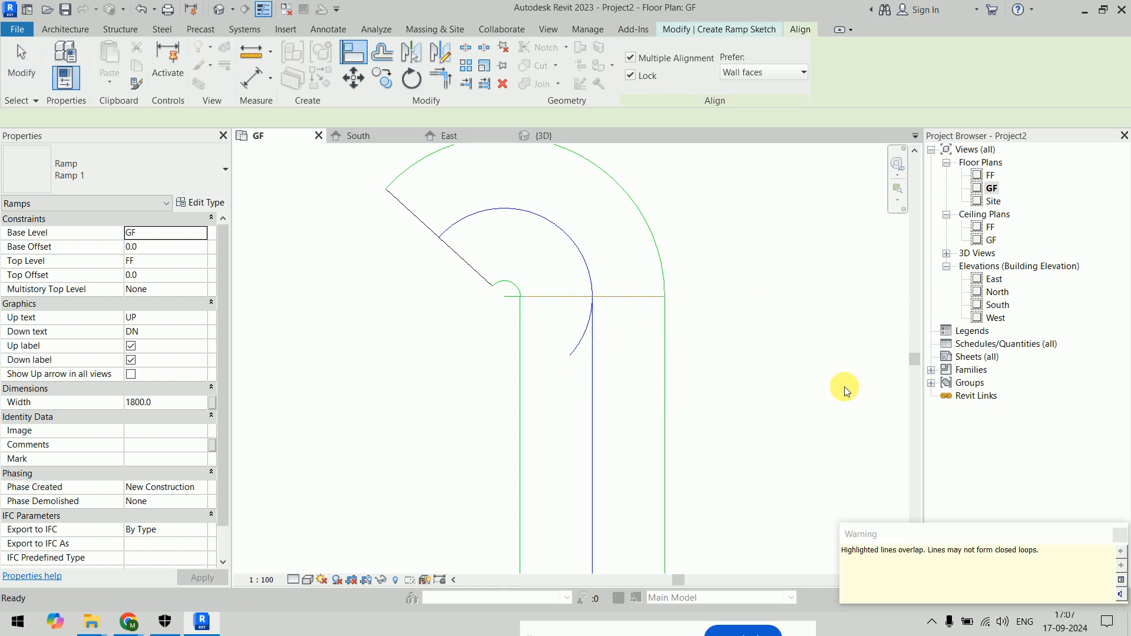
key("ctrl+z")
key("ctrl+z")
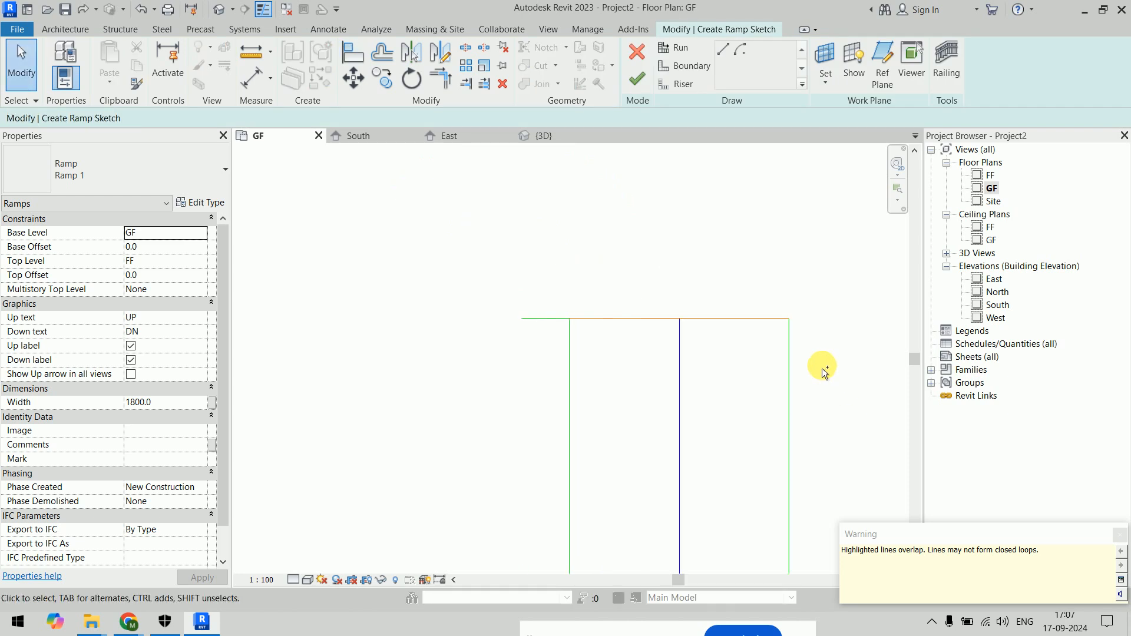
Sketch a roughly semicircular run of radius 1300 from the straight run's upper end, centred on the outer end of the short boundary line
left_click(675, 47)
left_click(740, 50)
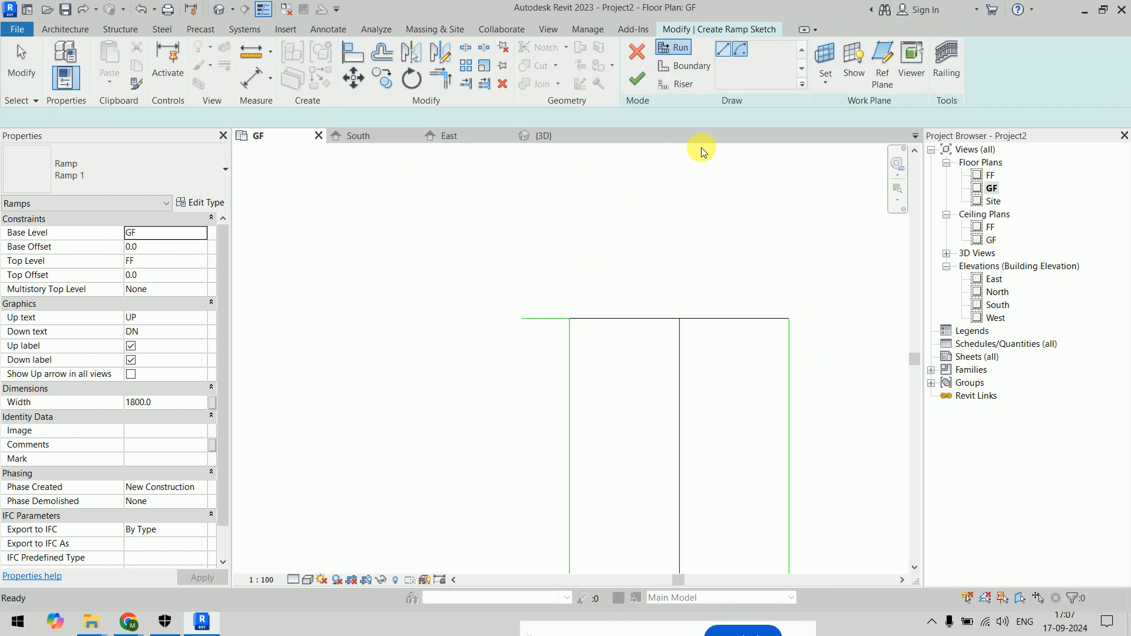
left_click(526, 322)
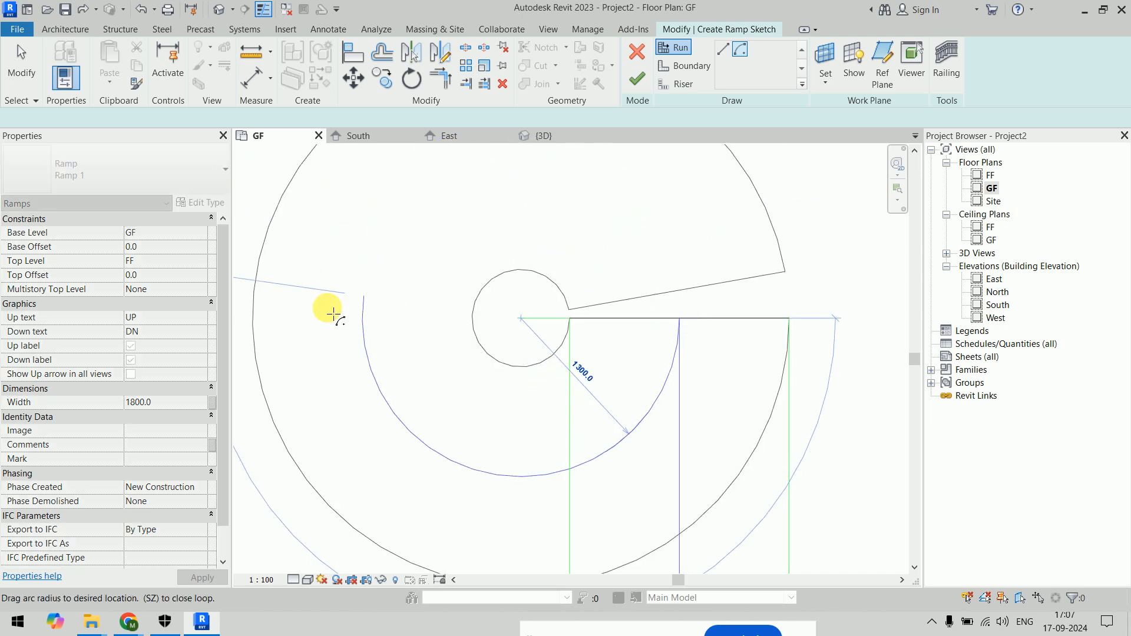
scroll(328, 326, "down", 5)
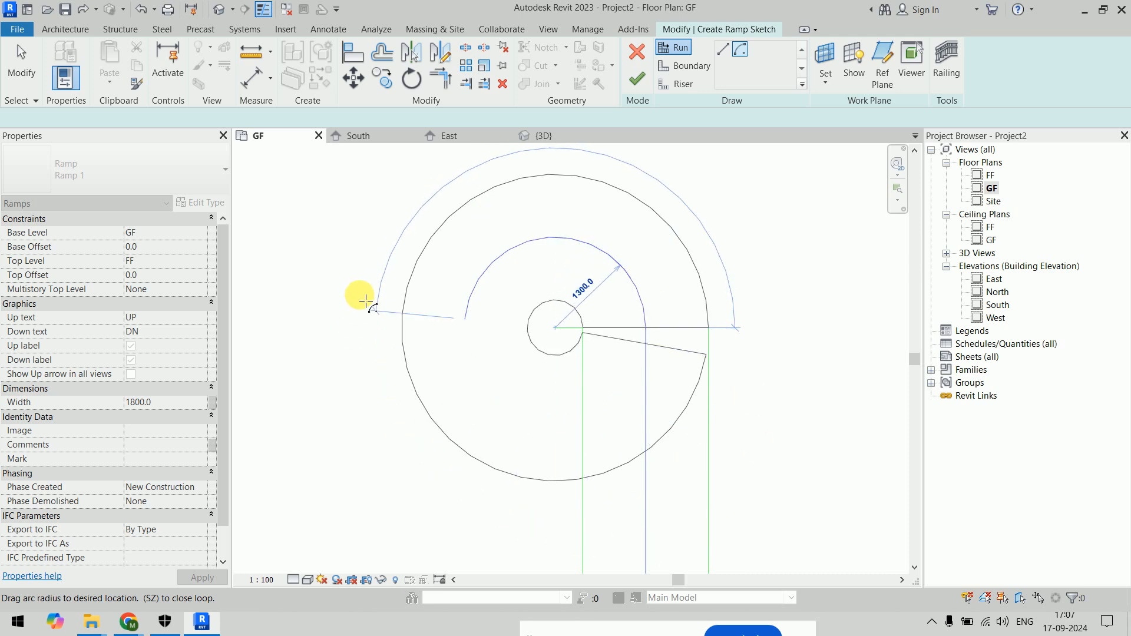
left_click(361, 332)
scroll(362, 443, "down", 3)
middle_click_drag(382, 446, 461, 310)
key("Escape")
middle_click_drag(511, 348, 500, 410)
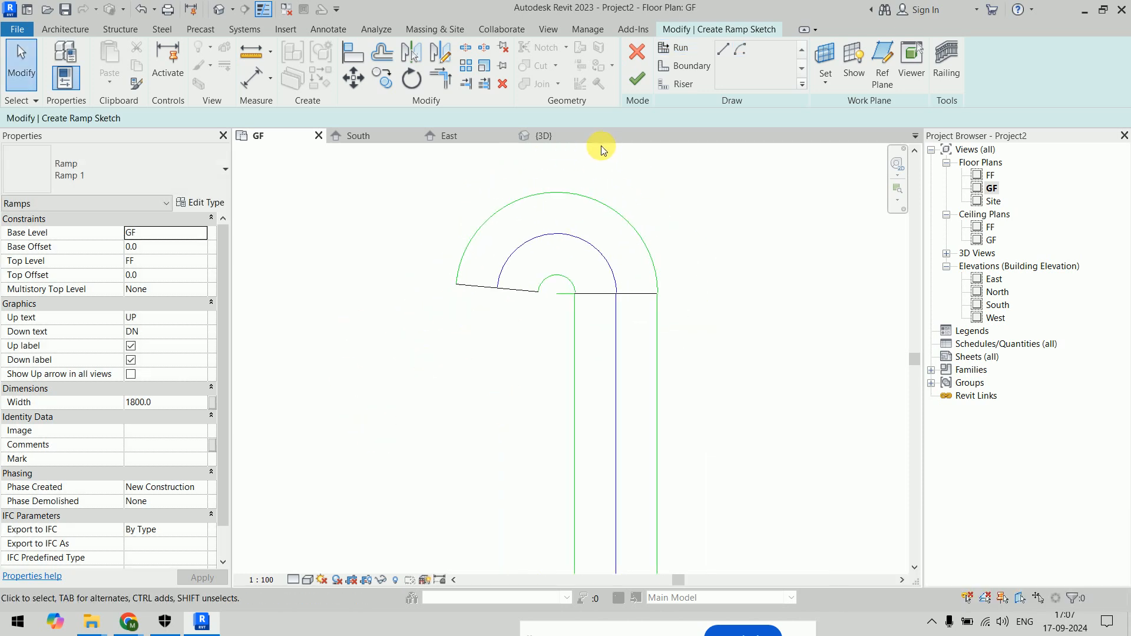
Try to finish the ramp sketch, and discard it
left_click(636, 79)
left_click(1031, 587)
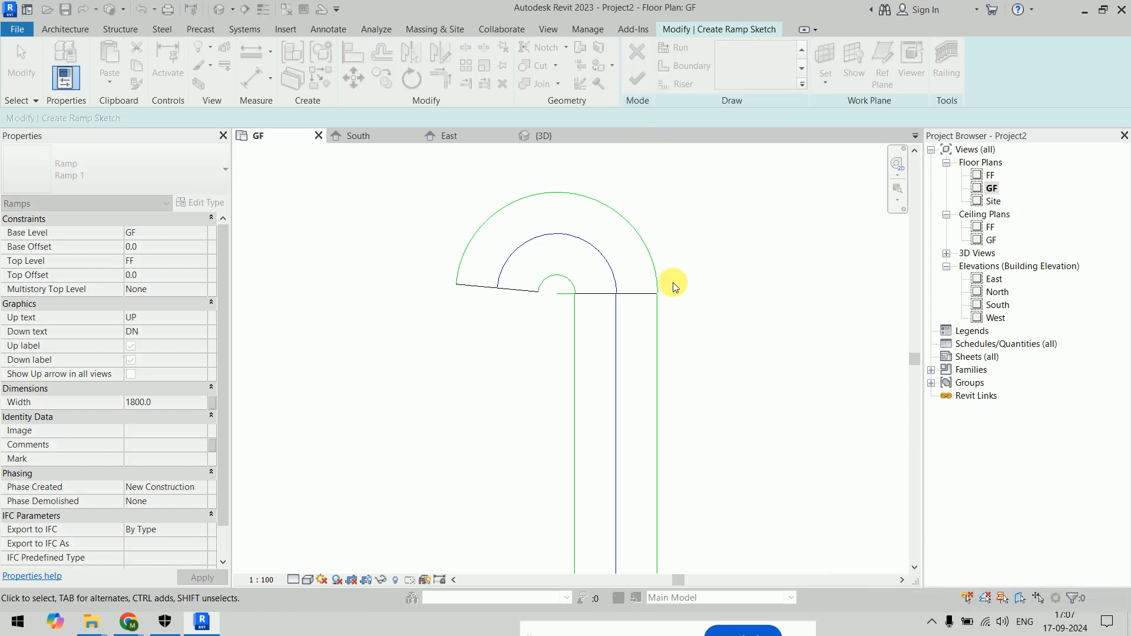
left_click(636, 51)
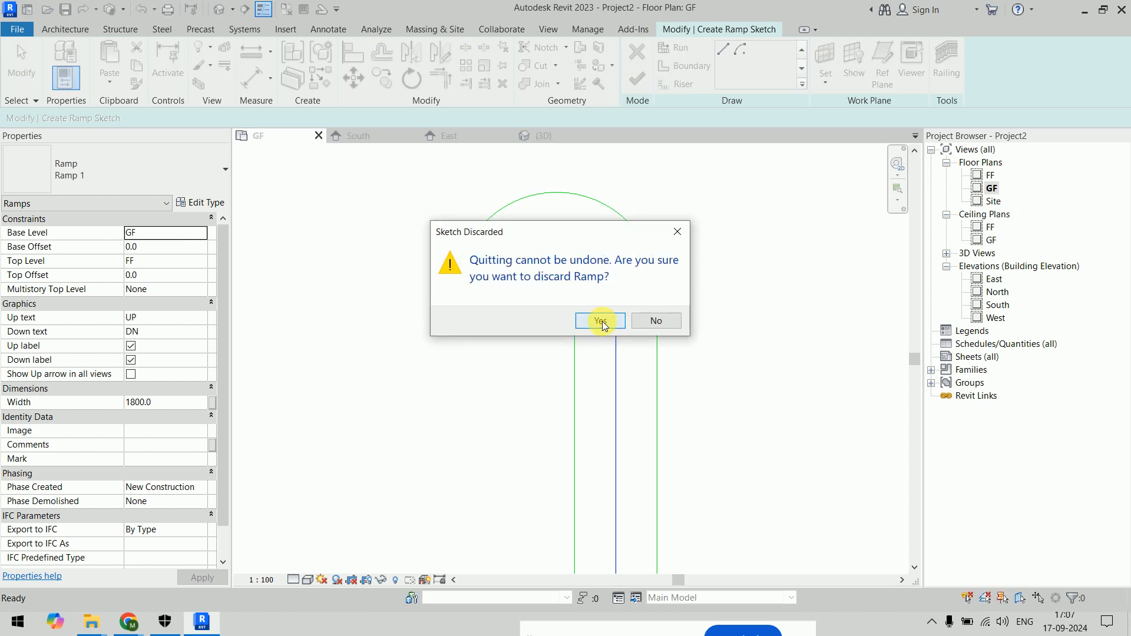
left_click(601, 320)
middle_click_drag(683, 366, 668, 359)
Start a new ramp in the GF plan and sketch a vertical boundary line 15000 long
left_click(62, 33)
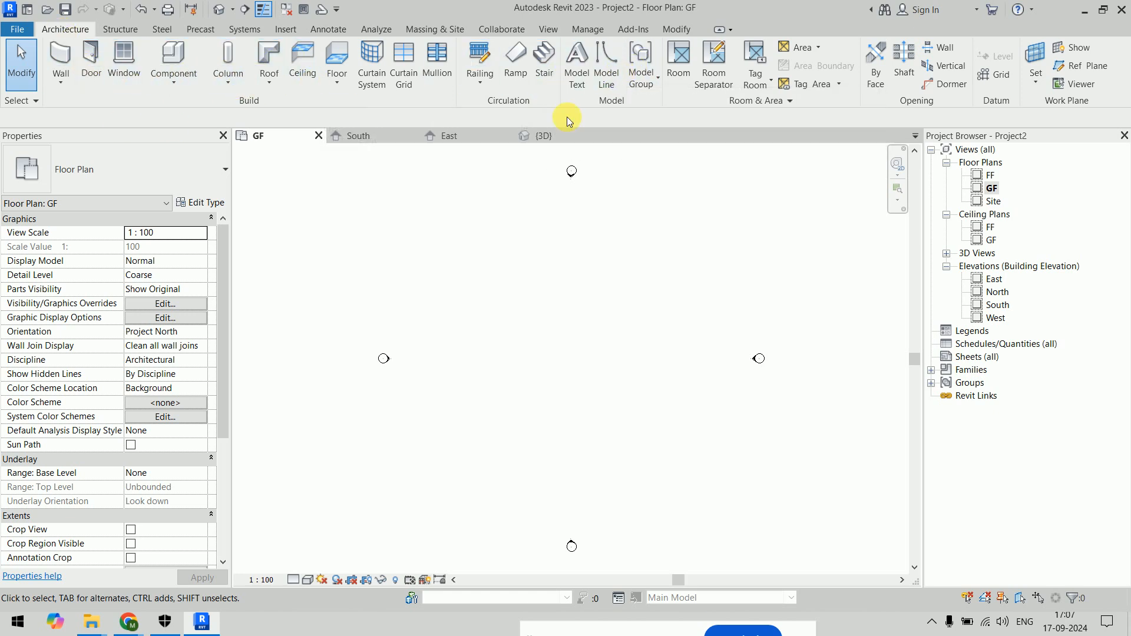
left_click(516, 62)
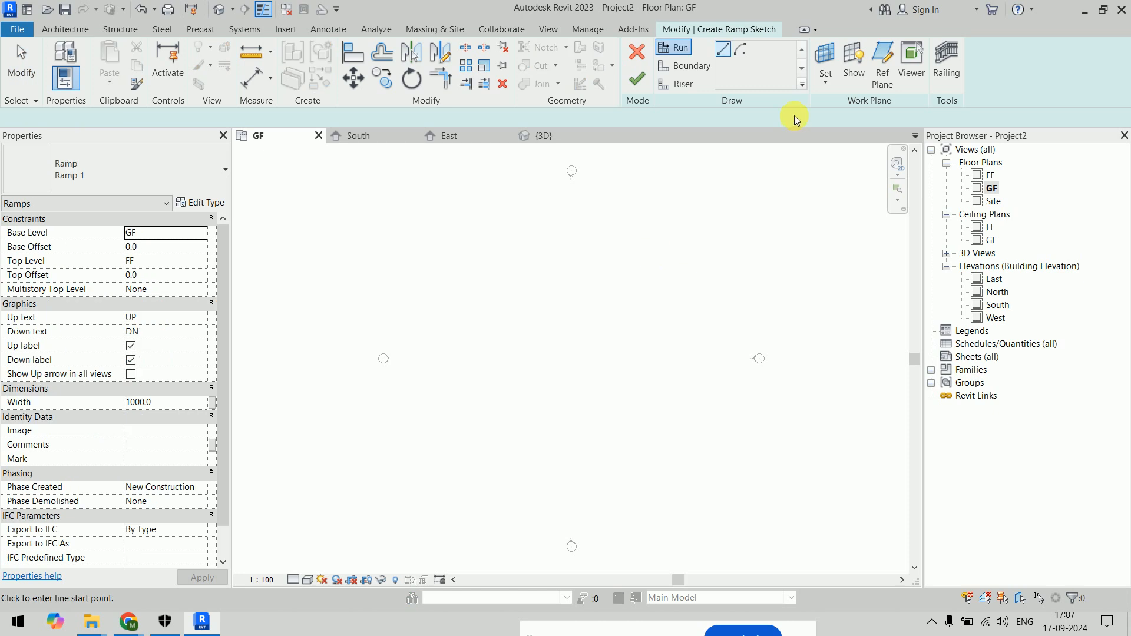
left_click(687, 69)
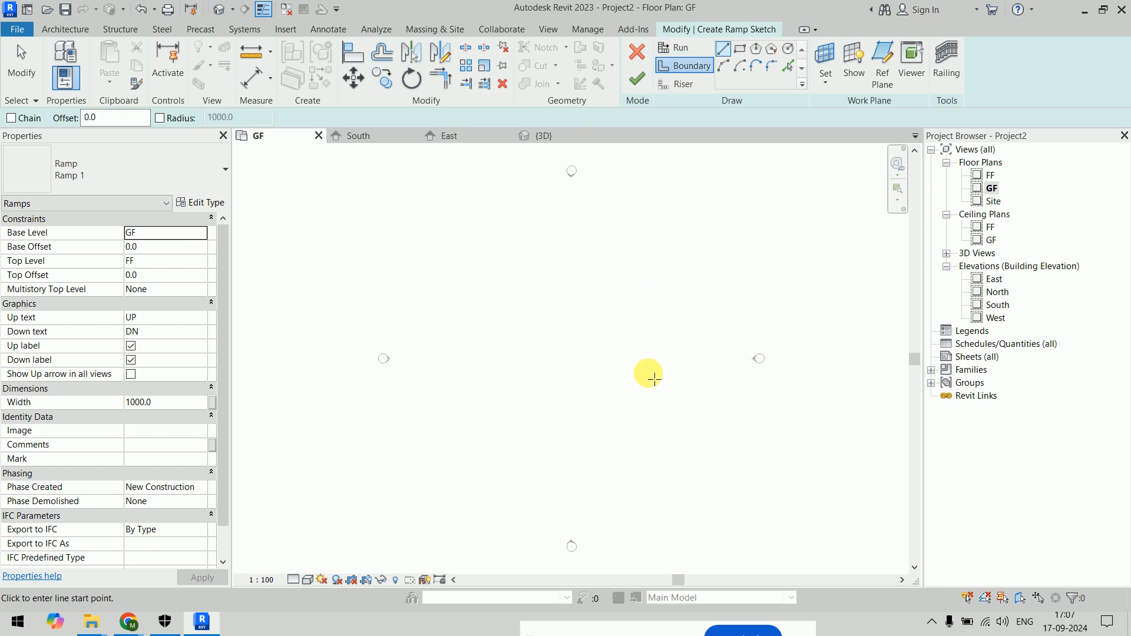
left_click(611, 437)
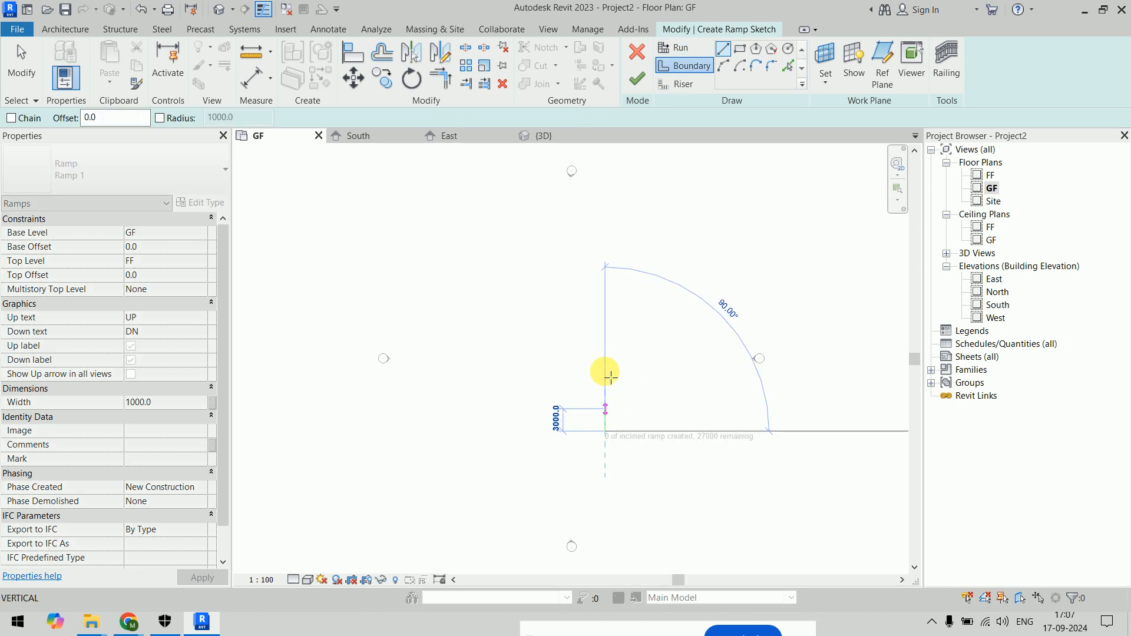
left_click(605, 320)
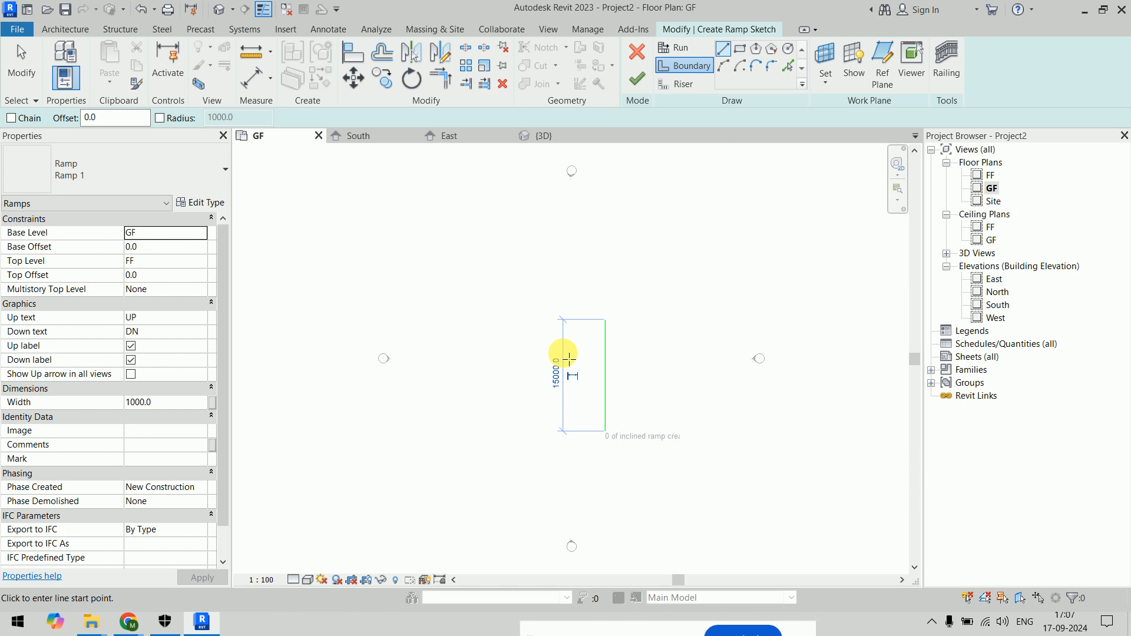
Create a second, parallel boundary line by picking the first one with an offset of 1800 to its right
scroll(591, 361, "up", 3)
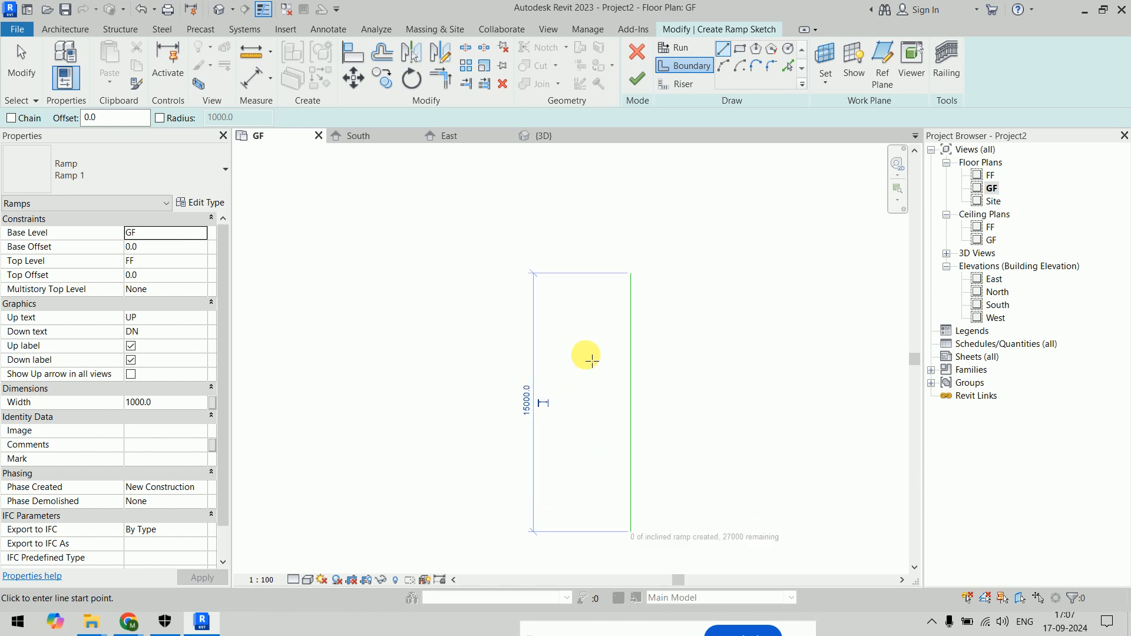
middle_click_drag(591, 330, 601, 260)
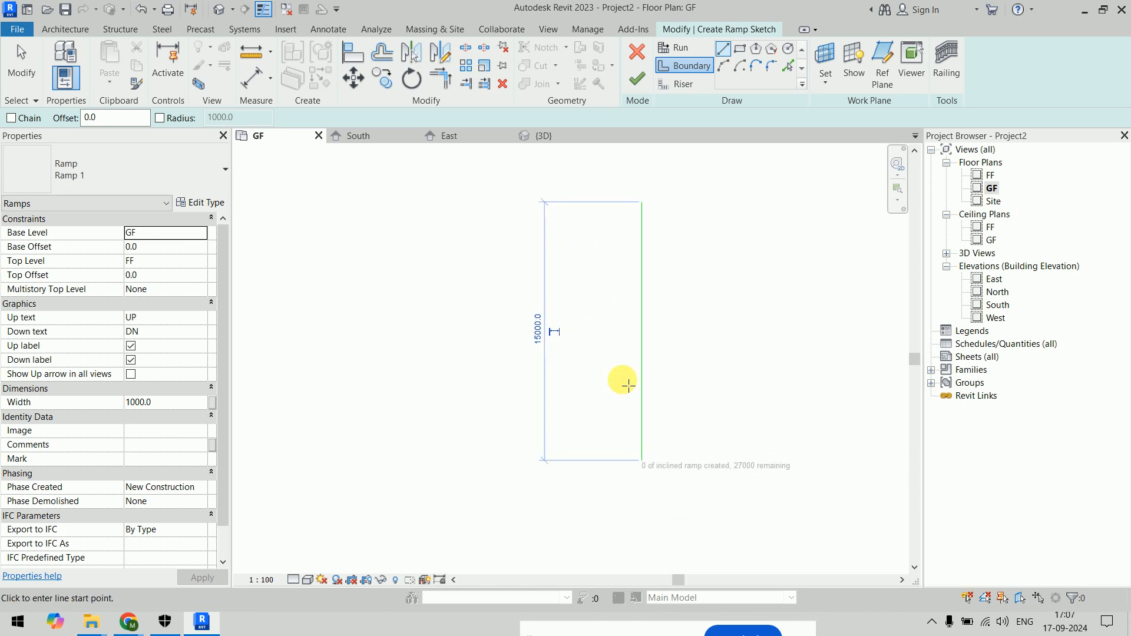
left_click(788, 65)
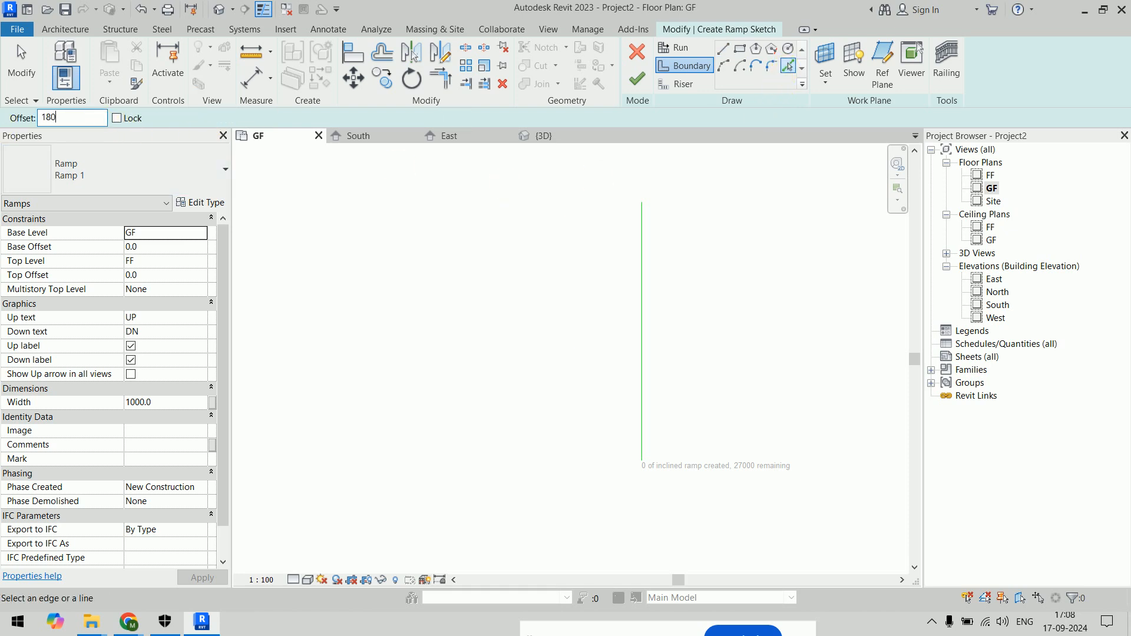
left_click(646, 364)
middle_click_drag(740, 354, 726, 380)
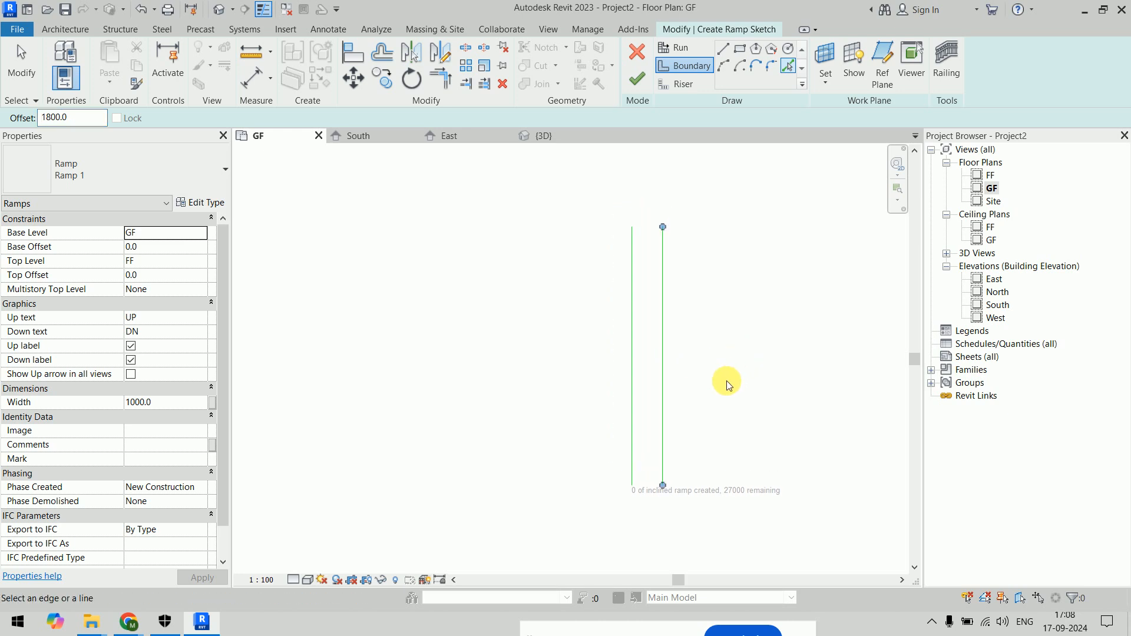
middle_click_drag(696, 321, 709, 328)
scroll(698, 345, "up", 1)
middle_click_drag(727, 217, 752, 246)
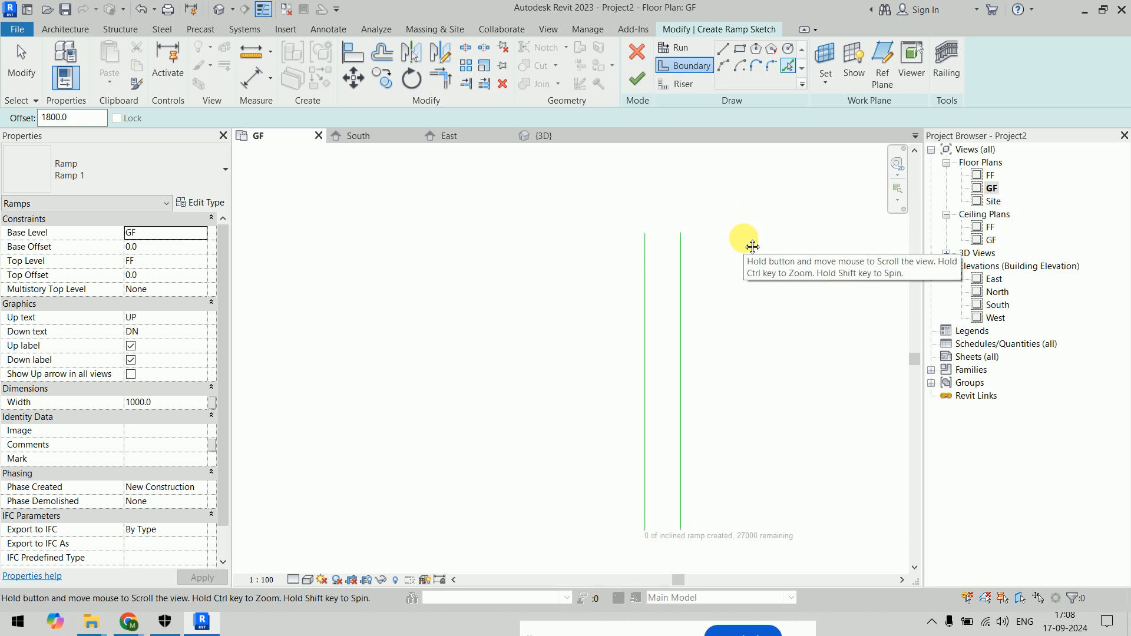
scroll(606, 259, "up", 2)
scroll(632, 263, "down", 2)
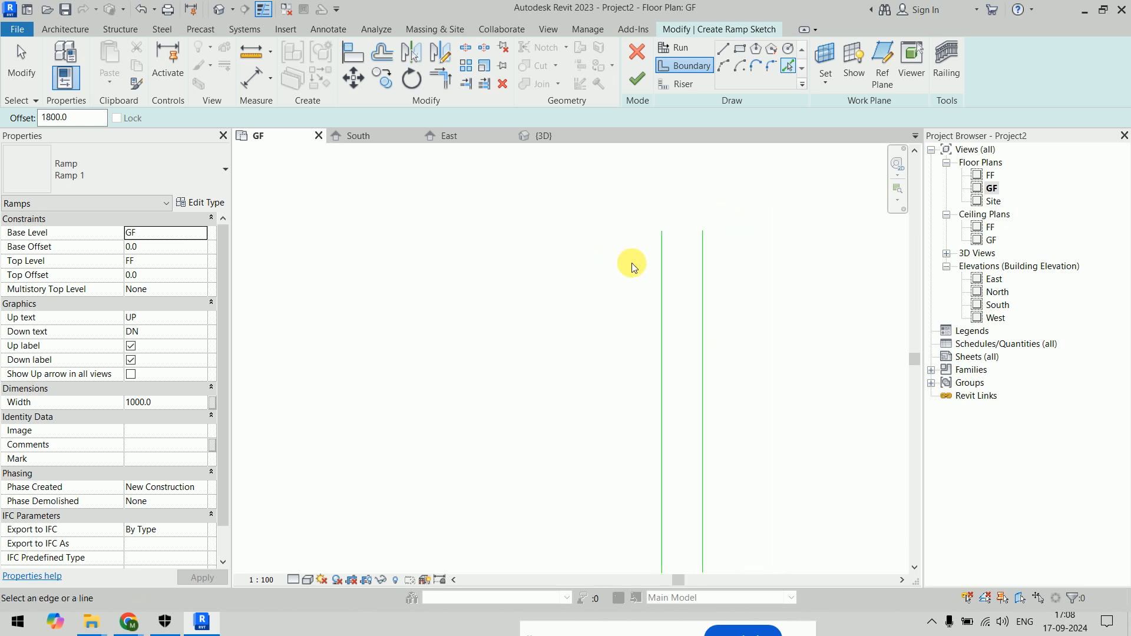
left_click(723, 50)
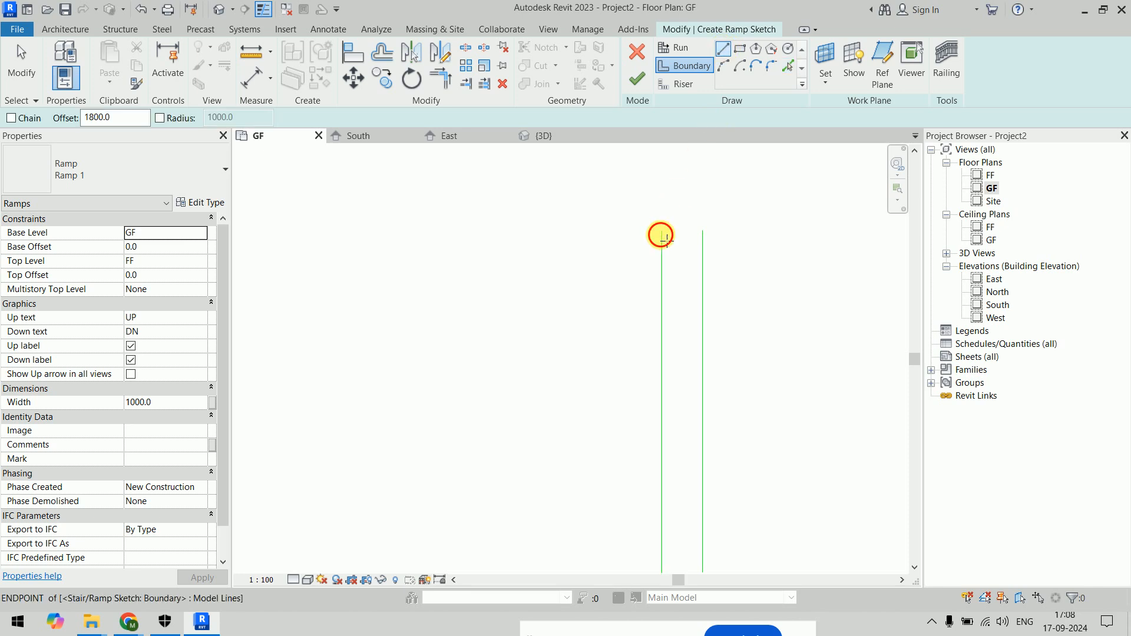
left_click(661, 232)
middle_click_drag(705, 236, 695, 330)
key("Escape")
scroll(698, 340, "up", 1)
scroll(698, 337, "up", 2)
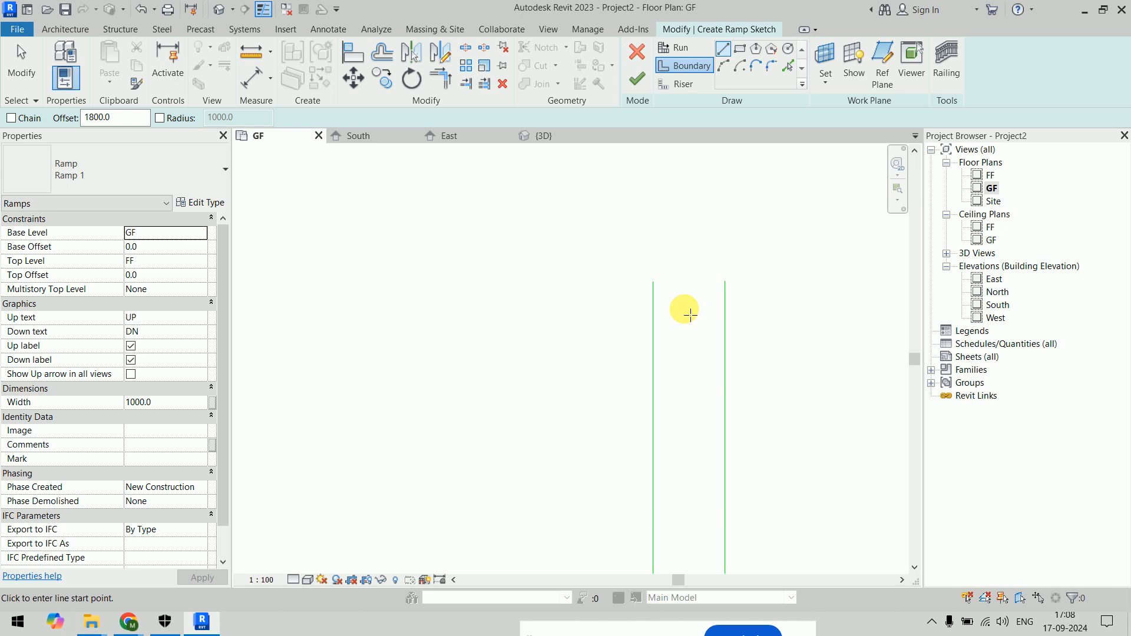
key("Escape")
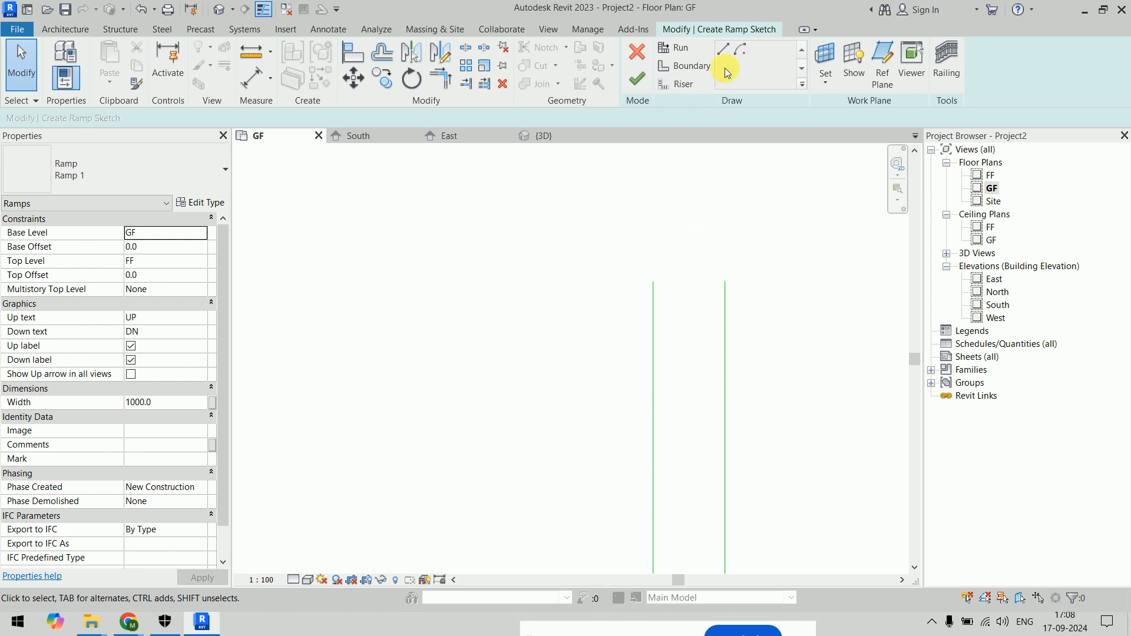
Draw a horizontal riser line between the upper endpoints of the two boundary lines
left_click(680, 81)
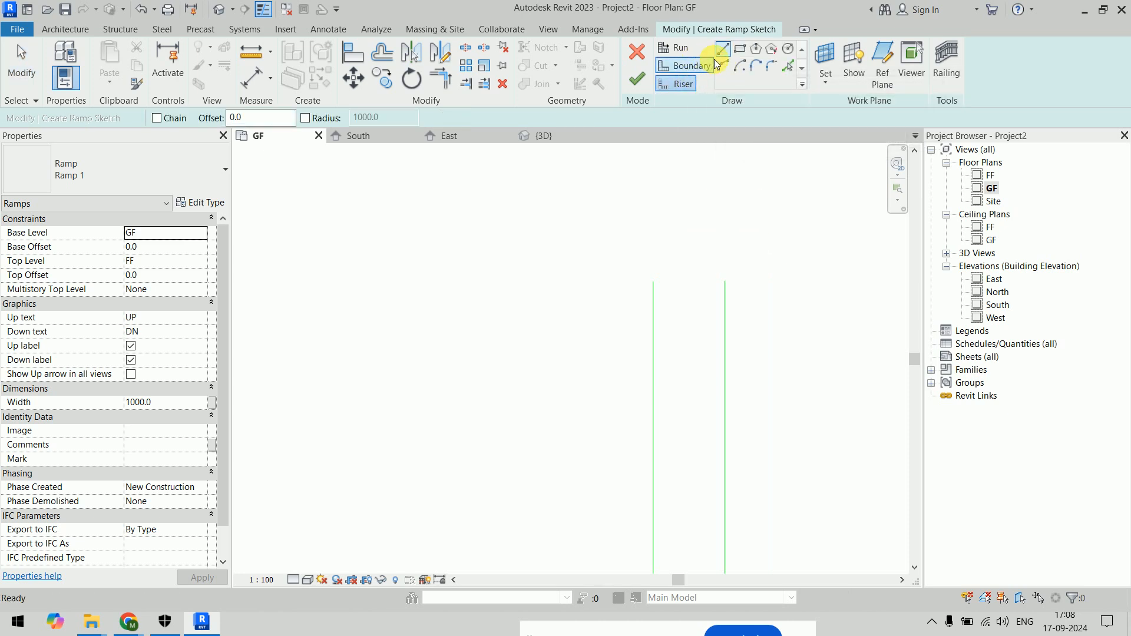
left_click(653, 281)
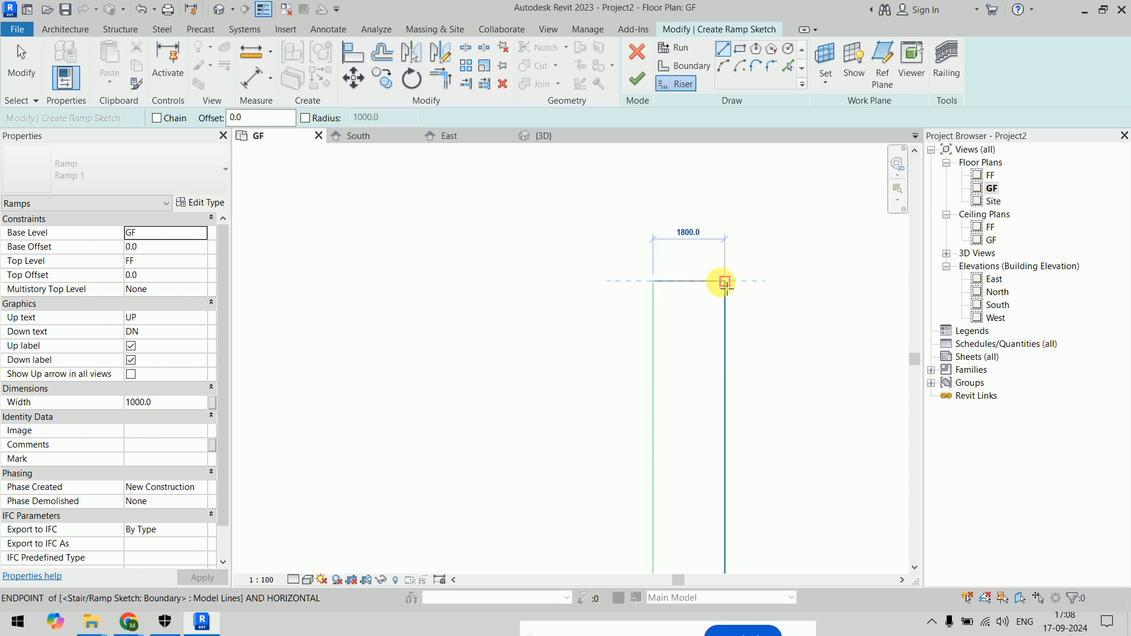
left_click(748, 261)
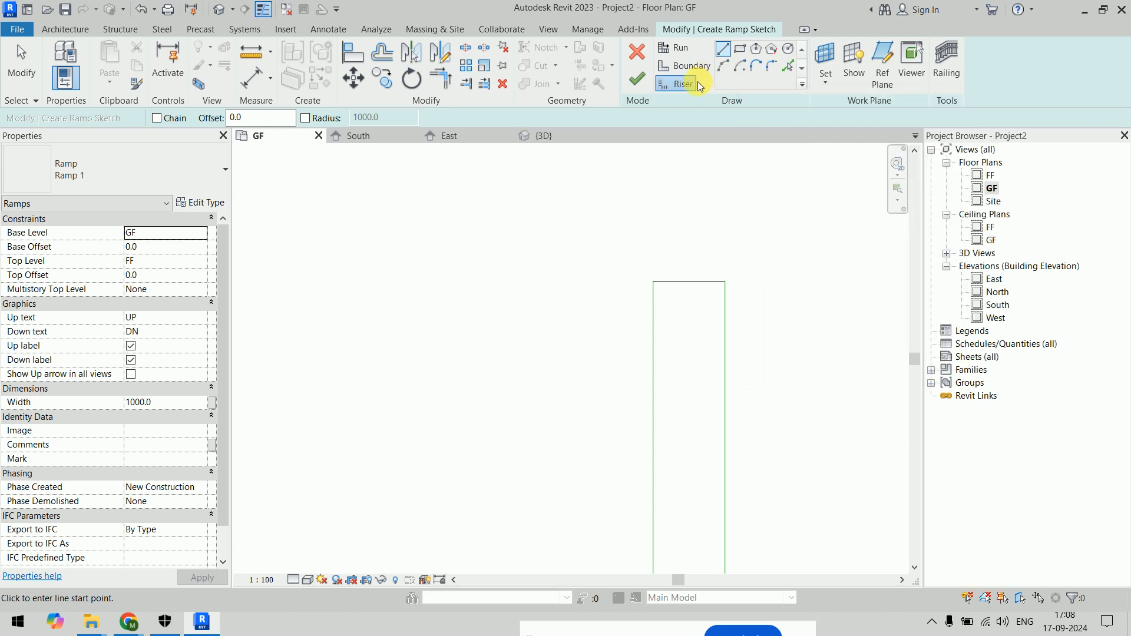
Draw a riser line extending the horizontal riser about 200 outward from the left boundary line's upper end
left_click(730, 71)
left_click(651, 285)
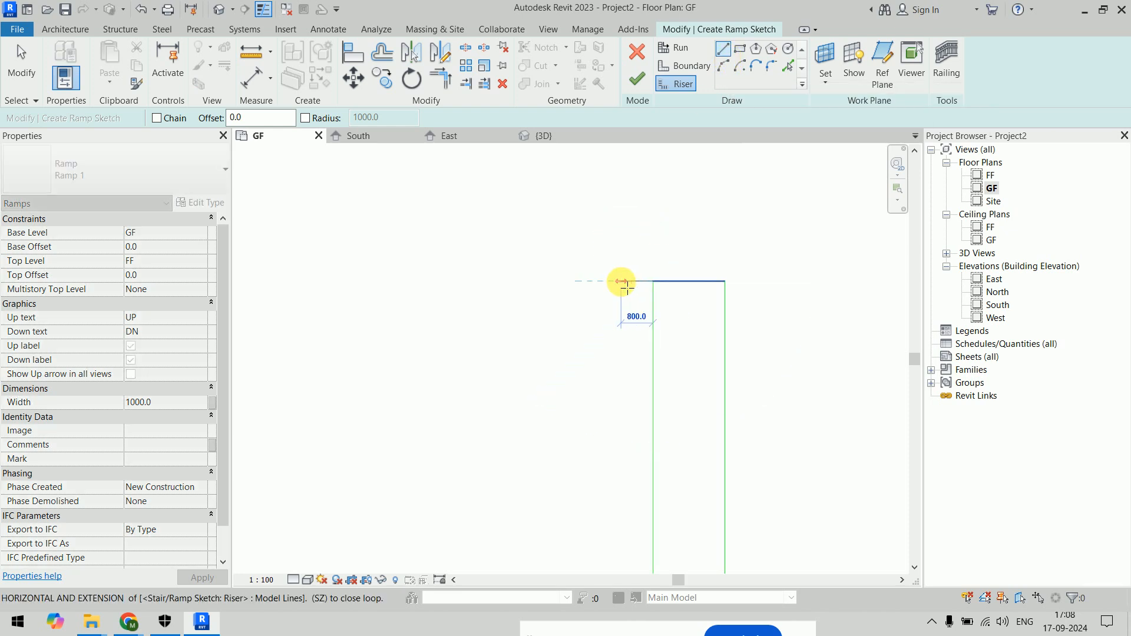
scroll(636, 283, "up", 3)
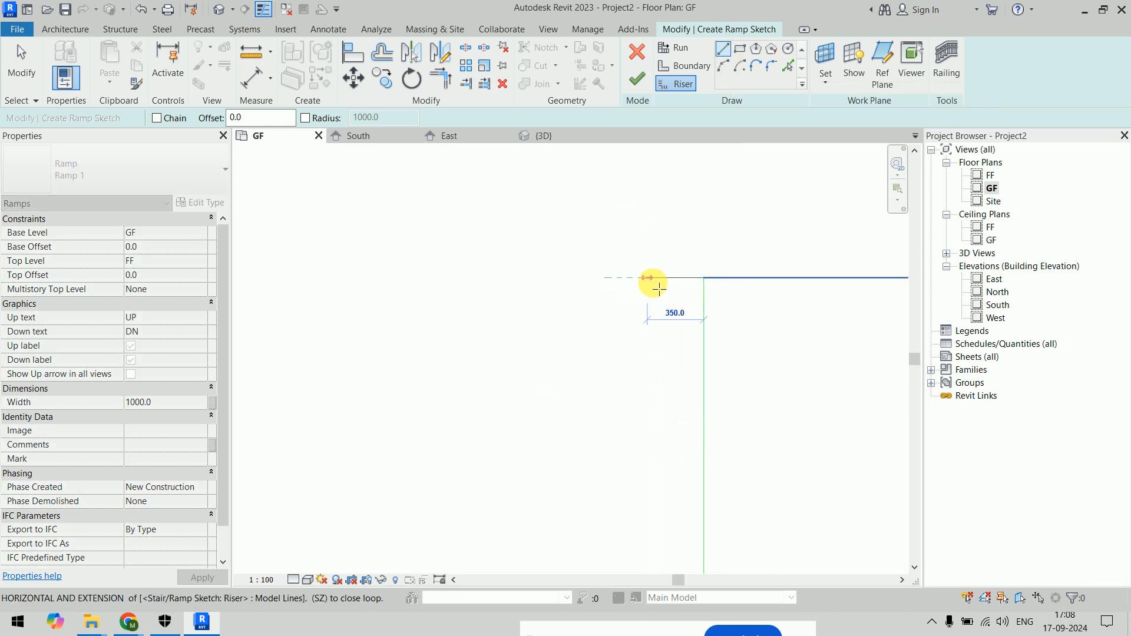
left_click(653, 283)
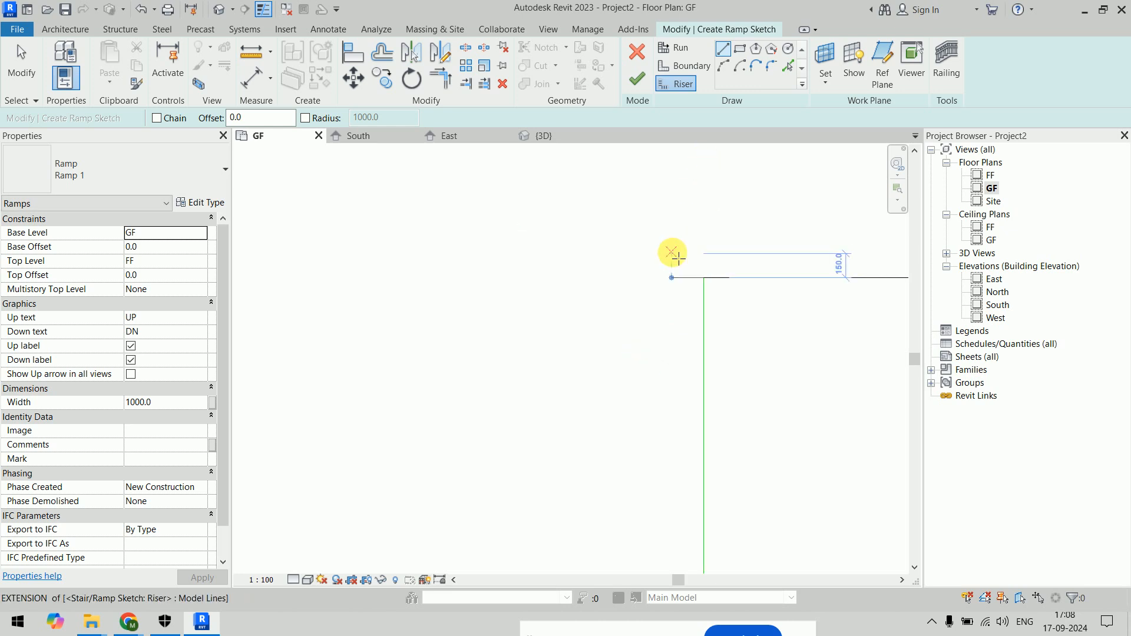
Draw a 200 long boundary line over the riser extension, ending at the left boundary line's upper end
left_click(743, 69)
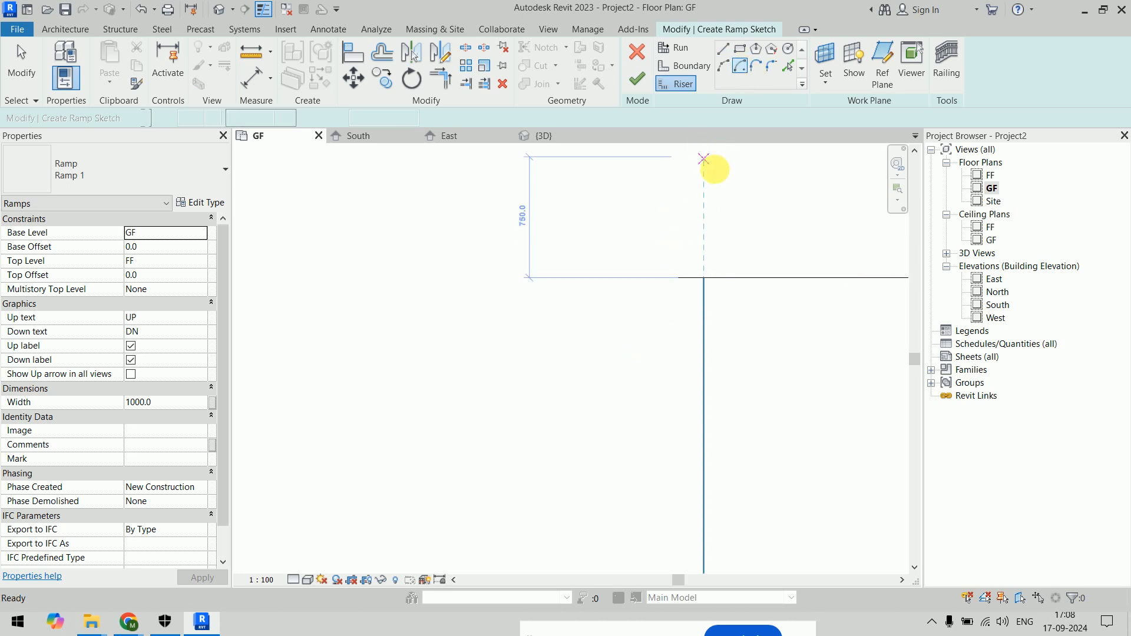
left_click(688, 67)
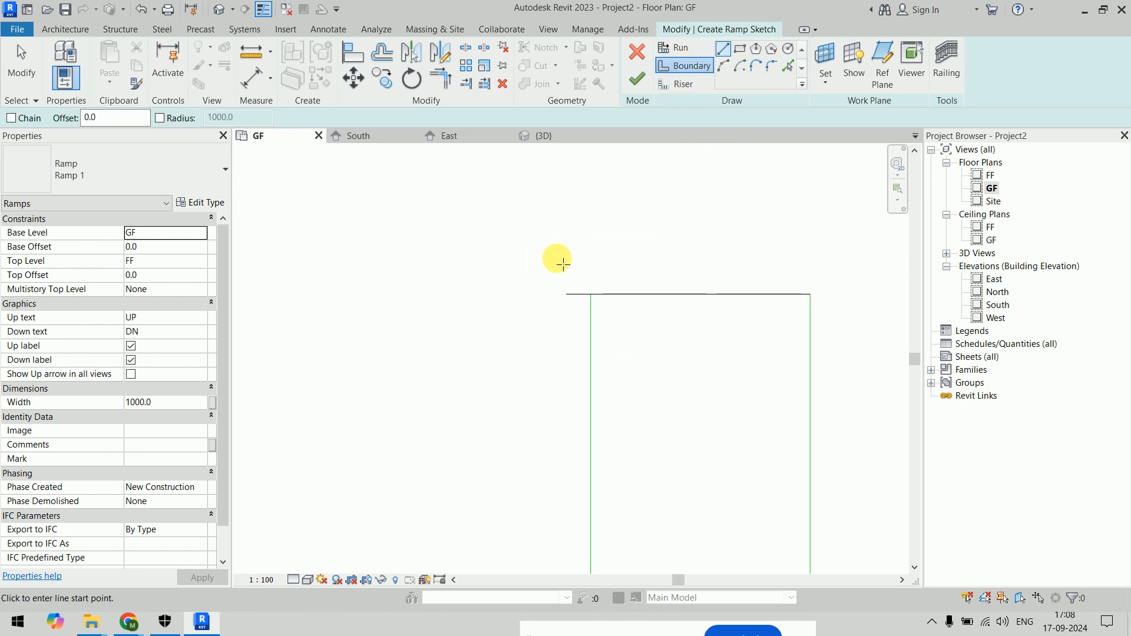
left_click(567, 294)
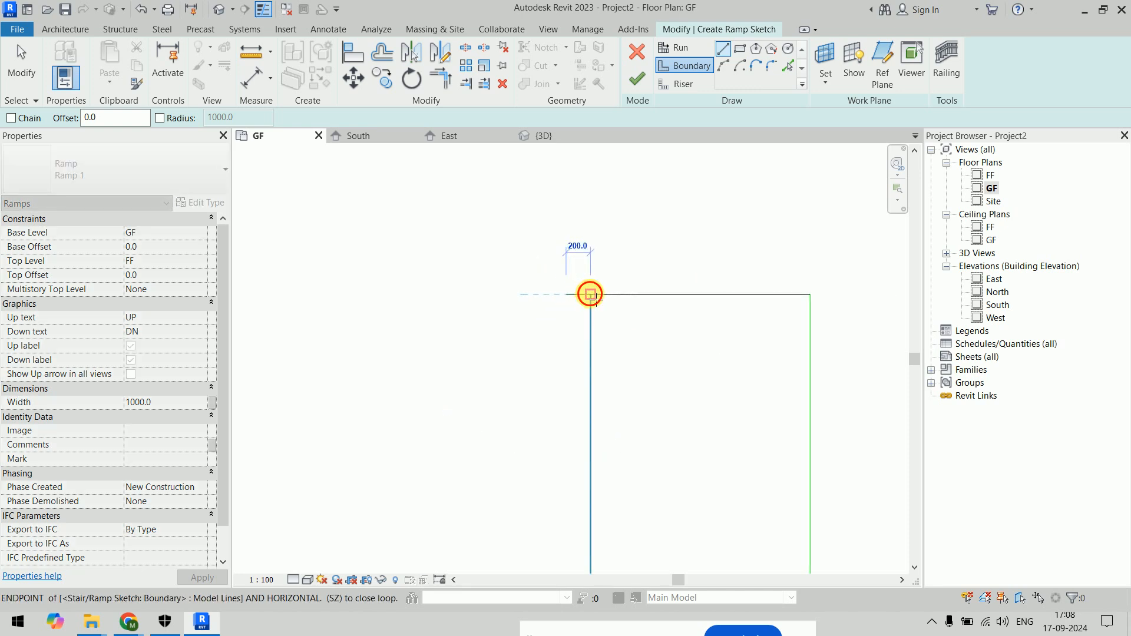
left_click(591, 295)
scroll(575, 265, "up", 4)
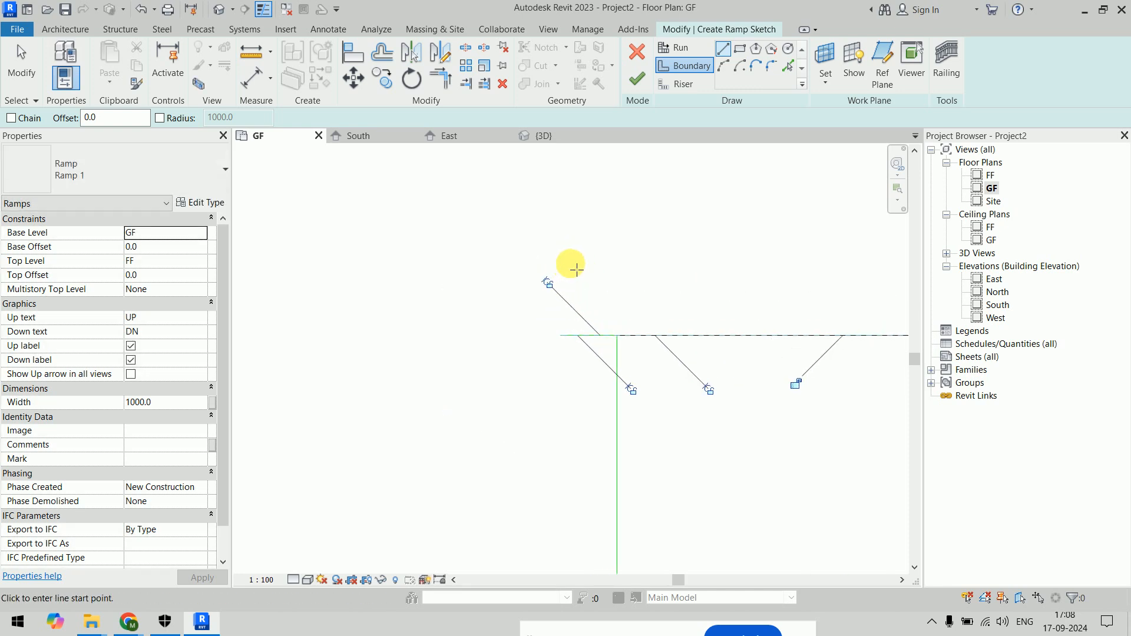
key("Escape")
key("Escape")
left_click(572, 340)
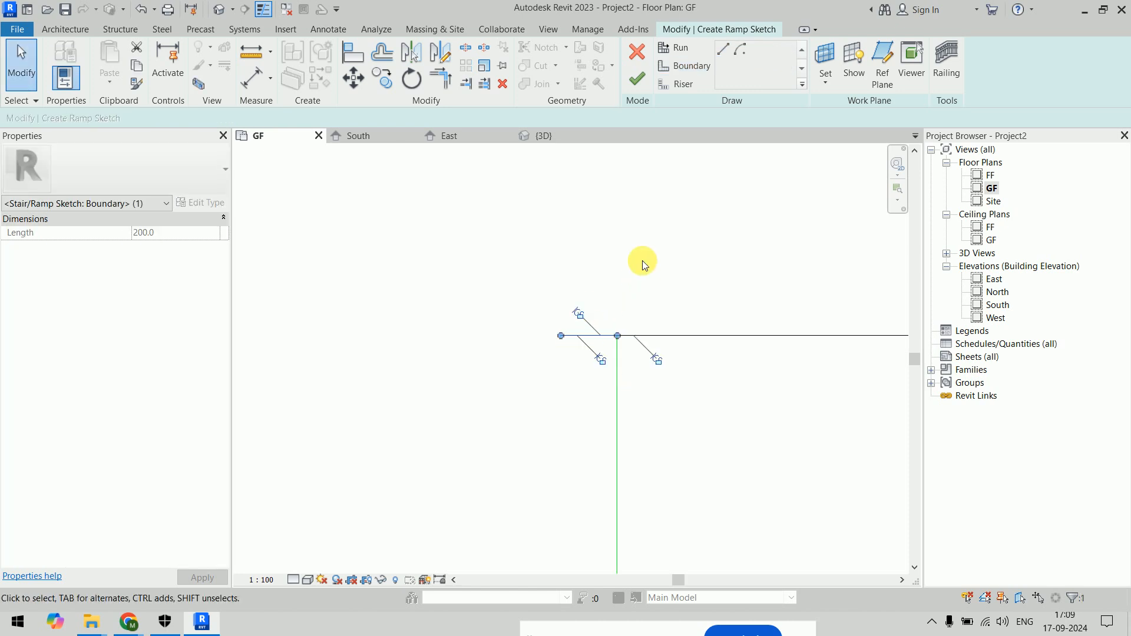
left_click(648, 259)
Try a downward semicircular boundary arc of radius 200 centred on the short boundary line's outer end, and delete it
left_click(736, 51)
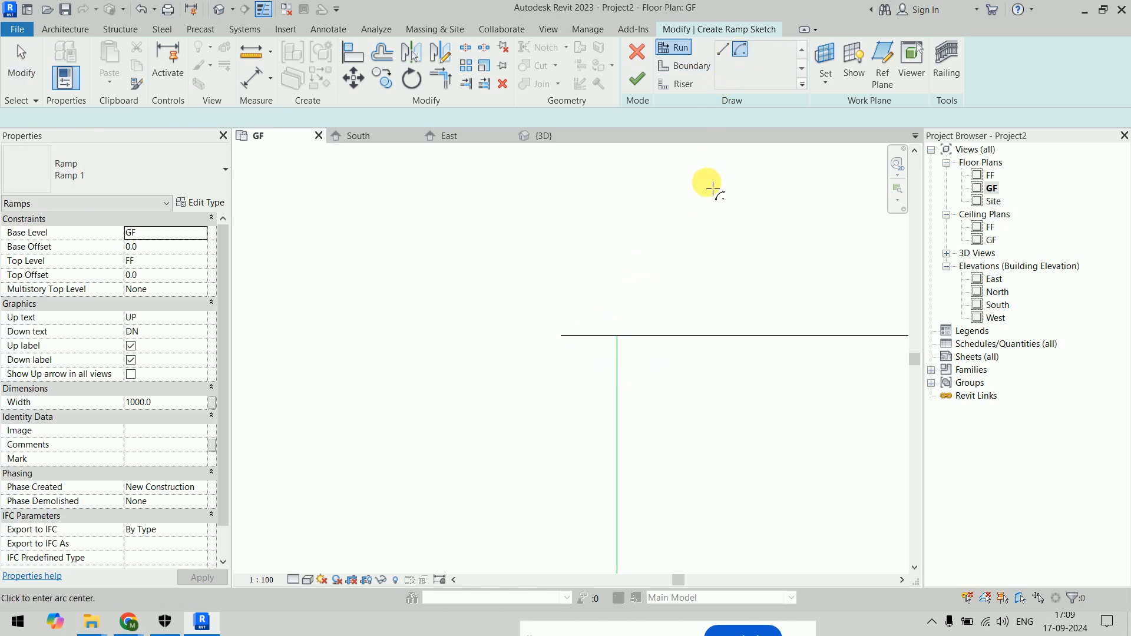
left_click(690, 65)
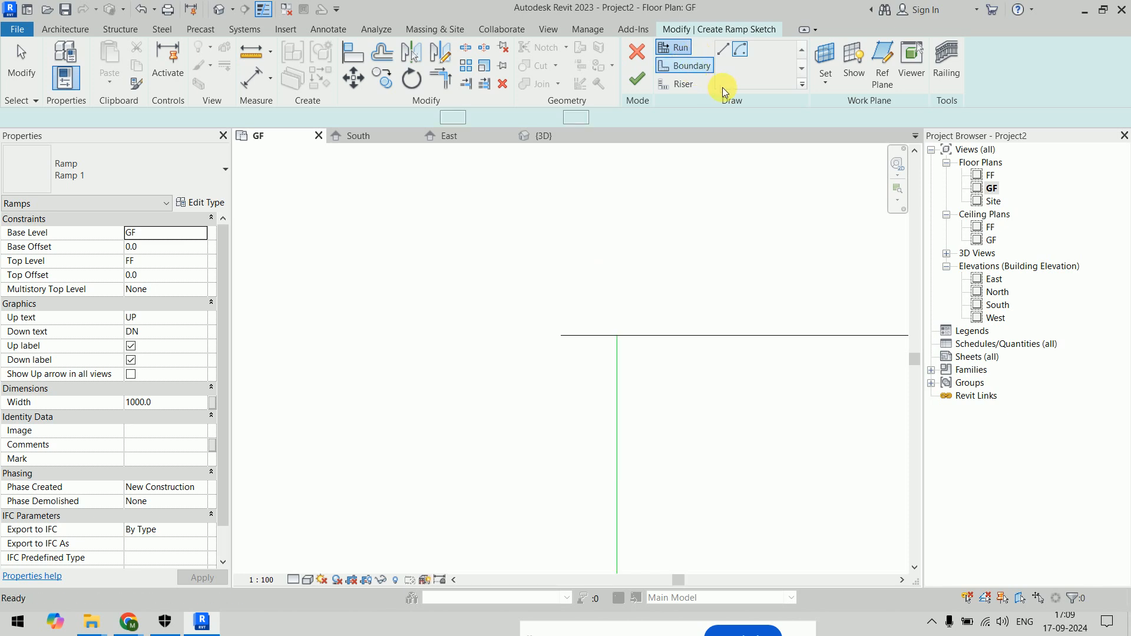
left_click(741, 68)
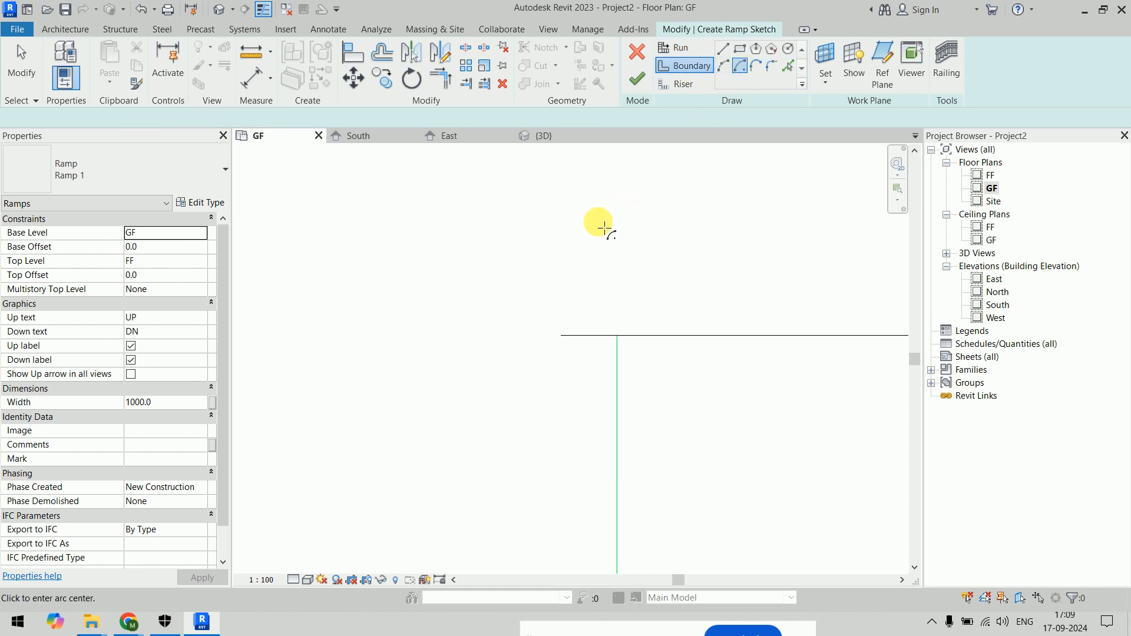
left_click(563, 335)
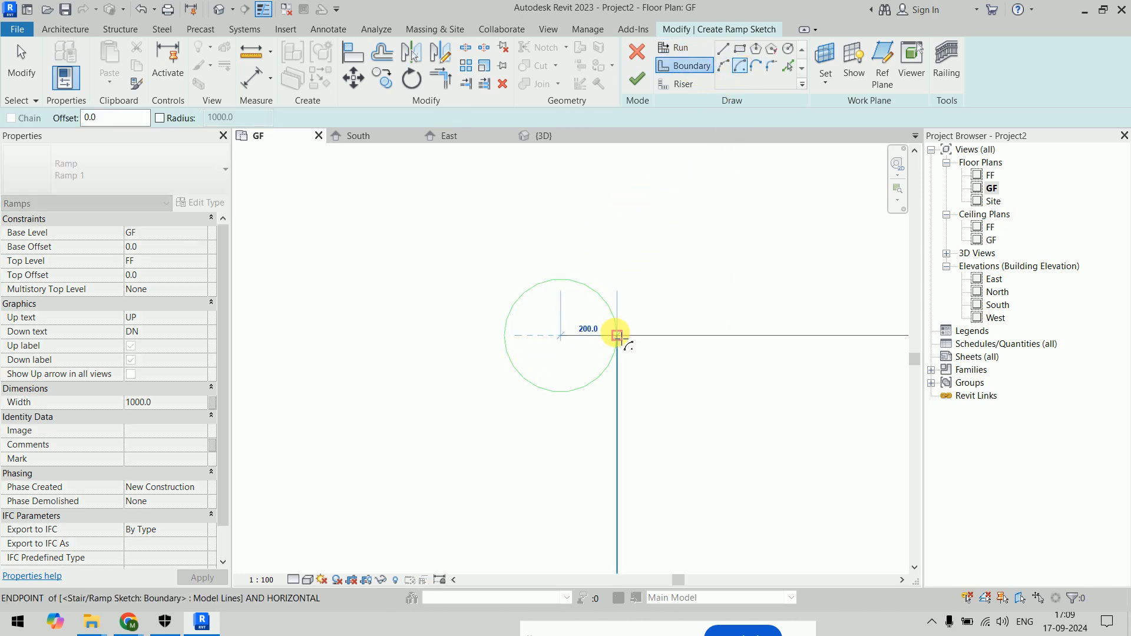
left_click(617, 335)
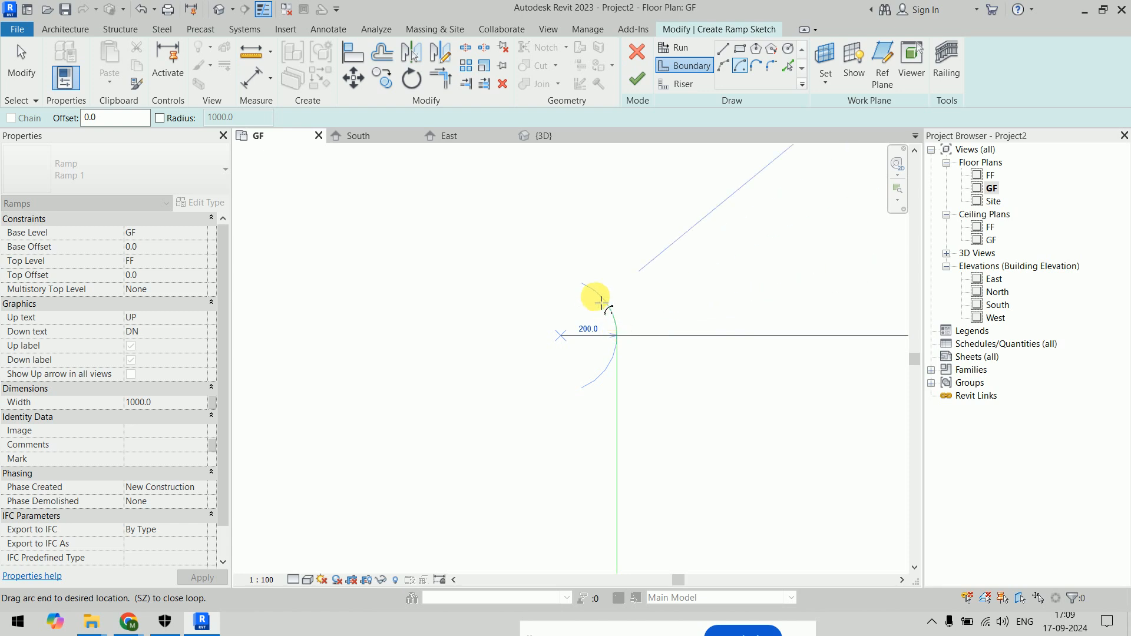
left_click(524, 346)
key("Escape")
key("Escape")
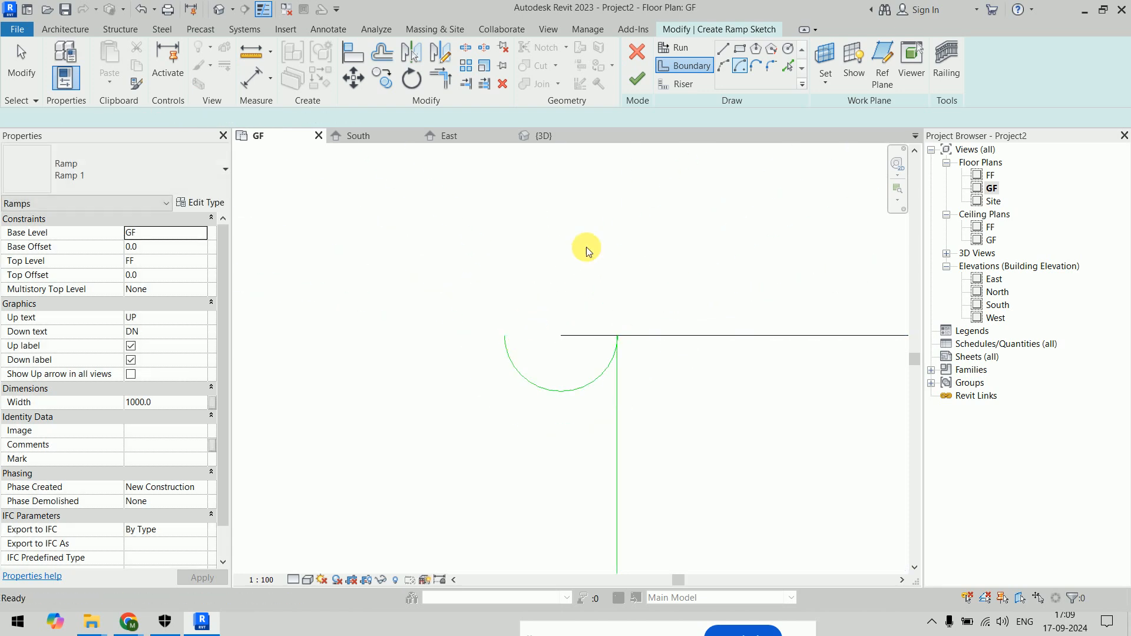
left_click(563, 392)
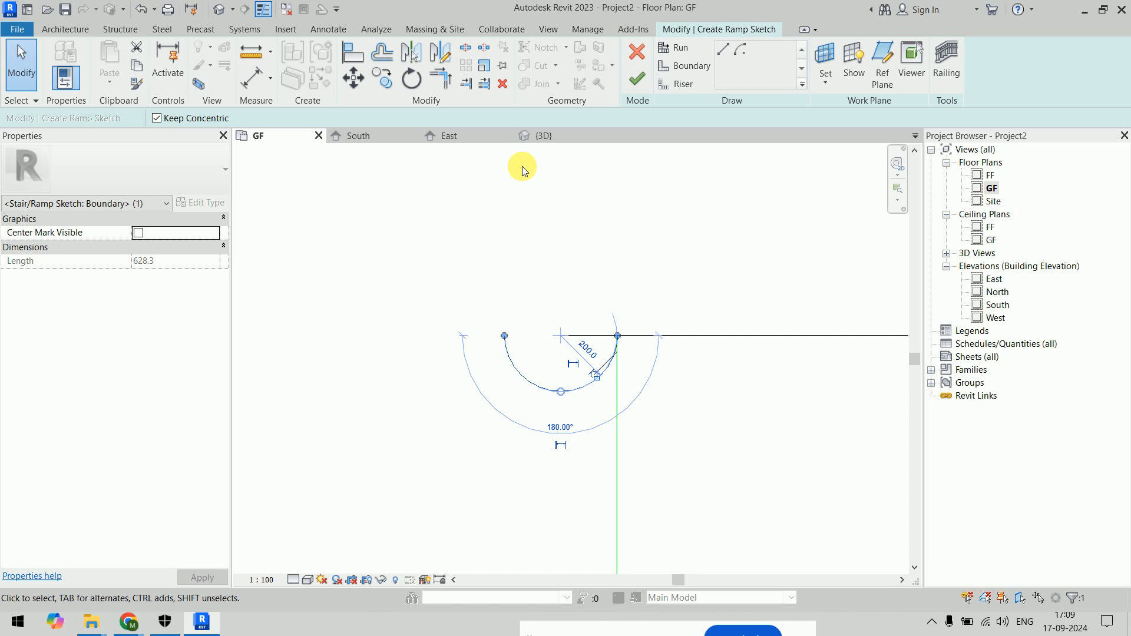
key("Delete")
Draw an upward 180° boundary arc of radius 200 from the left boundary line's upper end, centred on the short line's outer end
left_click(739, 53)
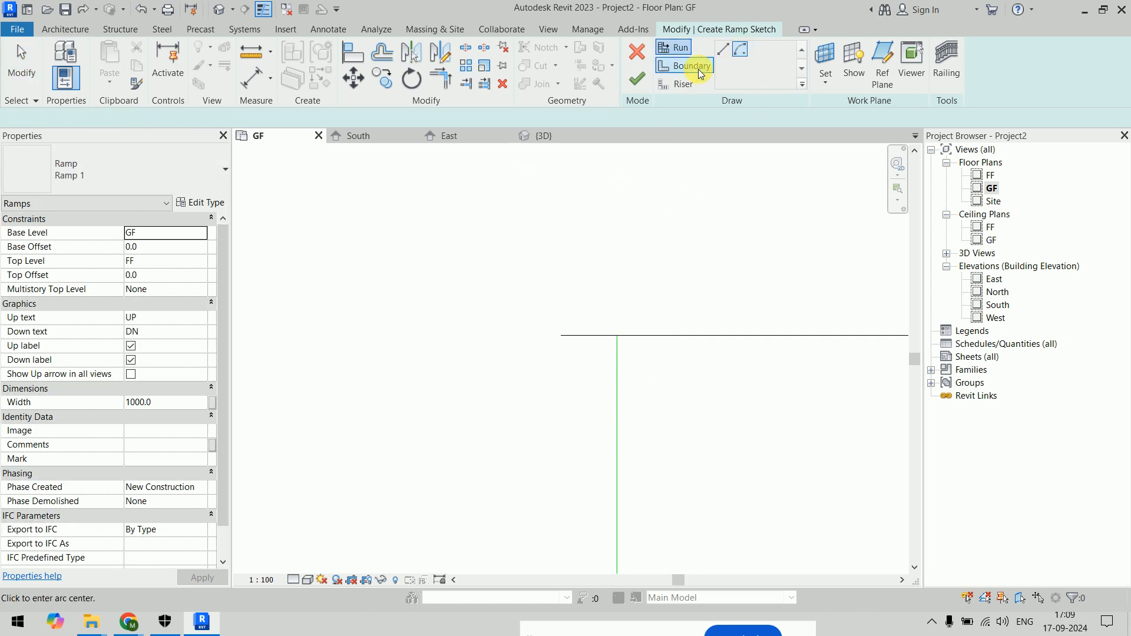
left_click(740, 65)
left_click(563, 336)
left_click(617, 336)
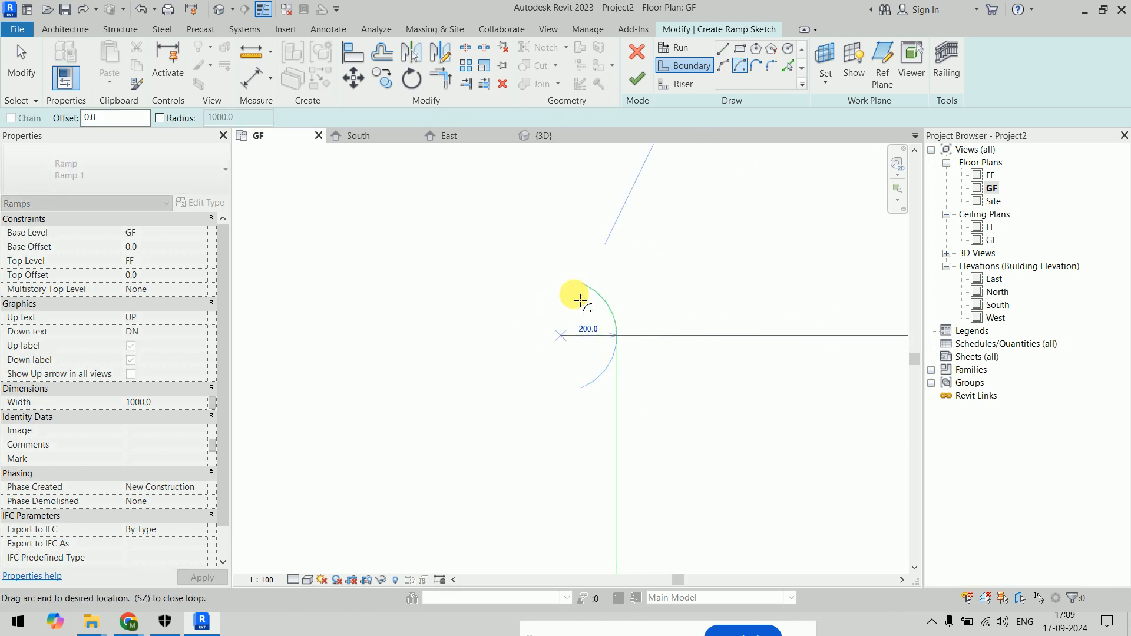
left_click(523, 340)
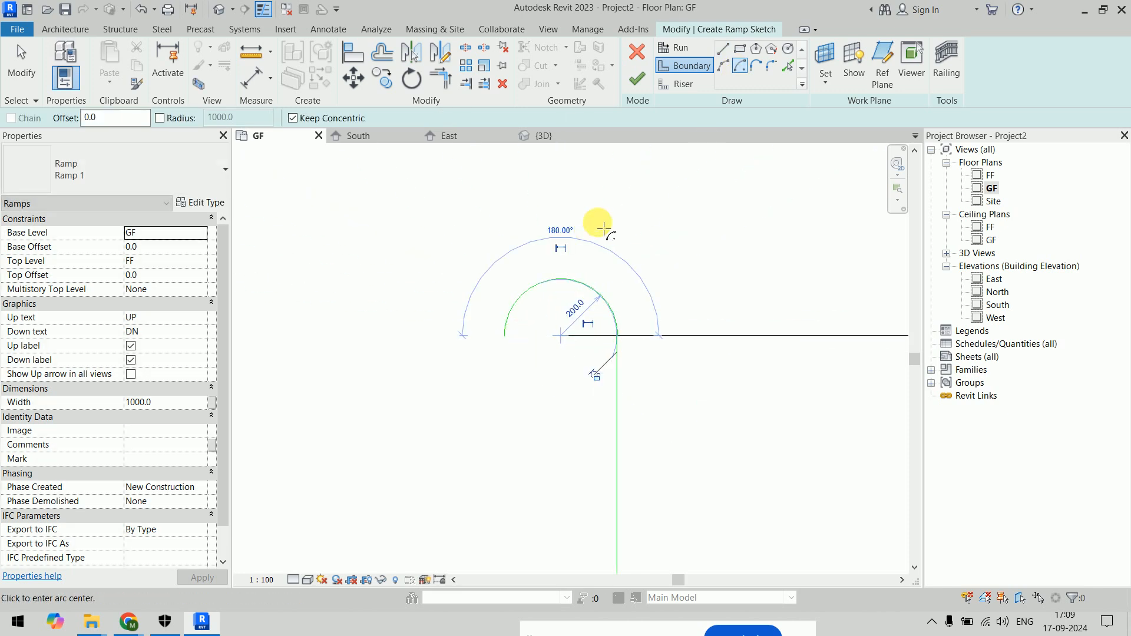
Draw an upward semicircular boundary arc of radius 2000 from the right boundary line's upper end, concentric with the small arc
scroll(672, 232, "down", 2)
scroll(652, 232, "down", 1)
middle_click_drag(652, 232, 601, 265)
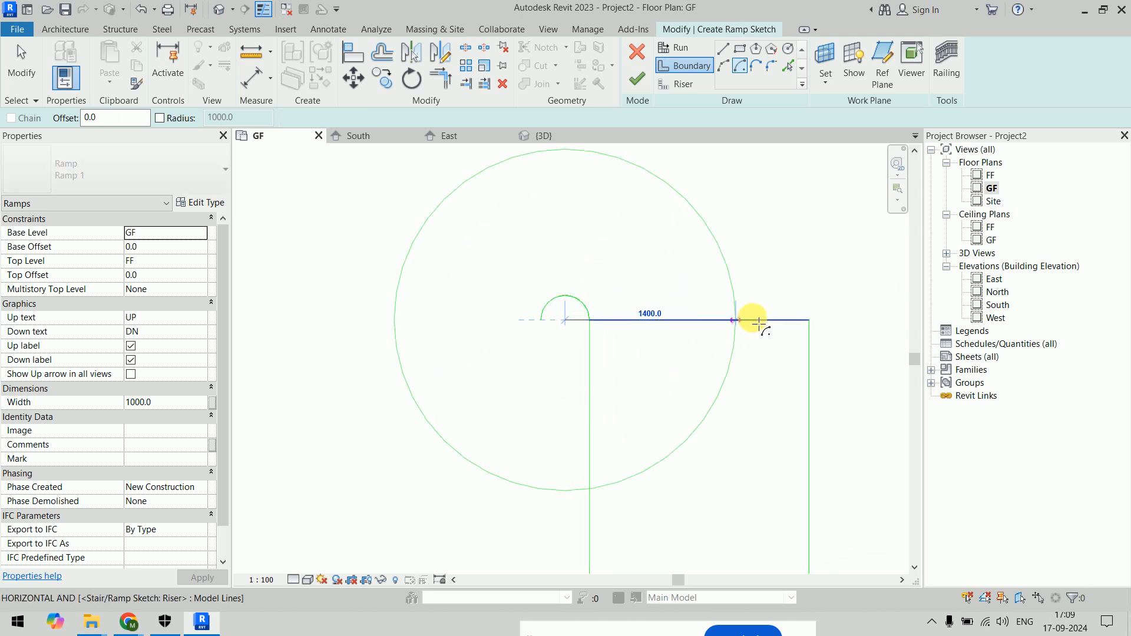
left_click(810, 320)
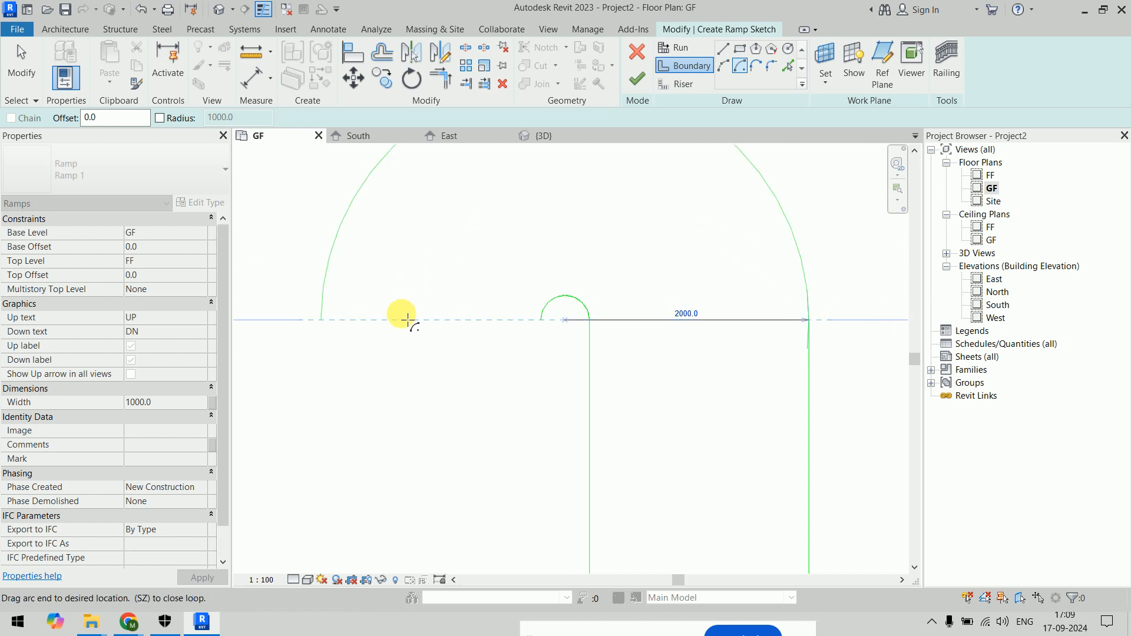
left_click(330, 318)
scroll(568, 328, "down", 3)
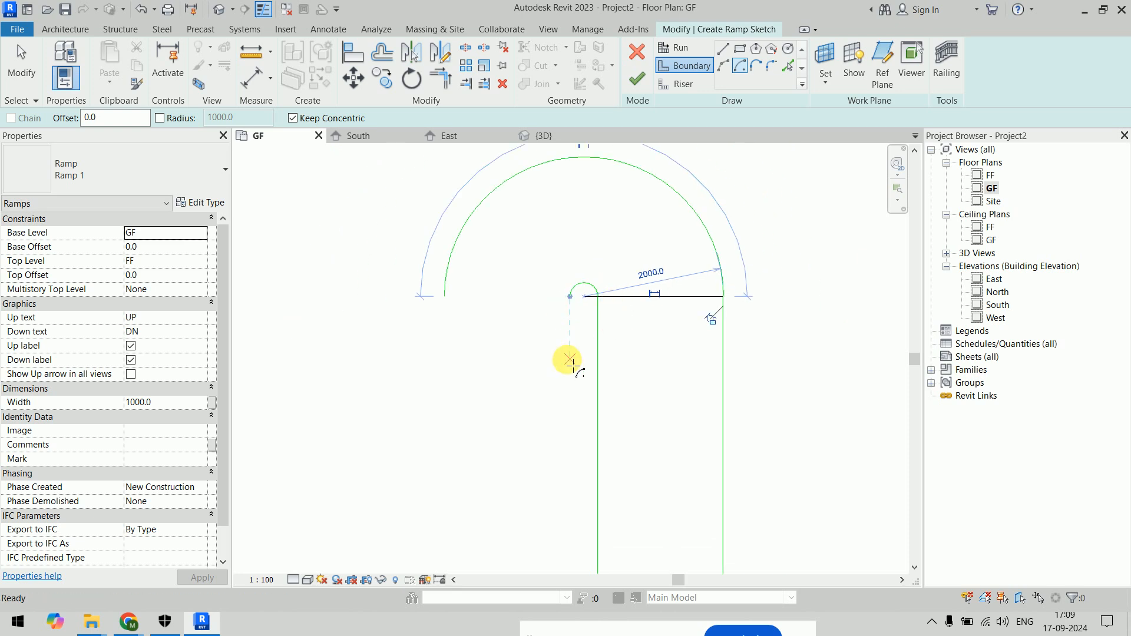
Draw a horizontal riser from the small arc's free end to the large arc's free end
left_click(724, 49)
left_click(676, 83)
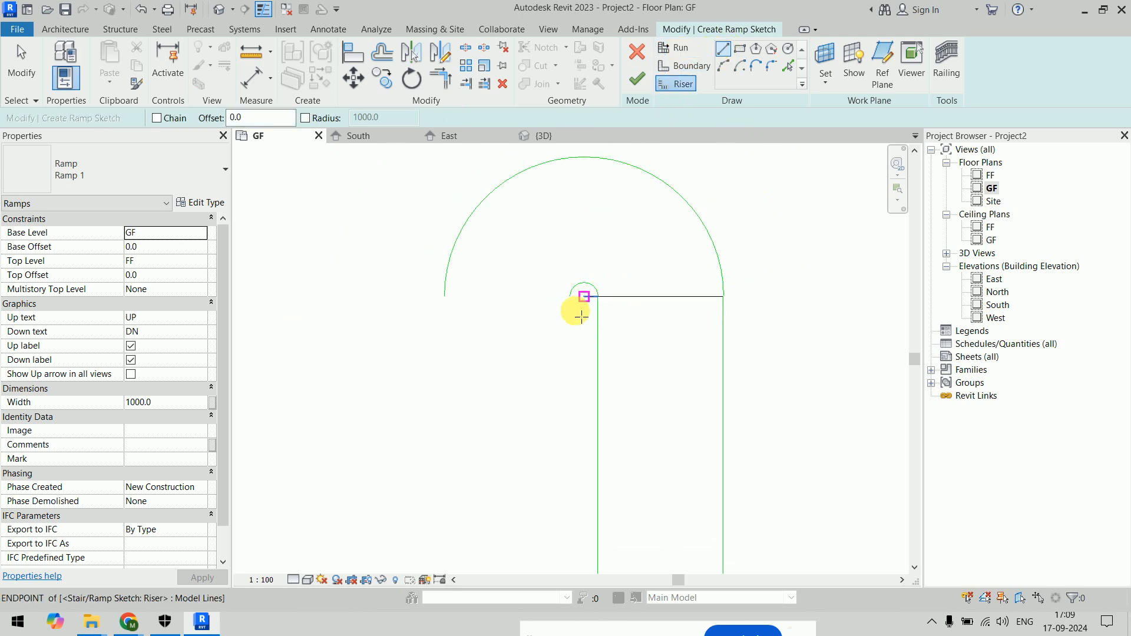
left_click(571, 296)
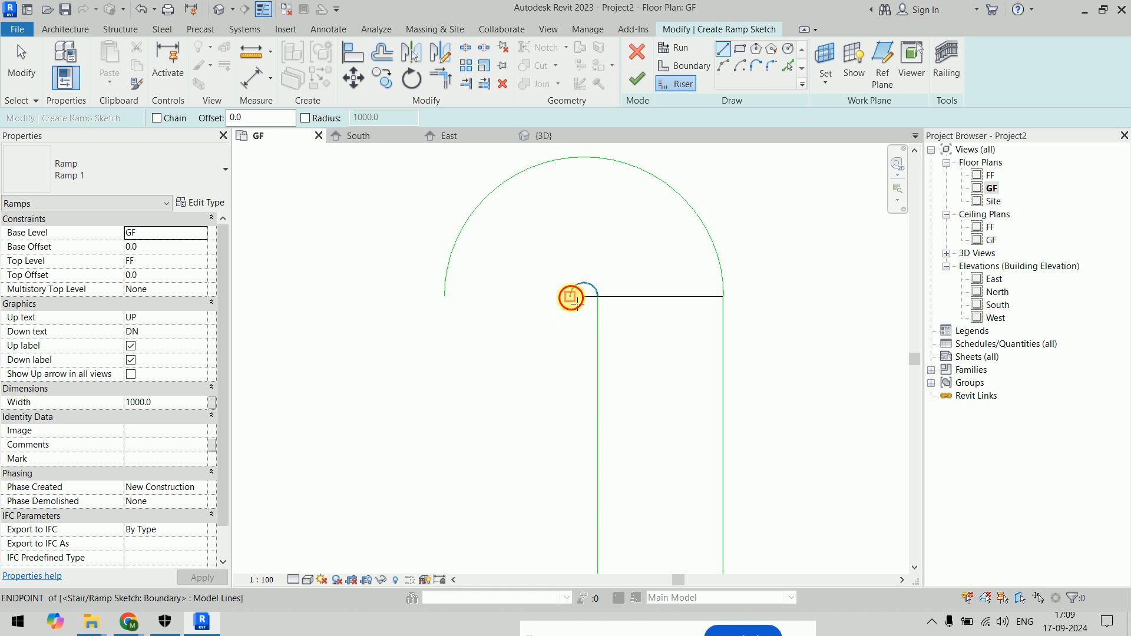
left_click(446, 296)
scroll(514, 333, "down", 1)
middle_click_drag(514, 333, 619, 242)
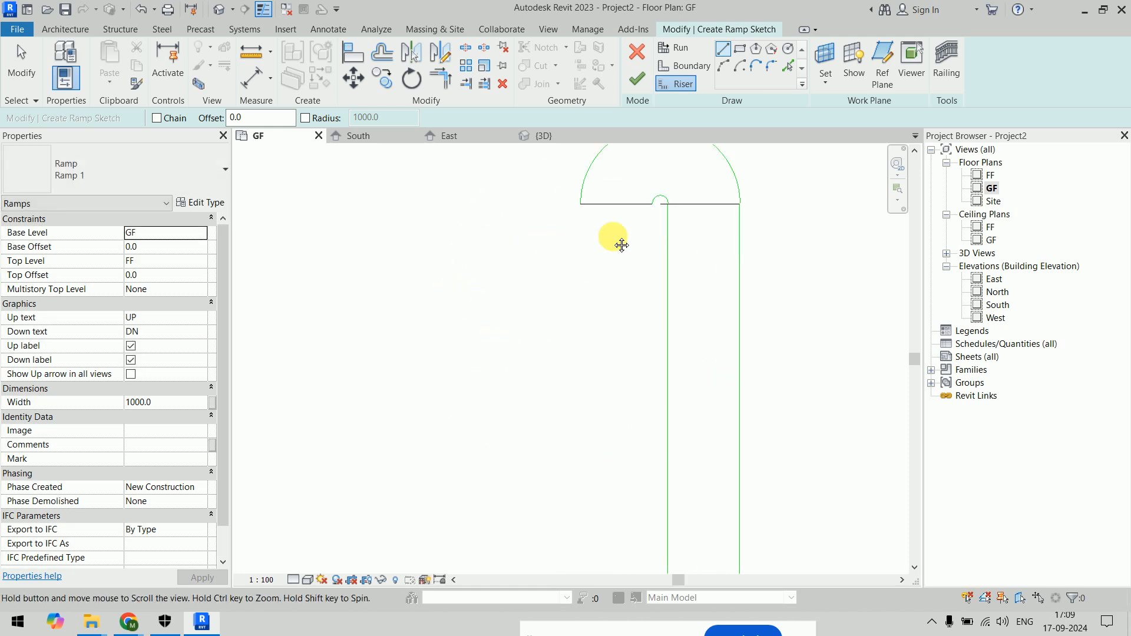
scroll(661, 245, "up", 4)
key("Escape")
key("Escape")
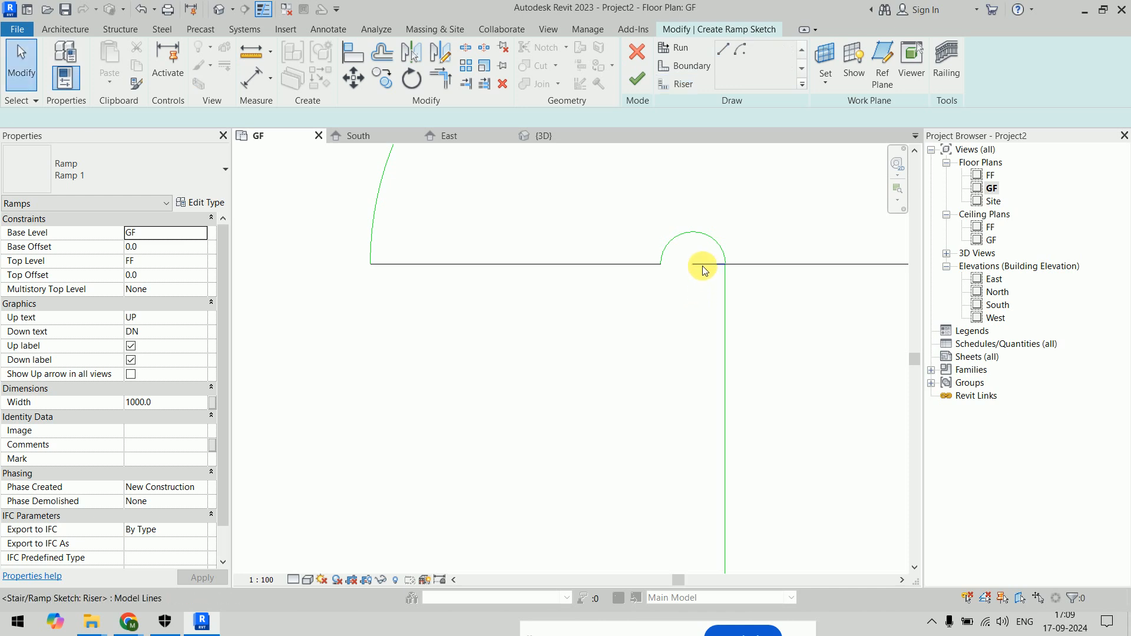
Delete the short line inside the small arc and the two horizontal risers across the arcs' lower ends
left_click(703, 264)
left_click(616, 416)
scroll(630, 345, "down", 3)
scroll(616, 277, "down", 3)
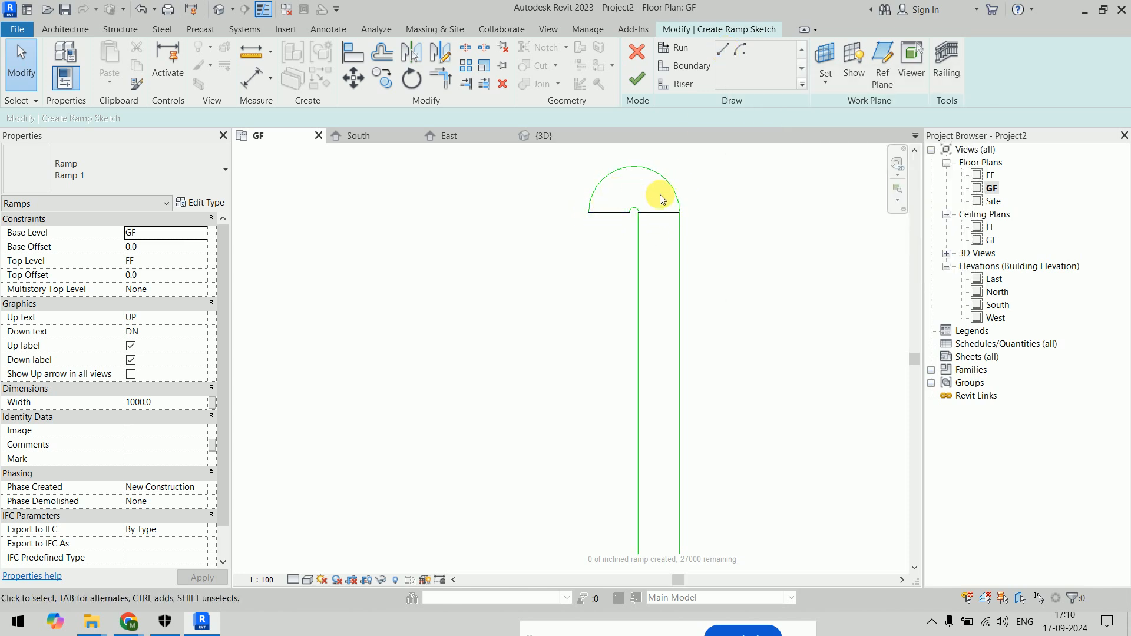
left_click(668, 214)
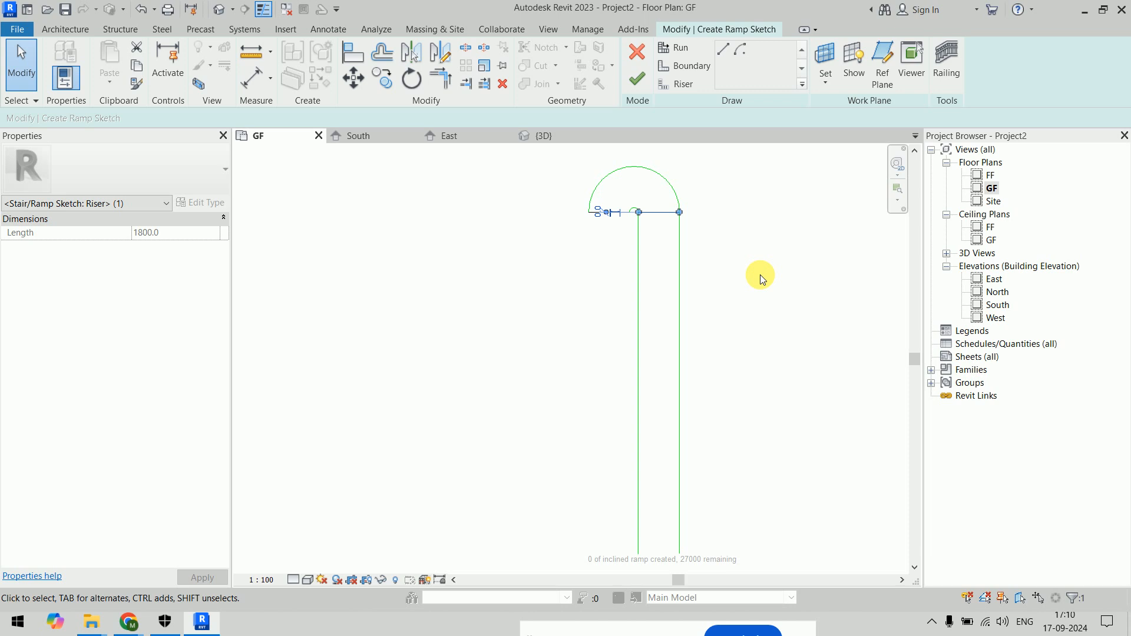
key("Delete")
left_click(611, 217)
key("Delete")
scroll(650, 210, "up", 5)
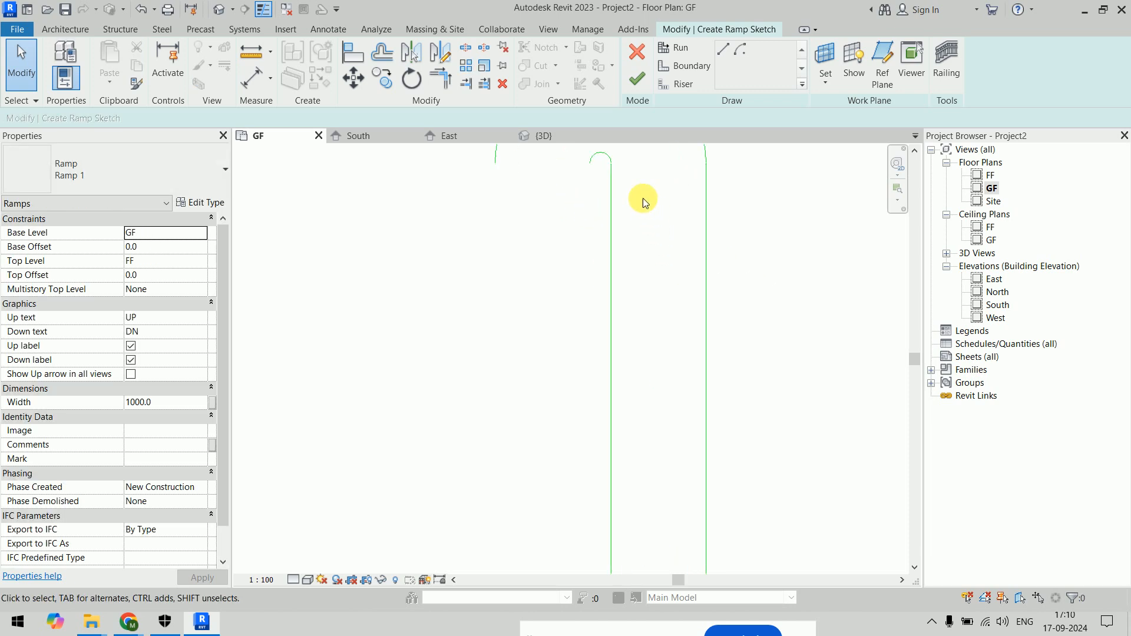
scroll(638, 361, "down", 8)
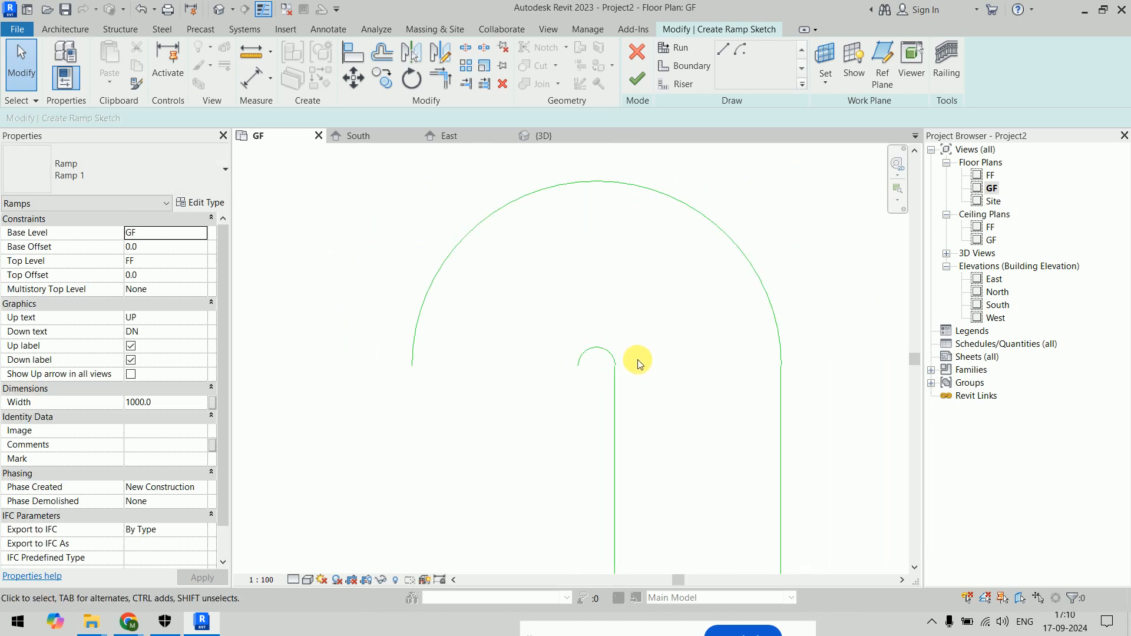
Draw a horizontal riser joining the lower ends of the two vertical boundary lines
middle_click_drag(648, 378, 615, 219)
middle_click_drag(684, 312, 683, 360)
left_click(725, 52)
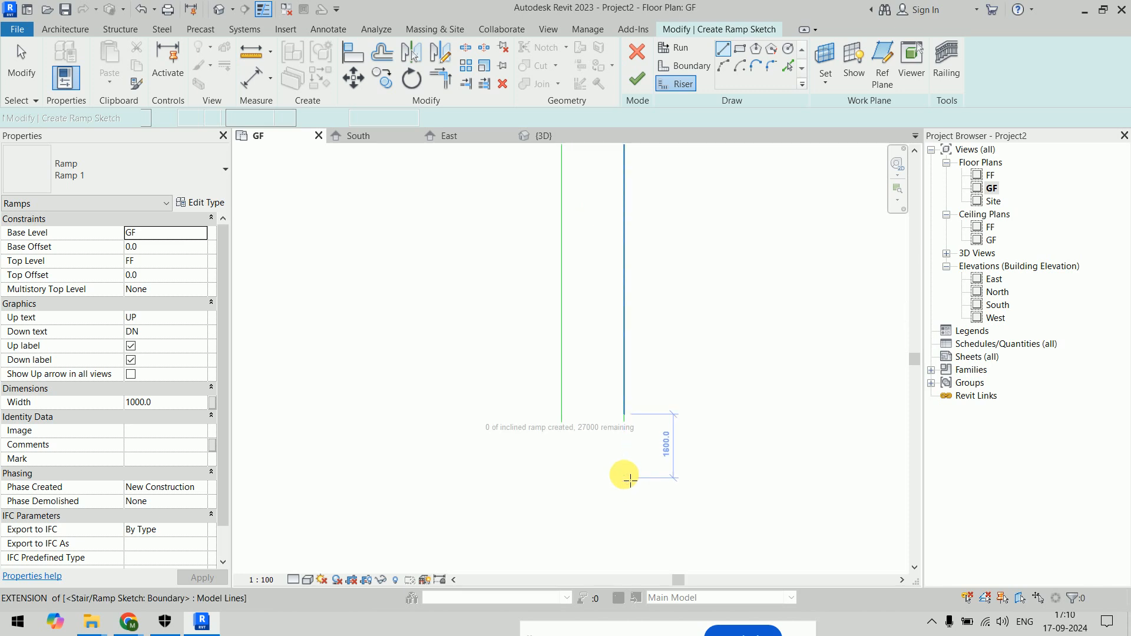
scroll(619, 396, "up", 4)
left_click(623, 395)
left_click(551, 435)
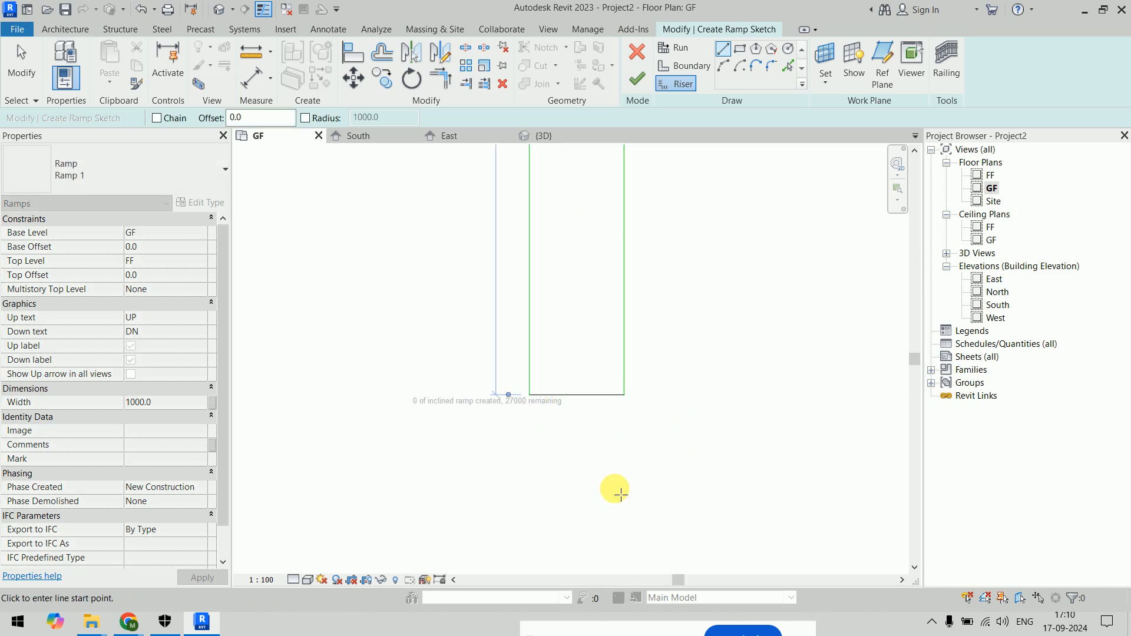
Draw a vertical boundary line 12000 long downward from the small arc's free end
scroll(799, 327, "down", 3)
middle_click_drag(798, 331, 733, 421)
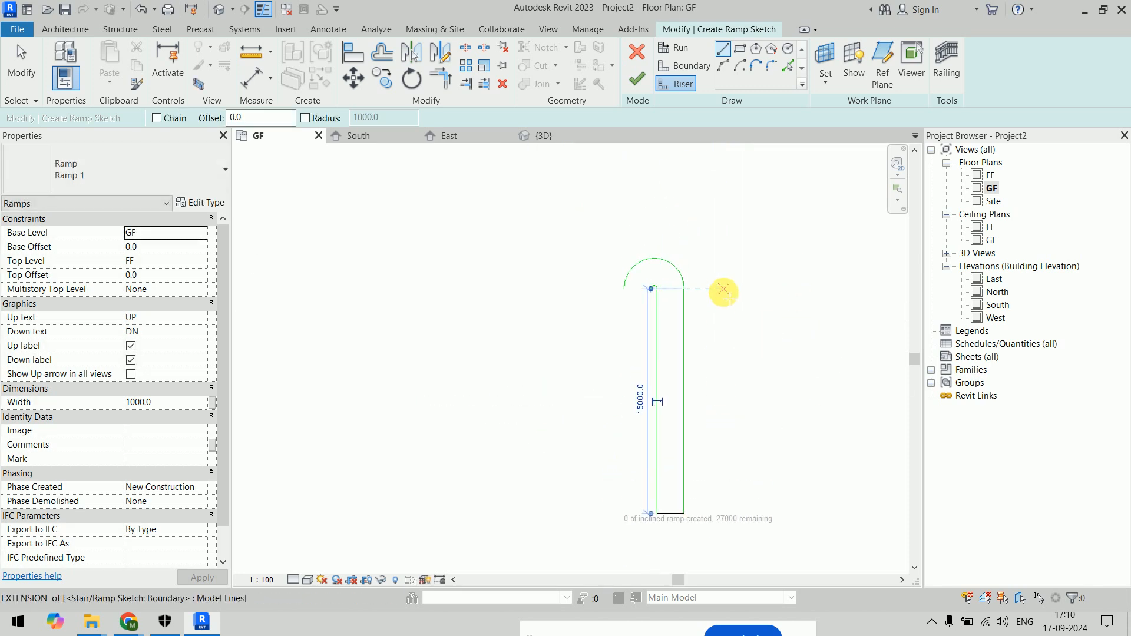
scroll(652, 329, "up", 2)
left_click(693, 67)
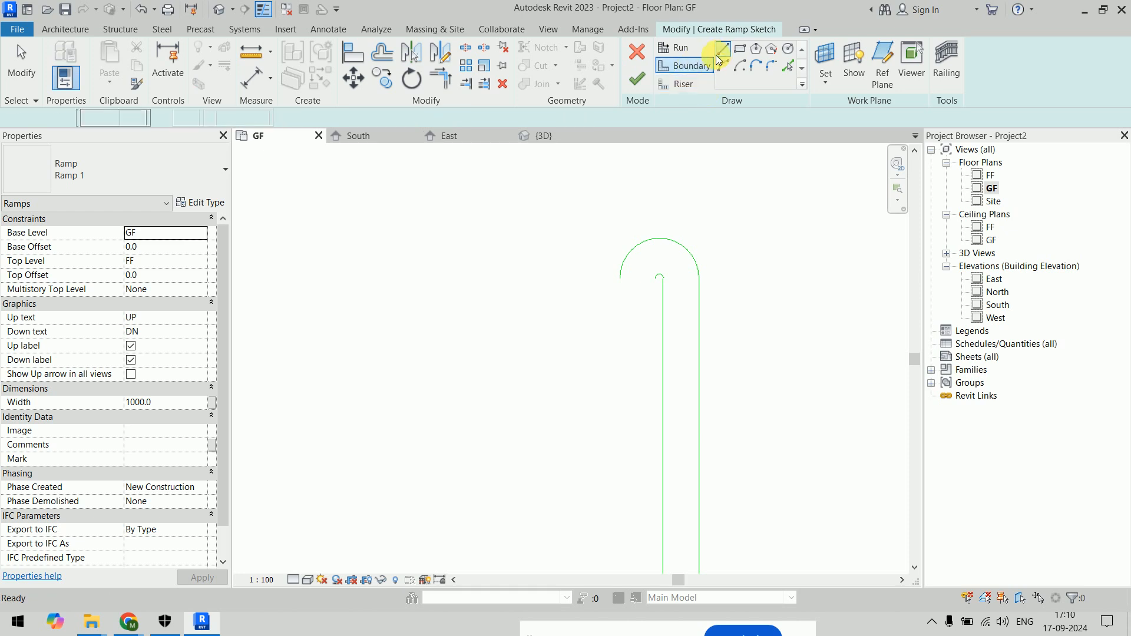
left_click(657, 278)
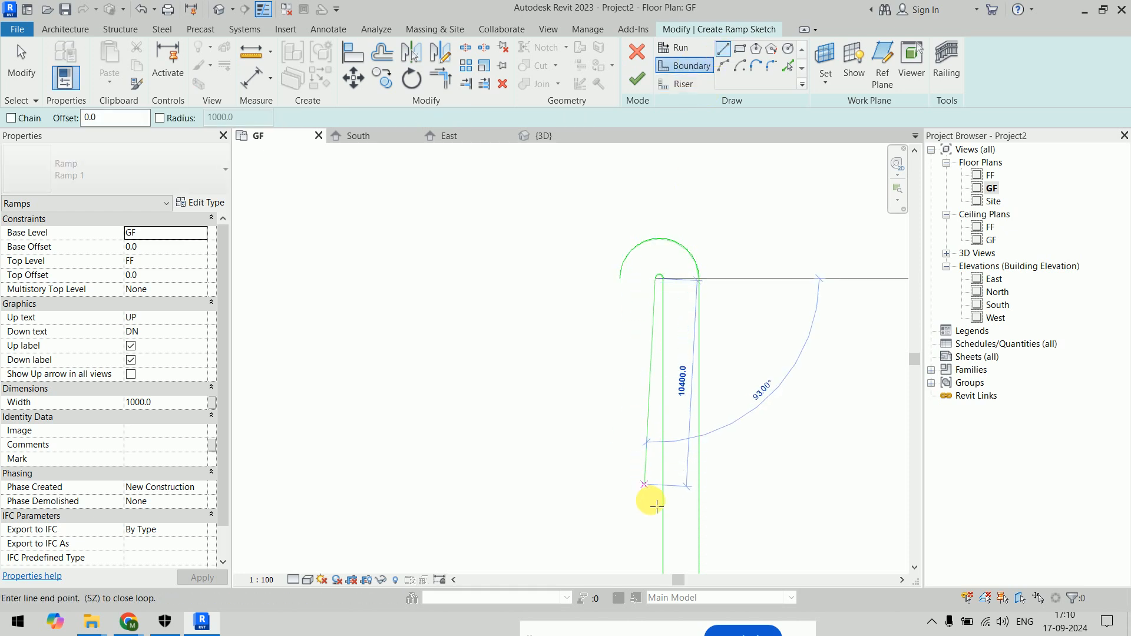
middle_click_drag(661, 523, 659, 411)
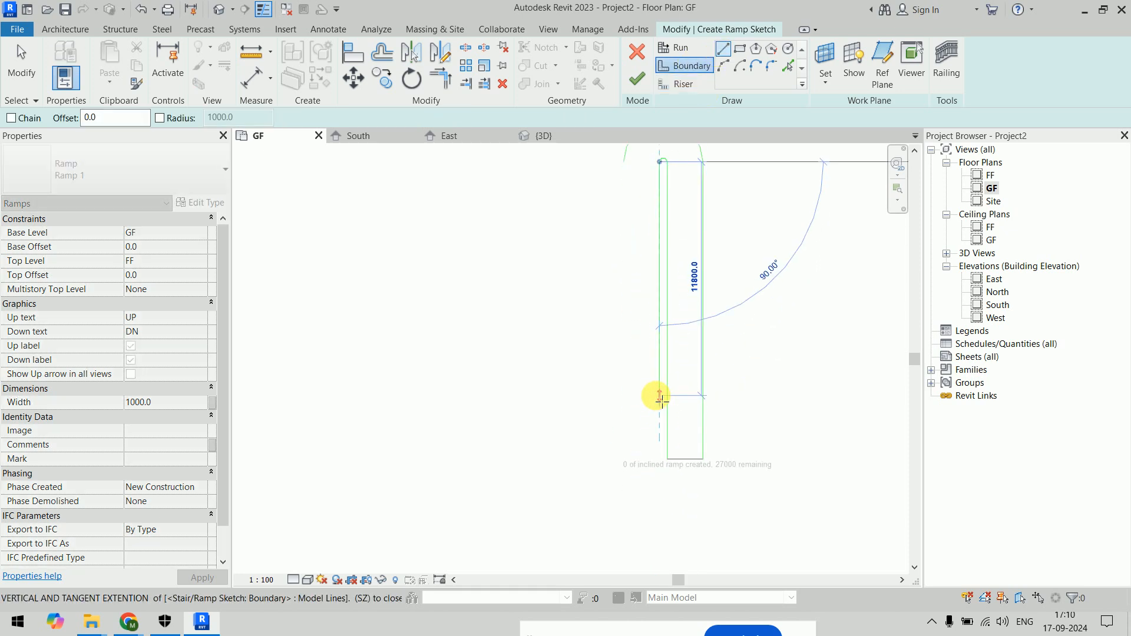
left_click(659, 402)
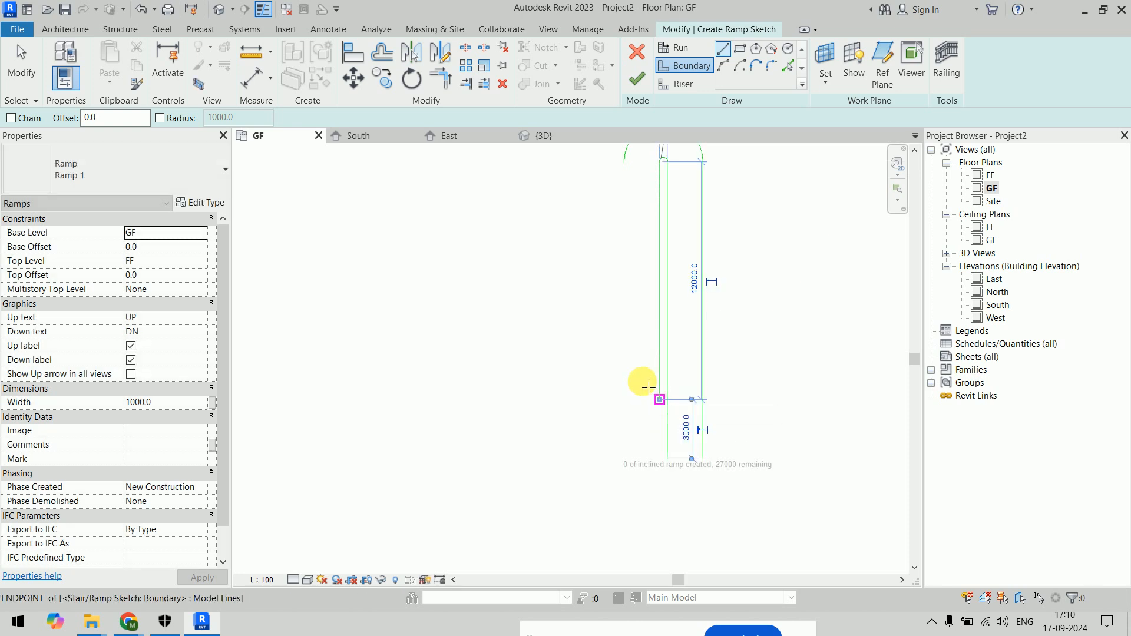
Draw a vertical boundary line 12000 long downward from the large arc's free end
middle_click_drag(616, 250, 608, 315)
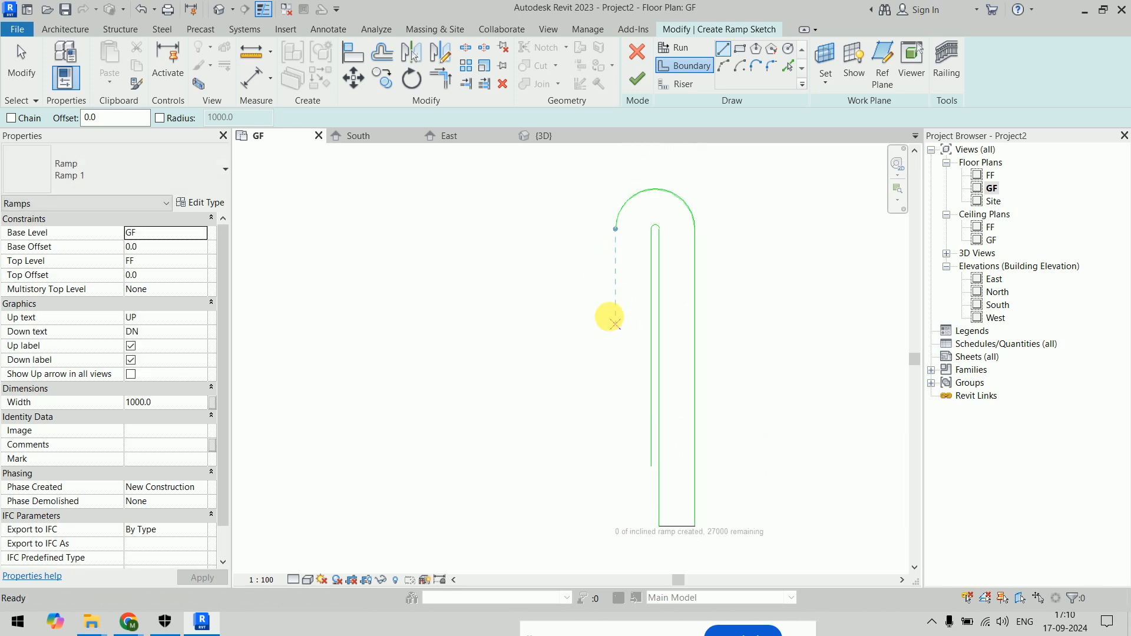
left_click(616, 228)
left_click(628, 475)
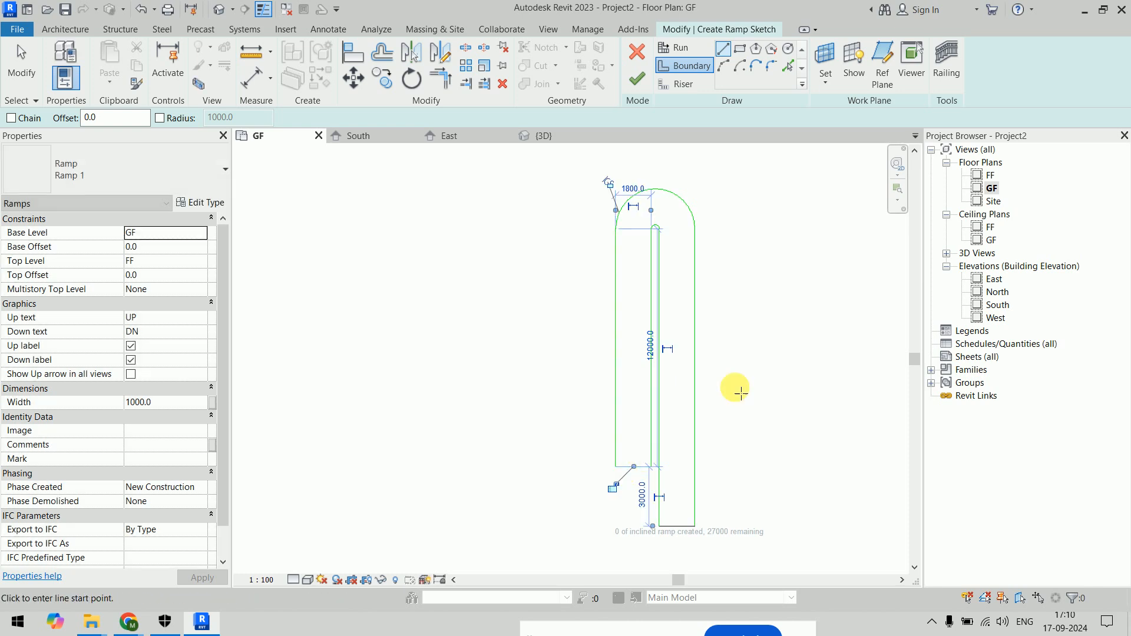
Draw a riser closing the lower ends of the two 12000 long boundary lines
left_click(676, 85)
scroll(634, 460, "up", 3)
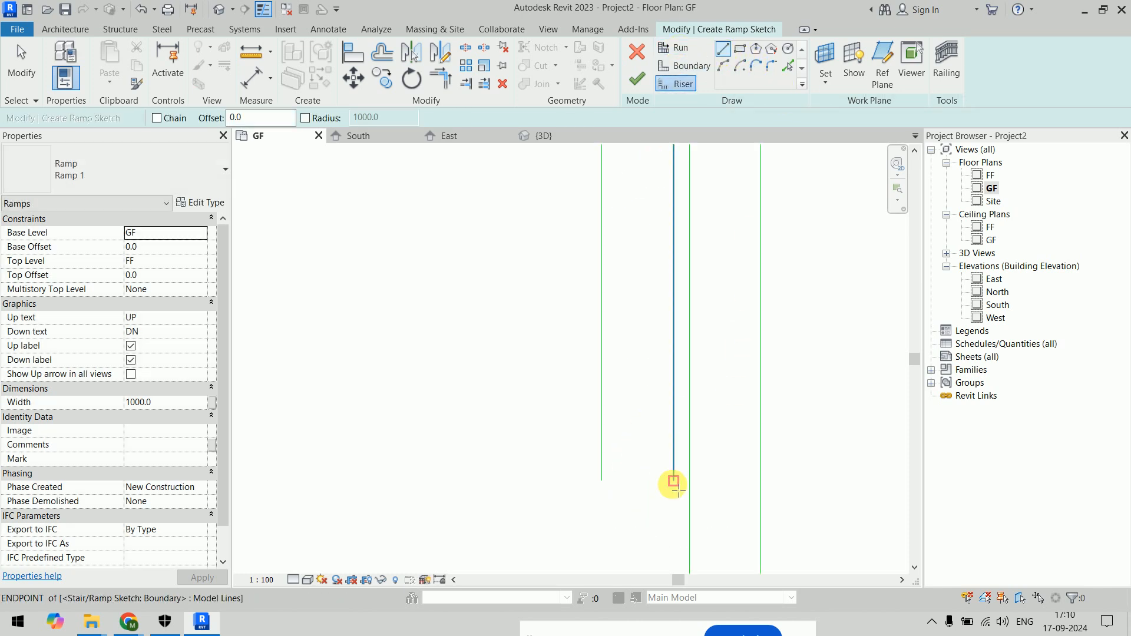
left_click(673, 481)
left_click(602, 481)
scroll(589, 471, "down", 3)
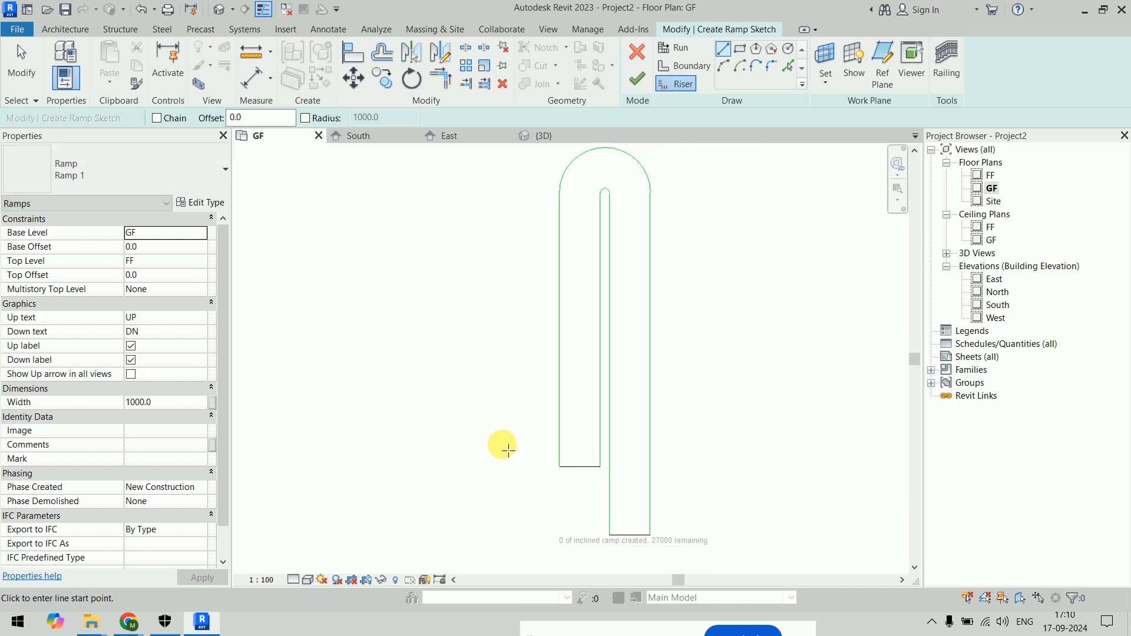
left_click(677, 47)
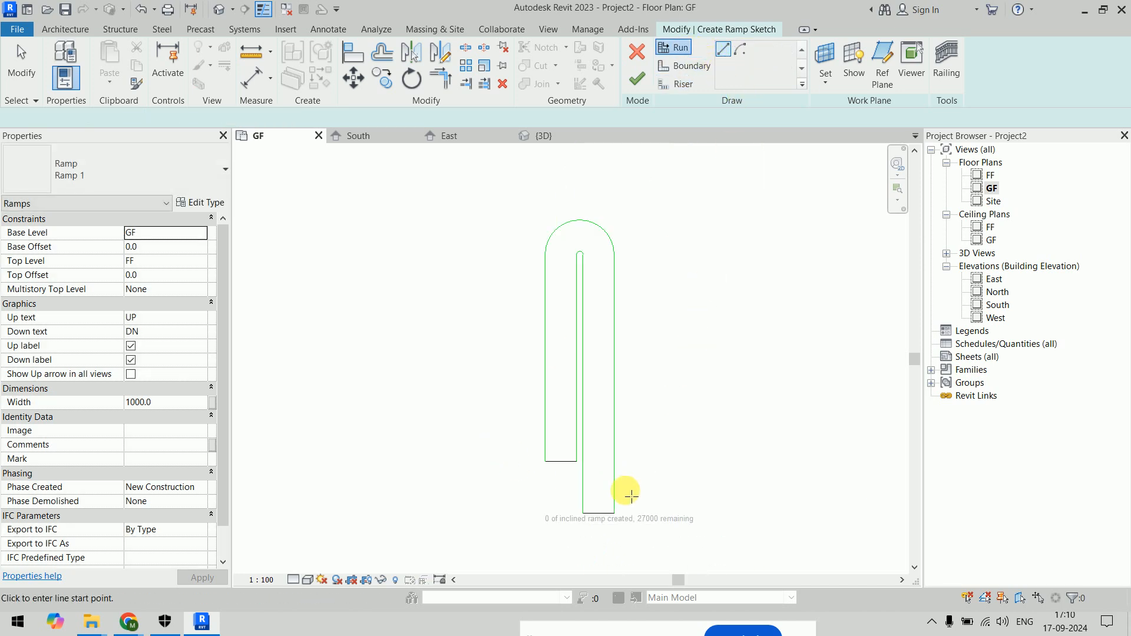
left_click(604, 518)
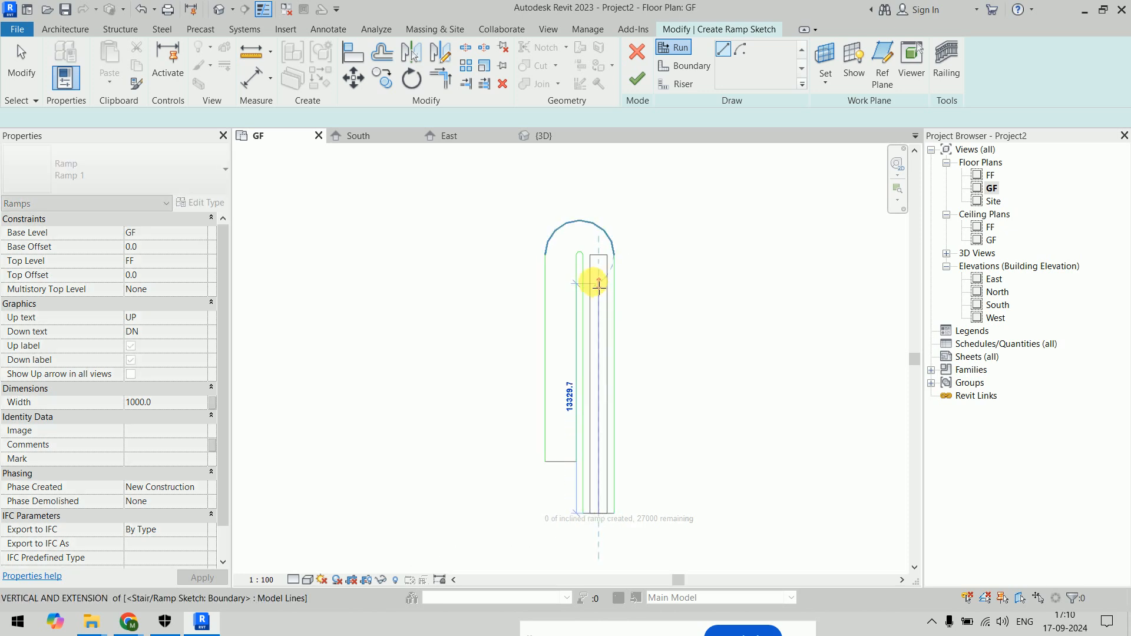
key("Escape")
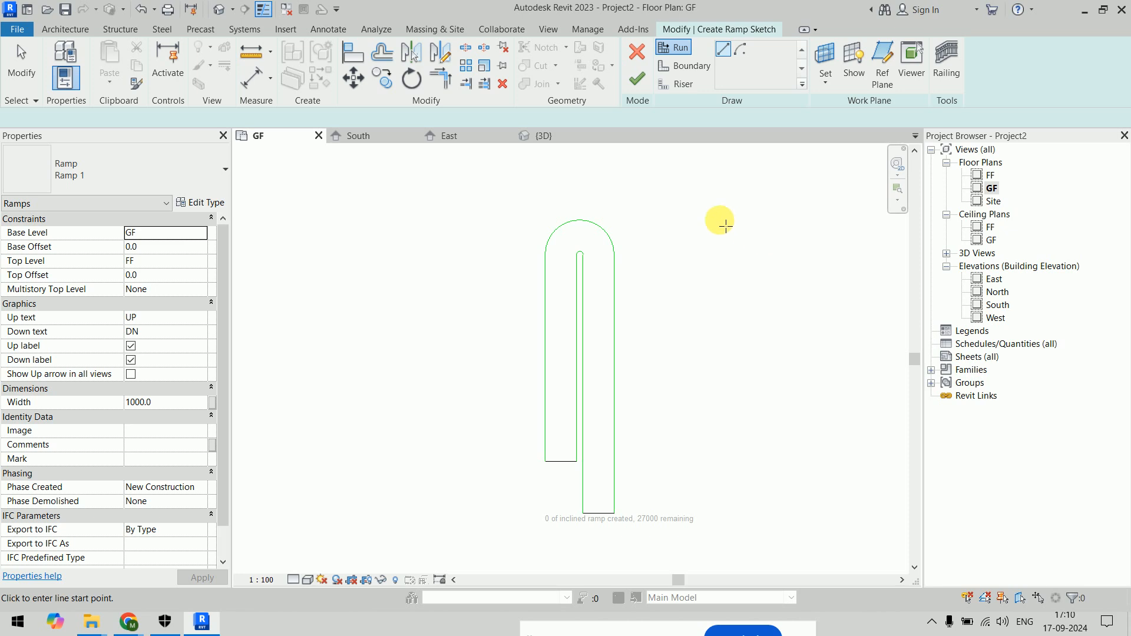
Try to finish the manually sketched ramp, and discard its entire sketch
left_click(640, 90)
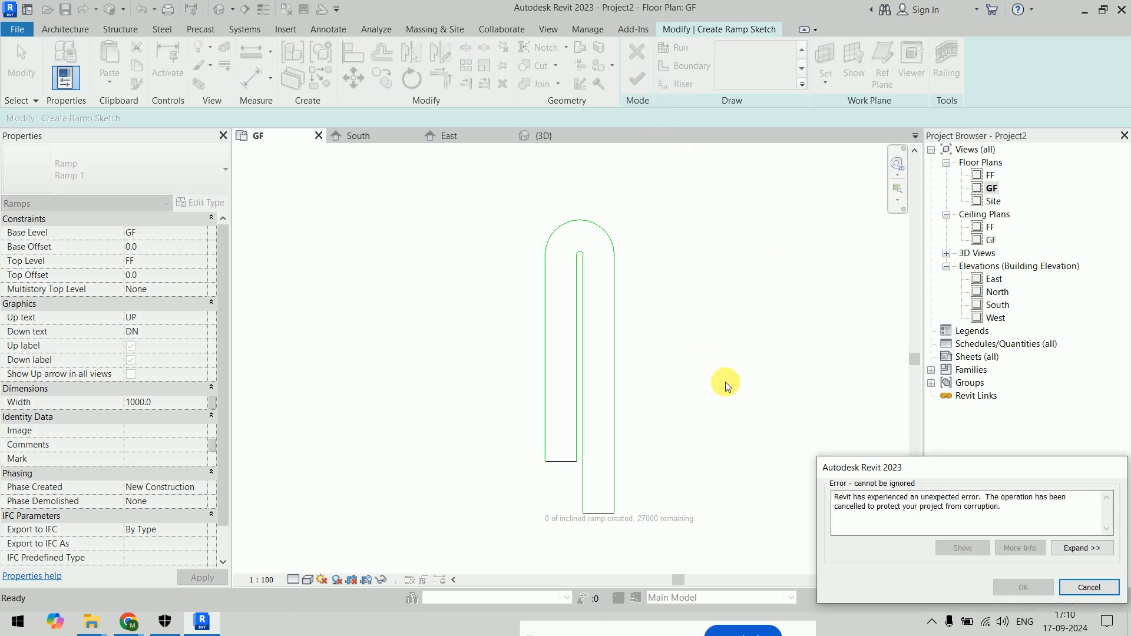
left_click(1094, 588)
left_click(1102, 590)
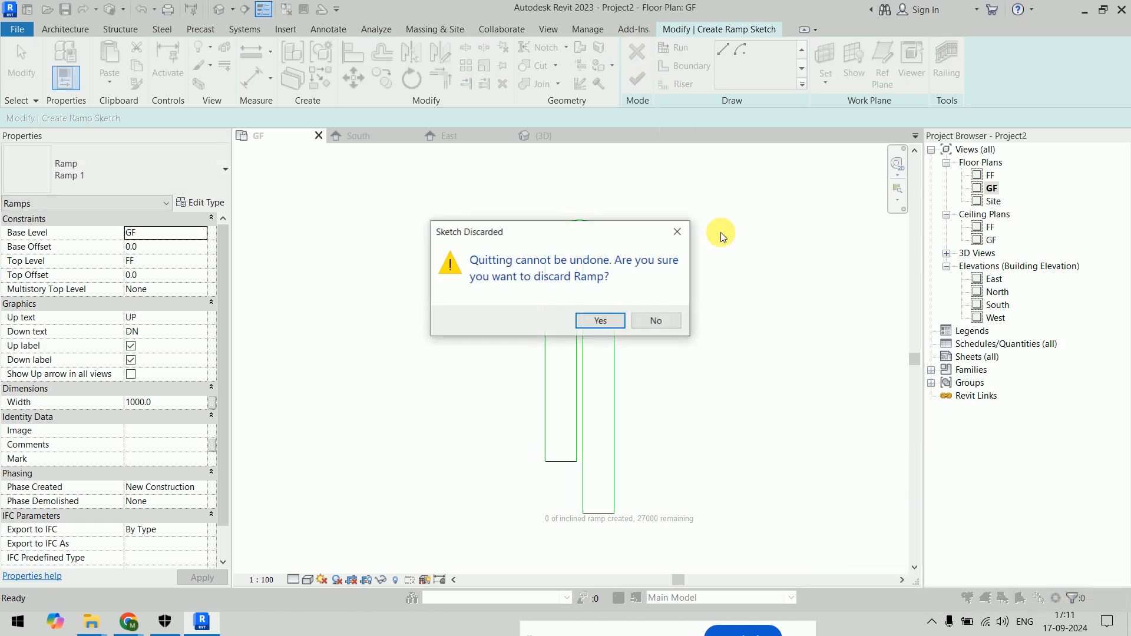
left_click(600, 320)
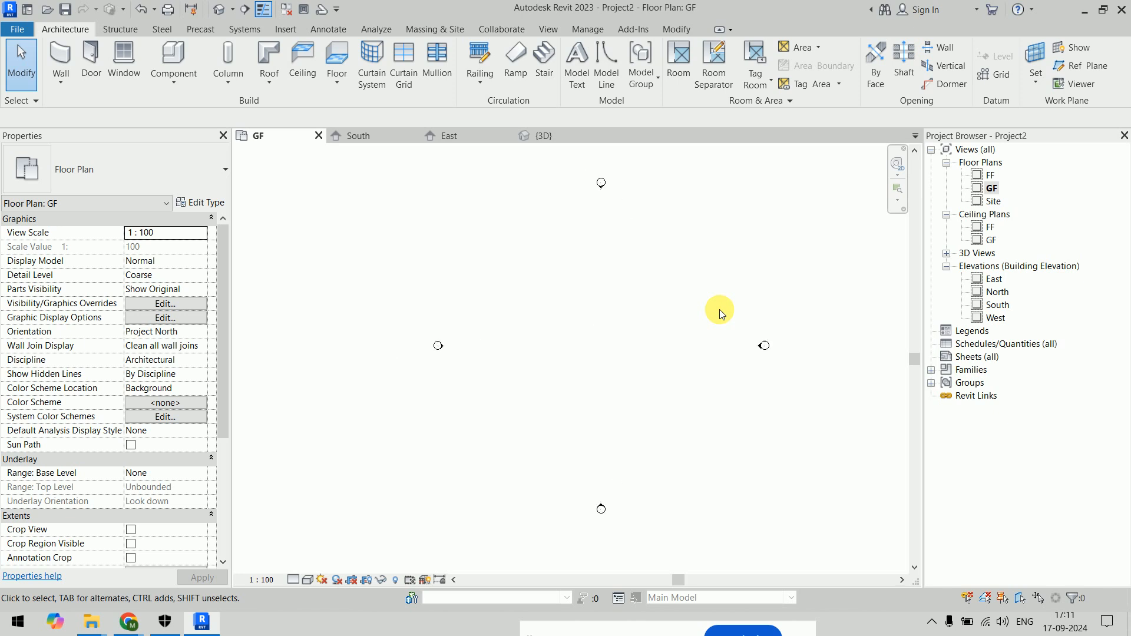
Start a new ramp on the GF plan and draw a straight vertical run 15000 long
left_click(516, 57)
left_click(645, 412)
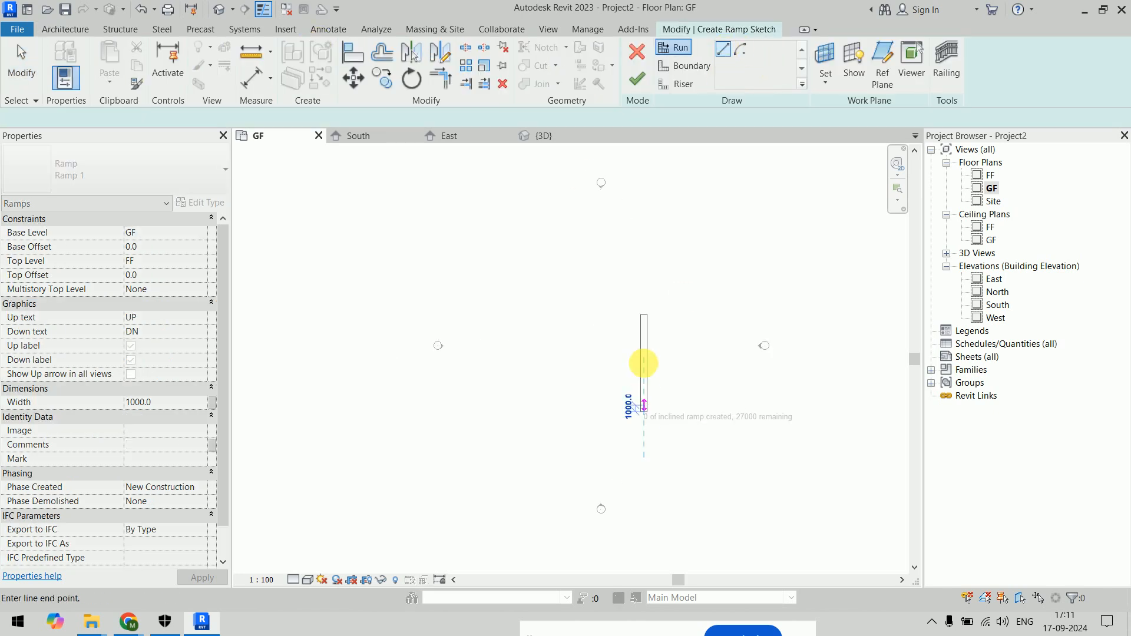
left_click(646, 311)
scroll(631, 328, "up", 5)
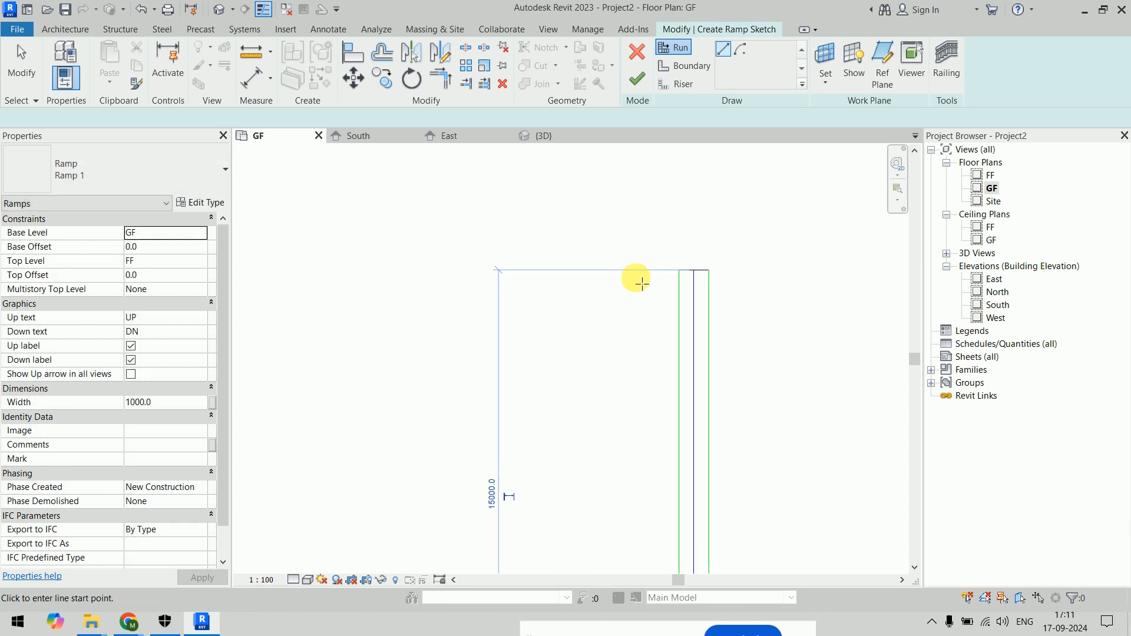
Draw a 180° arc run with a radius of about 2008 from the straight run's upper end, centred to its left
left_click(741, 50)
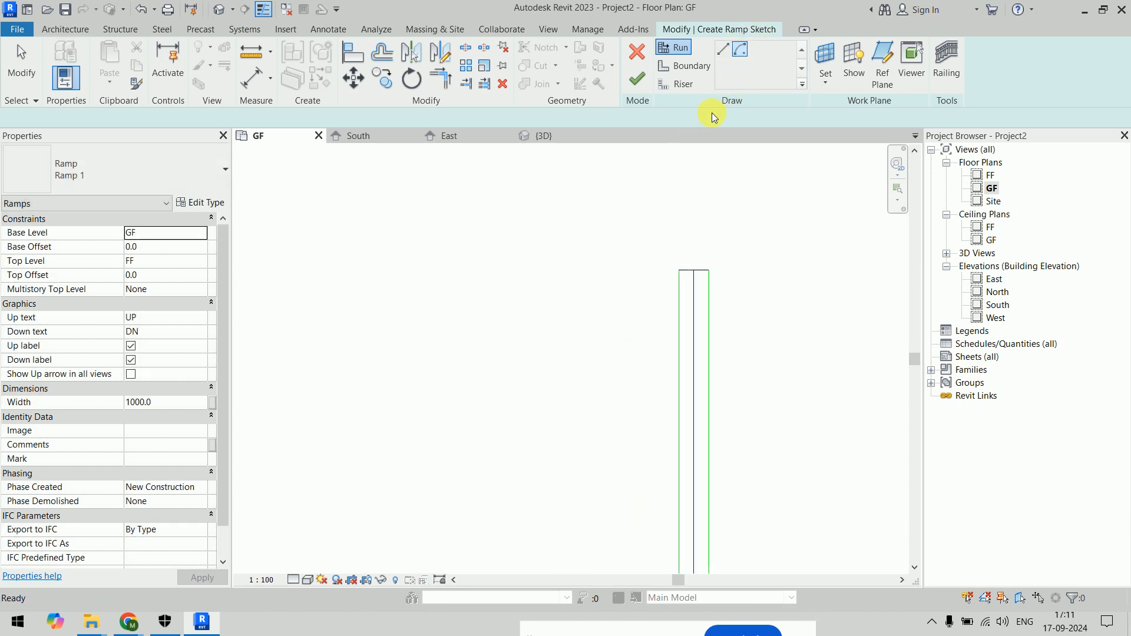
left_click(655, 270)
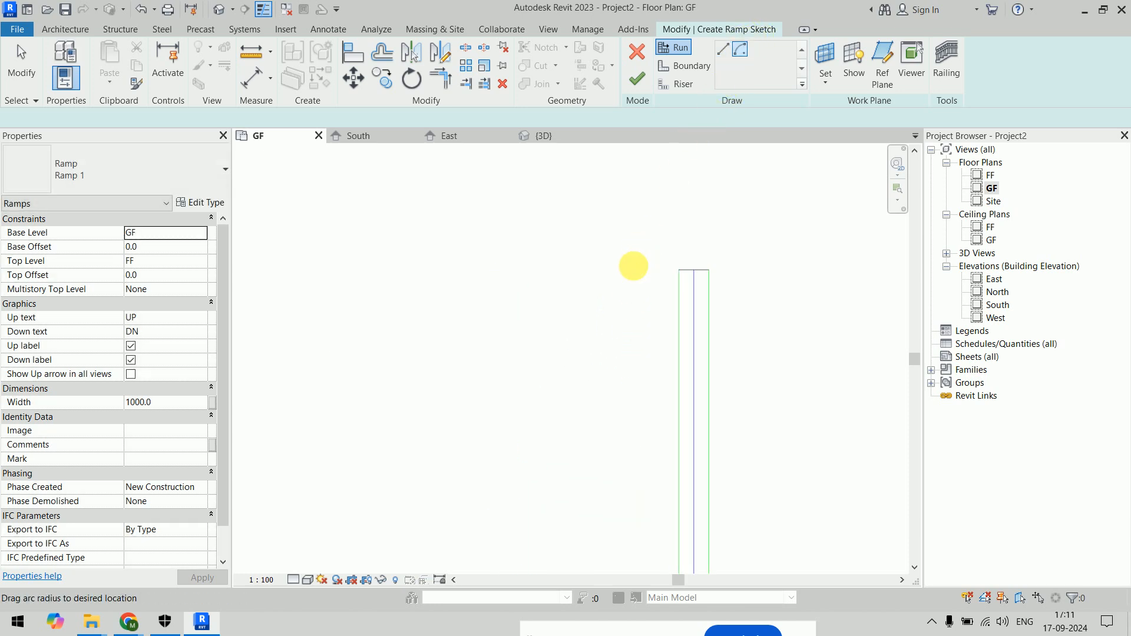
left_click(695, 269)
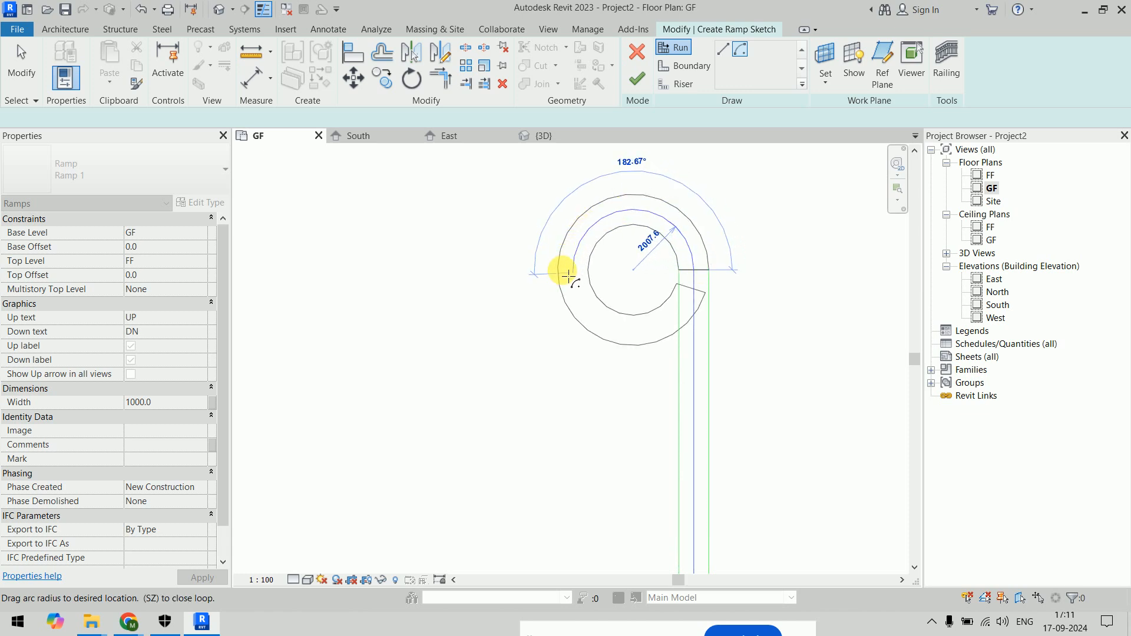
scroll(568, 272, "up", 2)
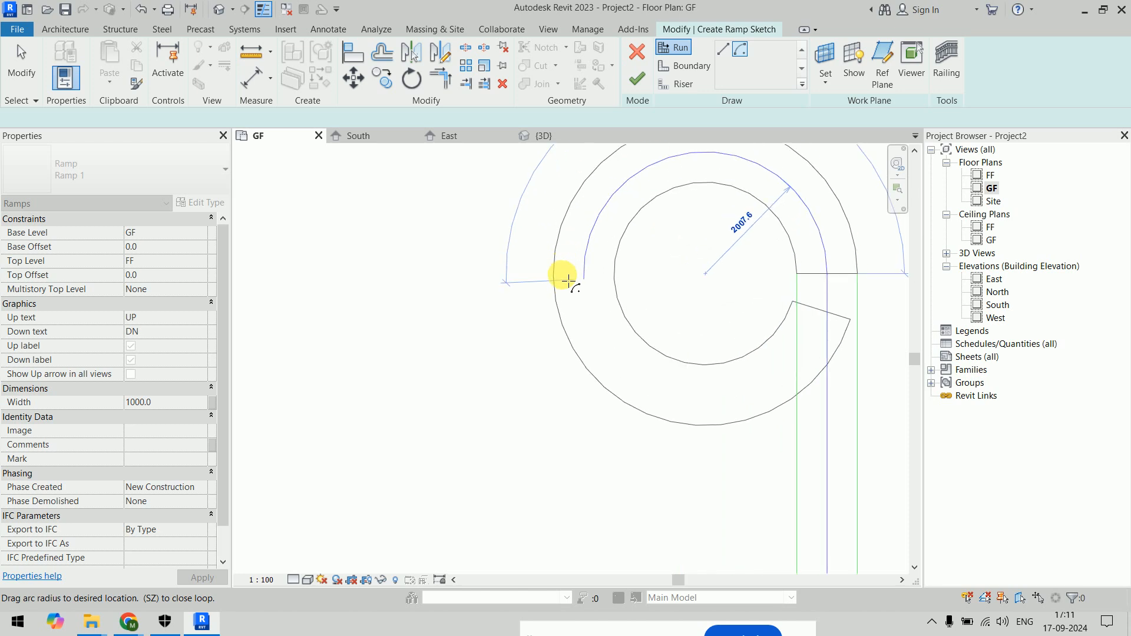
scroll(564, 290, "down", 2)
type("180")
key("Return")
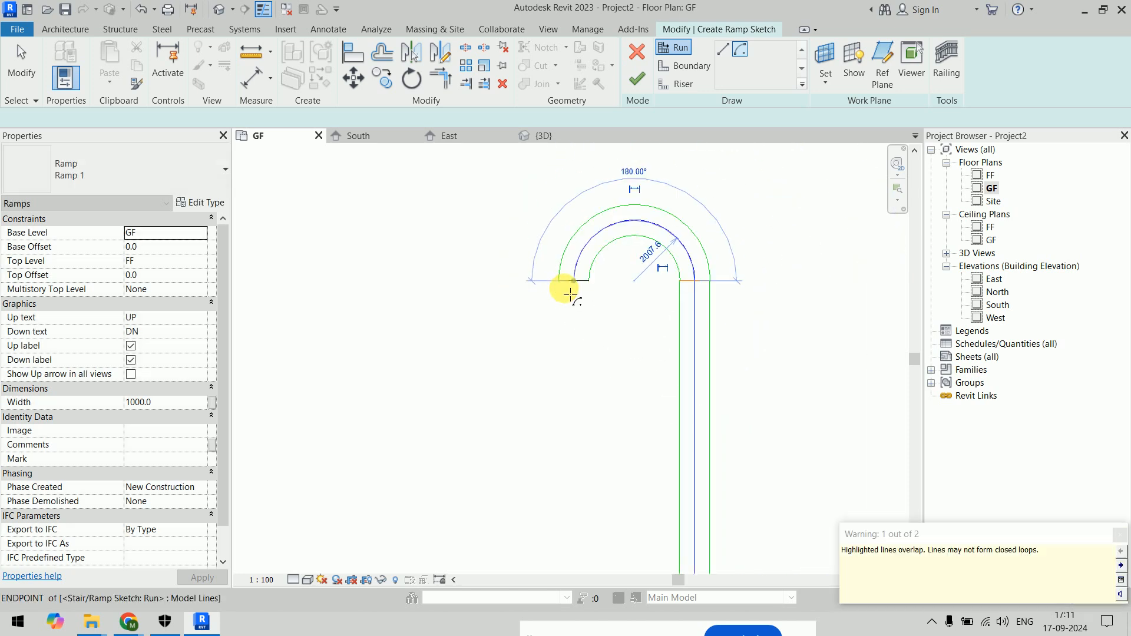
Draw a straight run downward from the arc's left end using the remaining ramp length, and finish the ramp
left_click(723, 50)
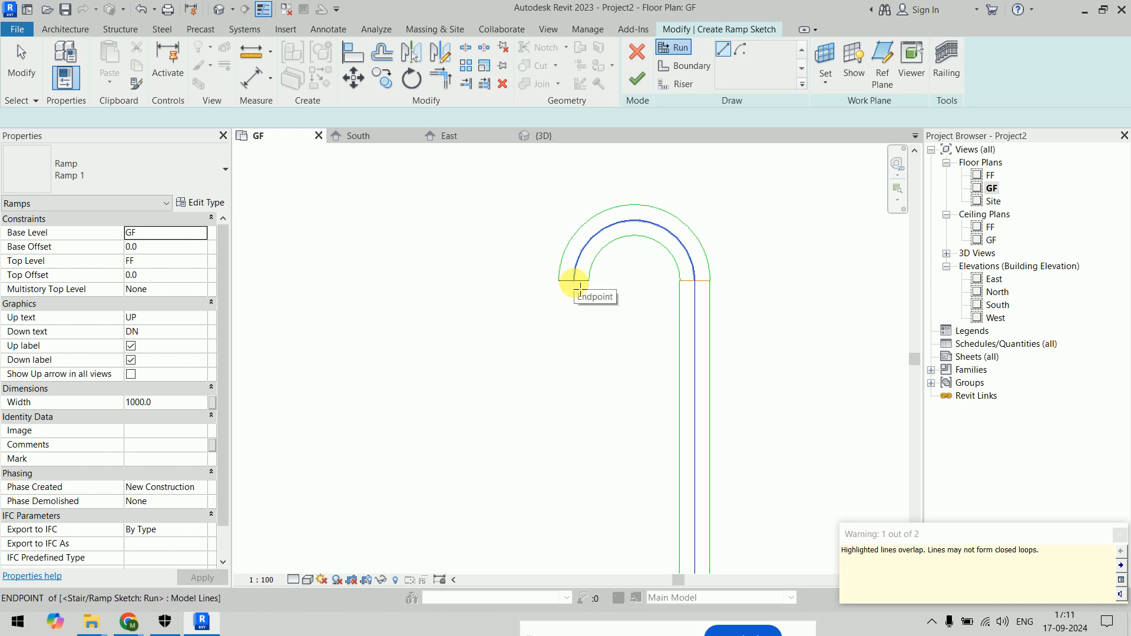
left_click(580, 287)
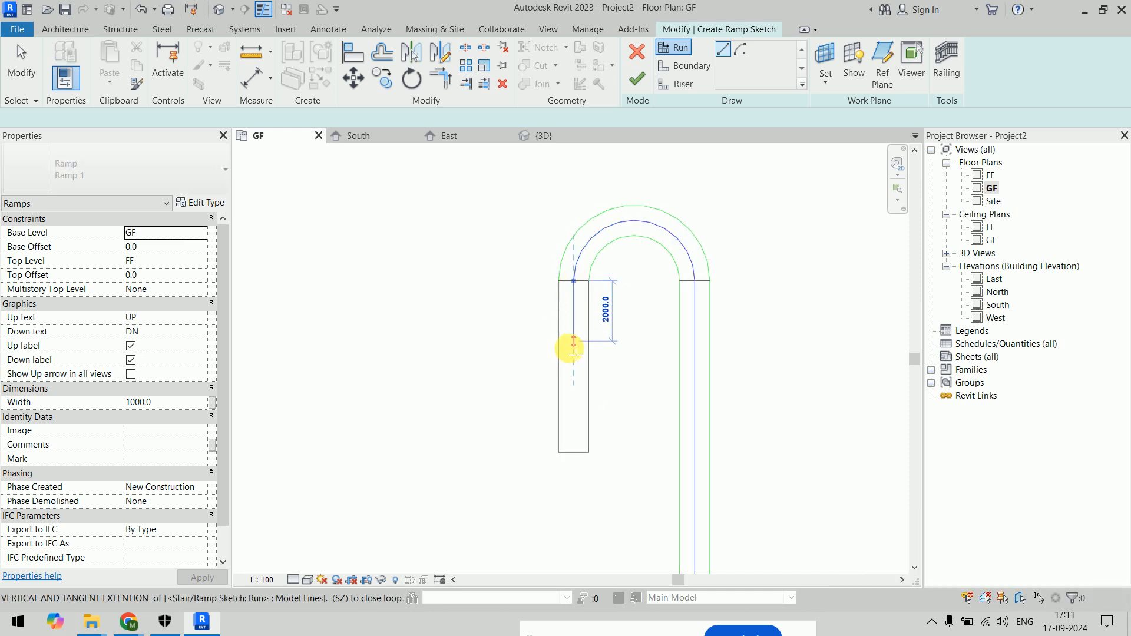
left_click(573, 512)
scroll(612, 436, "down", 2)
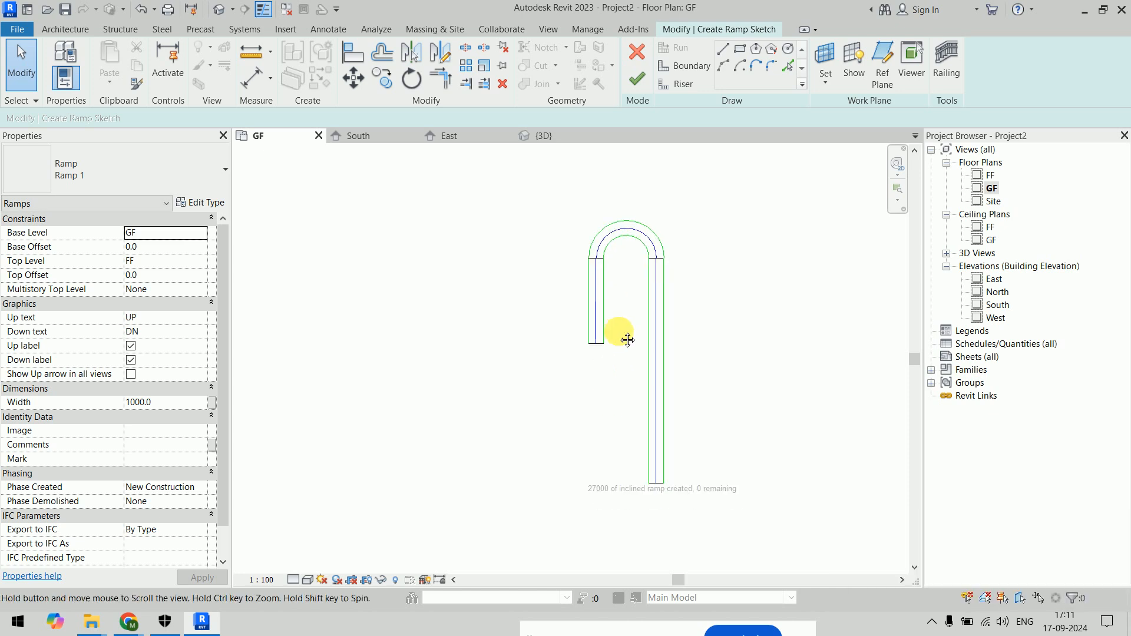
left_click(637, 78)
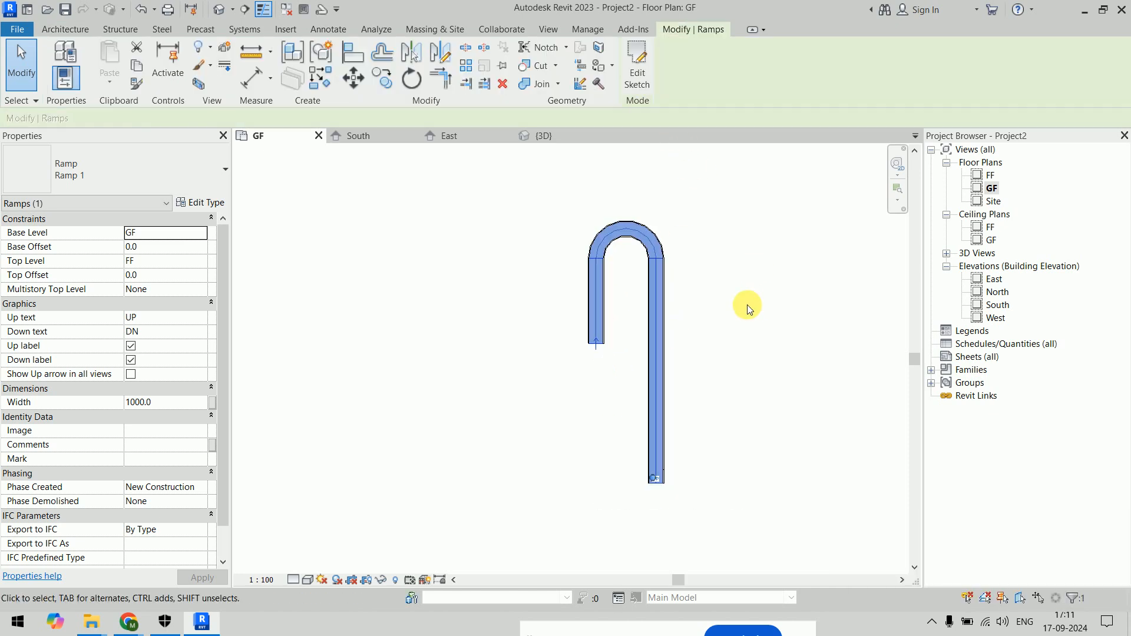
left_click(740, 287)
Examine the U-shaped ramp and its railings in the 3D view from several sides
scroll(642, 245, "up", 3)
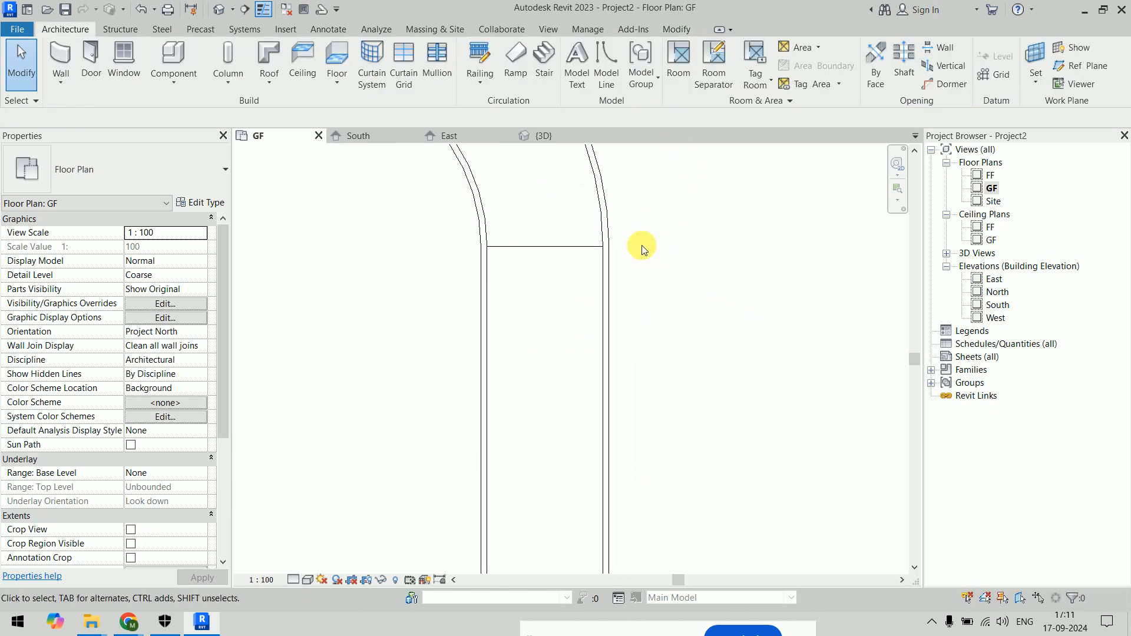
scroll(641, 245, "down", 4)
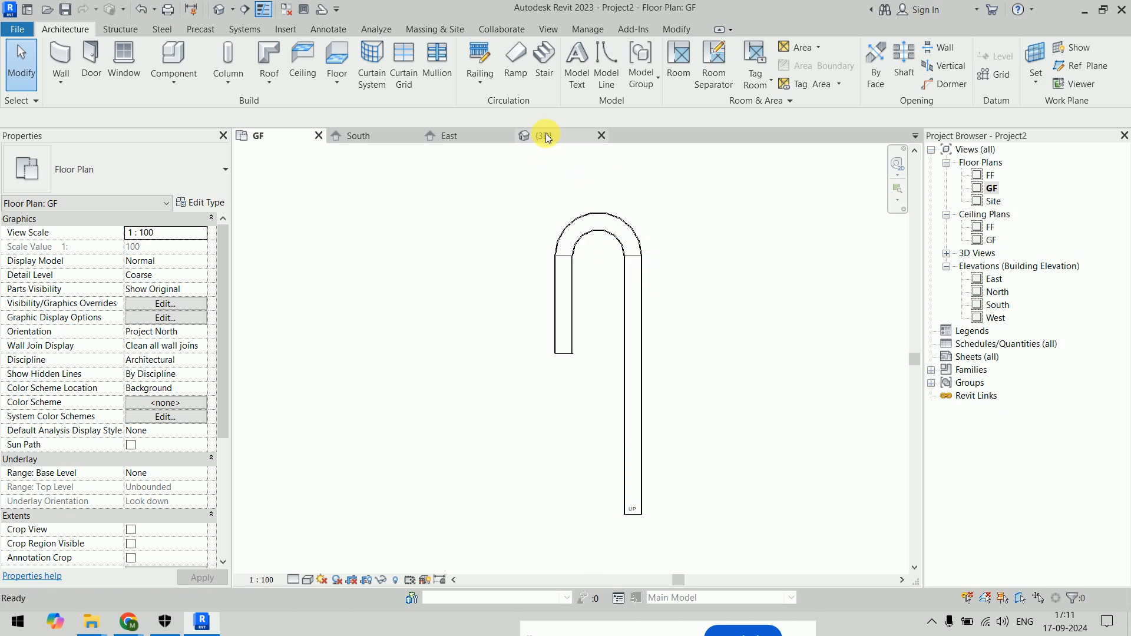
left_click(544, 135)
scroll(716, 398, "down", 2)
middle_click_drag(555, 480, 422, 420, "shift")
scroll(729, 408, "up", 4)
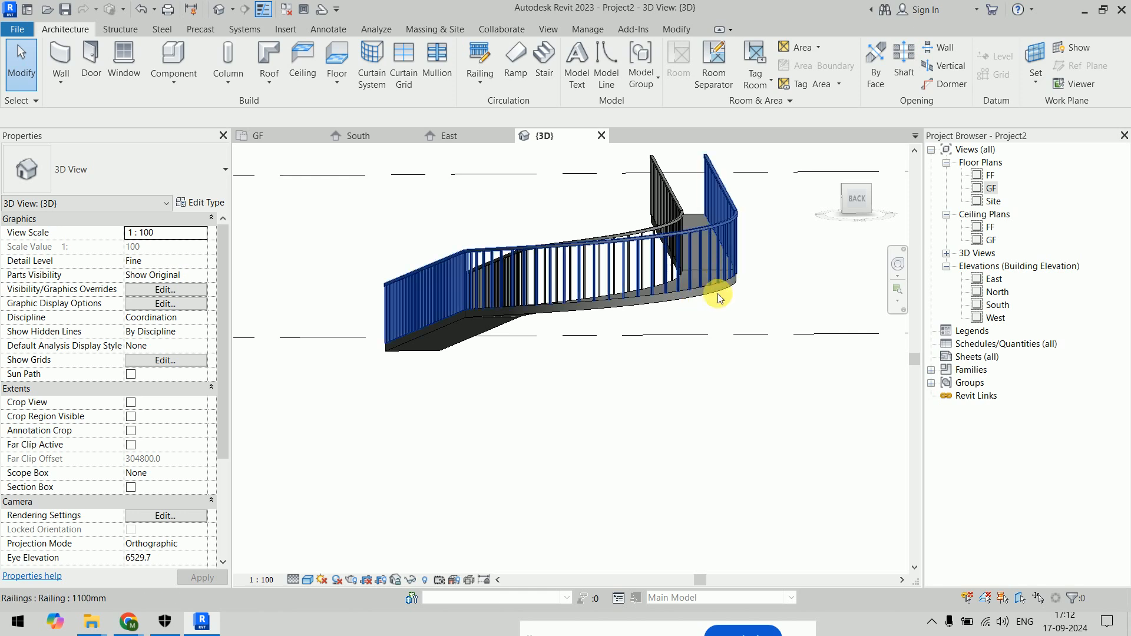
scroll(613, 372, "down", 4)
middle_click_drag(614, 371, 871, 403, "shift")
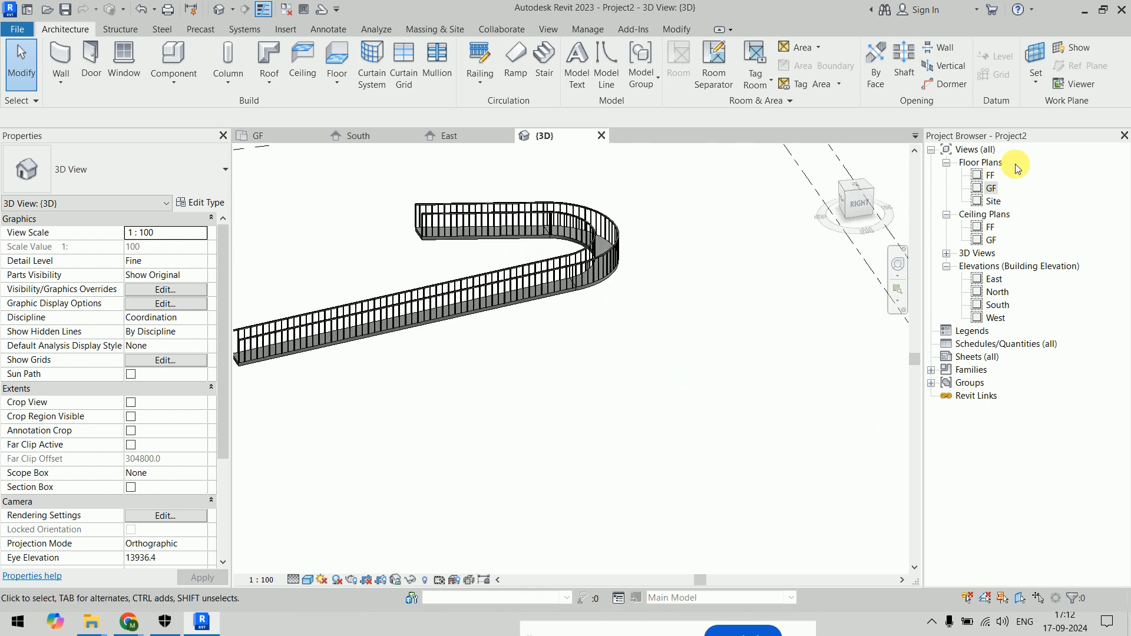
Delete the whole ramp with its railings from the GF floor plan and start a new ramp
double_click(992, 188)
scroll(694, 399, "down", 3)
left_click_drag(581, 288, 730, 517)
key("Delete")
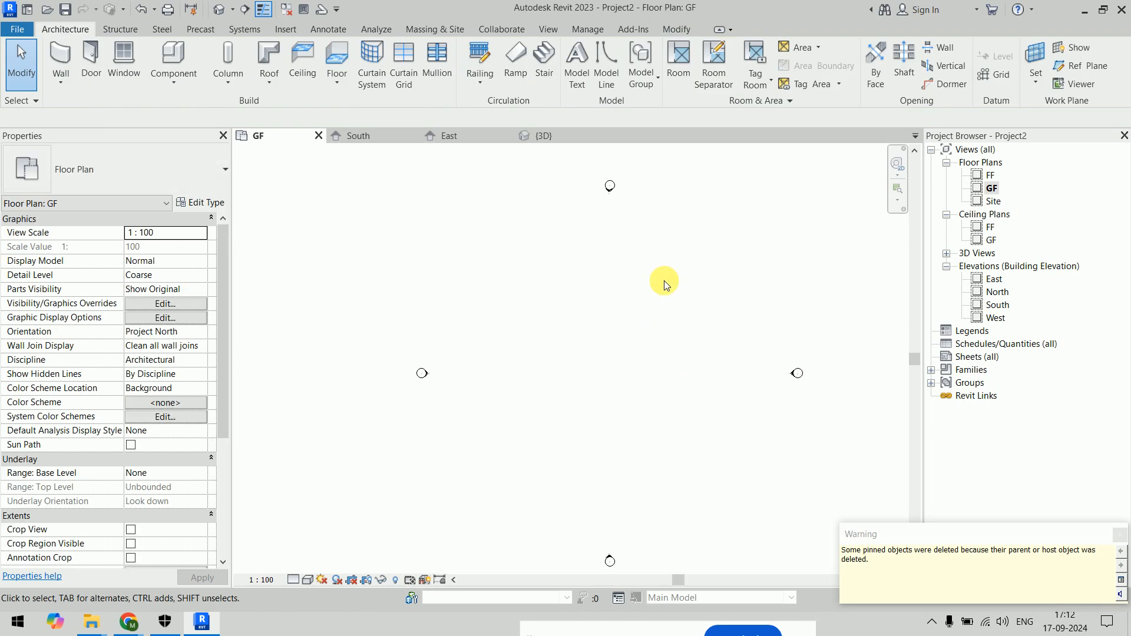
left_click(516, 61)
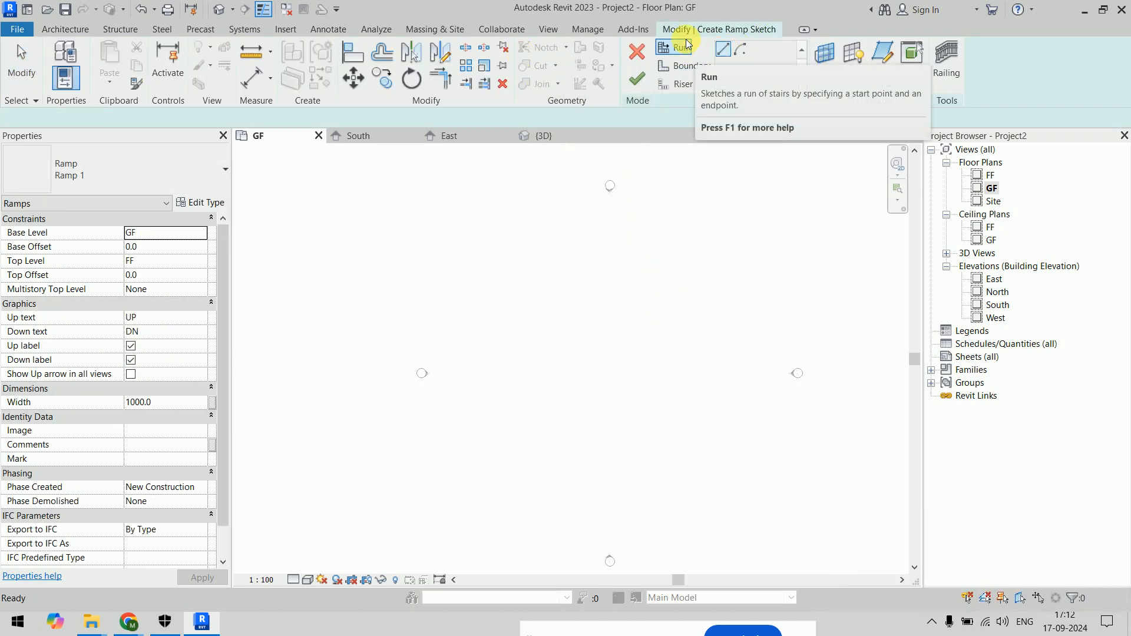
left_click(649, 440)
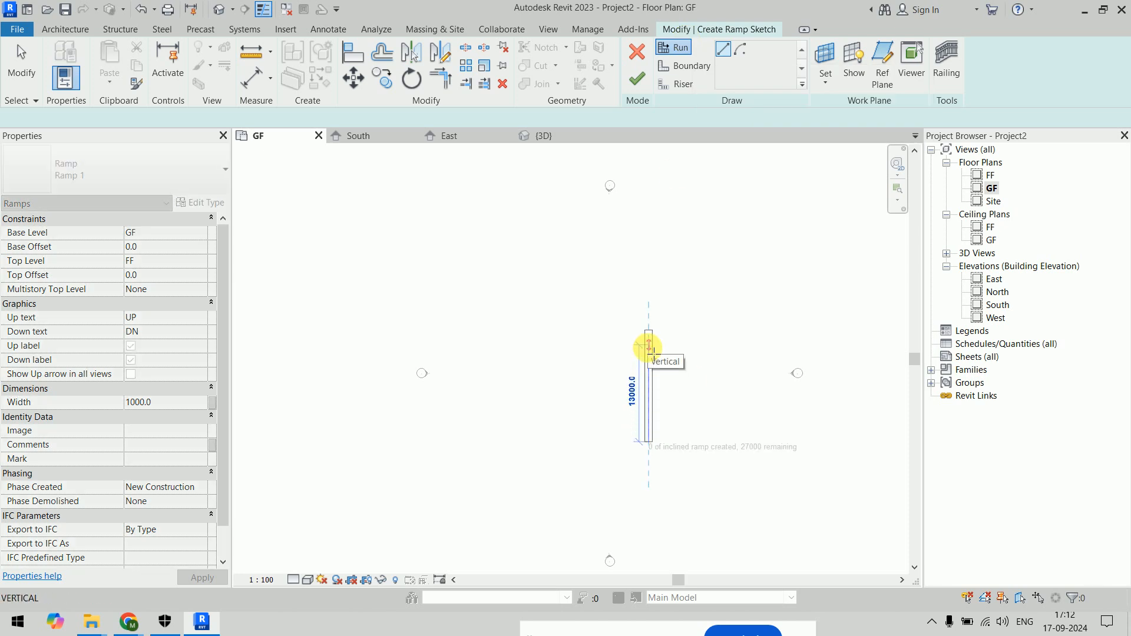
left_click(649, 347)
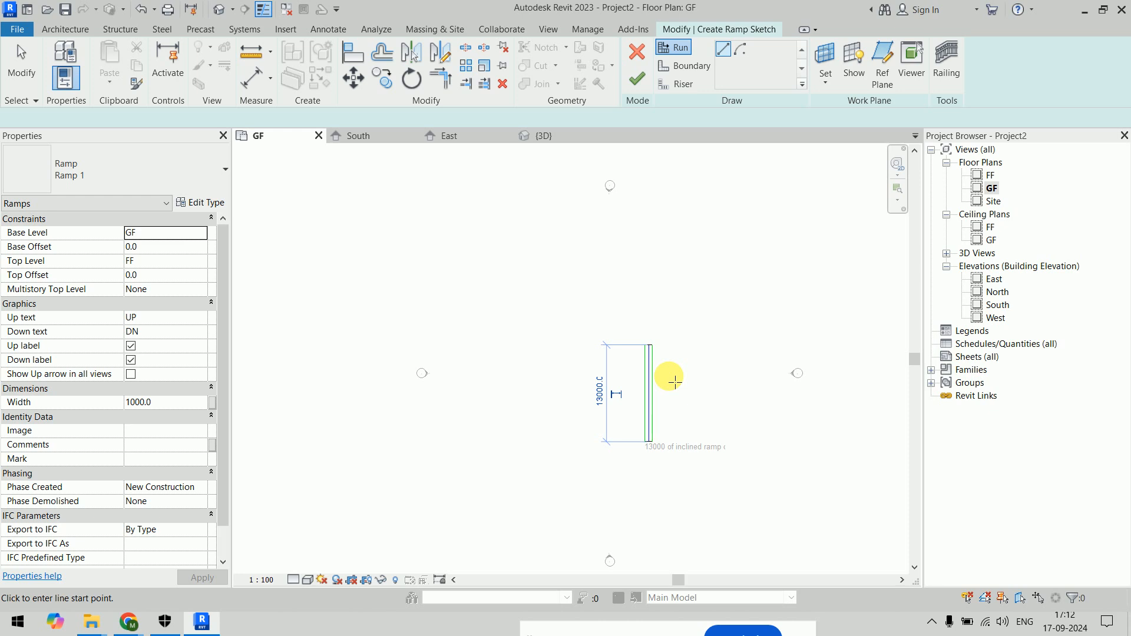
scroll(624, 377, "up", 5)
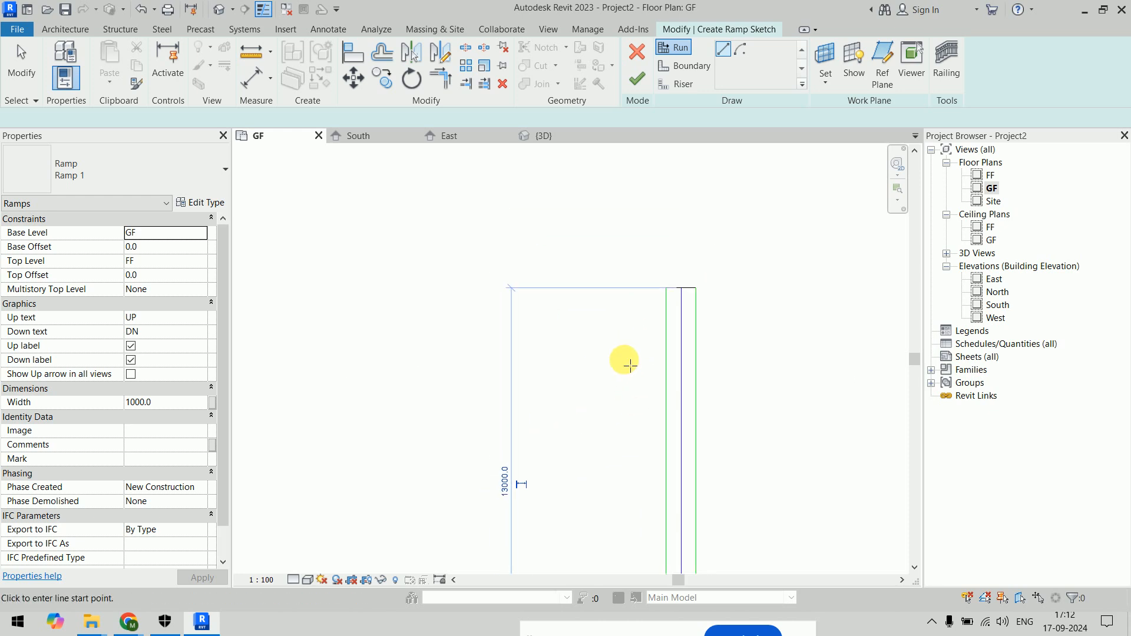
scroll(623, 265, "down", 4)
key("Escape")
left_click_drag(601, 222, 723, 541)
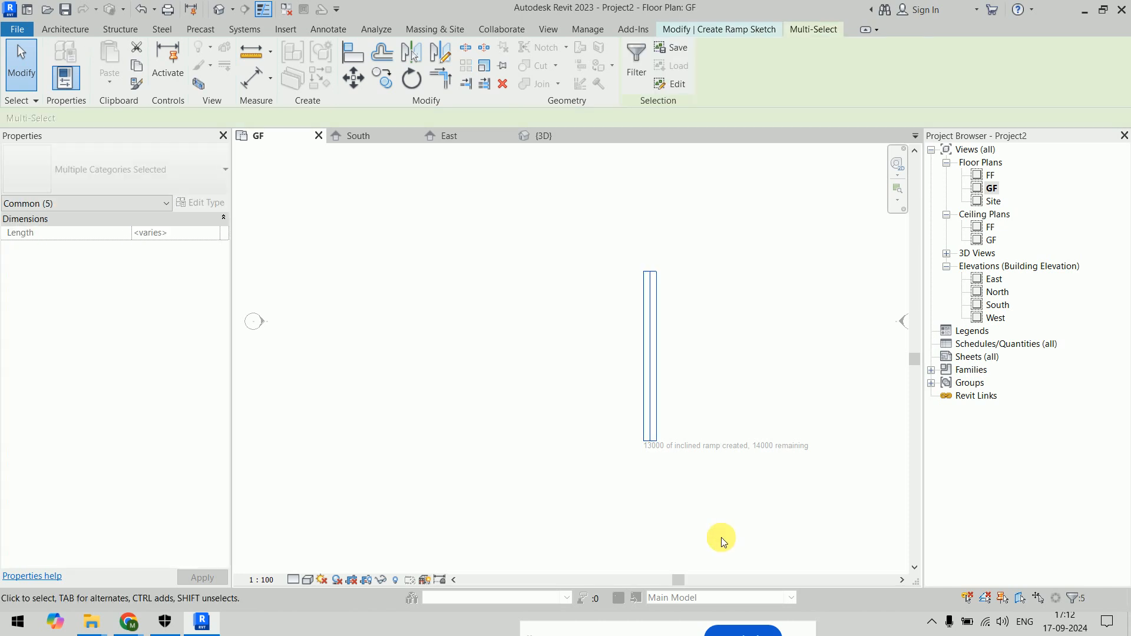
key("Delete")
Set the ramp width to 1800 and draw a vertical straight run 13000 long
left_click(688, 49)
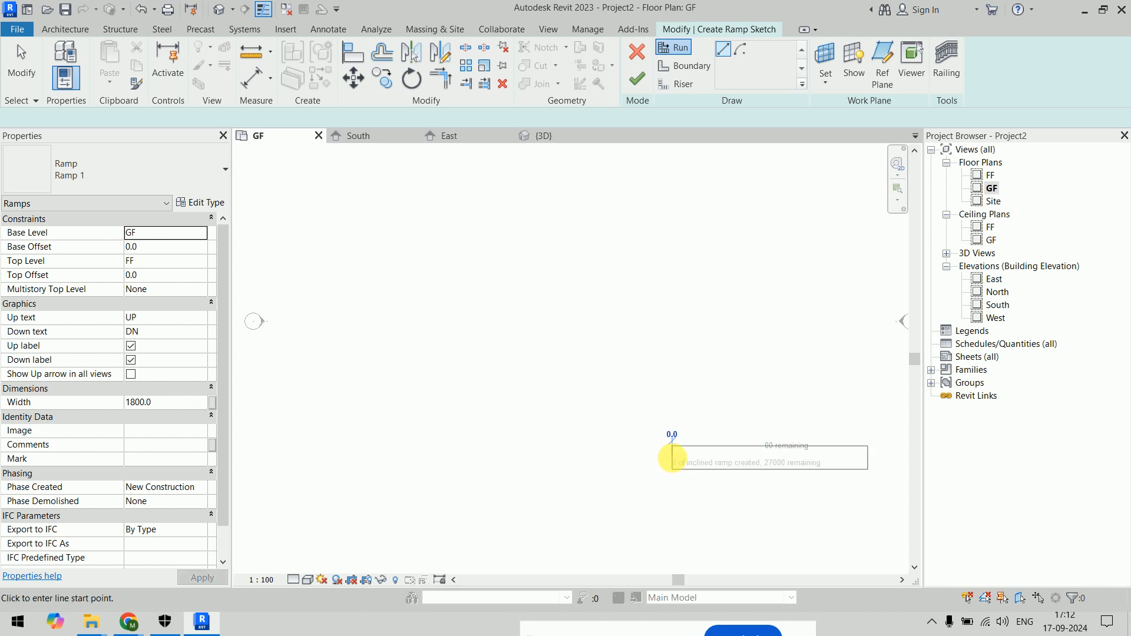
left_click(672, 457)
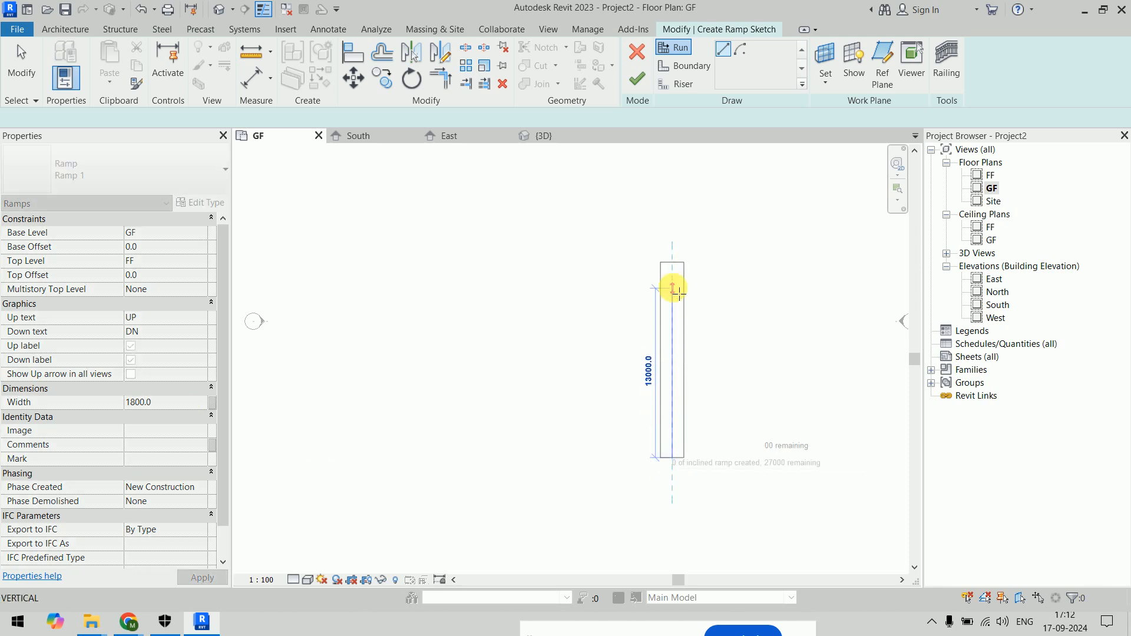
left_click(674, 289)
Draw a 180° arc run with a radius of about 1720 from the straight run's upper end, centred to its left
left_click(741, 49)
scroll(644, 256, "up", 3)
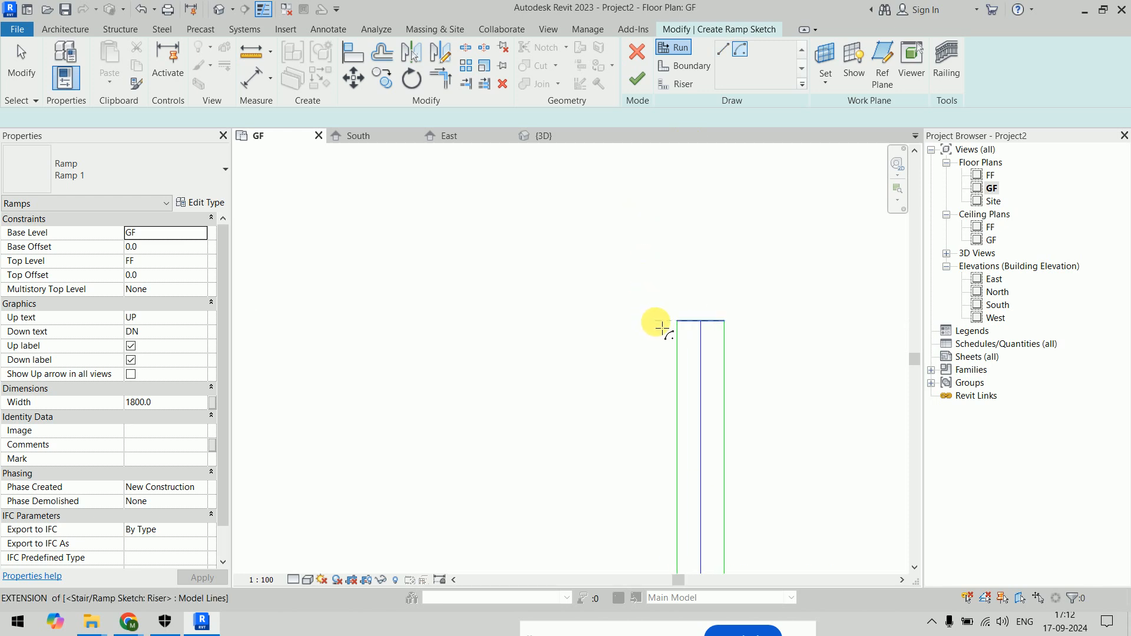
left_click(657, 324)
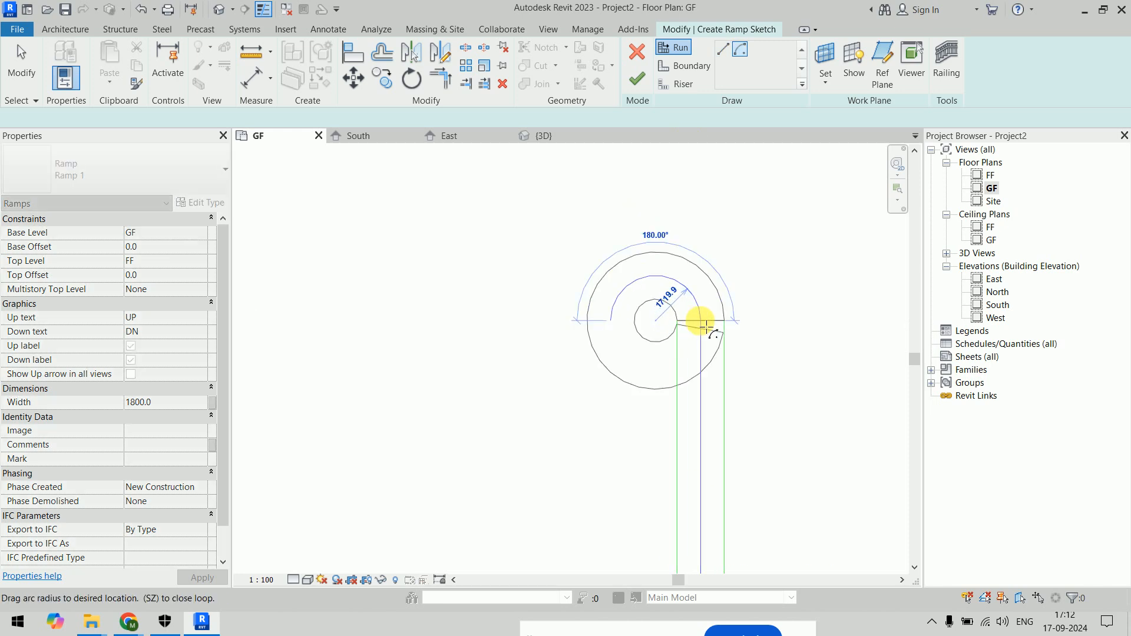
type("180")
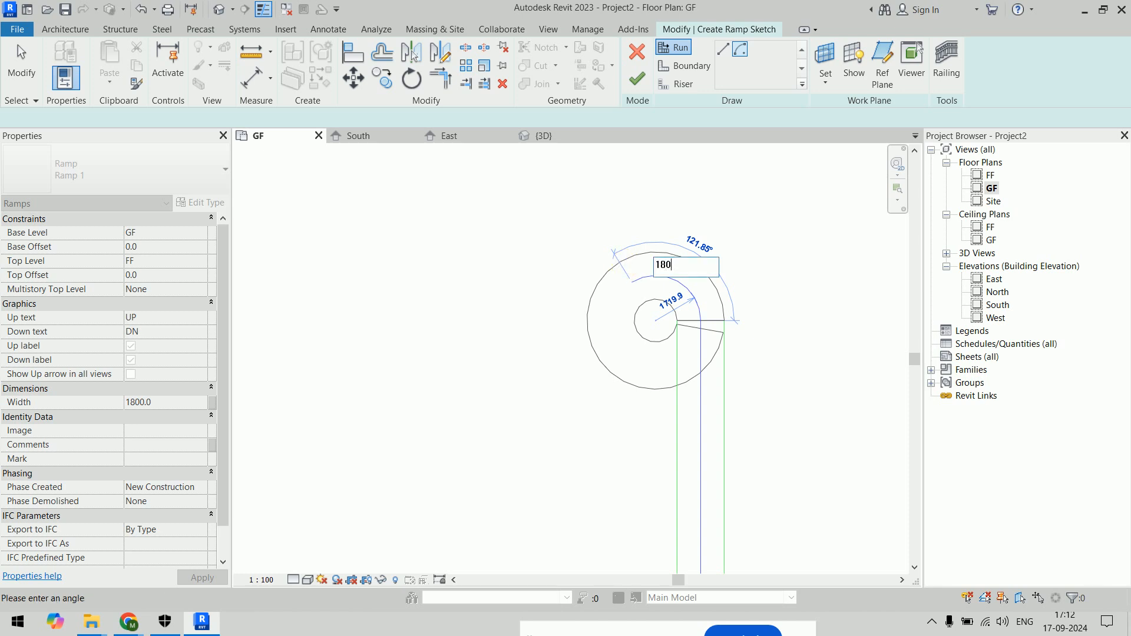
key("Return")
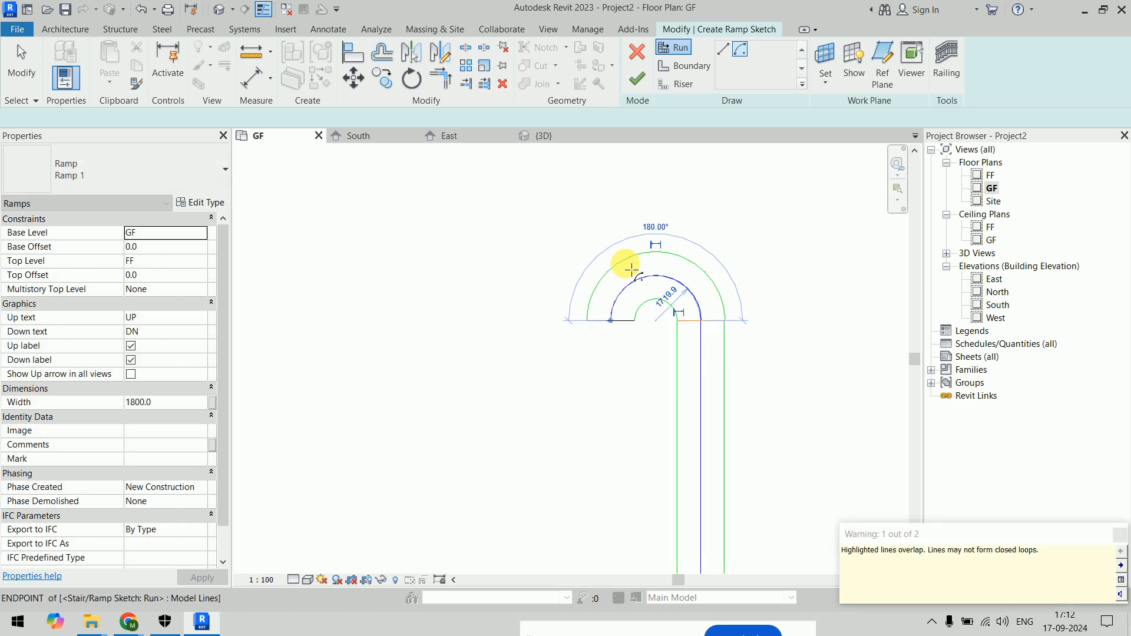
Draw a straight run about 8597 long downward from the arc's left end, and finish the ramp
left_click(723, 49)
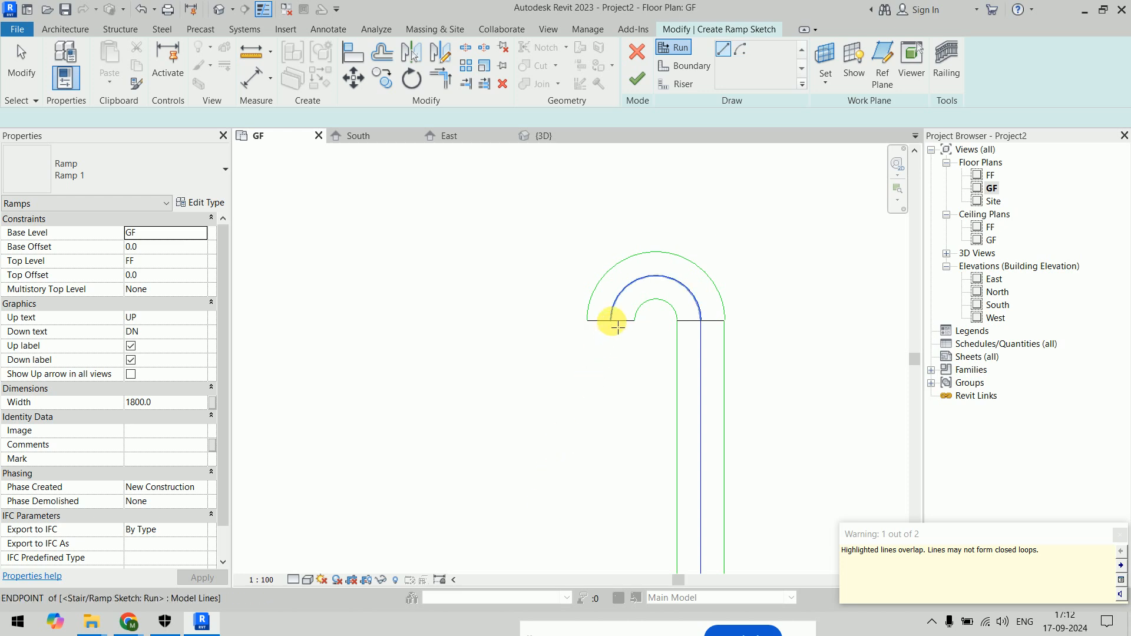
left_click(611, 320)
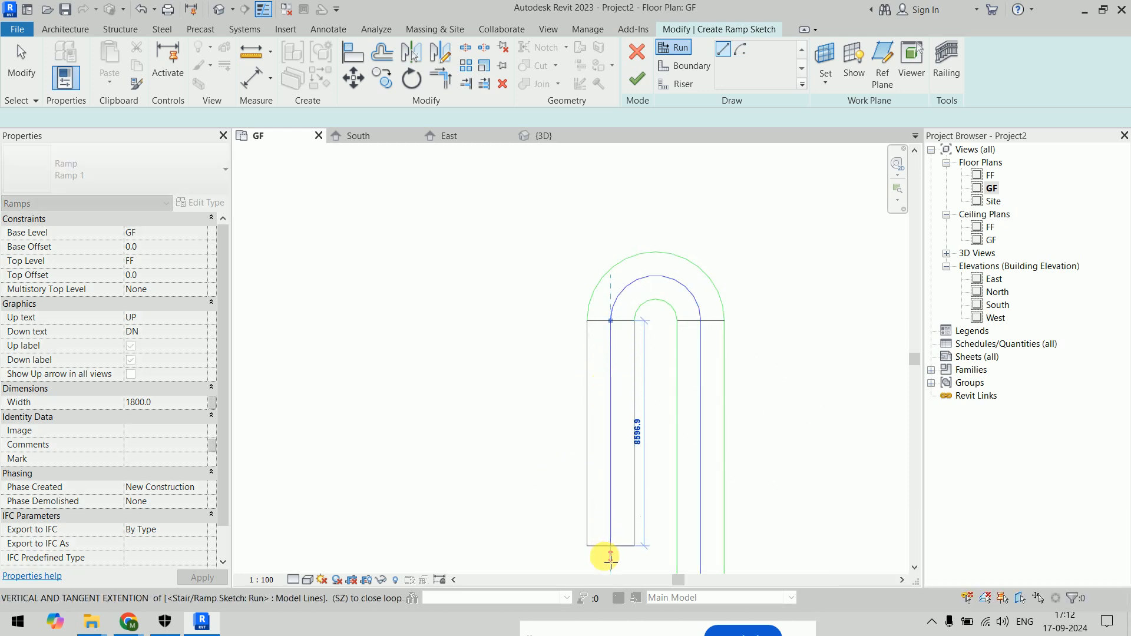
left_click(607, 560)
key("Escape")
scroll(775, 408, "down", 3)
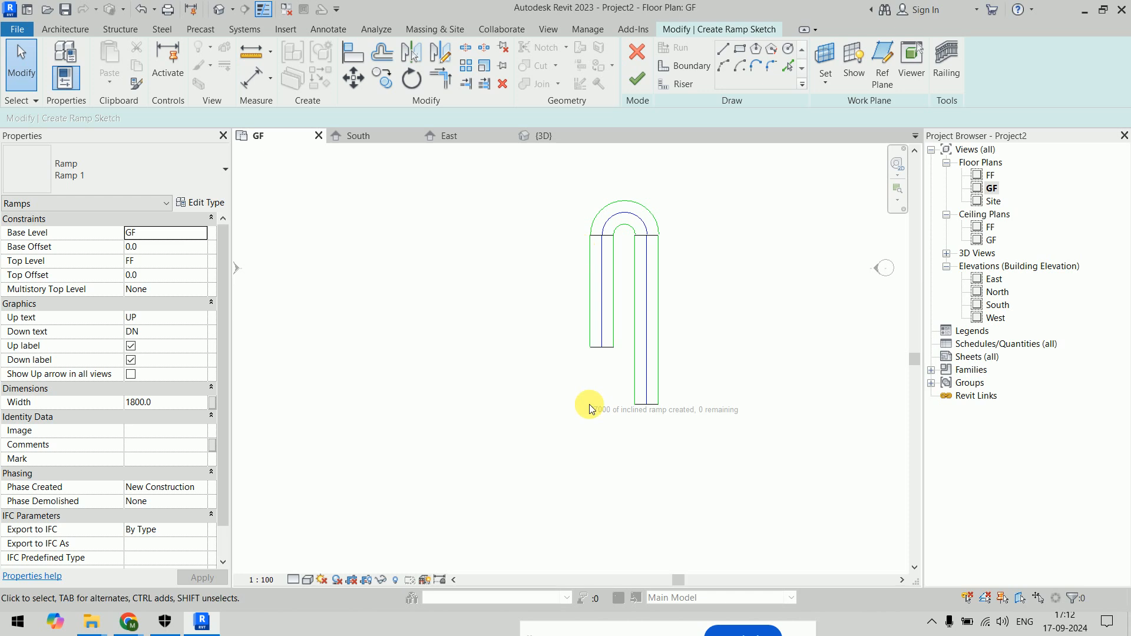
left_click(637, 79)
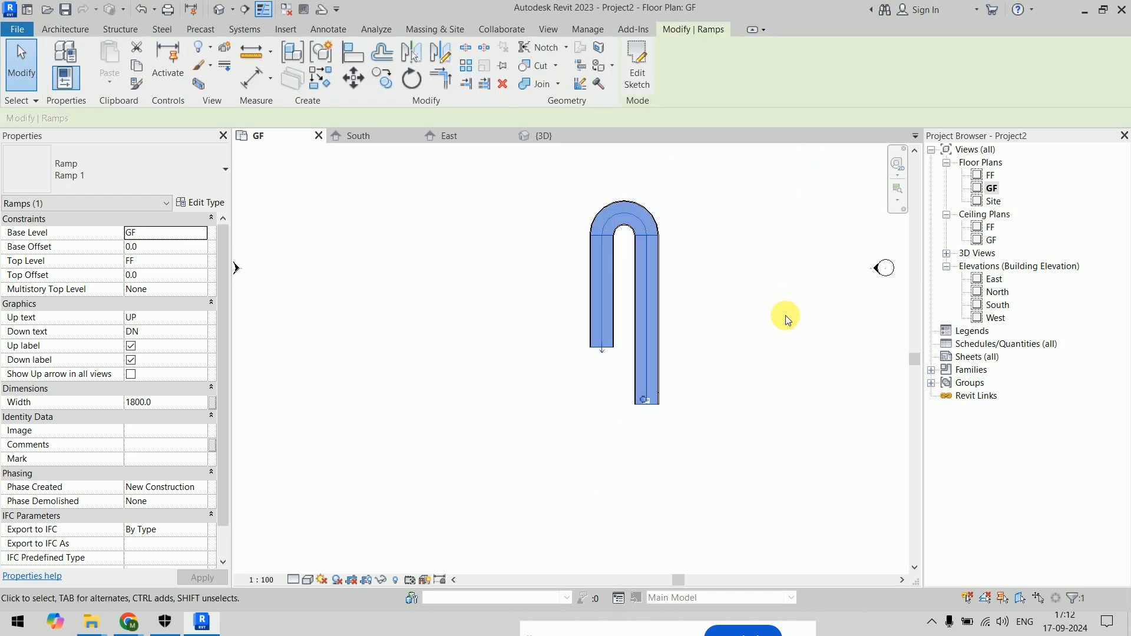
left_click(787, 318)
Delete both railings of the ramp in the 3D view
left_click(543, 136)
middle_click_drag(626, 404, 682, 410)
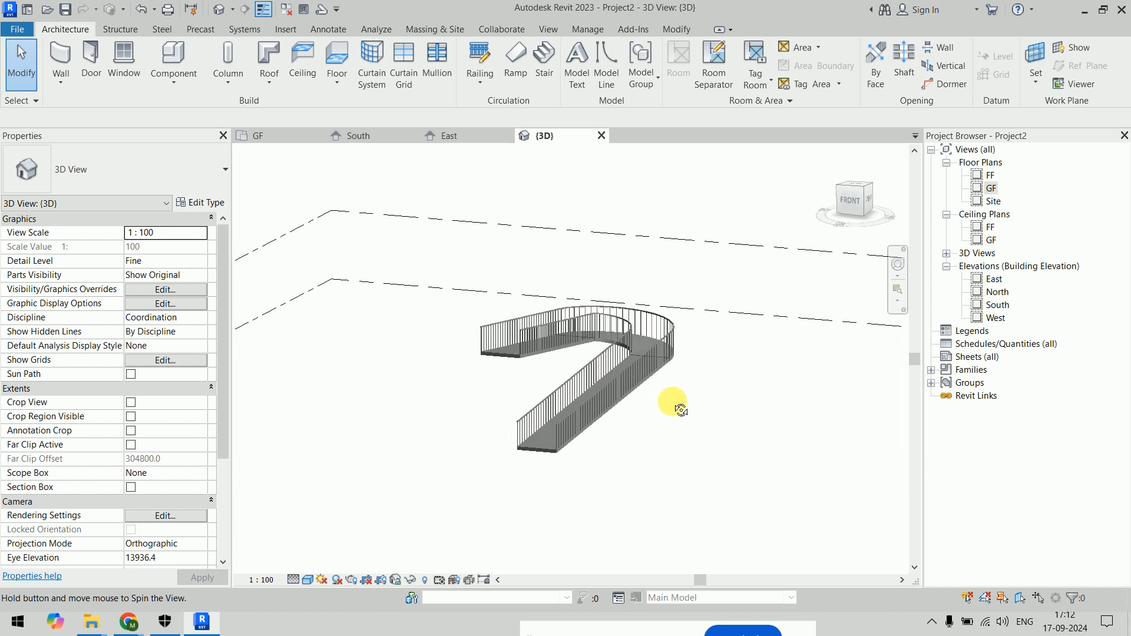
left_click(592, 304)
key("Delete")
left_click(589, 318)
key("Delete")
middle_click_drag(758, 453, 718, 474, "shift")
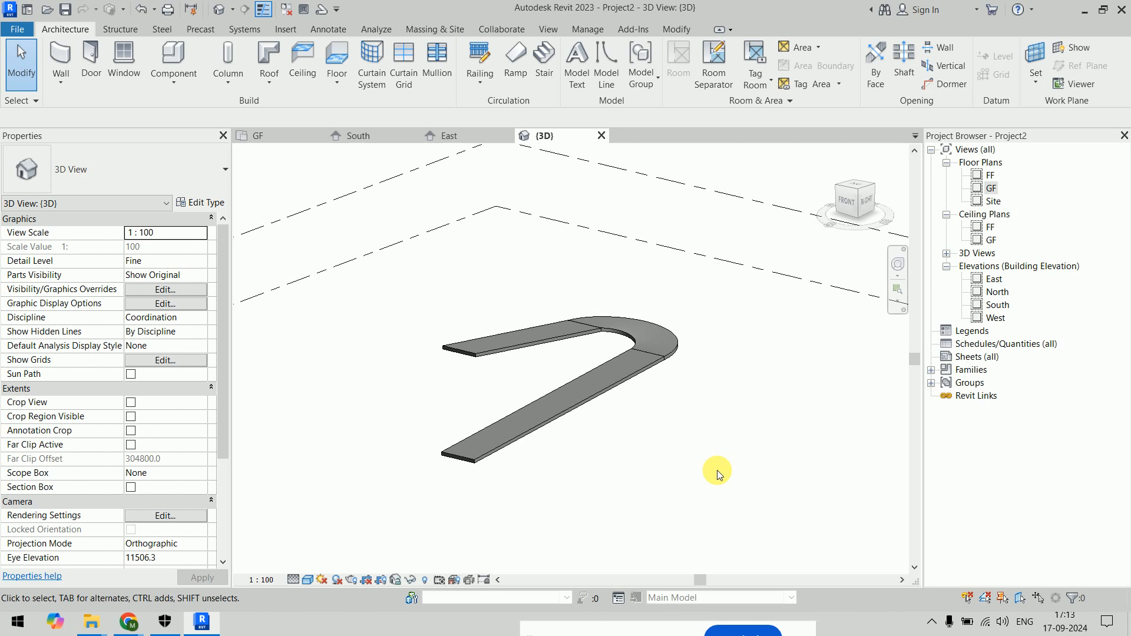
Delete the 1800 wide ramp from the model, with the GF floor plan open
left_click(598, 393)
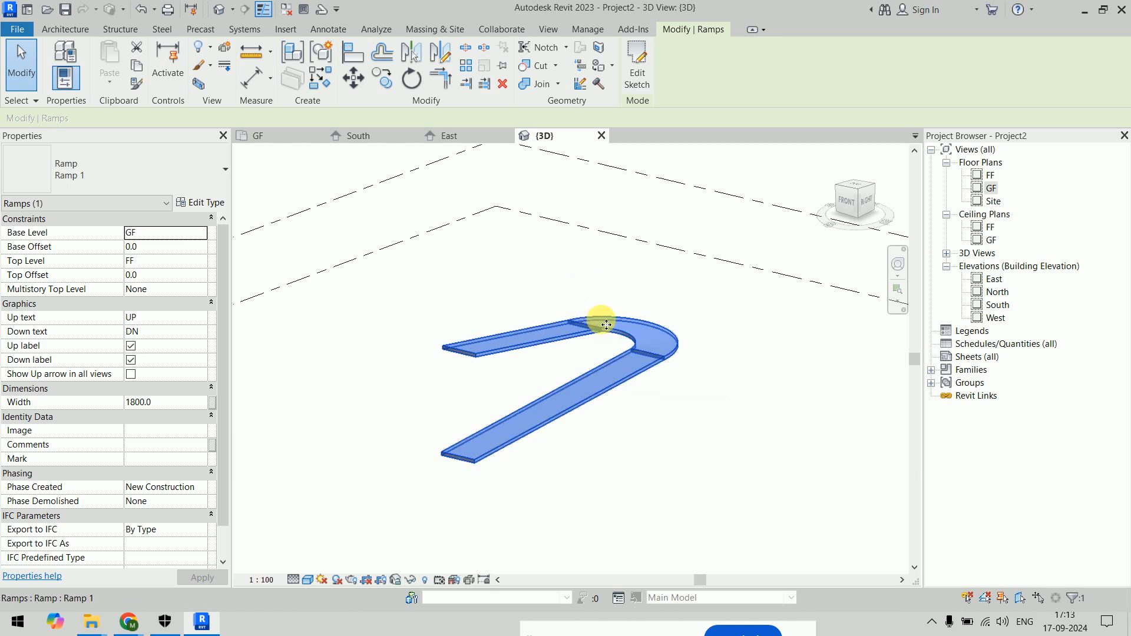
left_click(284, 136)
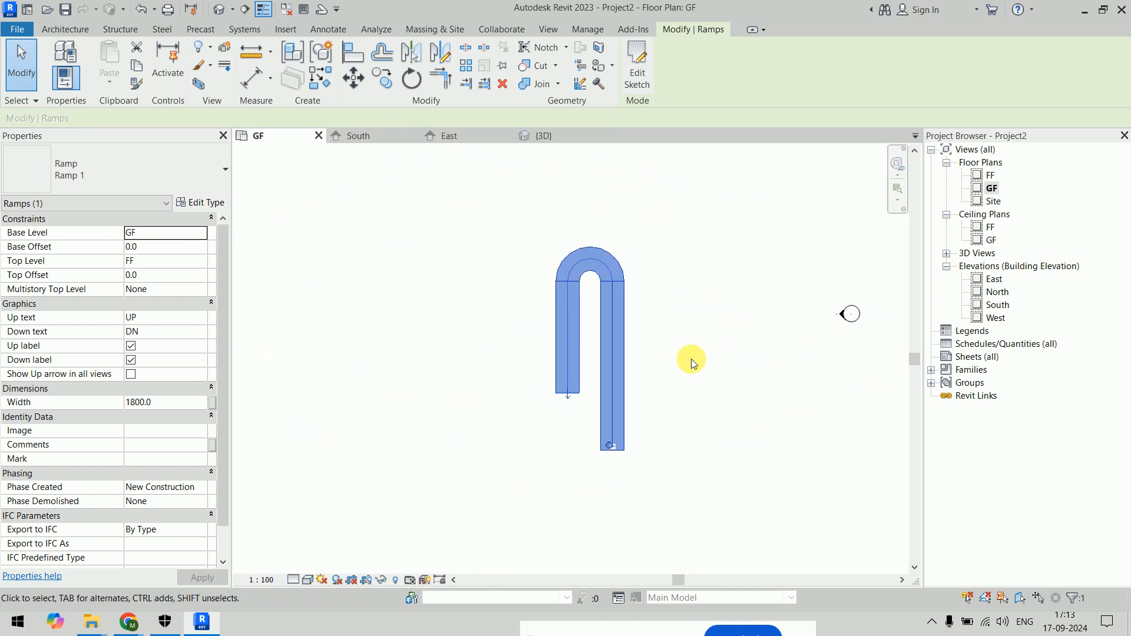
key("Delete")
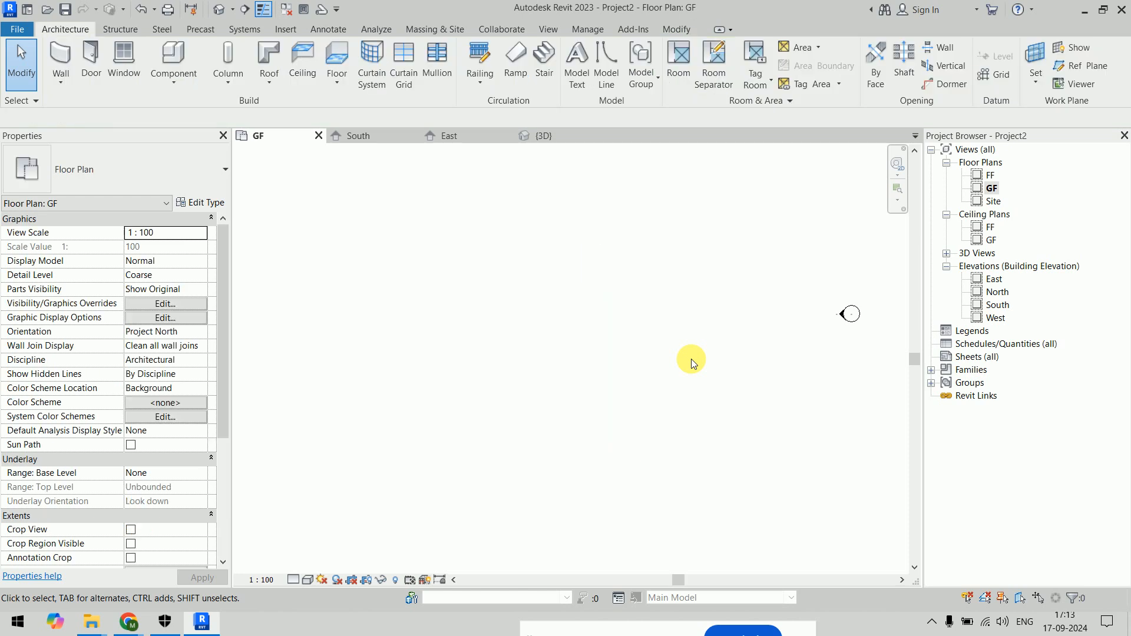
Start a new ramp on the GF plan and draw a vertical straight run 12000 long
left_click(516, 59)
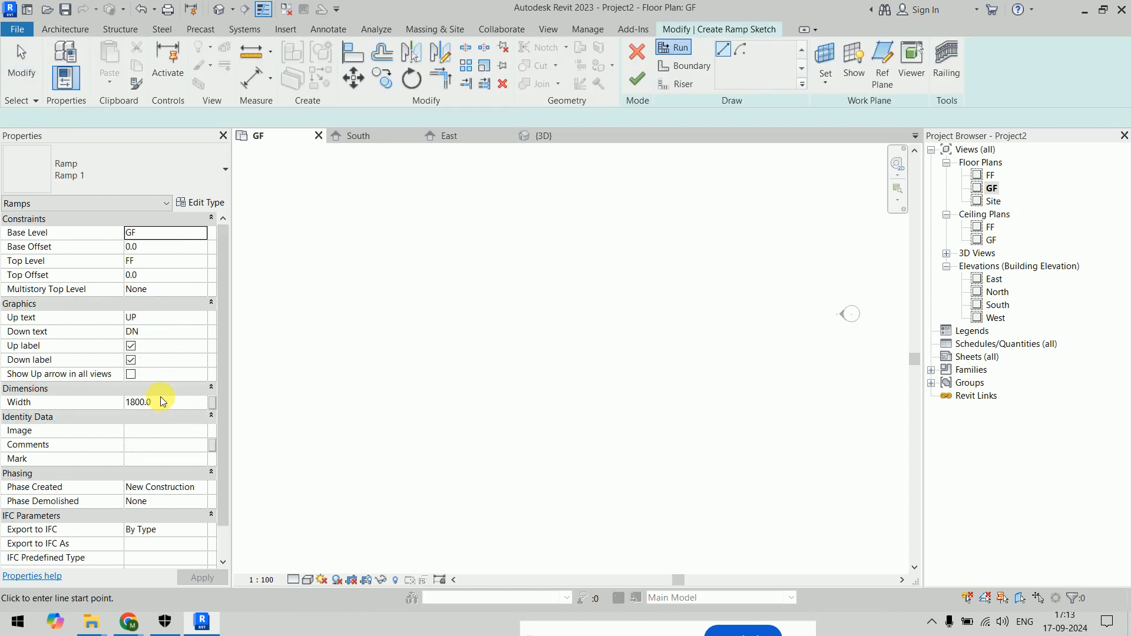
left_click(207, 203)
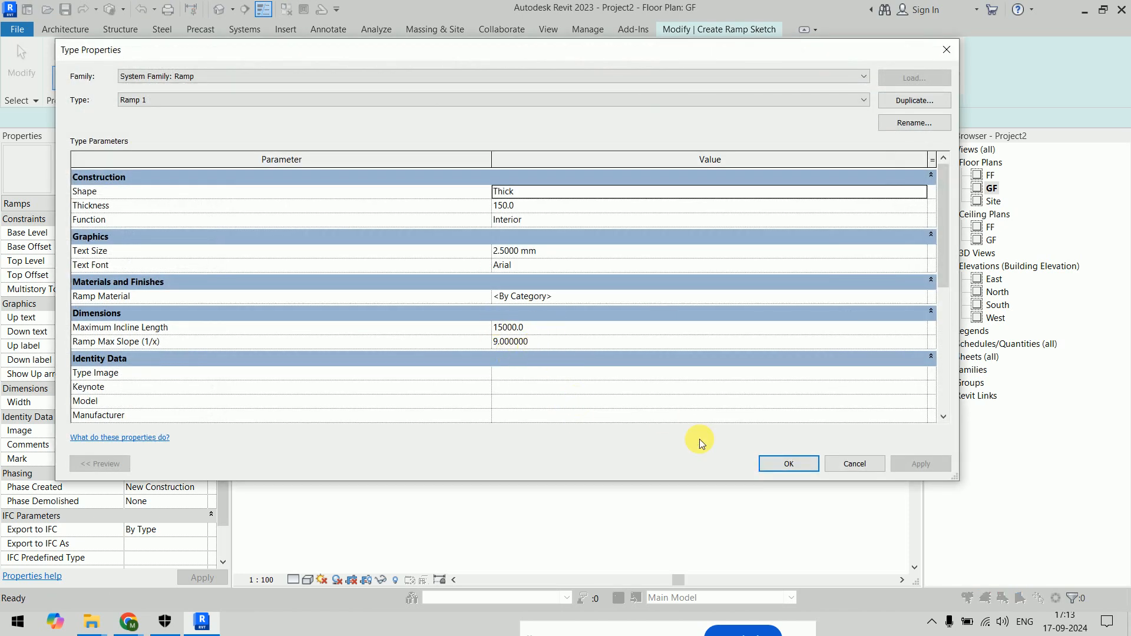
left_click(804, 466)
left_click(644, 468)
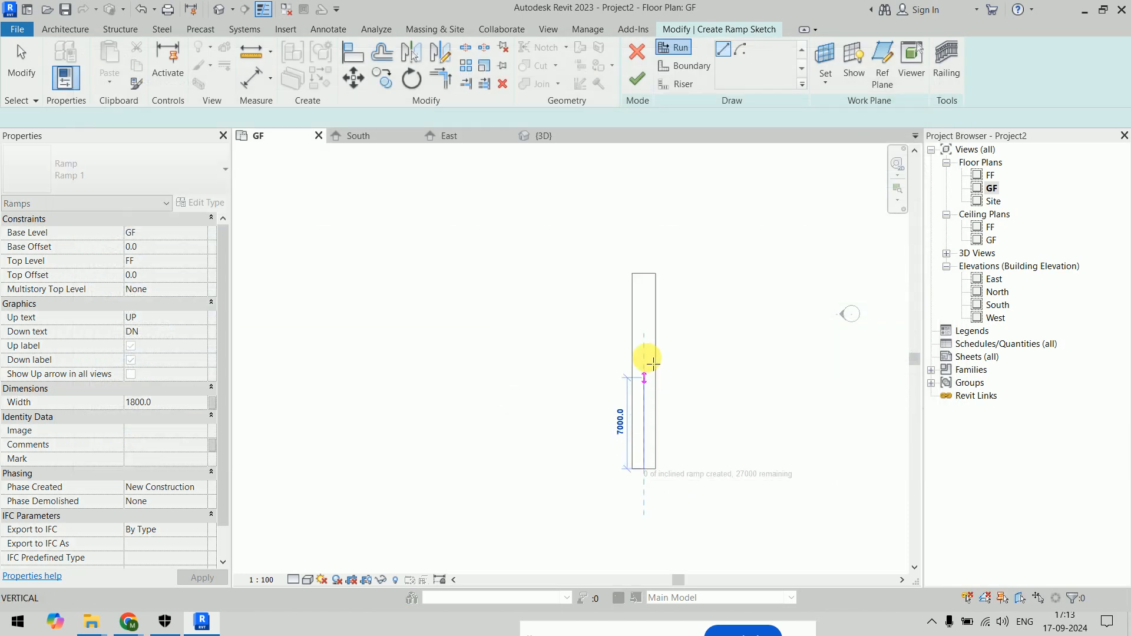
left_click(645, 312)
Set the Ramp 1 type's maximum slope (1/x) to 12
scroll(674, 282, "up", 3)
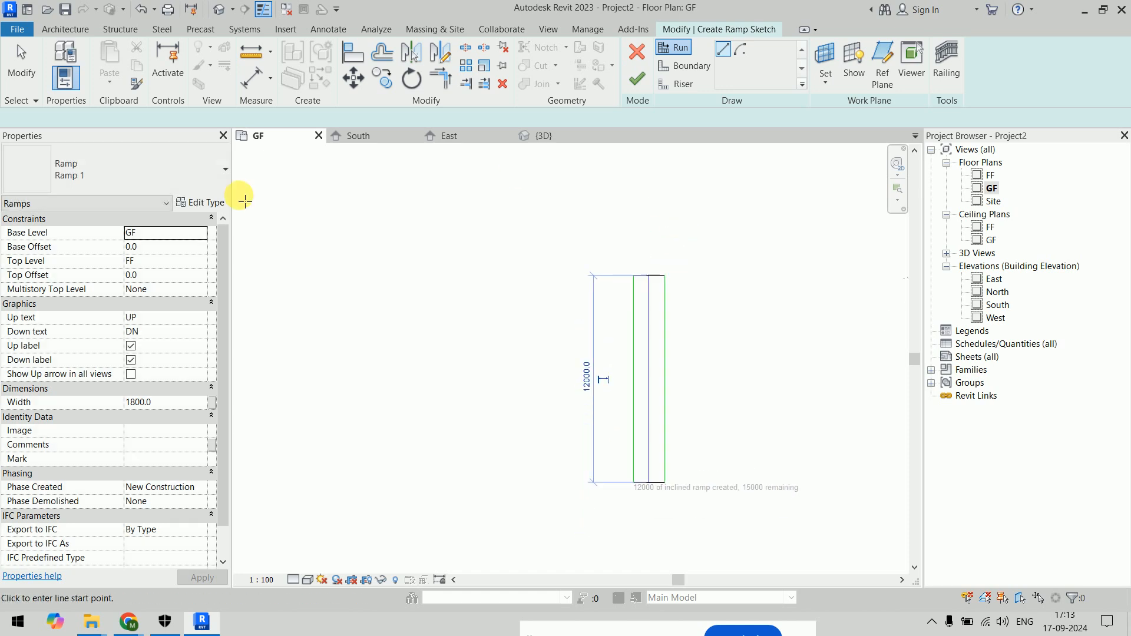
left_click(201, 202)
left_click(589, 342)
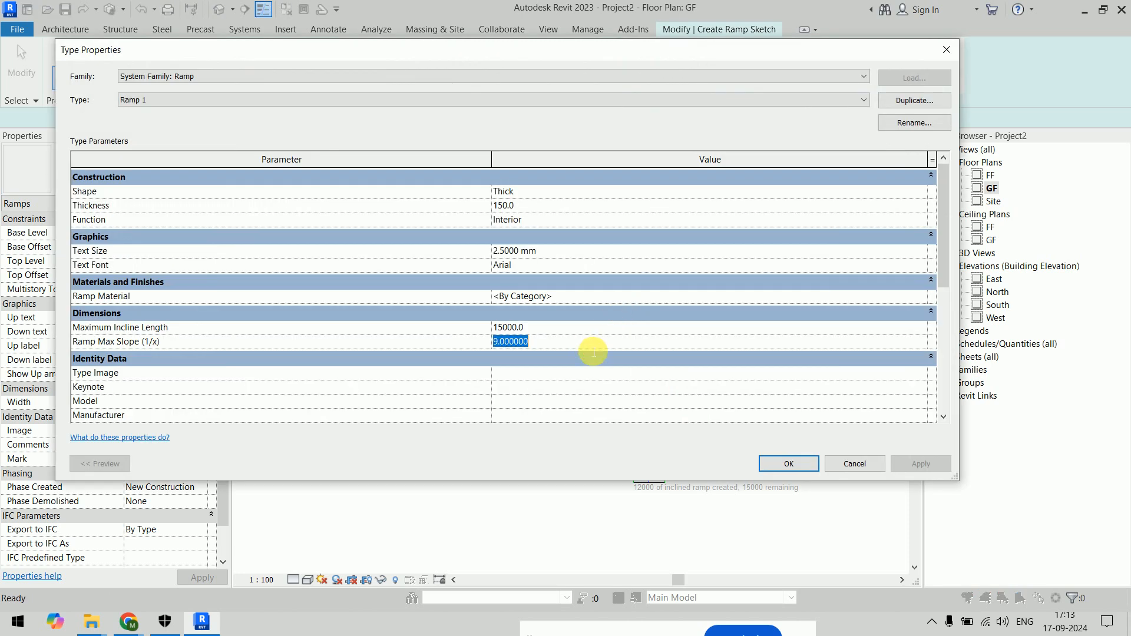
type("12")
key("Return")
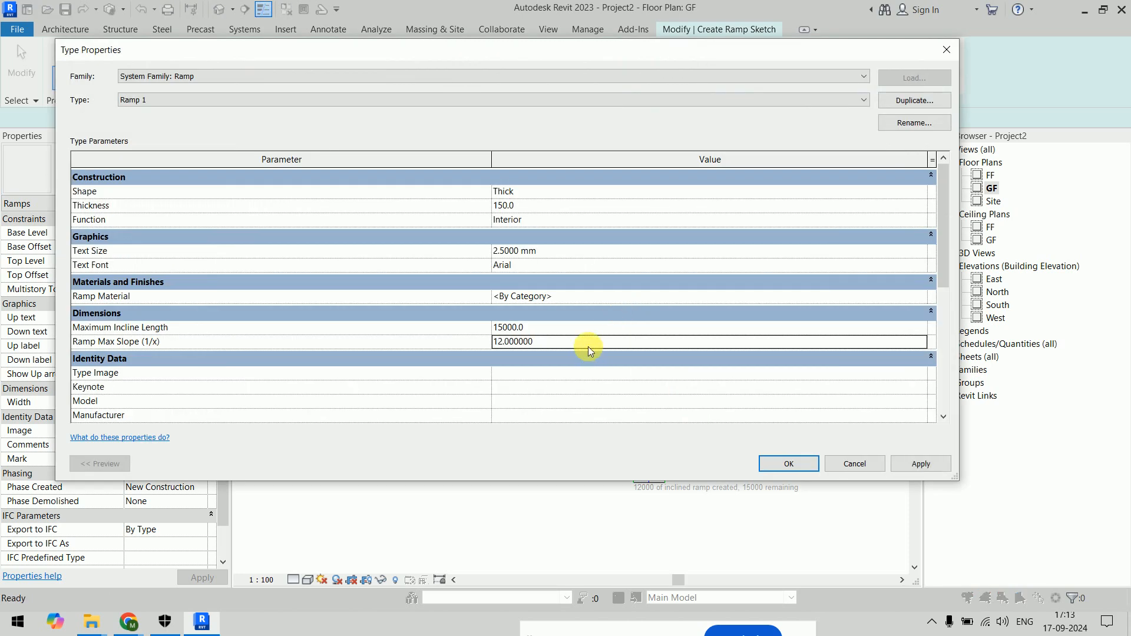
left_click(767, 460)
Draw a 180° arc run with a radius of about 1866 from the upper end of the straight run, curving to the left
left_click(744, 52)
scroll(594, 261, "up", 2)
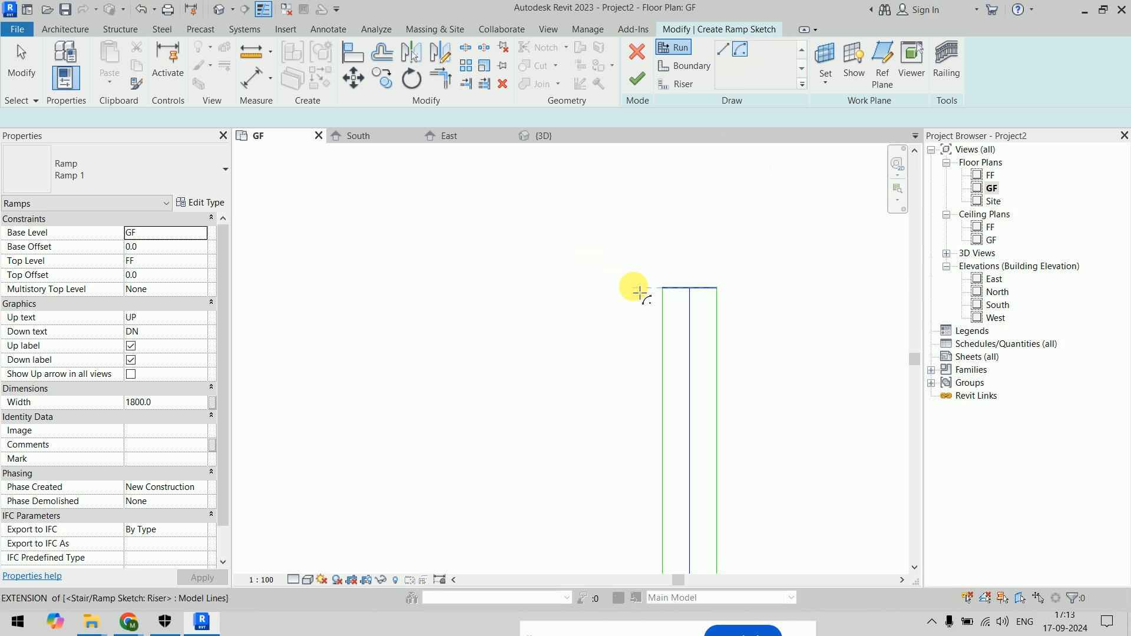
left_click(639, 291)
left_click(689, 288)
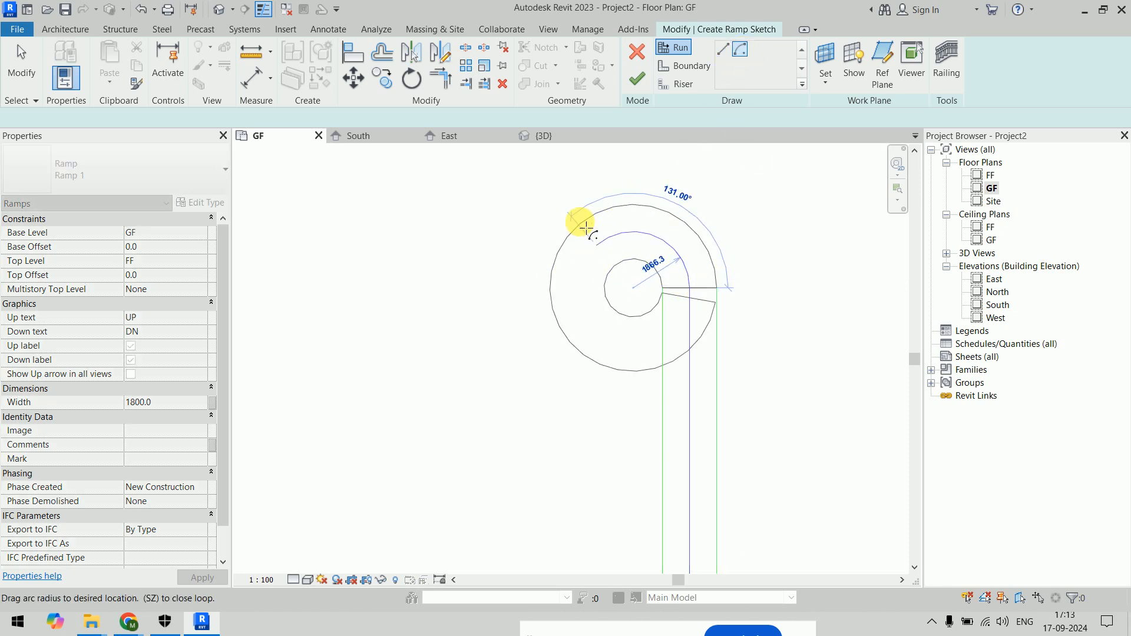
type("180")
key("Return")
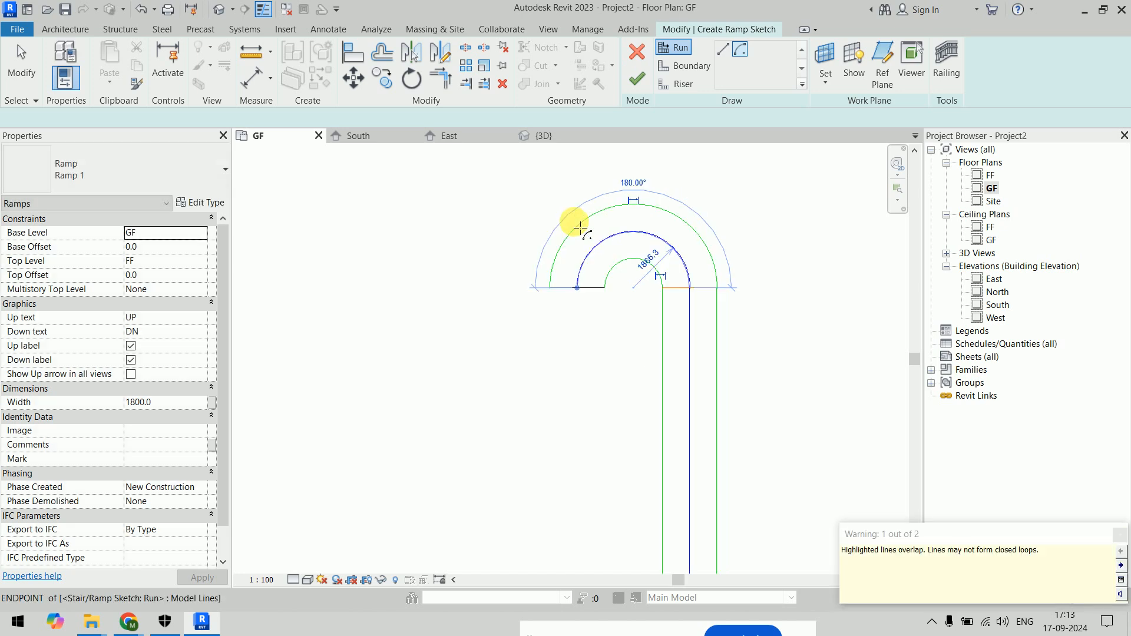
Switch the run to straight lines and set the Ramp 1 type's maximum slope (1/x) to 9
left_click(723, 49)
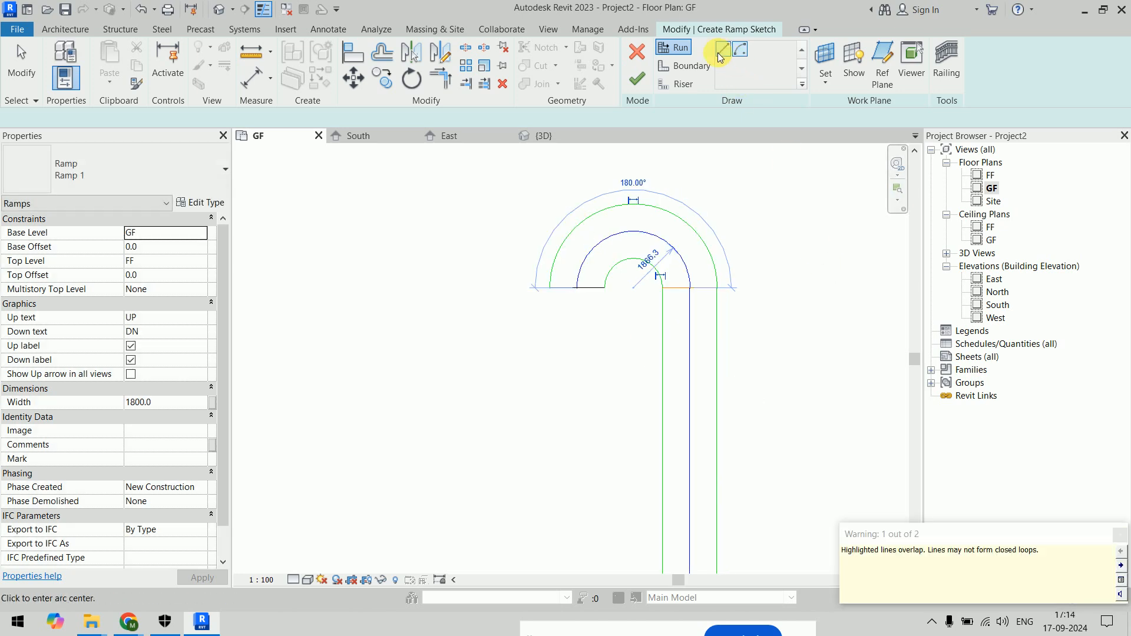
left_click(199, 203)
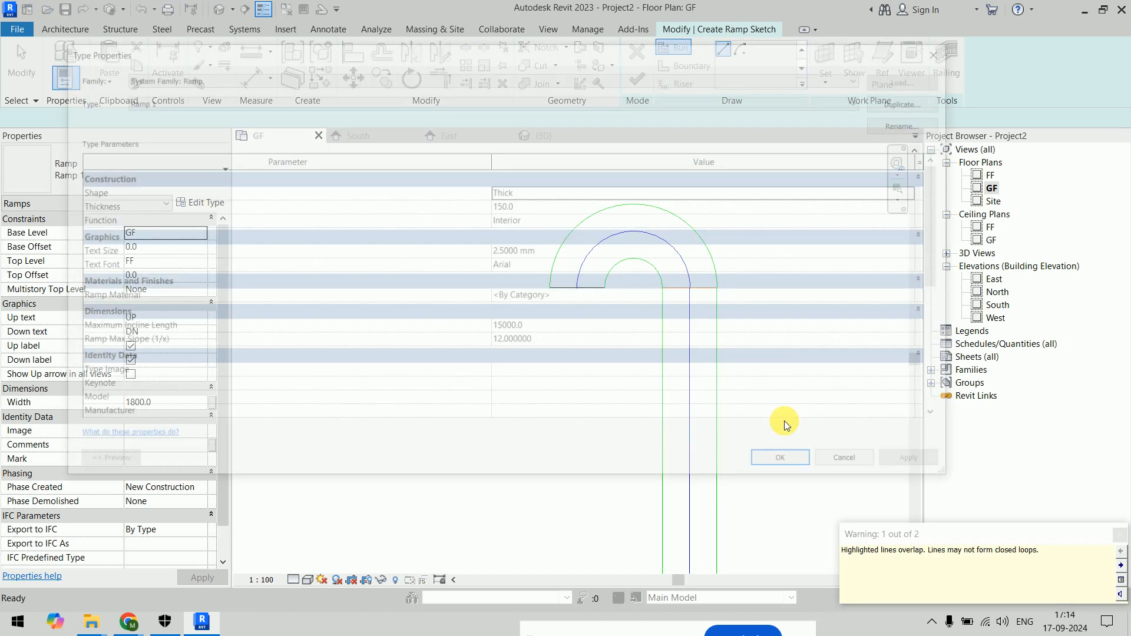
left_click(666, 346)
type("9")
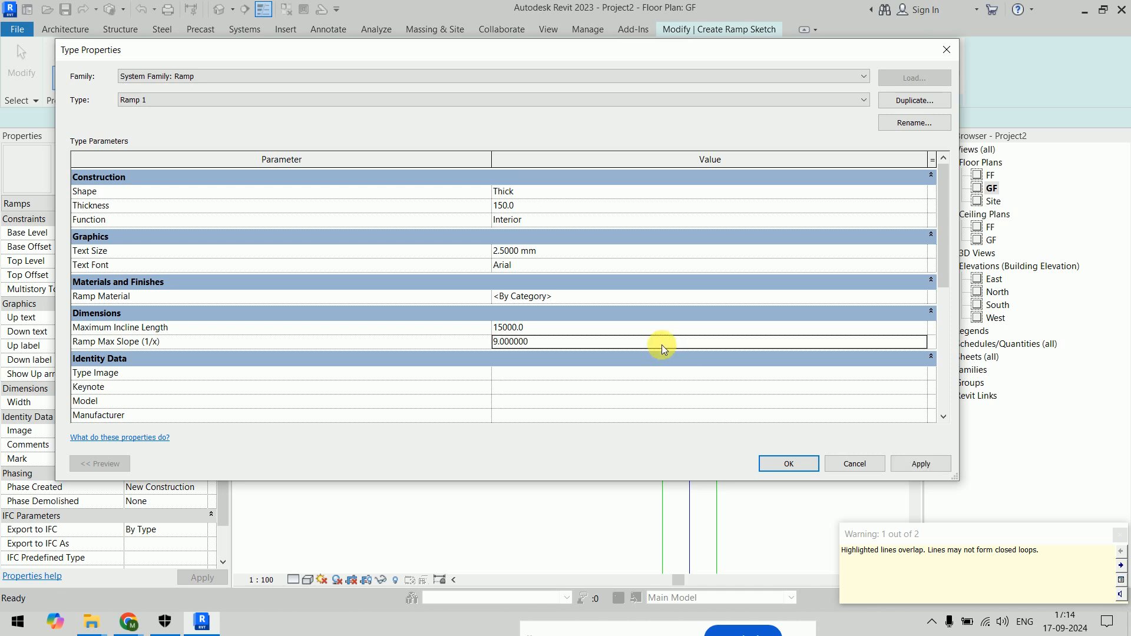
left_click(788, 463)
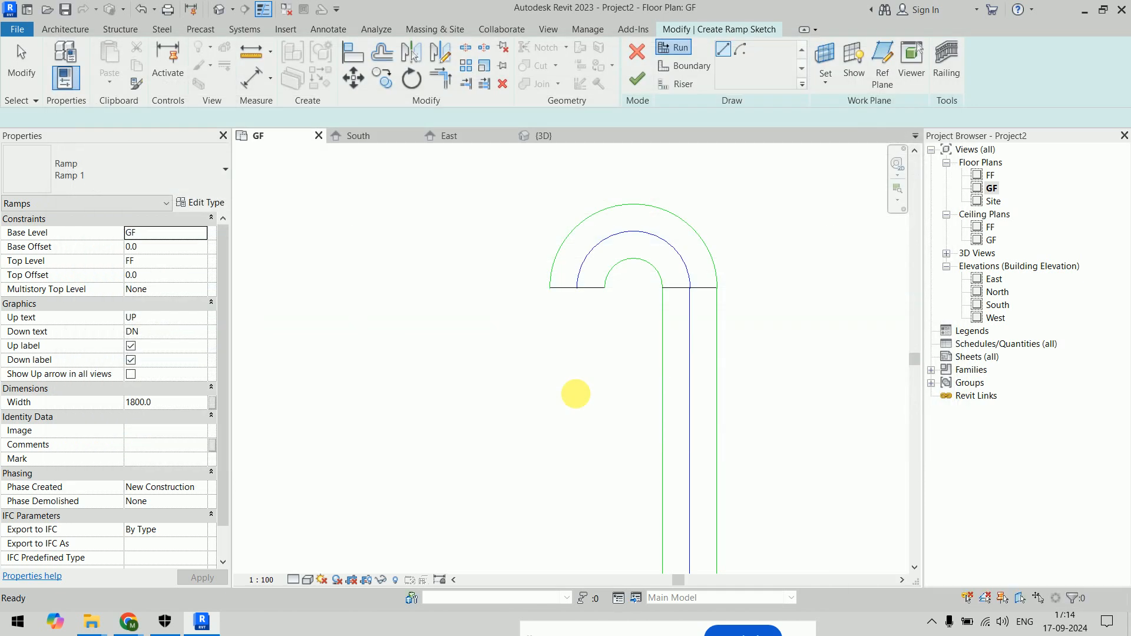
Draw a straight run downward from the arc's left end using the whole remaining ramp length, and finish the ramp
left_click(576, 288)
scroll(576, 353, "down", 1)
scroll(575, 496, "down", 1)
middle_click_drag(576, 494, 605, 294)
left_click(605, 386)
middle_click_drag(773, 342, 729, 420)
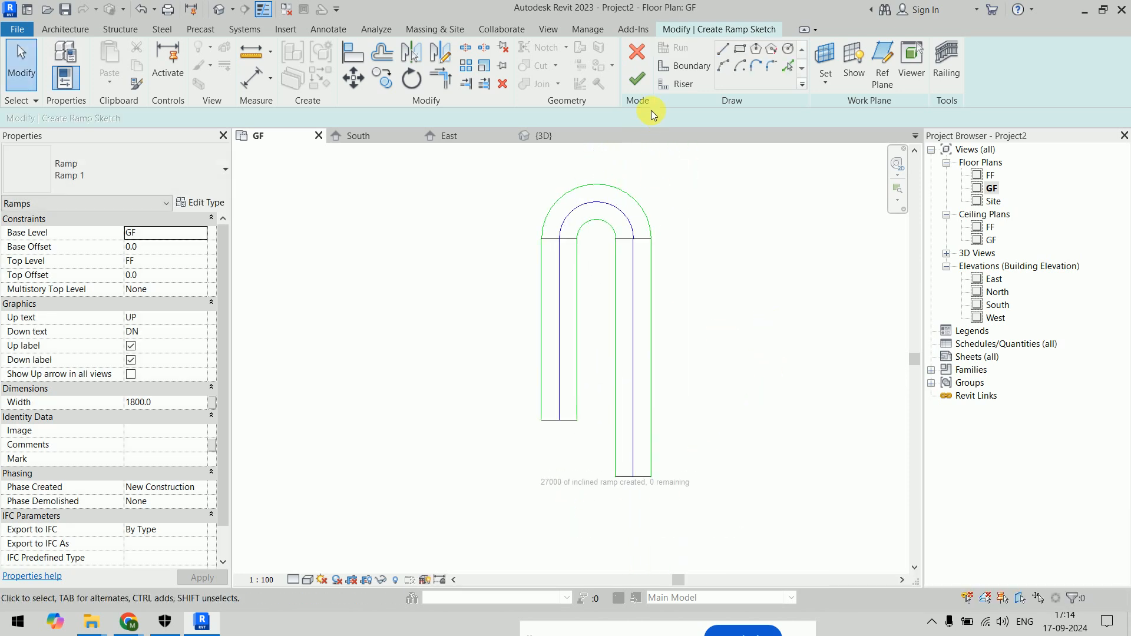
left_click(639, 91)
left_click(730, 405)
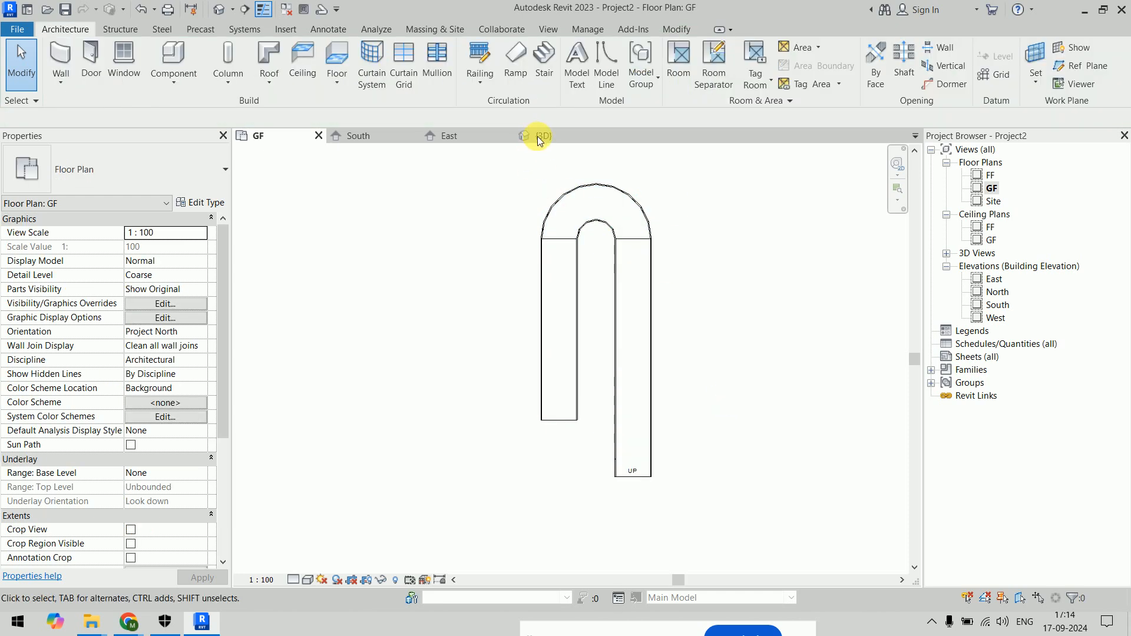
Inspect the new ramp in the 3D view and delete both of its railings
left_click(542, 135)
middle_click_drag(757, 484, 585, 447, "shift")
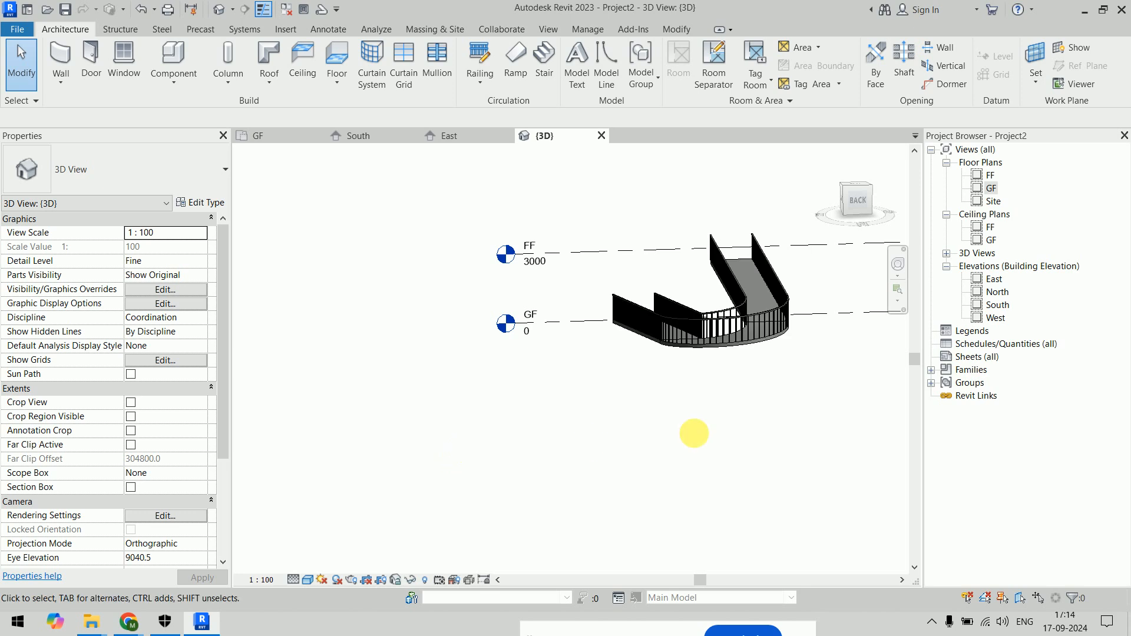
left_click(732, 347)
middle_click_drag(793, 474, 688, 468)
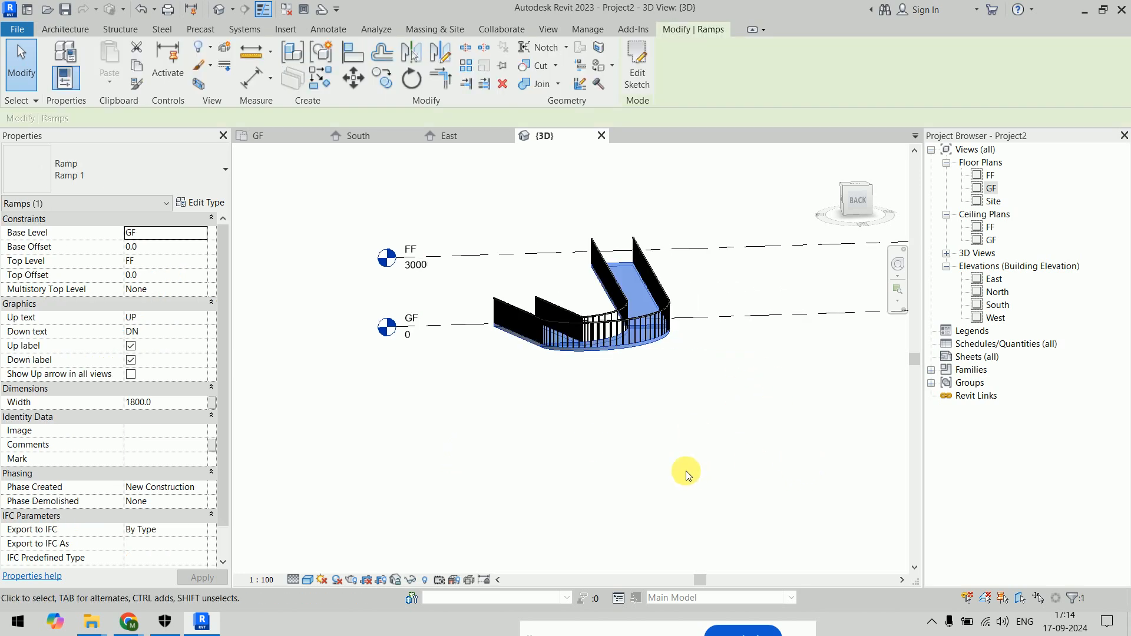
middle_click_drag(522, 434, 736, 435)
left_click(715, 436)
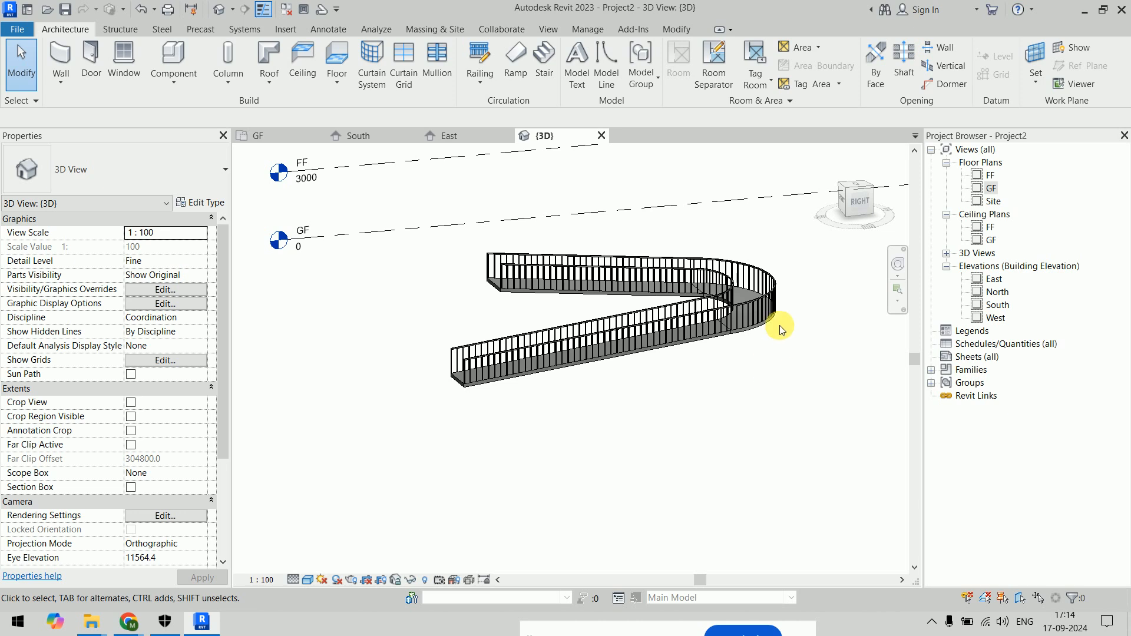
left_click(772, 306)
key("Delete")
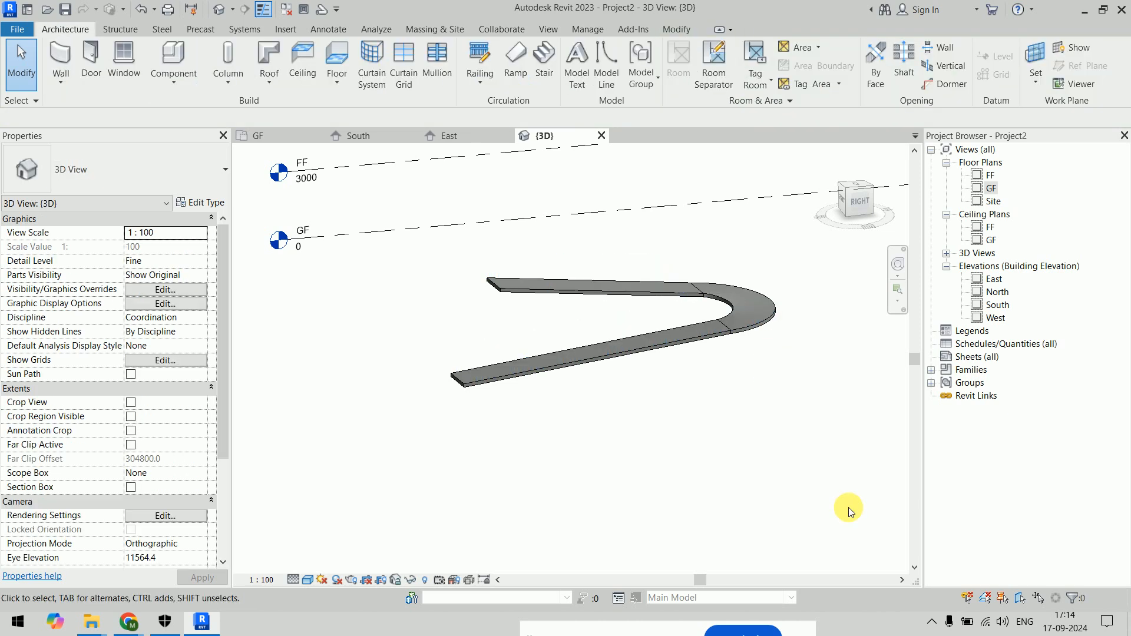
Place 1100mm railings on the ramp with Place on Stair/Ramp, and delete the outer one
left_click(482, 82)
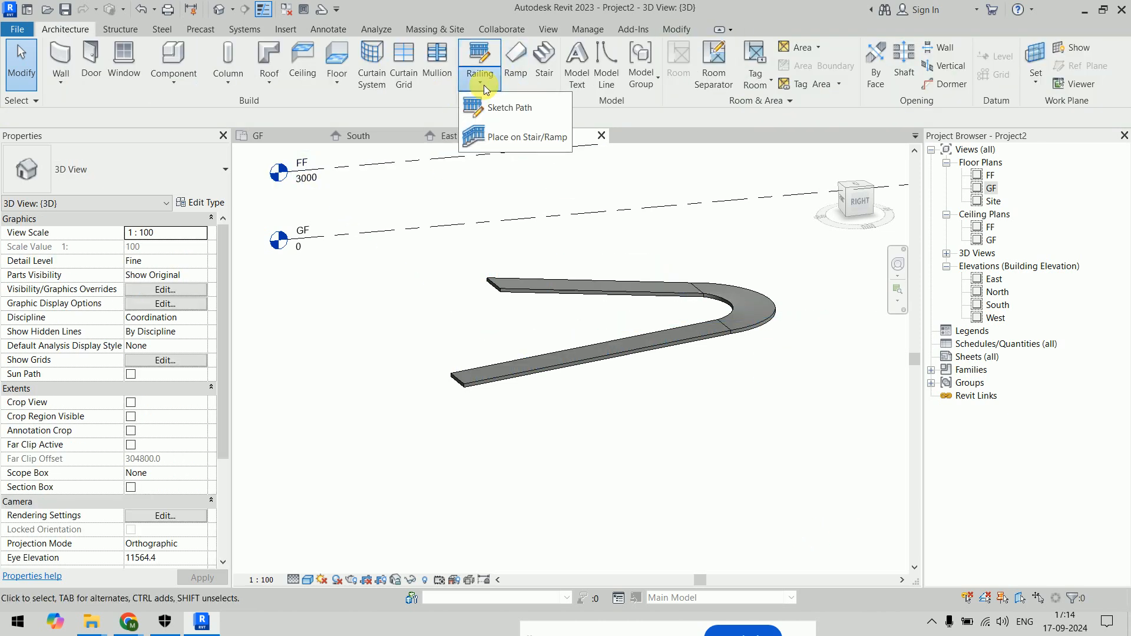
left_click(508, 142)
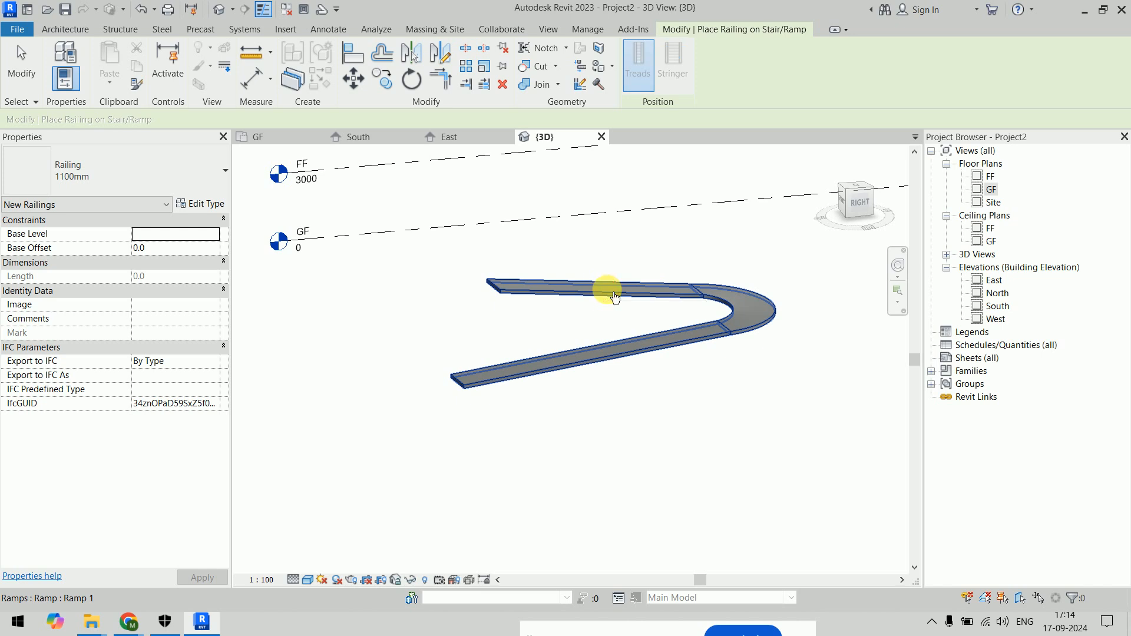
left_click(614, 294)
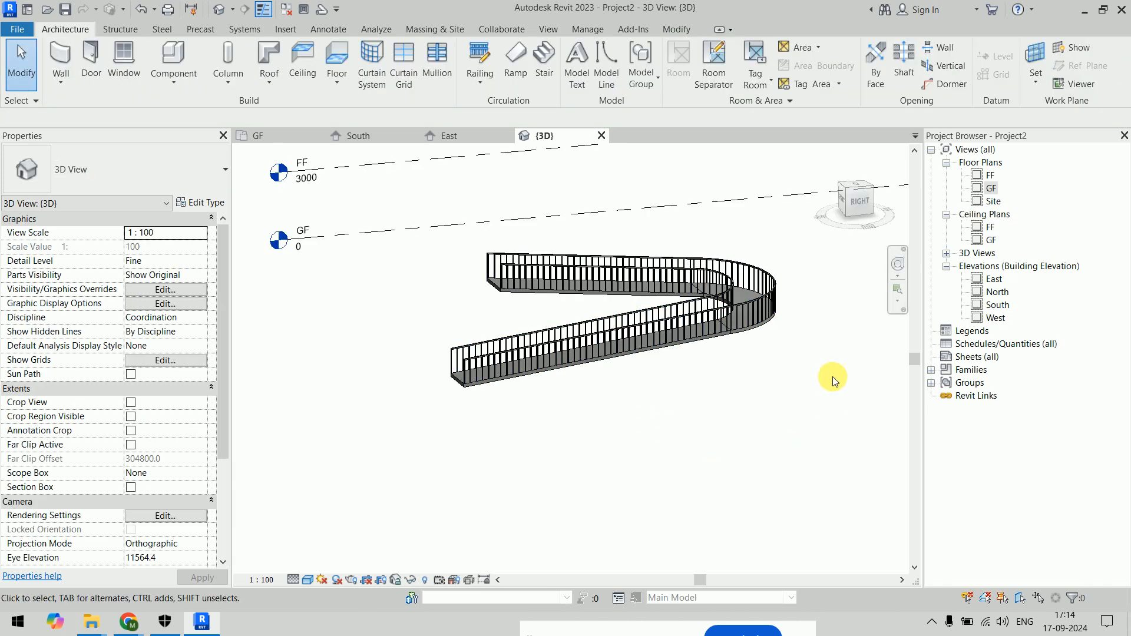
left_click(776, 286)
key("Delete")
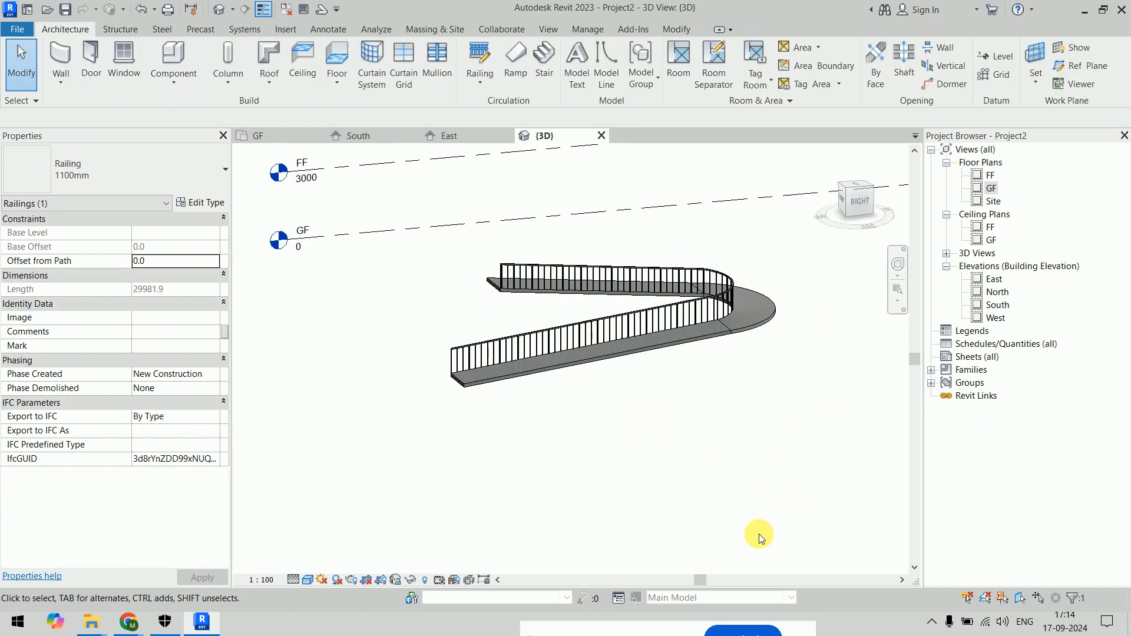
Set up a Generic - 200mm wall on the GF floor plan, using Pick Lines with location line Finish Face: Interior
double_click(991, 187)
left_click(61, 83)
left_click(82, 106)
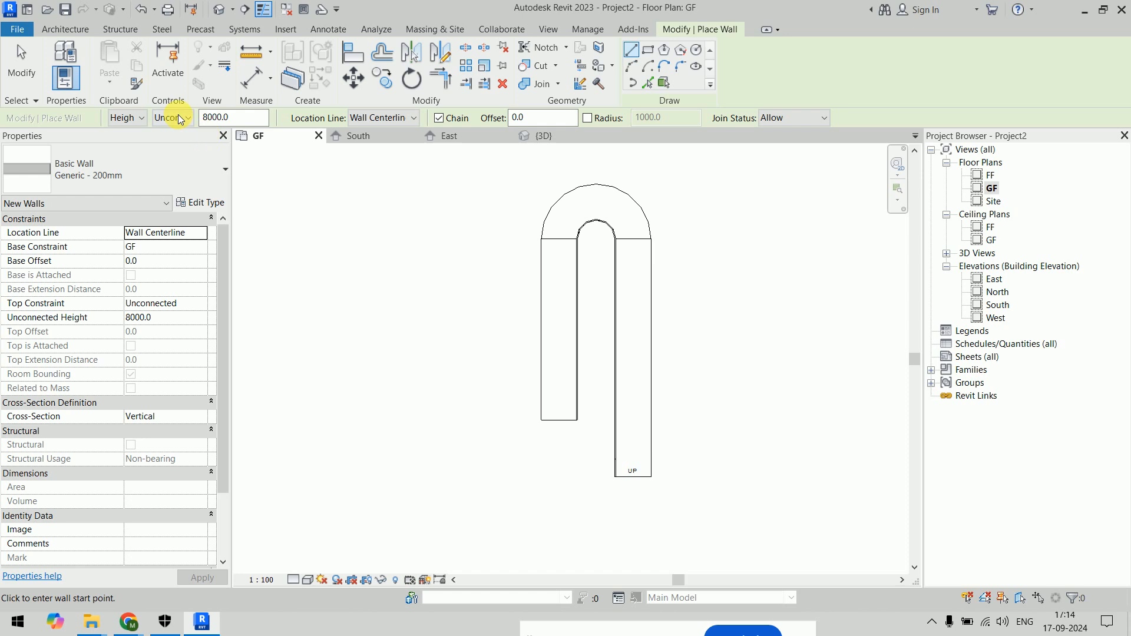
left_click(180, 119)
left_click(181, 118)
left_click(390, 117)
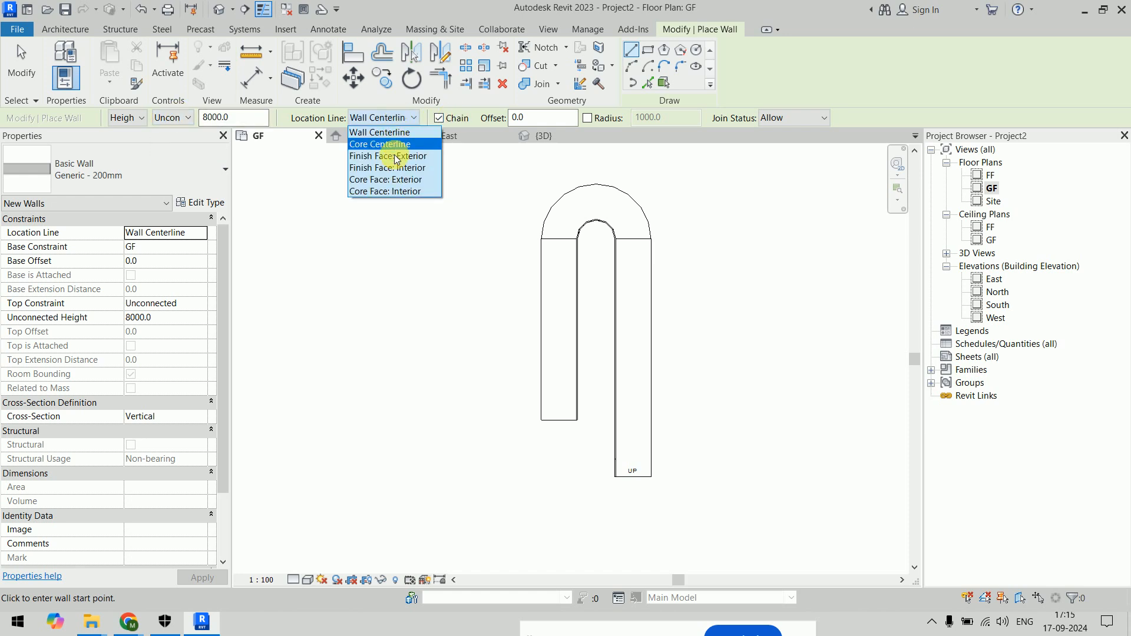
left_click(391, 156)
left_click(646, 83)
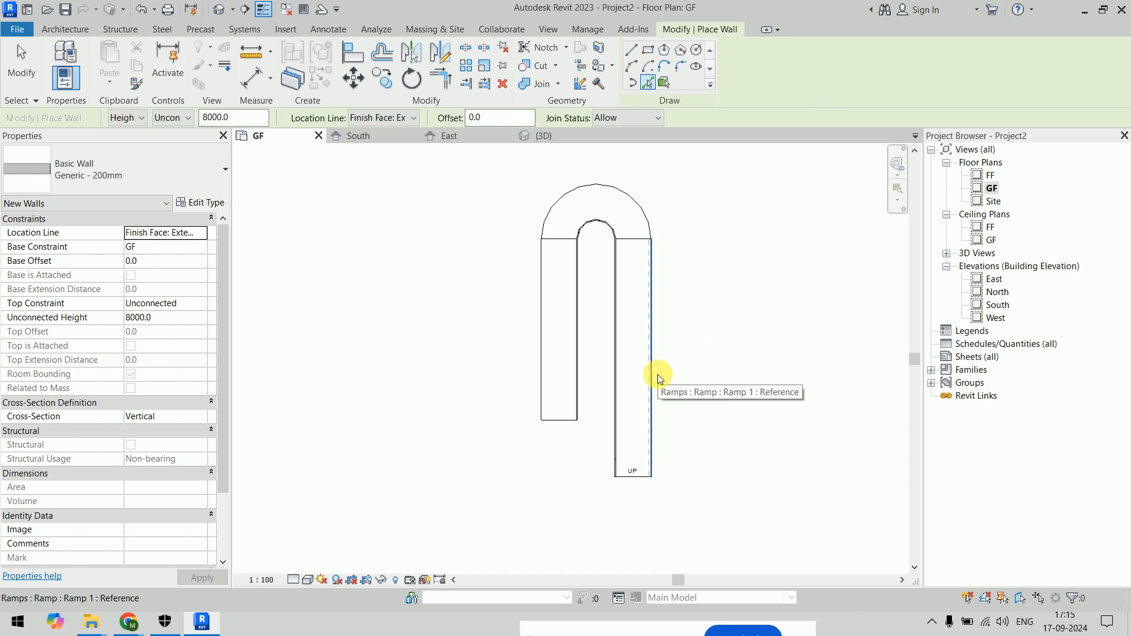
left_click(413, 118)
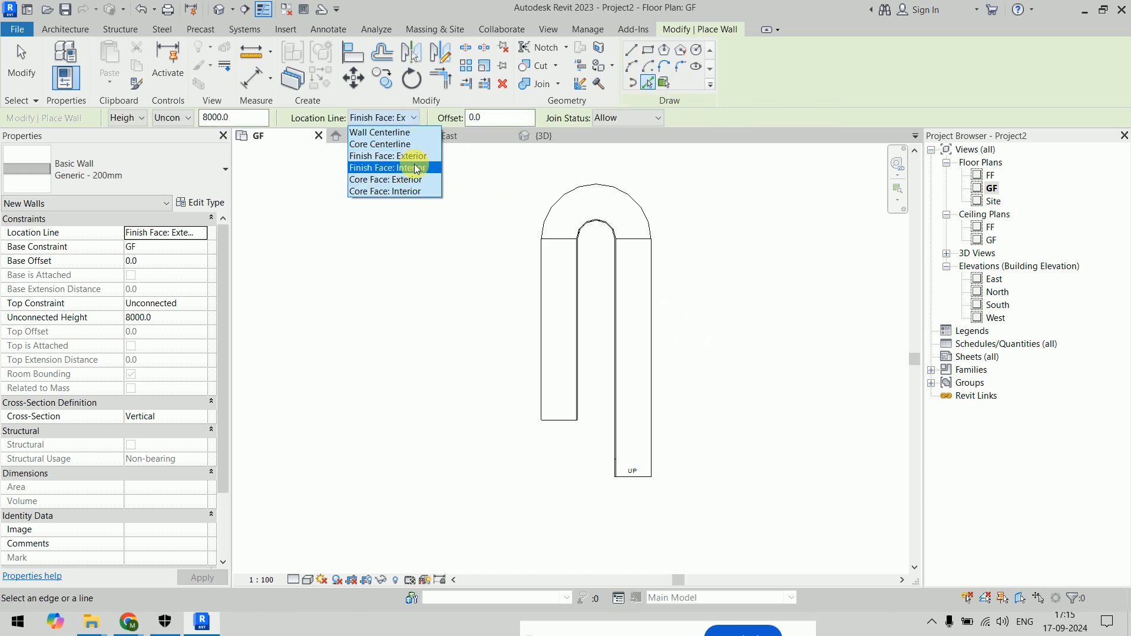
left_click(405, 168)
Place walls along the ramp's outer boundary by picking both outer straight edges and the outer arc
scroll(667, 204, "up", 5)
middle_click_drag(663, 205, 685, 225)
left_click(643, 248)
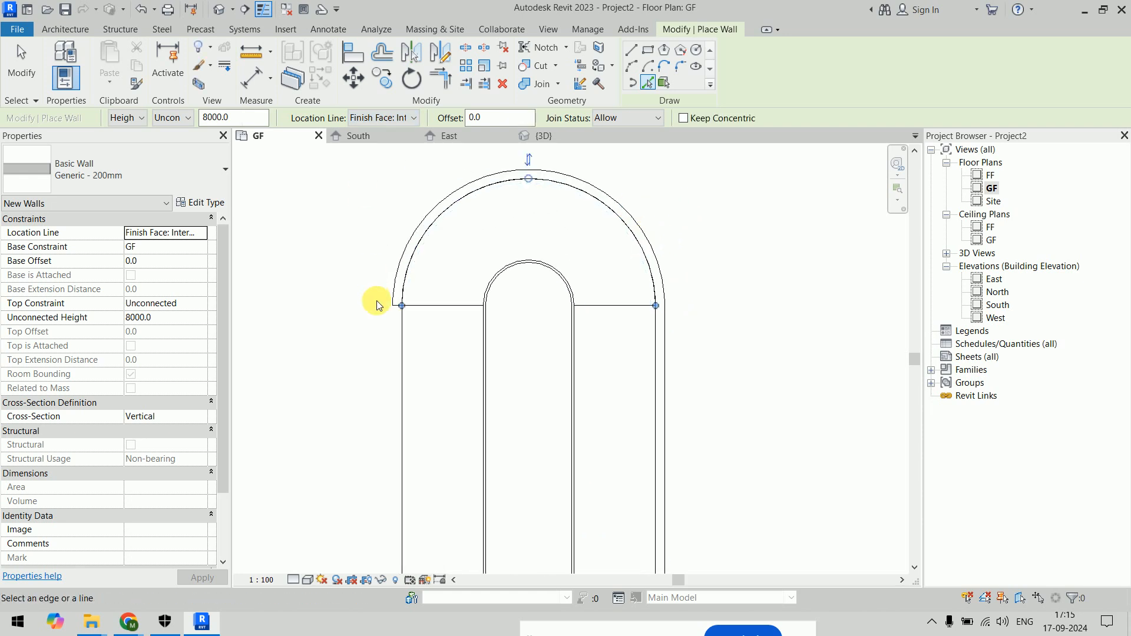
left_click(401, 372)
scroll(586, 252, "down", 4)
key("Escape")
key("Escape")
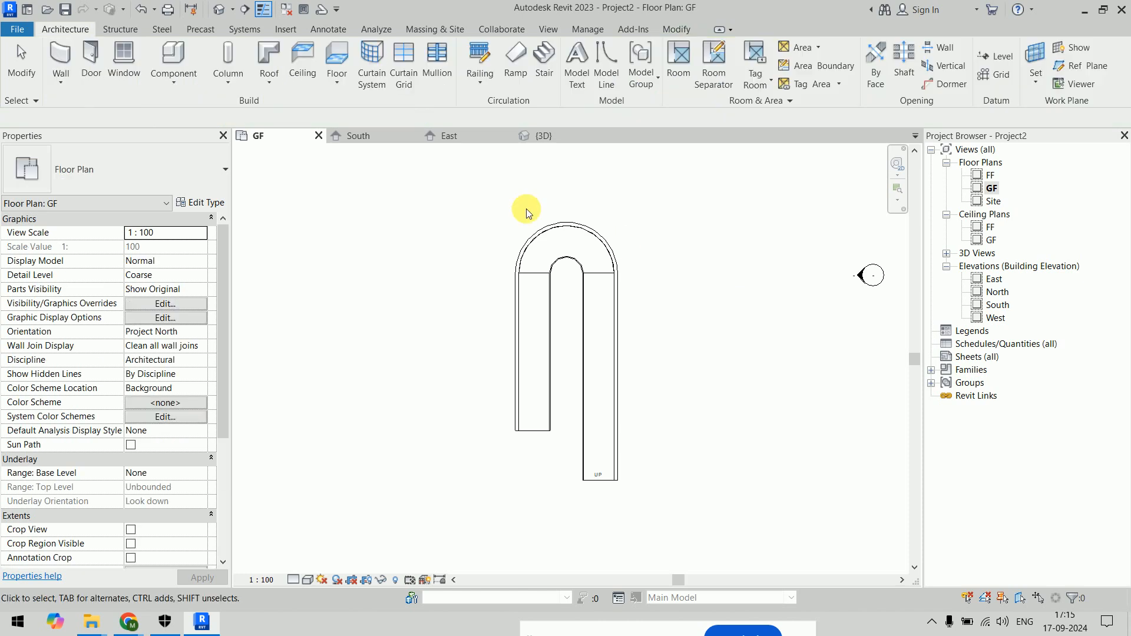
Select the three connected walls around the ramp in the 3D view and set their top constraint to Up to level: FF
left_click(560, 135)
middle_click_drag(650, 436, 736, 410, "shift")
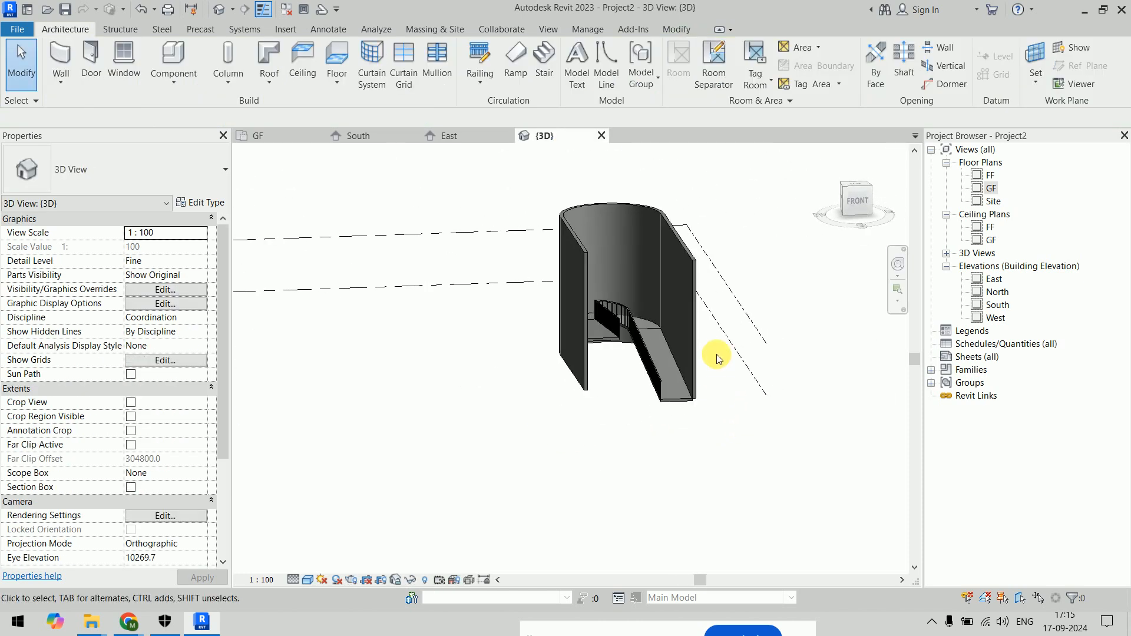
scroll(735, 389, "up", 2)
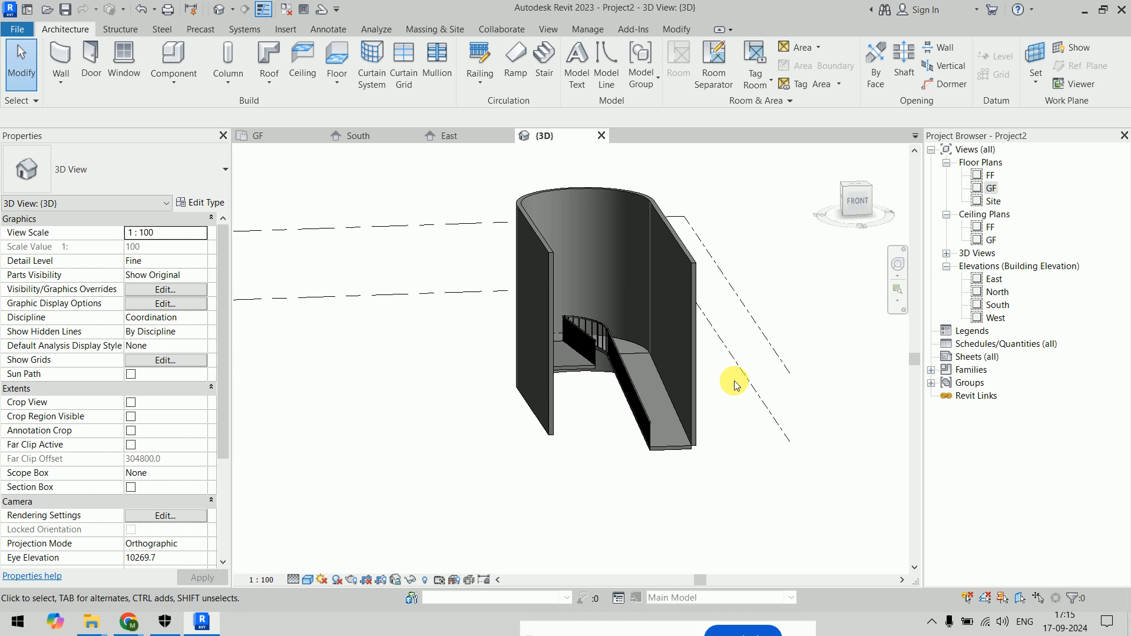
left_click(693, 343)
key("Tab")
left_click(693, 343)
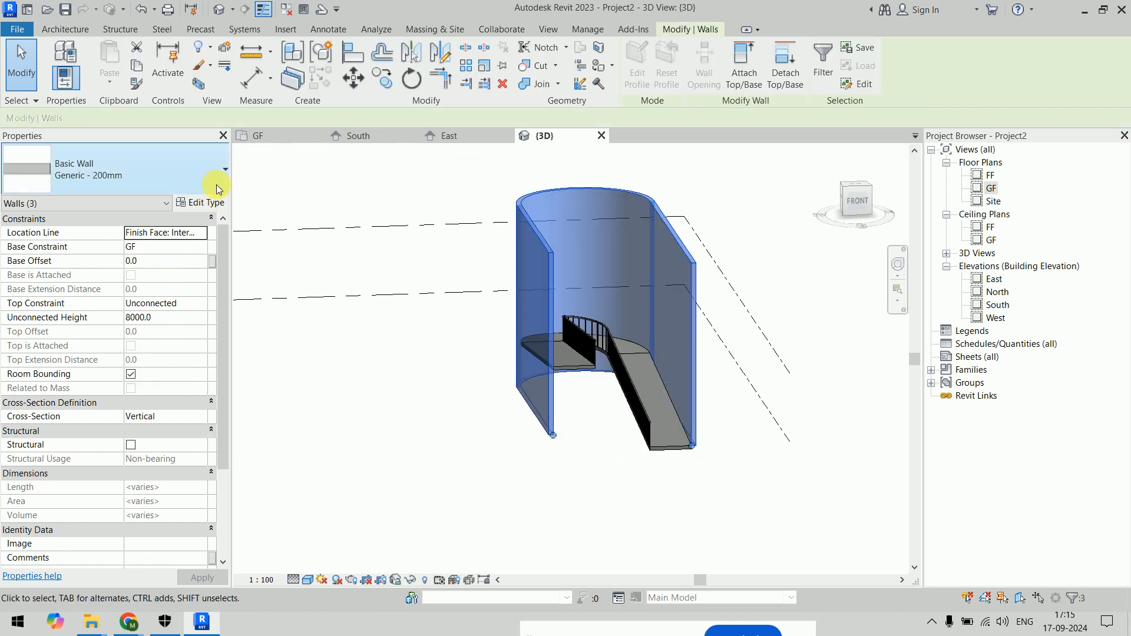
left_click(190, 303)
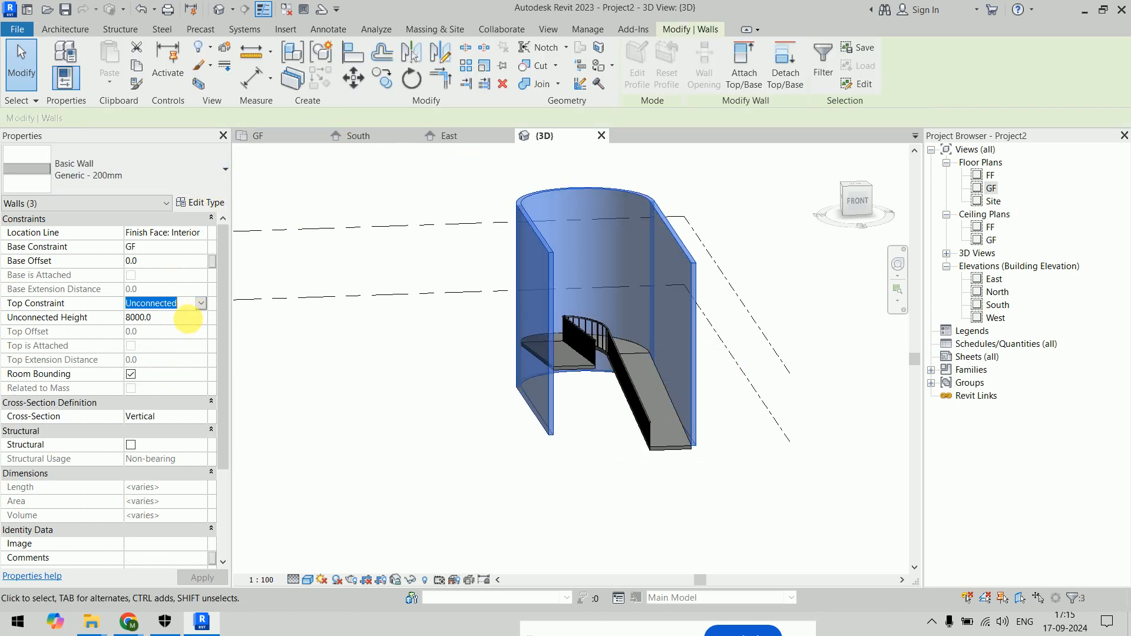
left_click(201, 304)
left_click(169, 341)
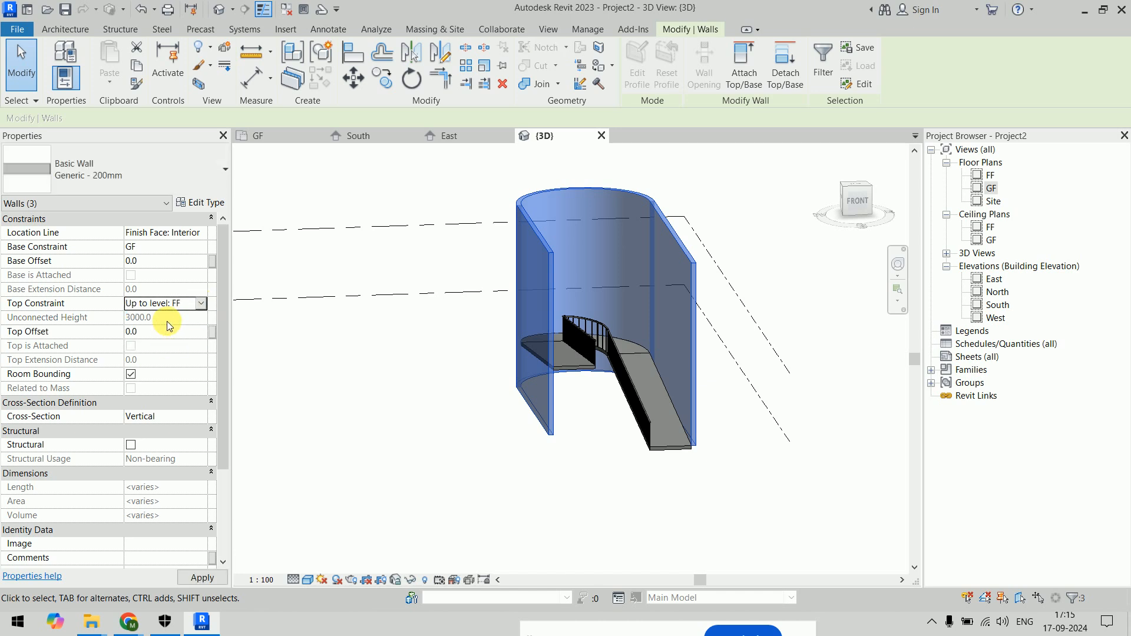
left_click(454, 453)
Change the inner ramp railing's type to 900mm Pipe
middle_click_drag(678, 519, 769, 464, "shift")
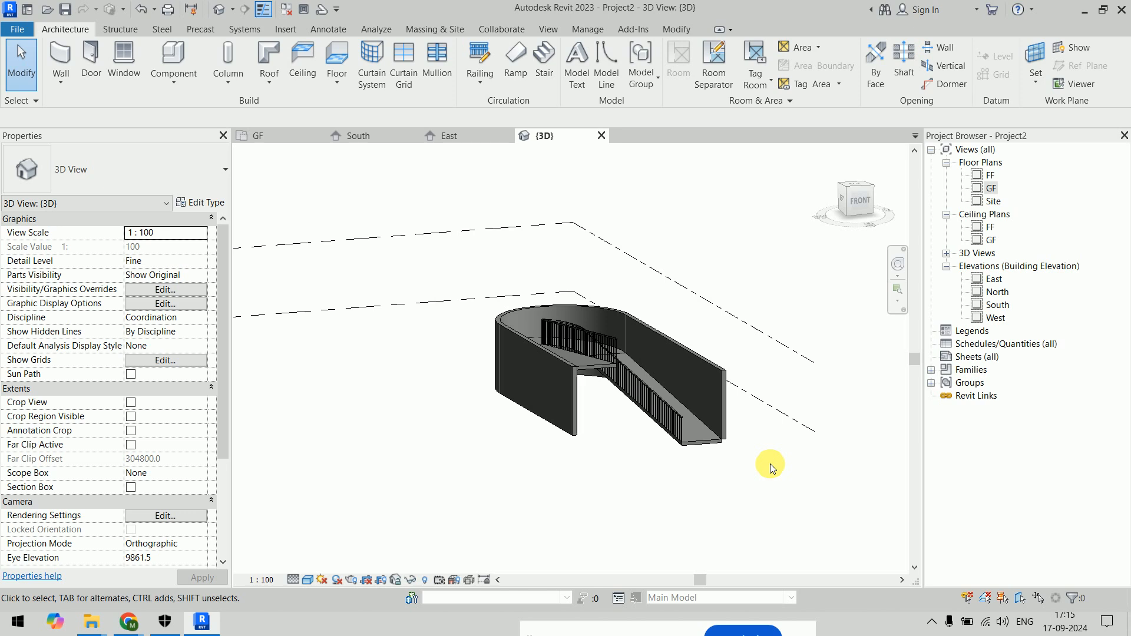
middle_click_drag(777, 409, 677, 455, "shift")
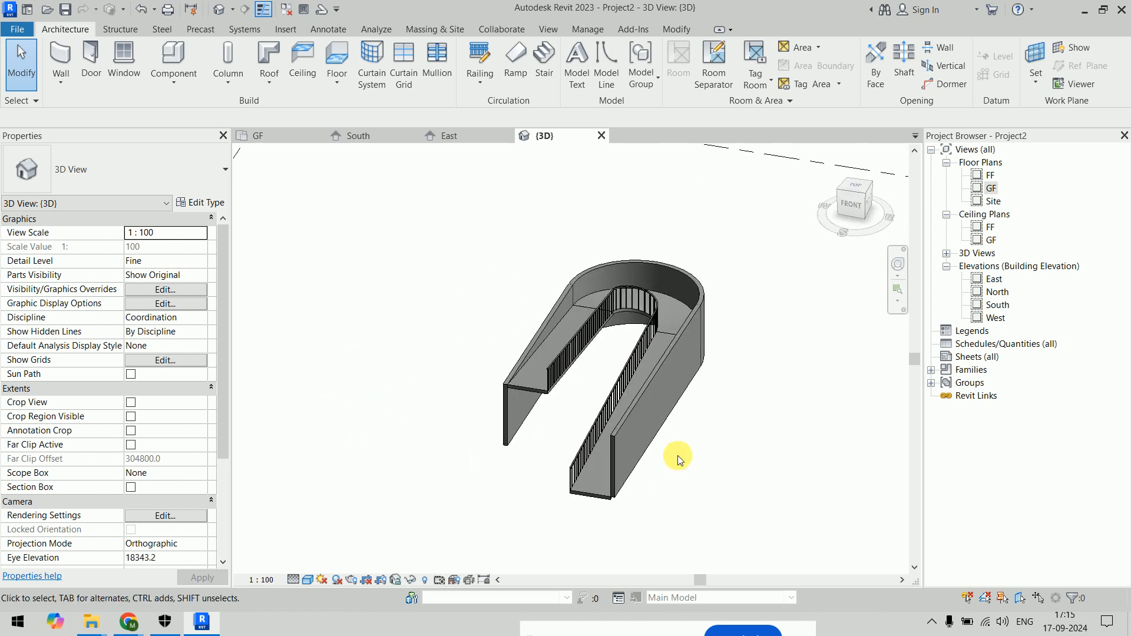
scroll(660, 430, "up", 5)
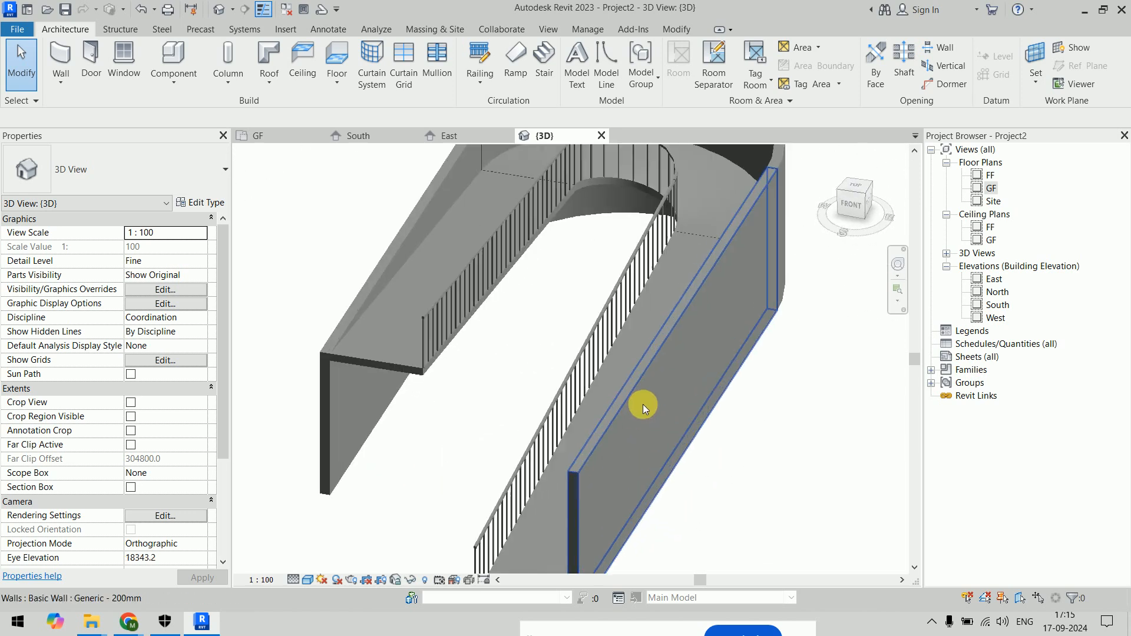
left_click(574, 342)
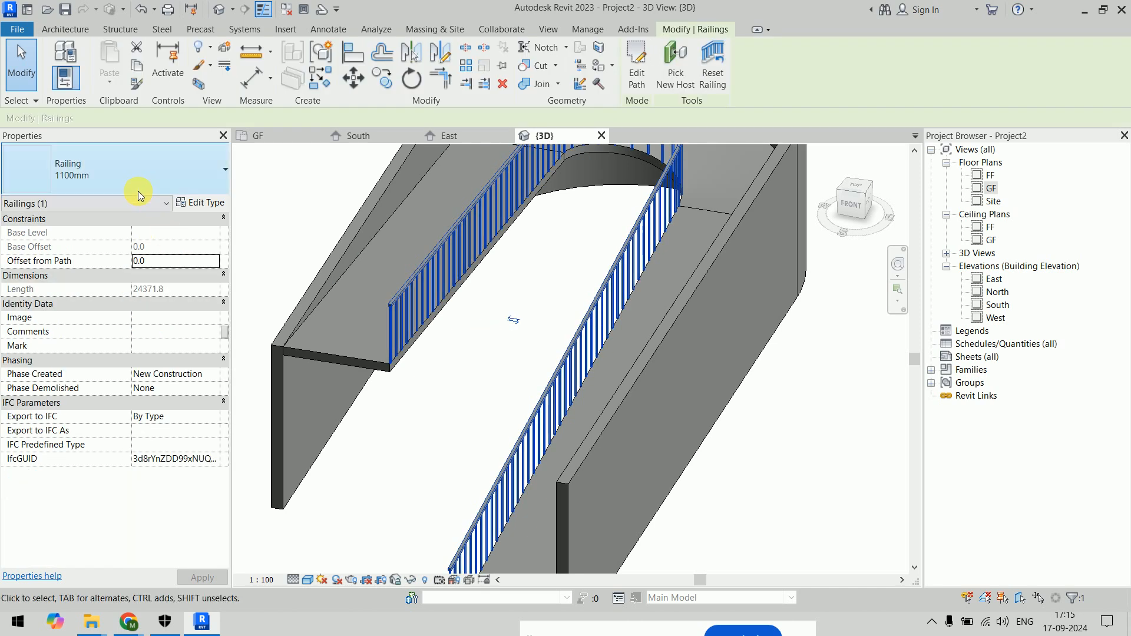
left_click(126, 160)
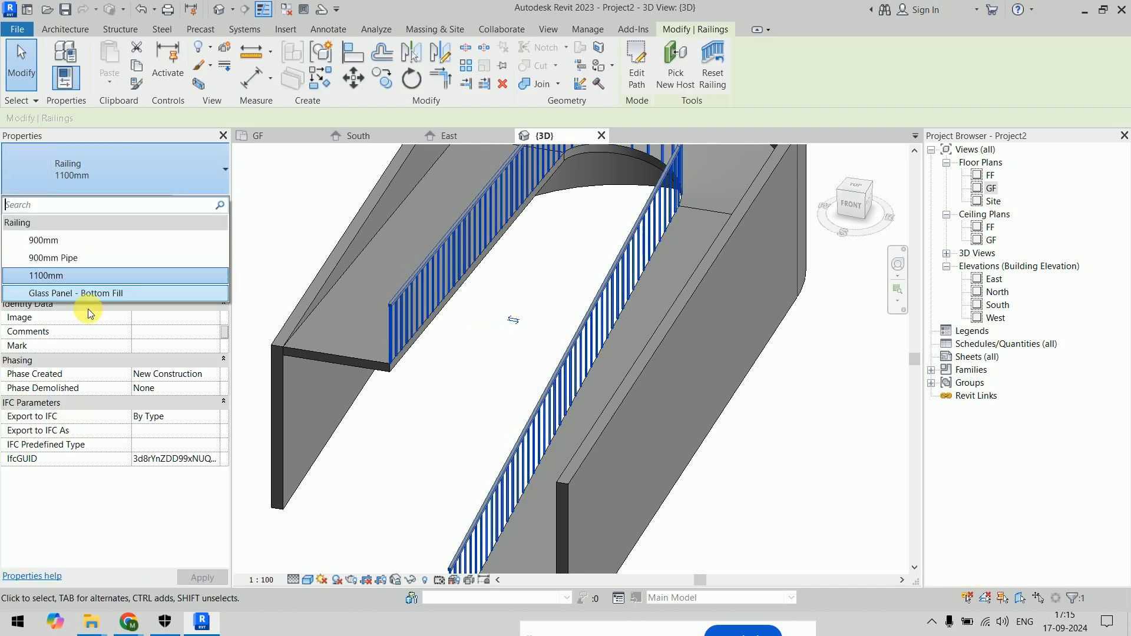
left_click(71, 258)
scroll(451, 424, "down", 4)
middle_click_drag(441, 480, 601, 471, "shift")
scroll(653, 458, "up", 5)
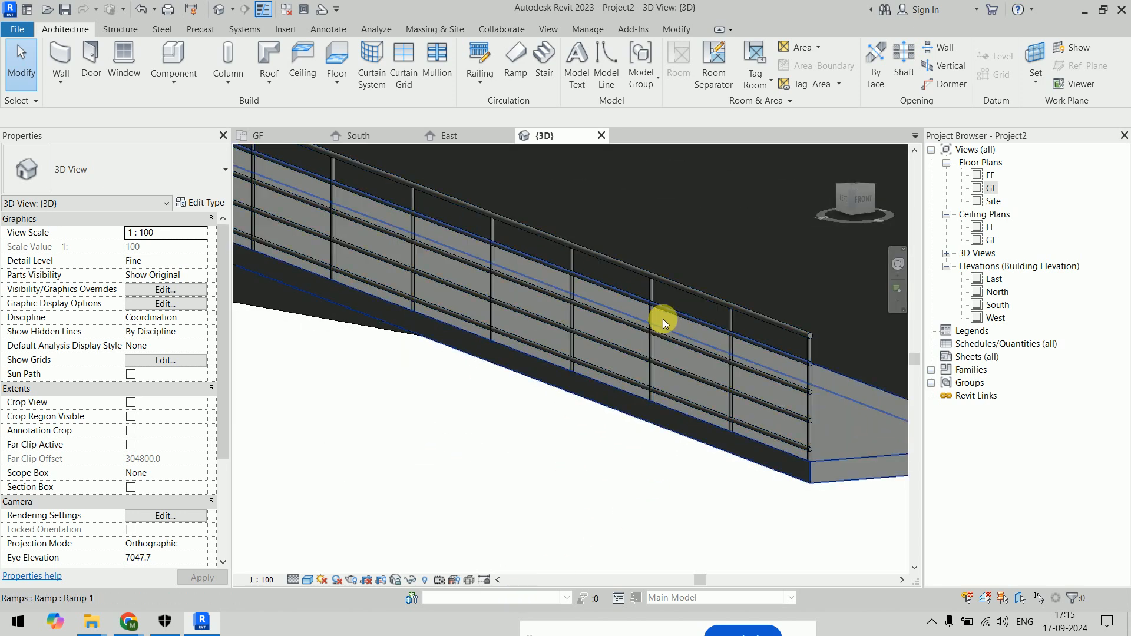
Change the inner ramp railing's type to Glass Panel - Bottom Fill
left_click(679, 301)
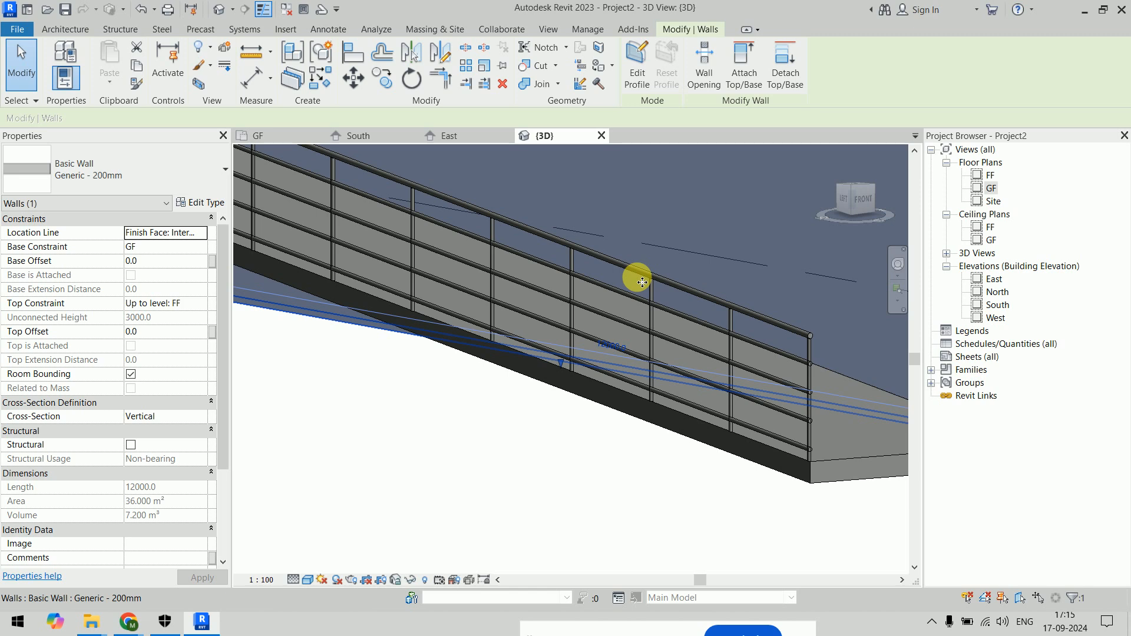
left_click(639, 271)
left_click(193, 174)
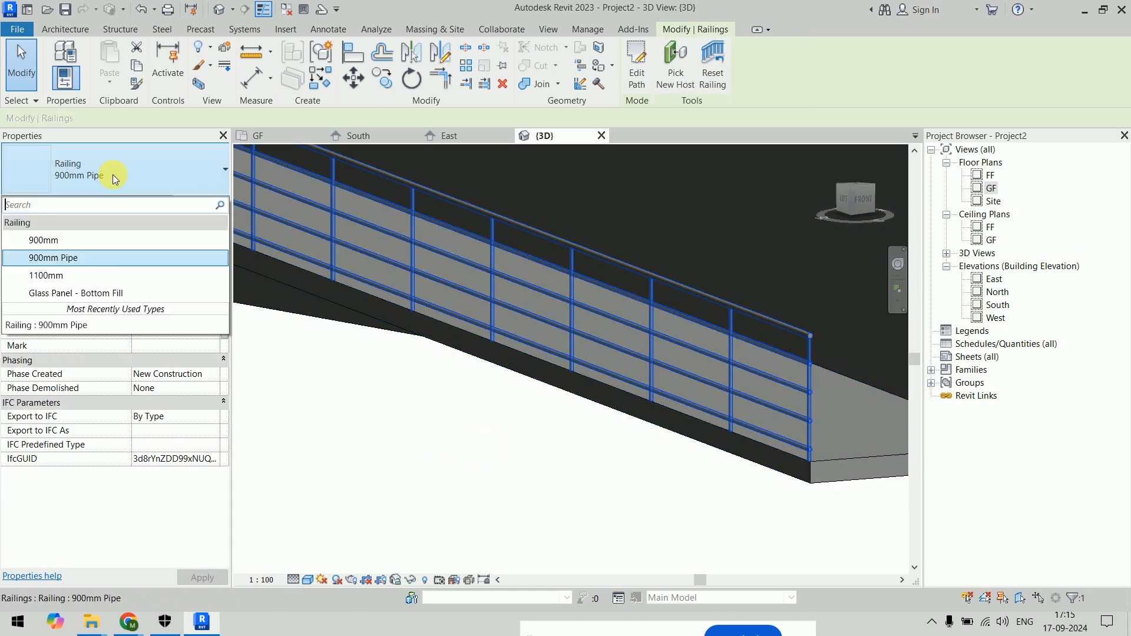
left_click(490, 477)
scroll(490, 477, "down", 4)
middle_click_drag(504, 479, 580, 516, "shift")
scroll(668, 366, "down", 3)
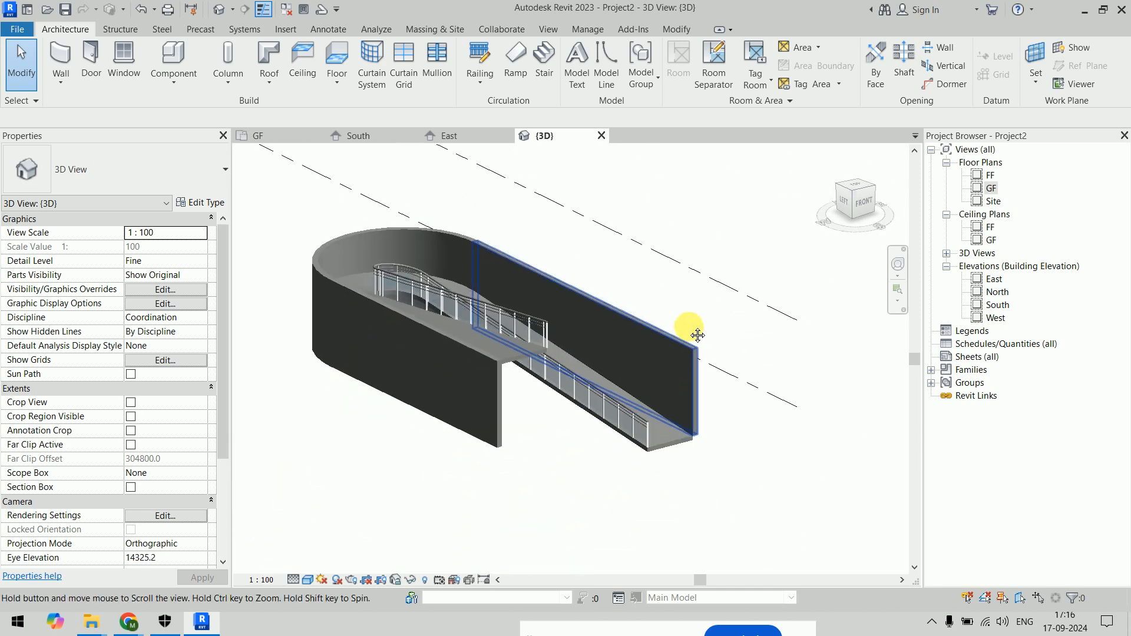
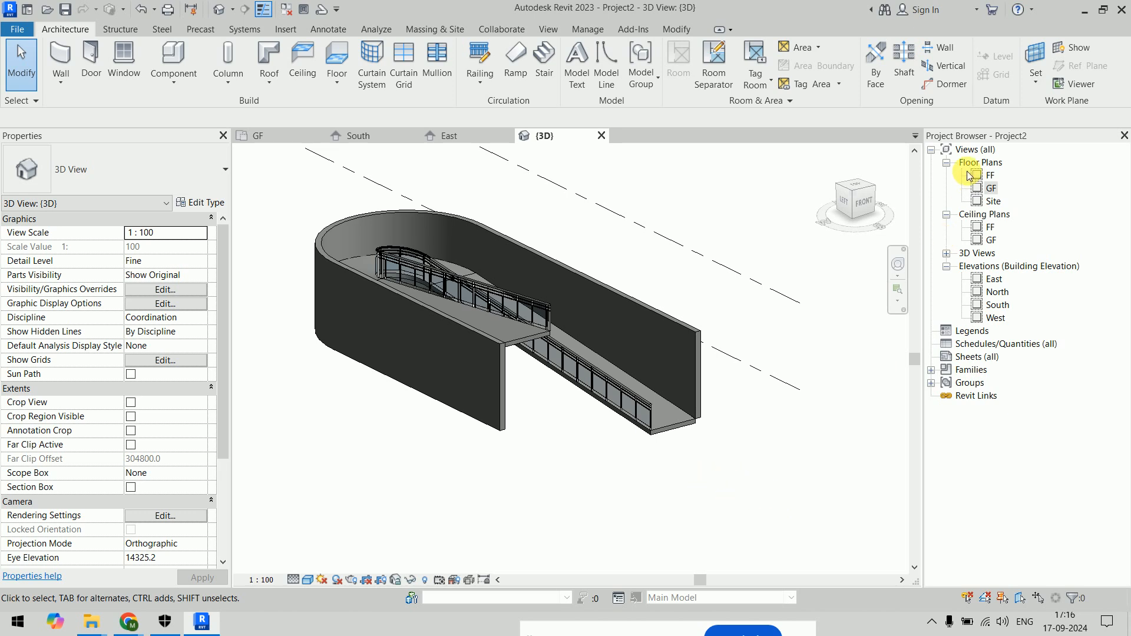
Delete the ramp, railing and surrounding walls in the GF floor plan, and undo the deletion
double_click(990, 188)
left_click_drag(495, 193, 677, 553)
key("Delete")
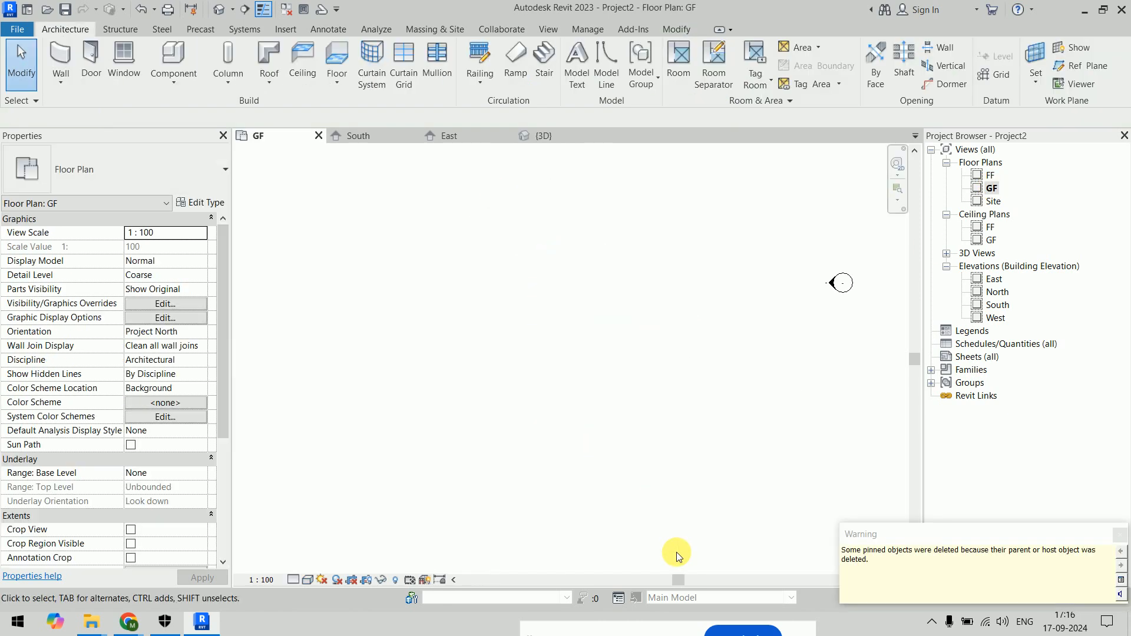
left_click(674, 367)
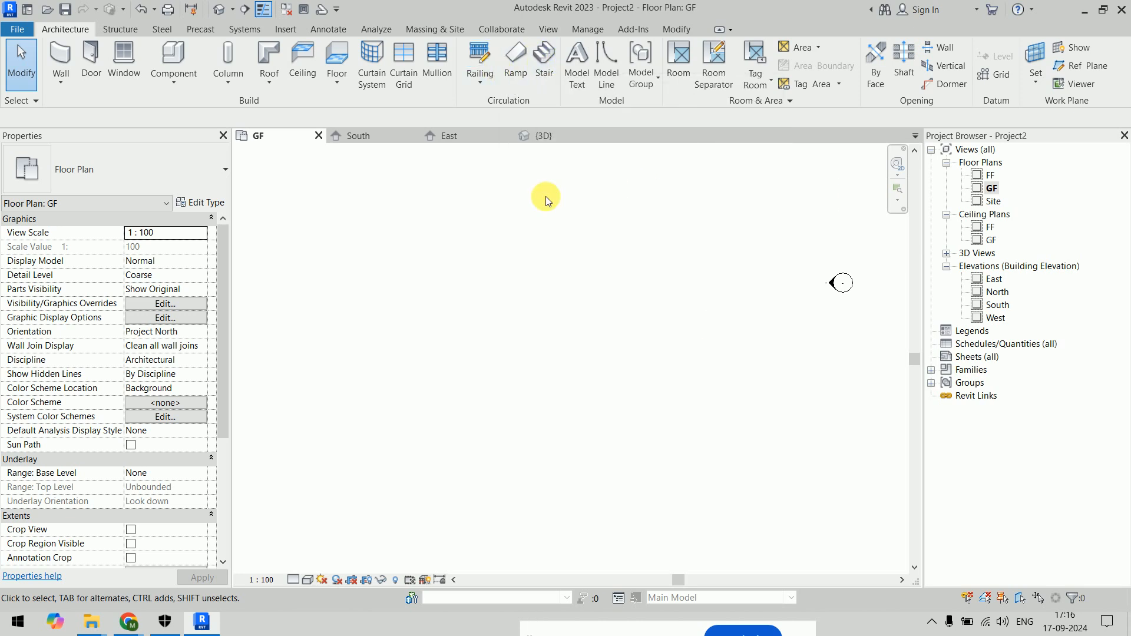
key("ctrl+z")
left_click_drag(599, 465, 600, 467)
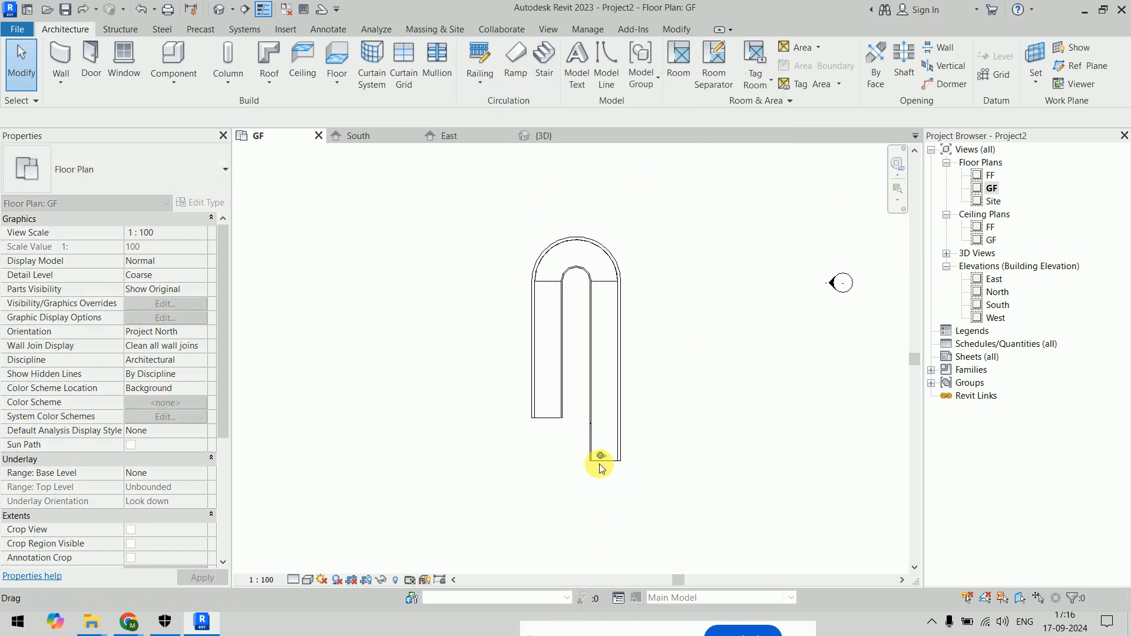
Examine the ramp's type properties, including its shape, thickness and slope parameters, and close them without changes
left_click(608, 429)
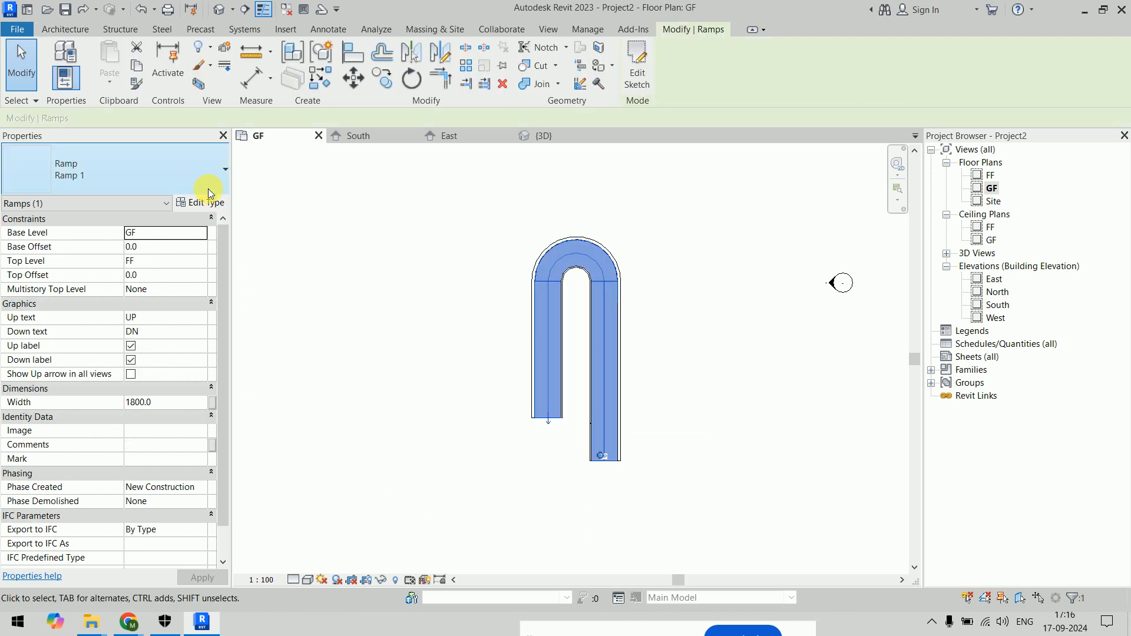
left_click(185, 184)
left_click(185, 183)
left_click(197, 207)
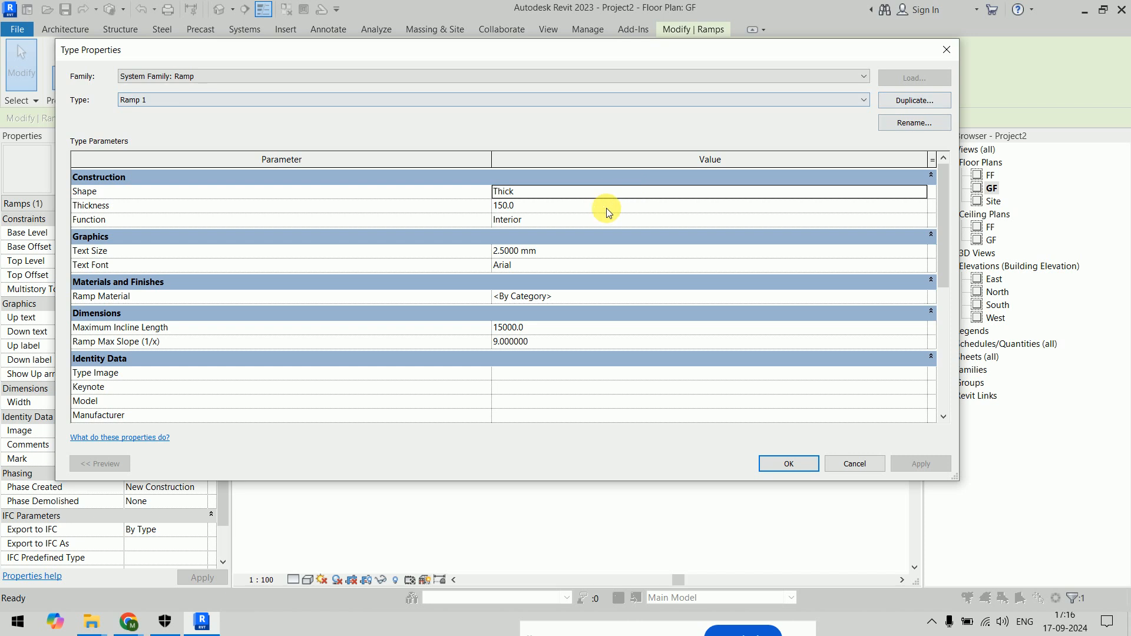
scroll(617, 255, "down", 5)
scroll(617, 255, "up", 5)
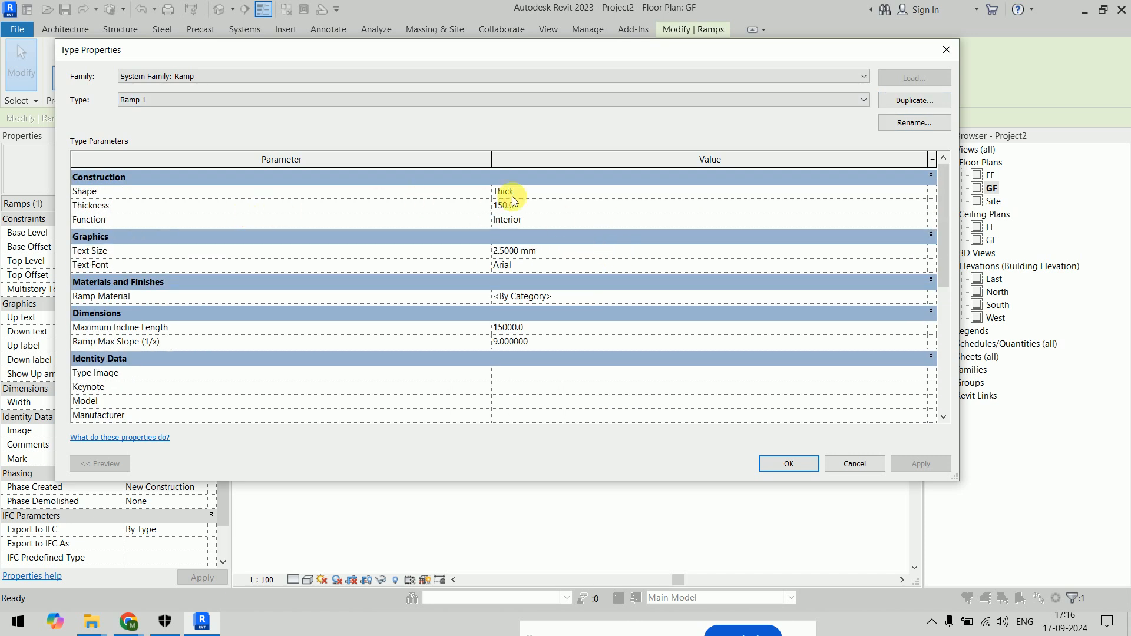
left_click(551, 205)
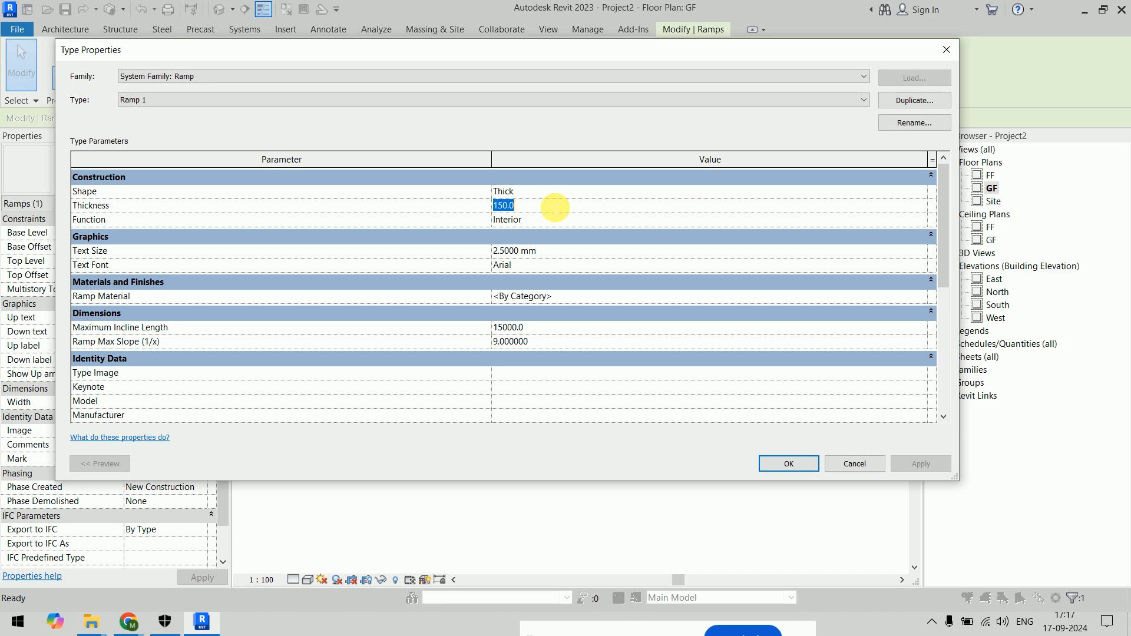
key("Escape")
key("Escape")
key("Escape")
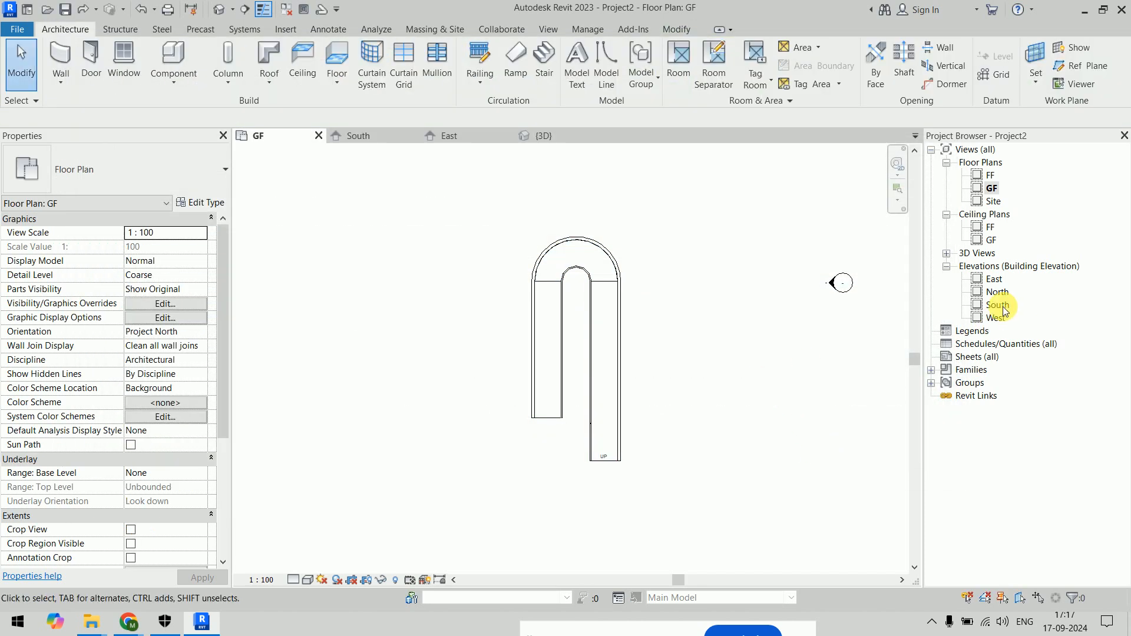
In the South elevation, set up Level placement with Pick Lines, an offset of 3000, and Ceiling Plan and Floor Plan views
double_click(998, 304)
scroll(641, 358, "down", 5)
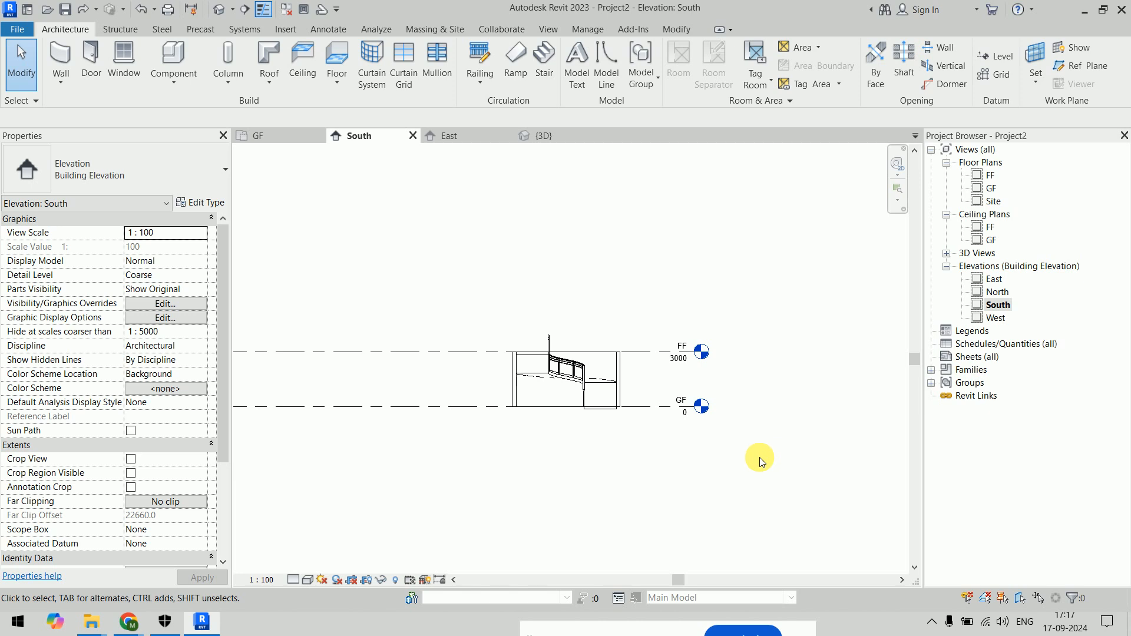
key("l")
key("l")
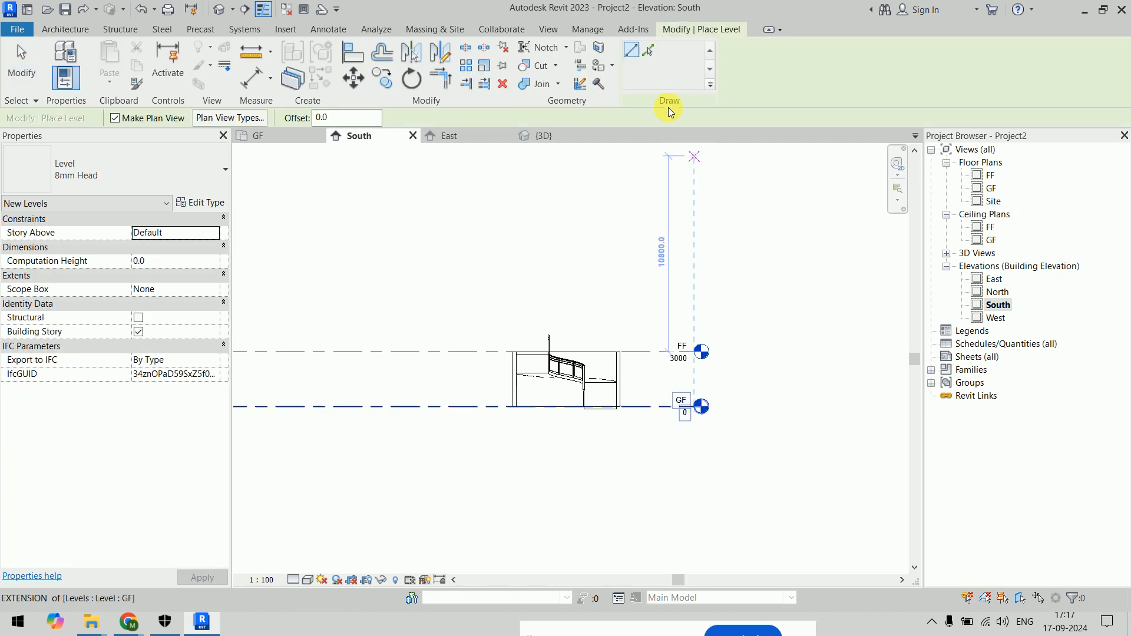
left_click(648, 50)
double_click(323, 117)
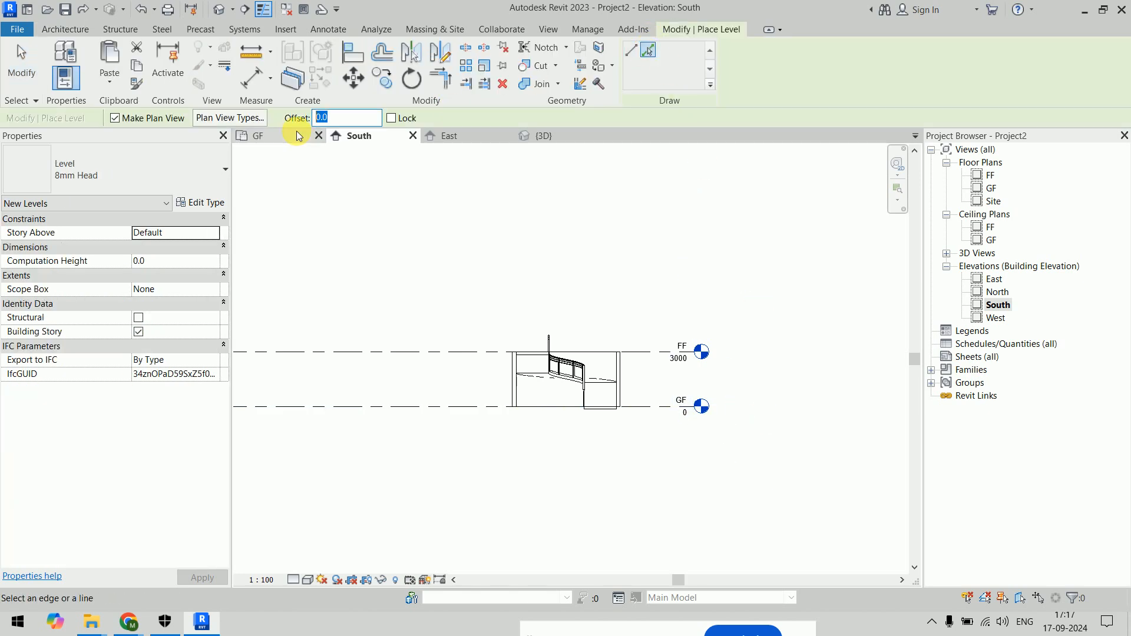
type("3000")
key("Return")
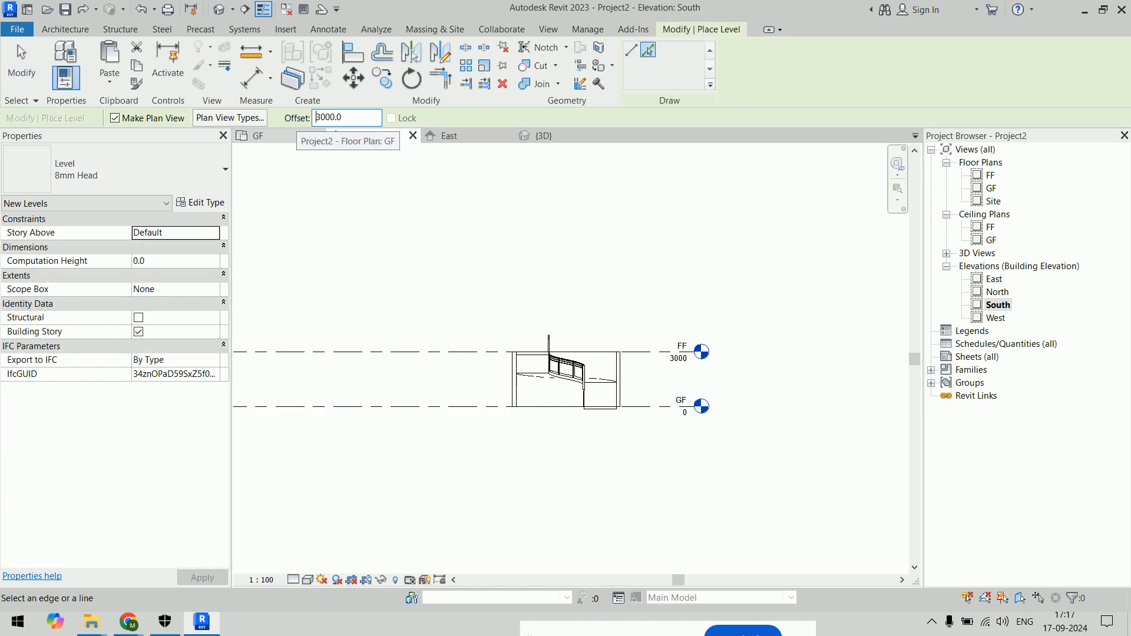
left_click(227, 117)
left_click(538, 294)
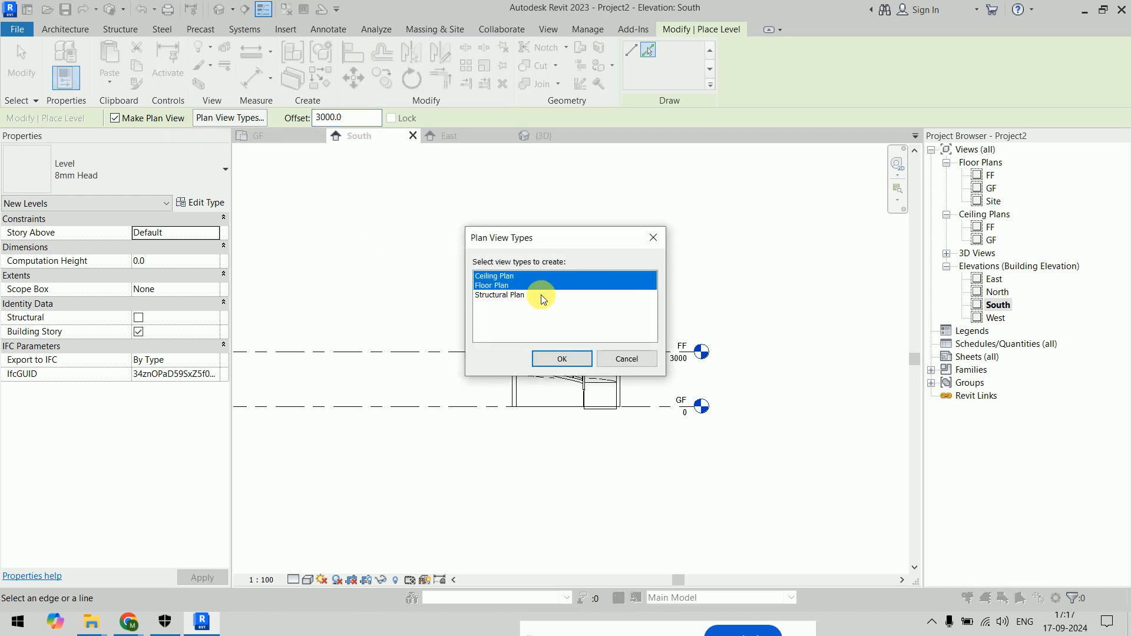
left_click(557, 363)
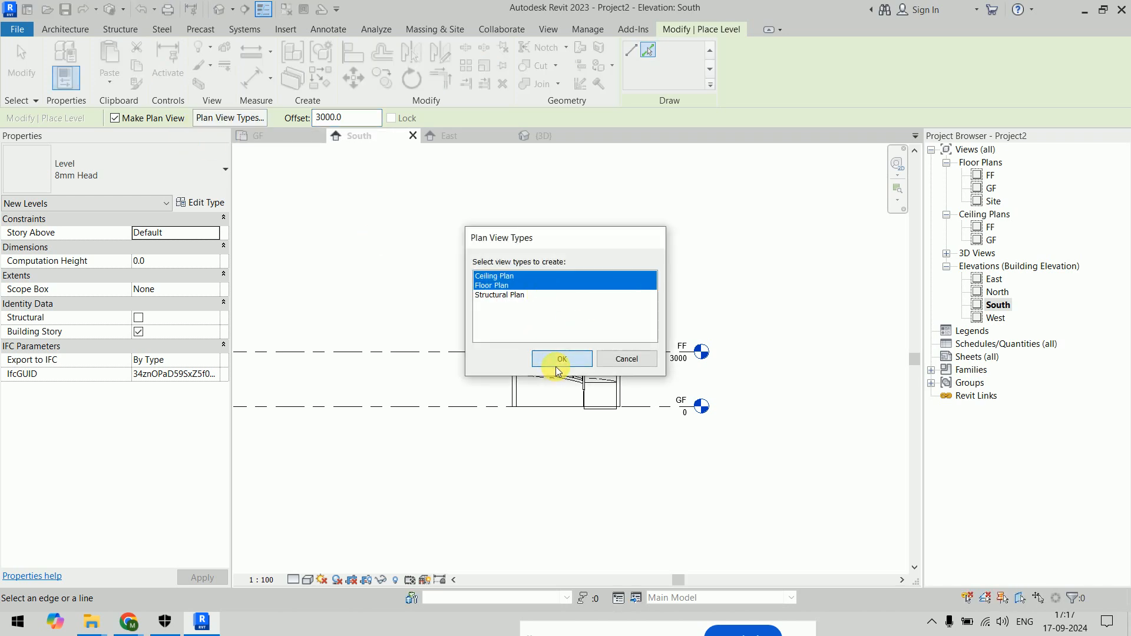
Add four levels above FF at 6000, 9000, 12000 and 15000 by offsetting each from the level line below
left_click(442, 353)
key("ctrl+z")
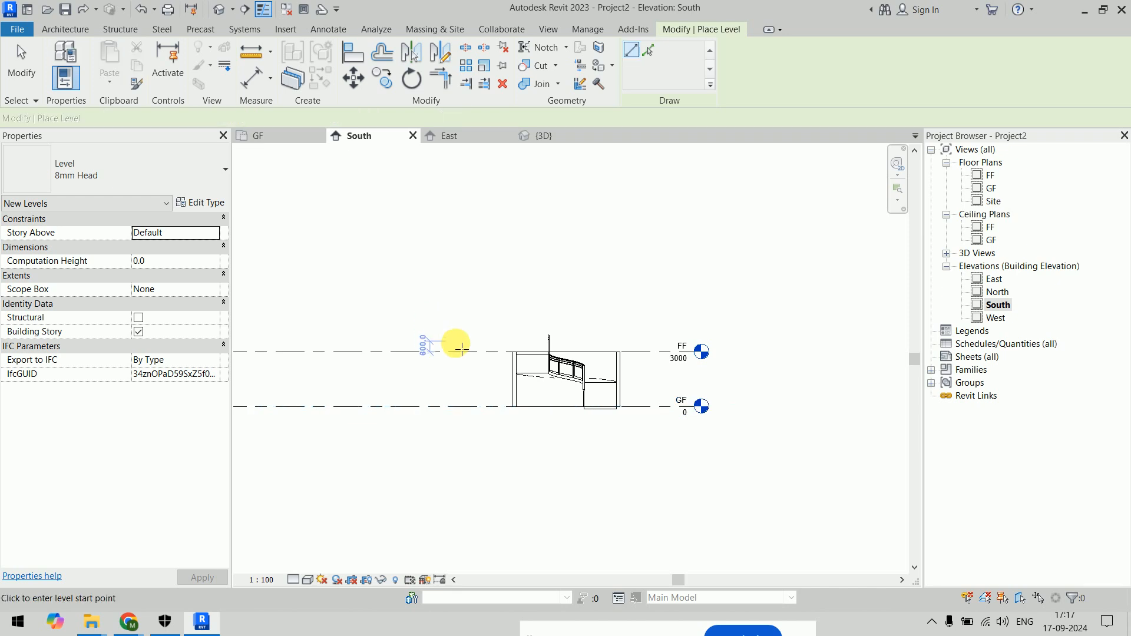
left_click(648, 50)
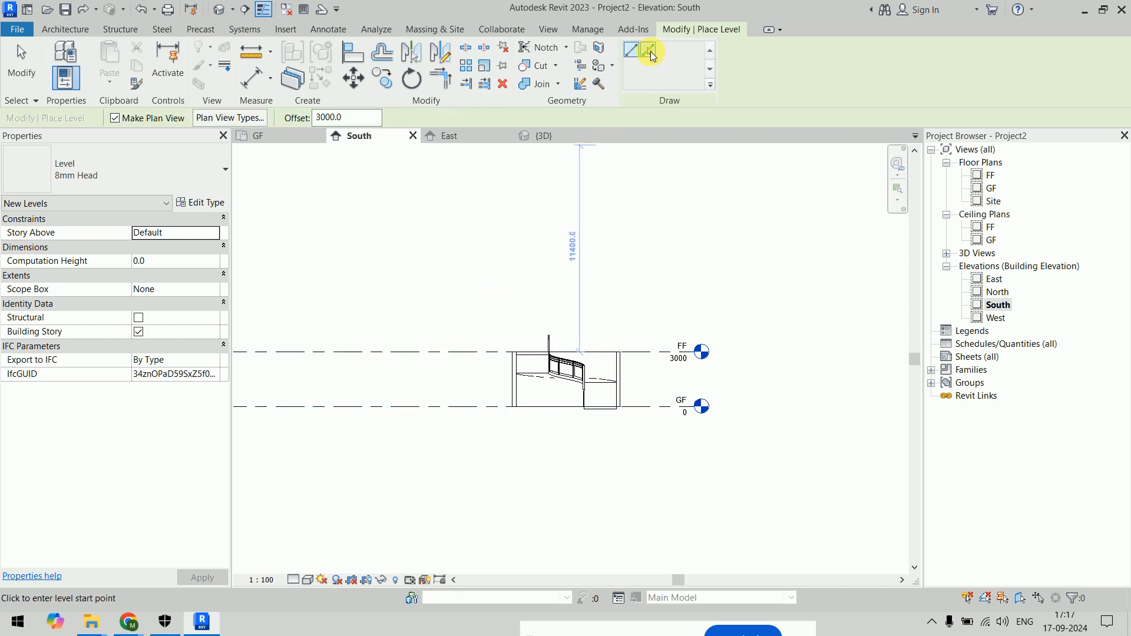
left_click(451, 352)
left_click(480, 295)
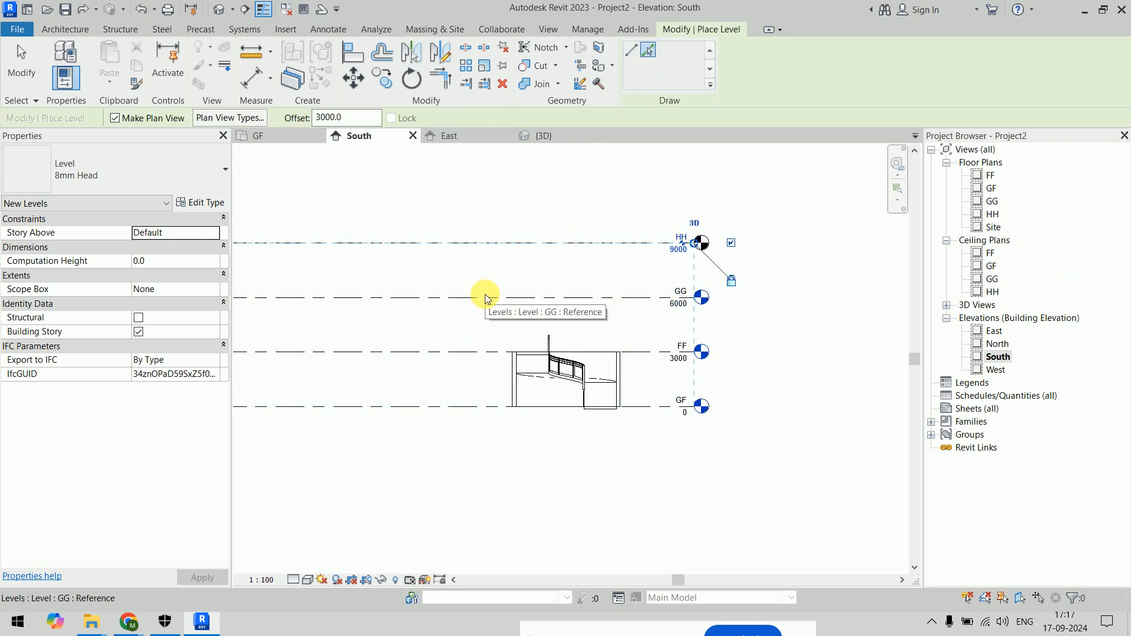
scroll(485, 271, "down", 1)
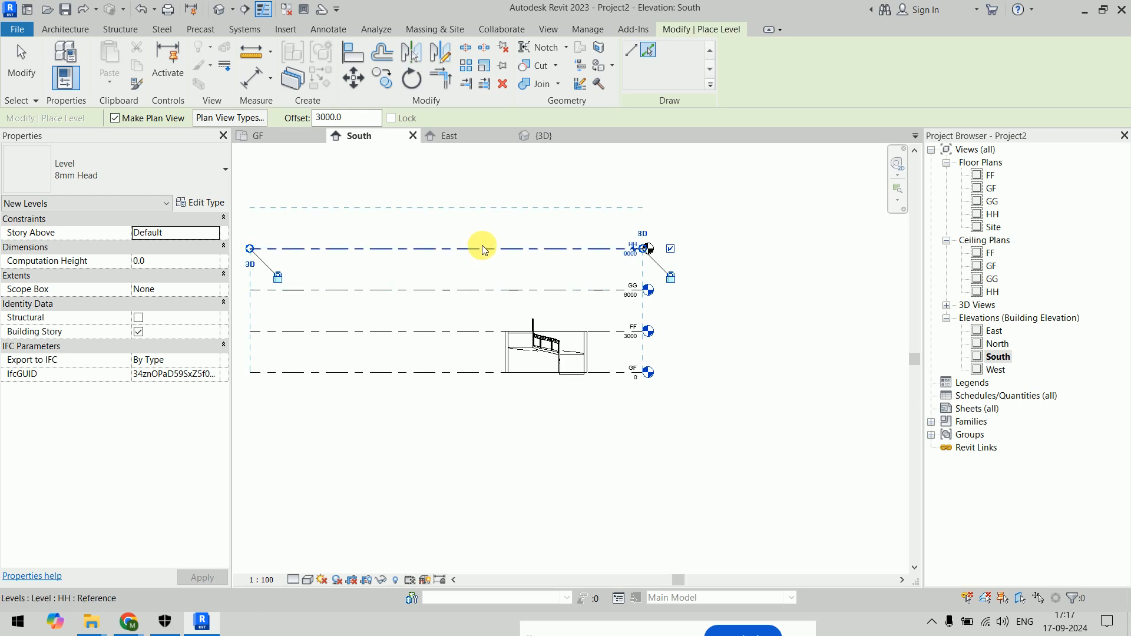
left_click(482, 248)
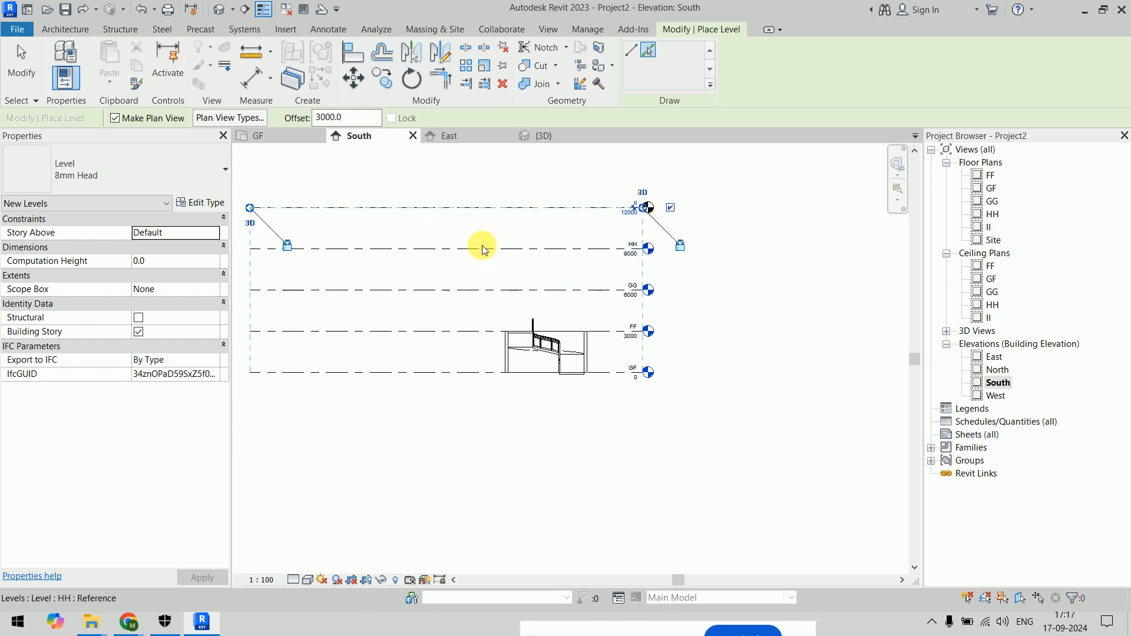
left_click(497, 207)
scroll(635, 265, "down", 1)
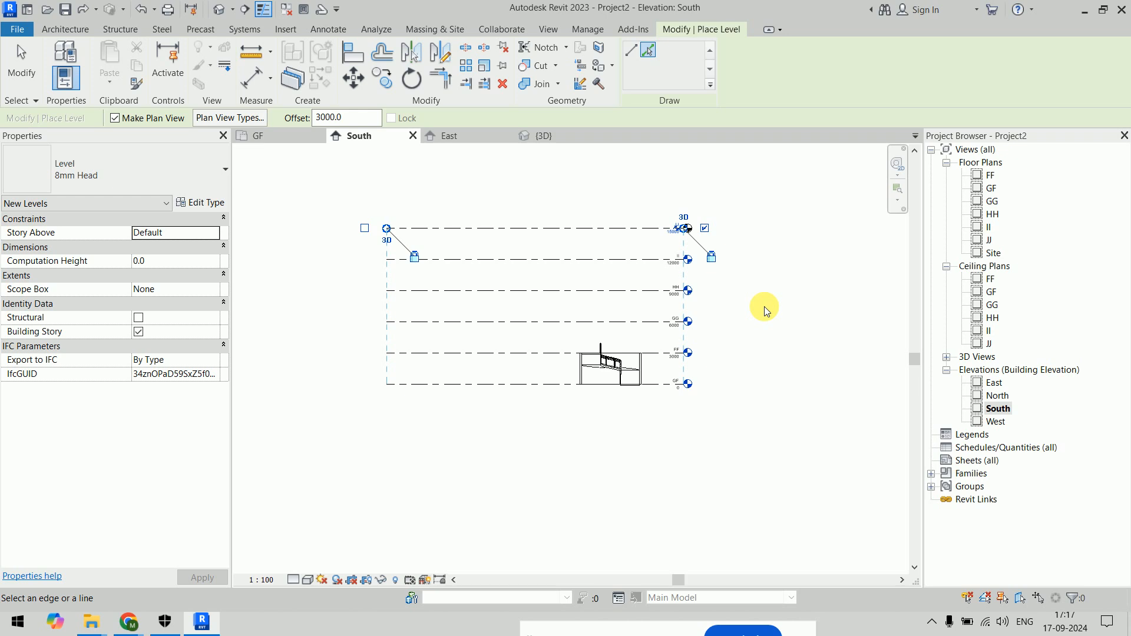
key("Escape")
key("Escape")
Examine the existing ramp in the South elevation, the 3D view and the GF floor plan
scroll(768, 309, "up", 2)
scroll(775, 383, "up", 1)
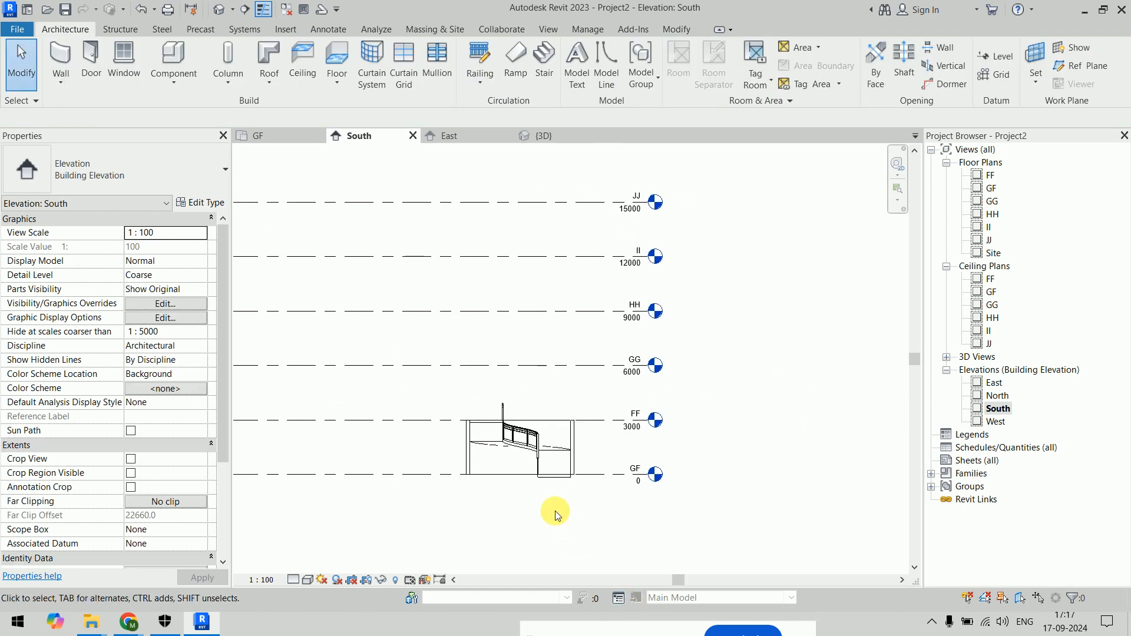
left_click(556, 468)
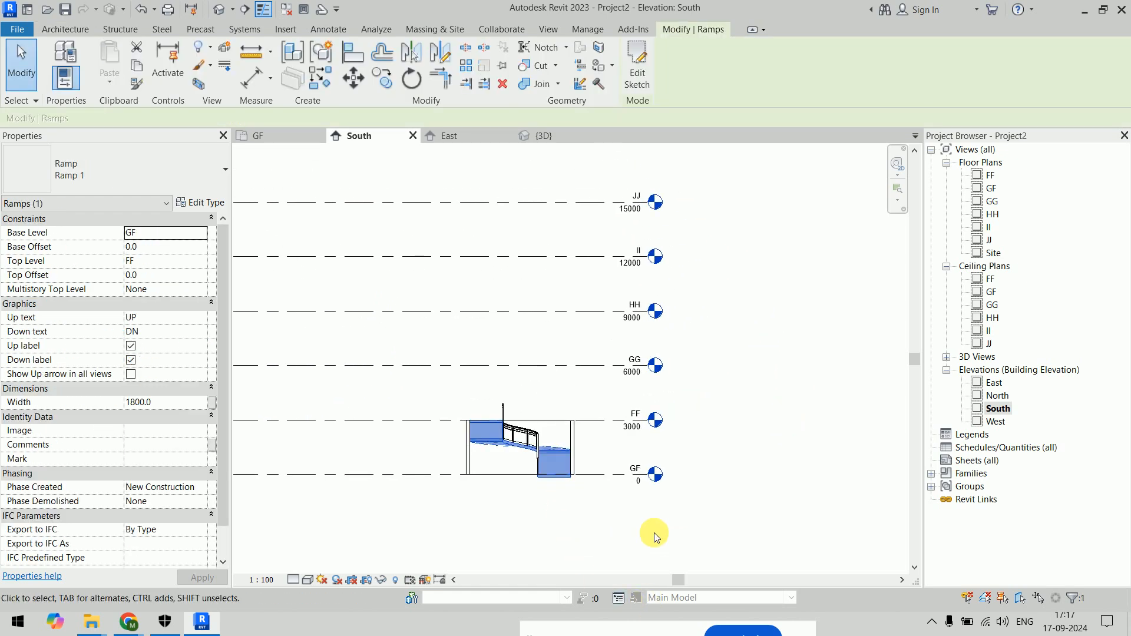
left_click(812, 336)
left_click(537, 136)
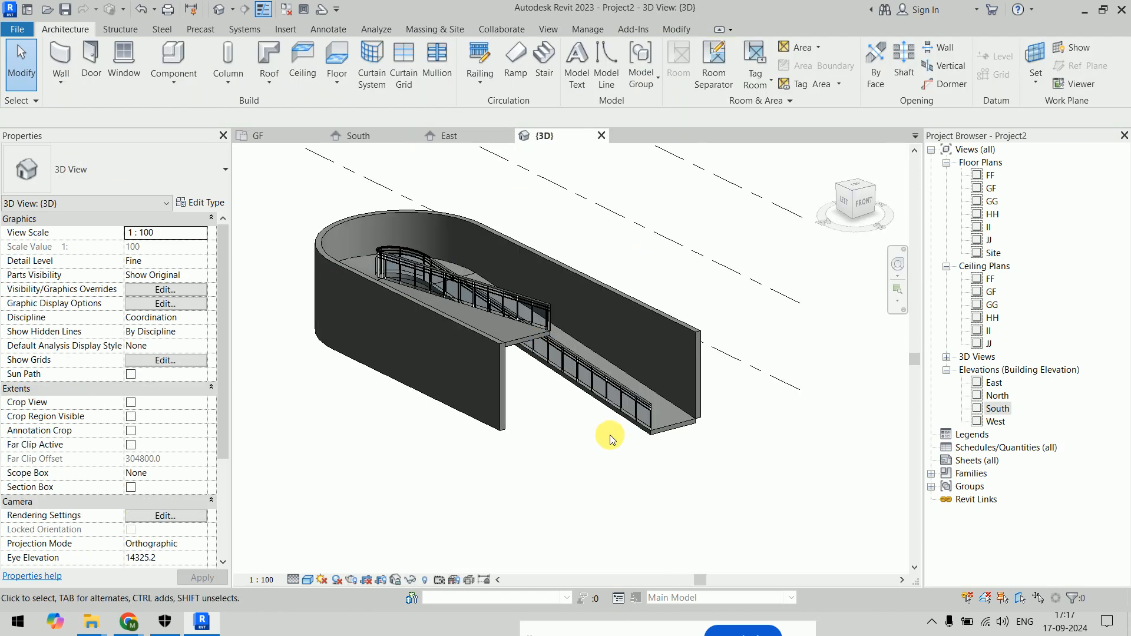
left_click(680, 426)
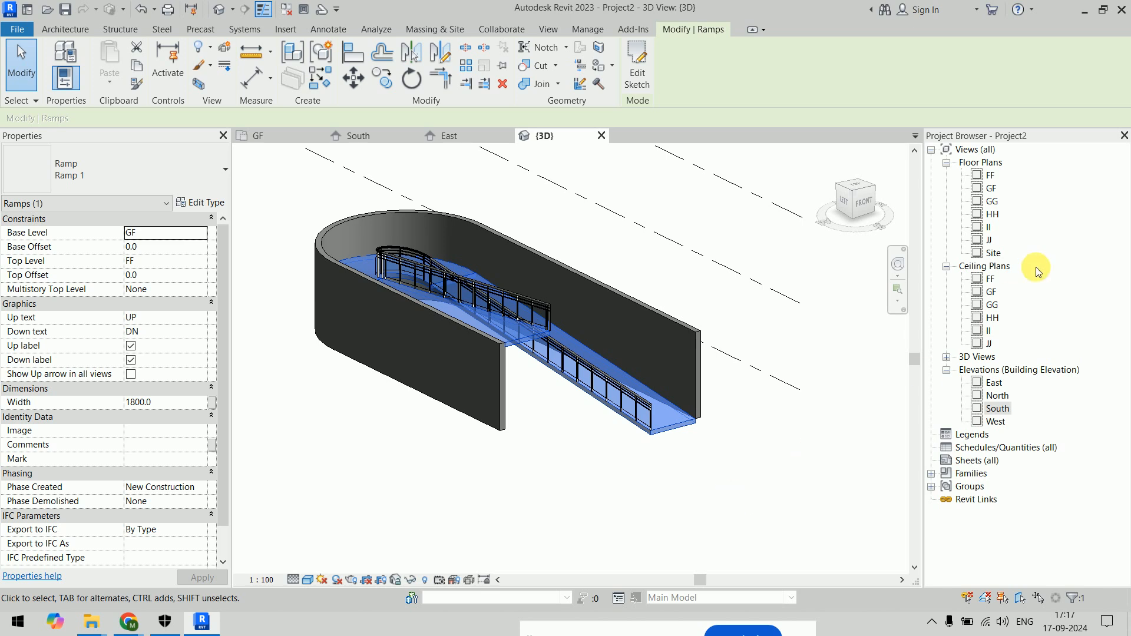
double_click(991, 189)
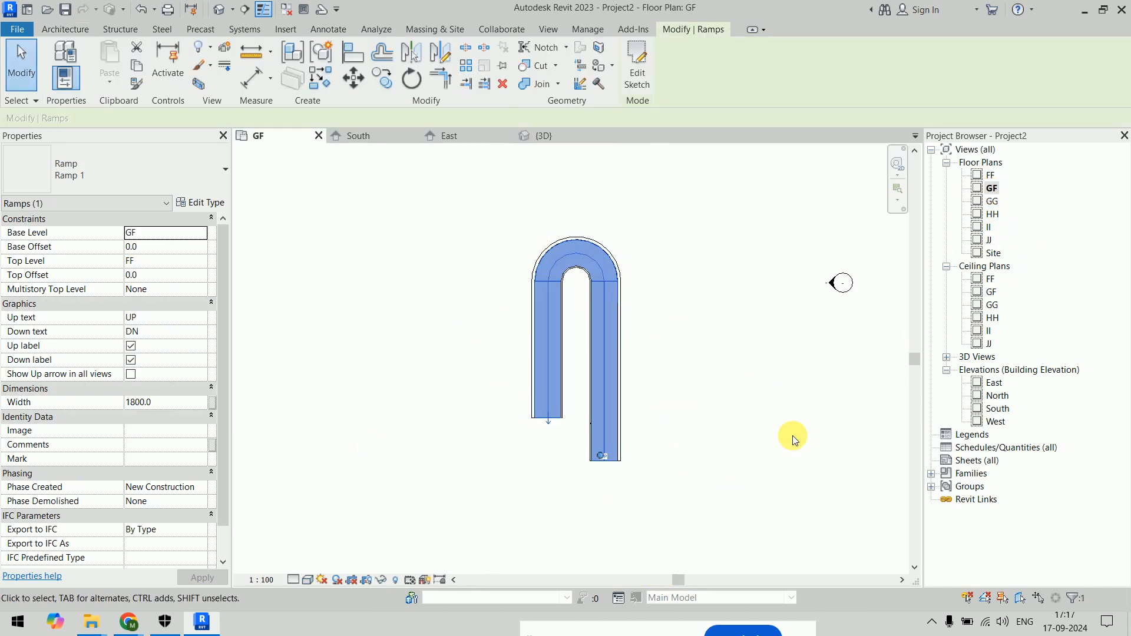
left_click(543, 136)
In the East elevation, select only the ramp with its railings and top rails, filtering the walls out of the selection
left_click(471, 142)
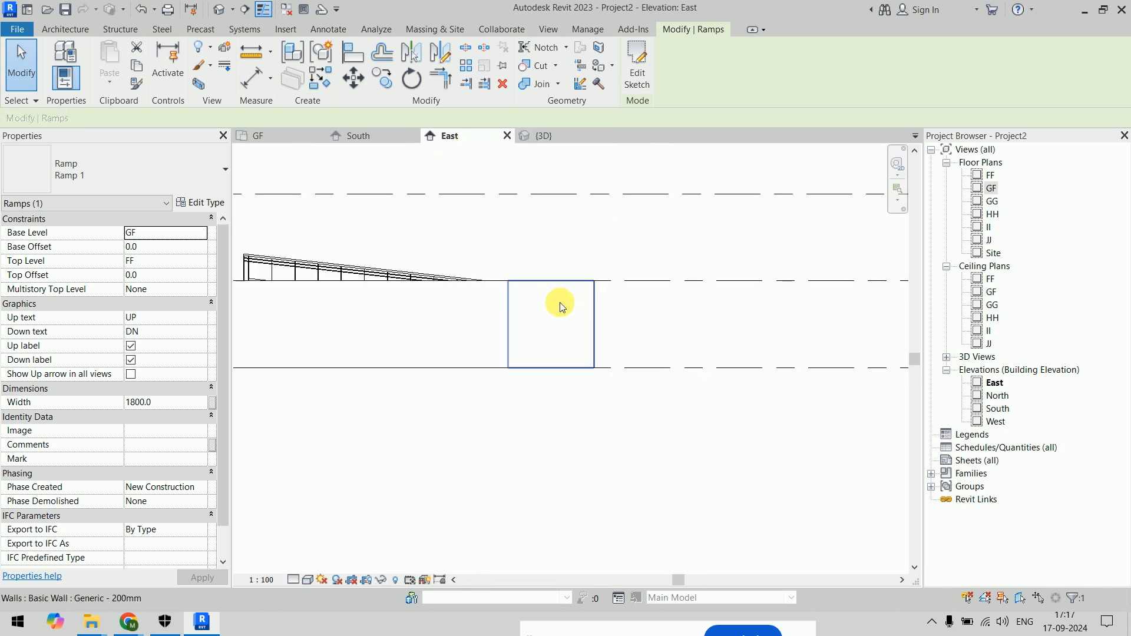
scroll(548, 306, "down", 3)
left_click(498, 359)
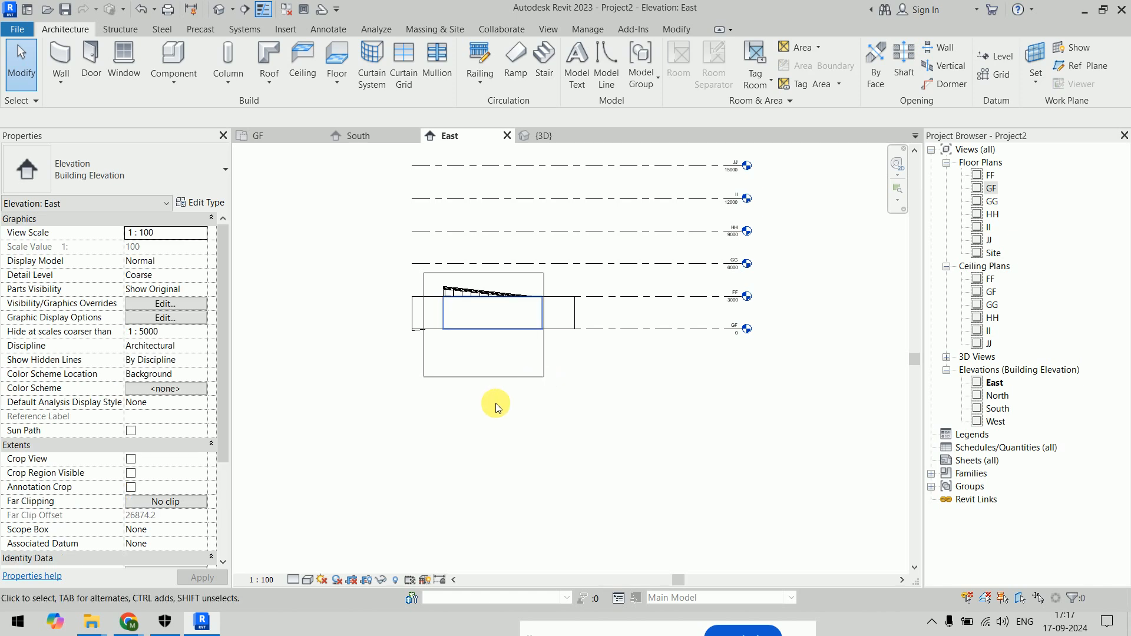
left_click_drag(381, 274, 584, 369)
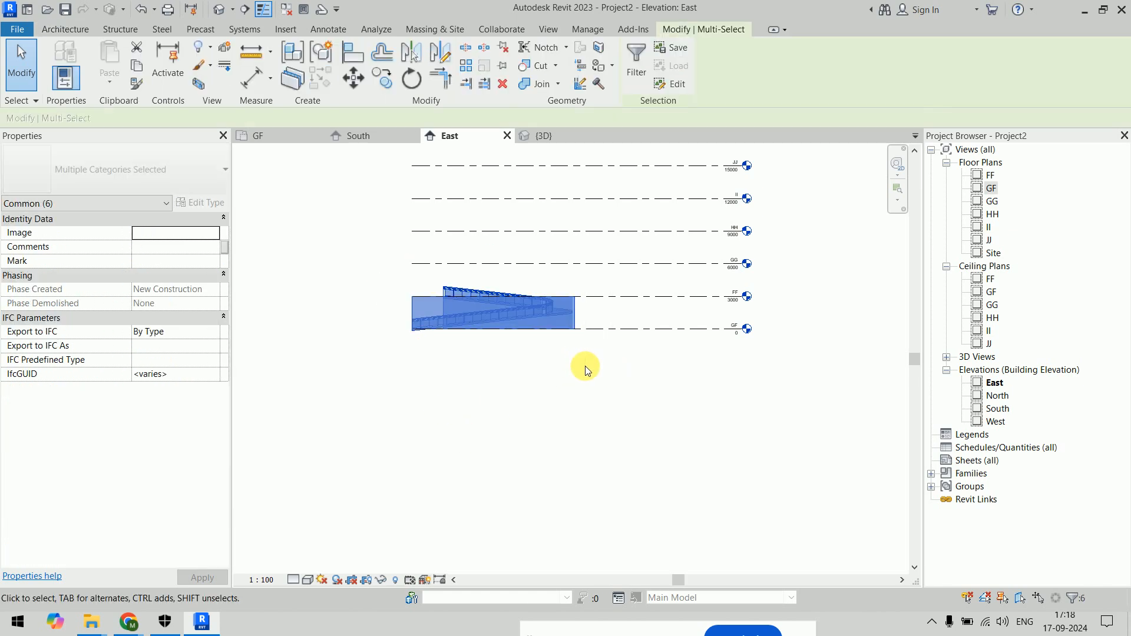
left_click(637, 59)
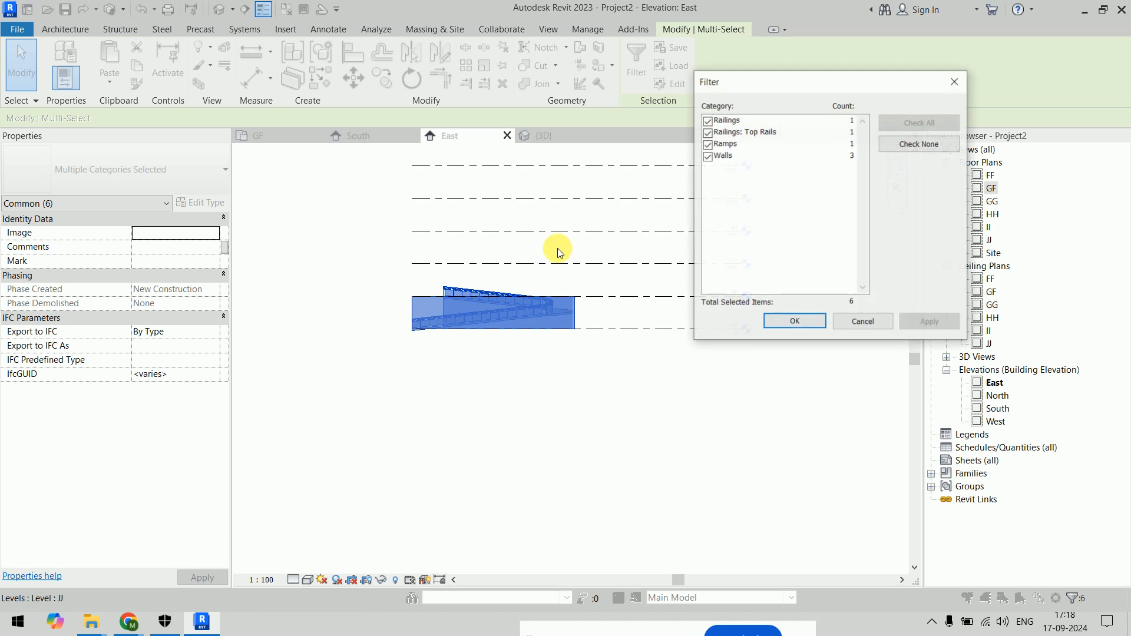
left_click(708, 157)
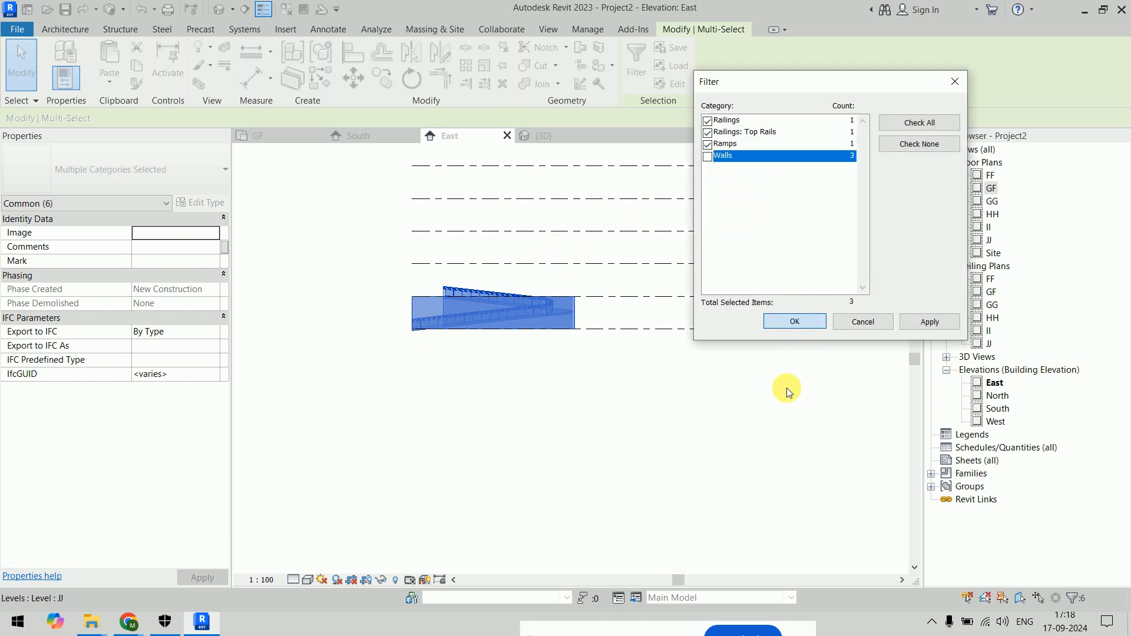
left_click(802, 323)
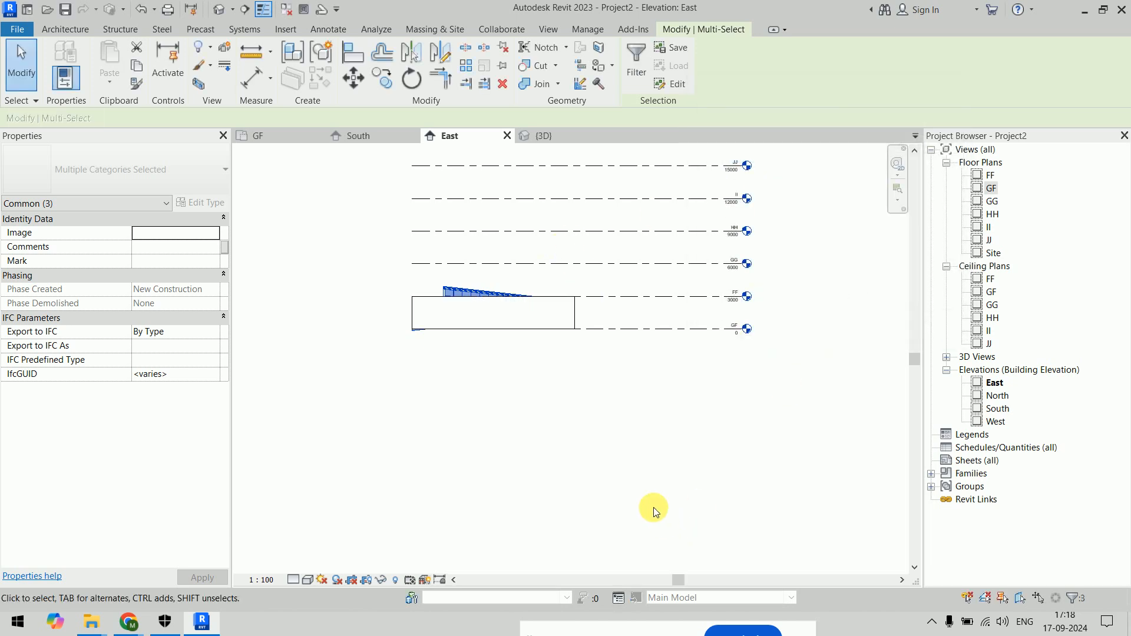
Copy the selected ramp and railings, paste them aligned to levels FF, GG, HH and II, and check the copies in the 3D and South views
middle_click_drag(652, 396, 652, 455)
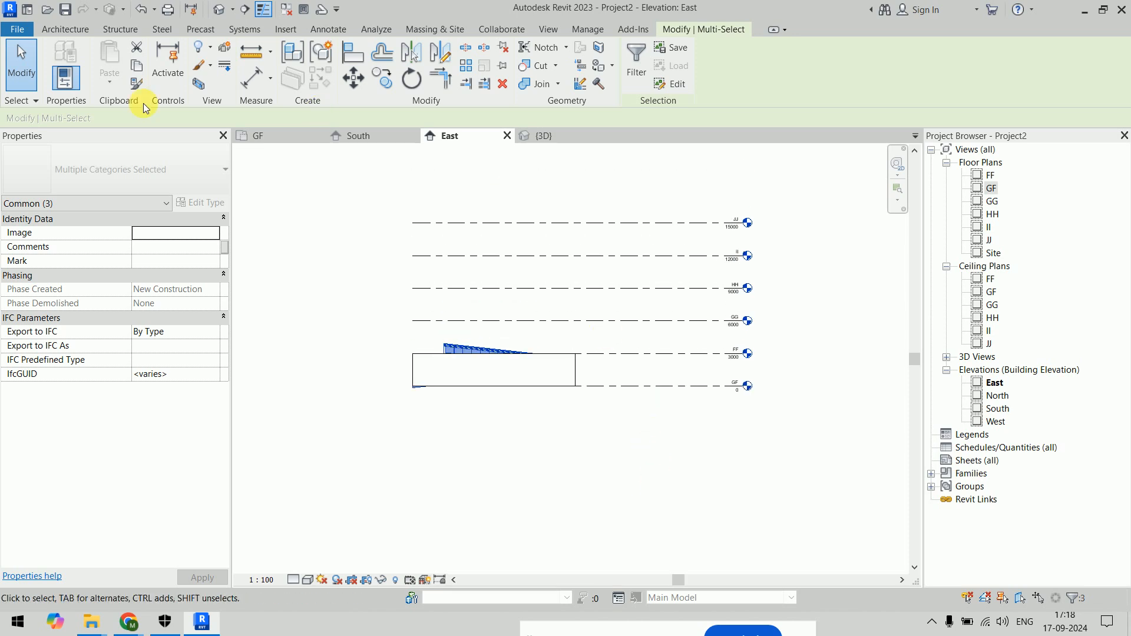
left_click(139, 66)
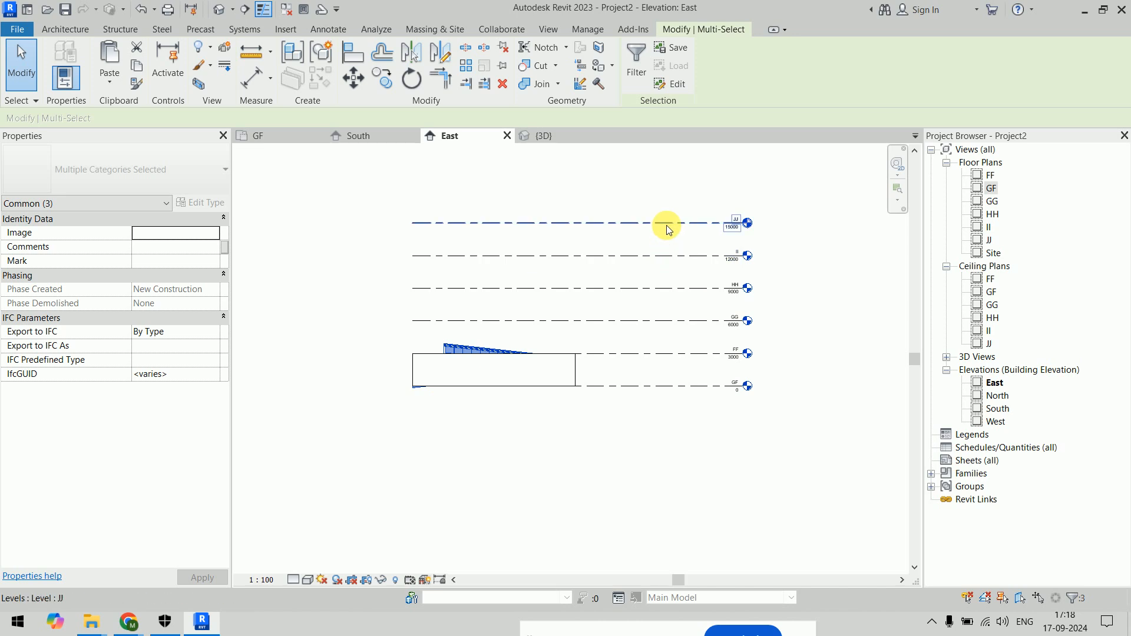
left_click(116, 84)
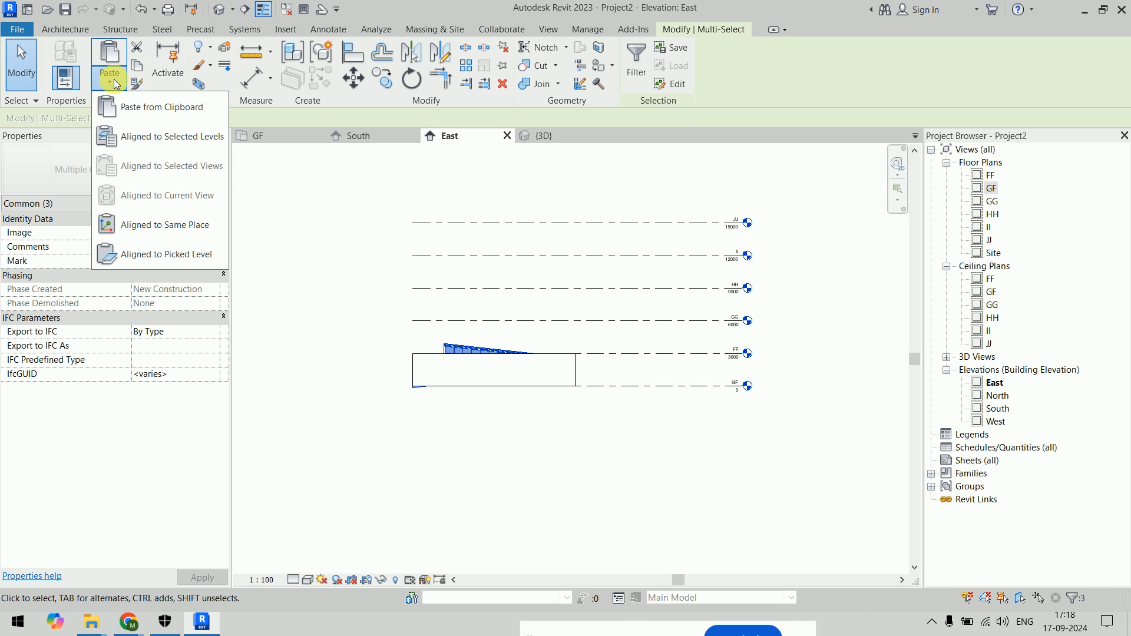
left_click(169, 145)
left_click_drag(575, 185, 861, 119)
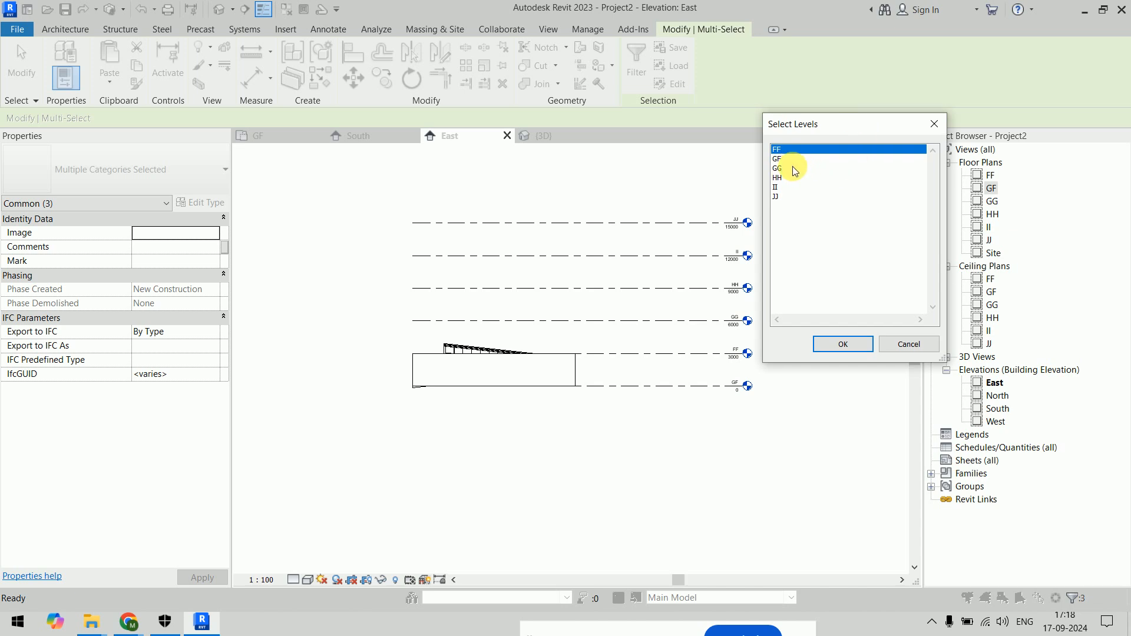
left_click(792, 168, "ctrl")
left_click(793, 177, "ctrl")
left_click(793, 187, "ctrl")
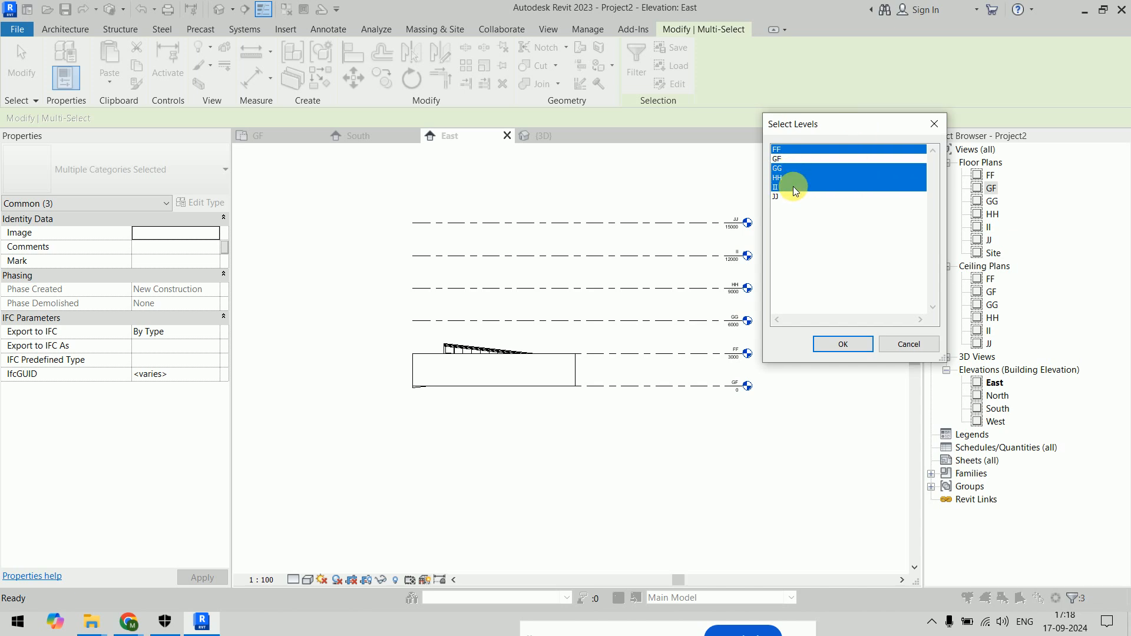
left_click(843, 344)
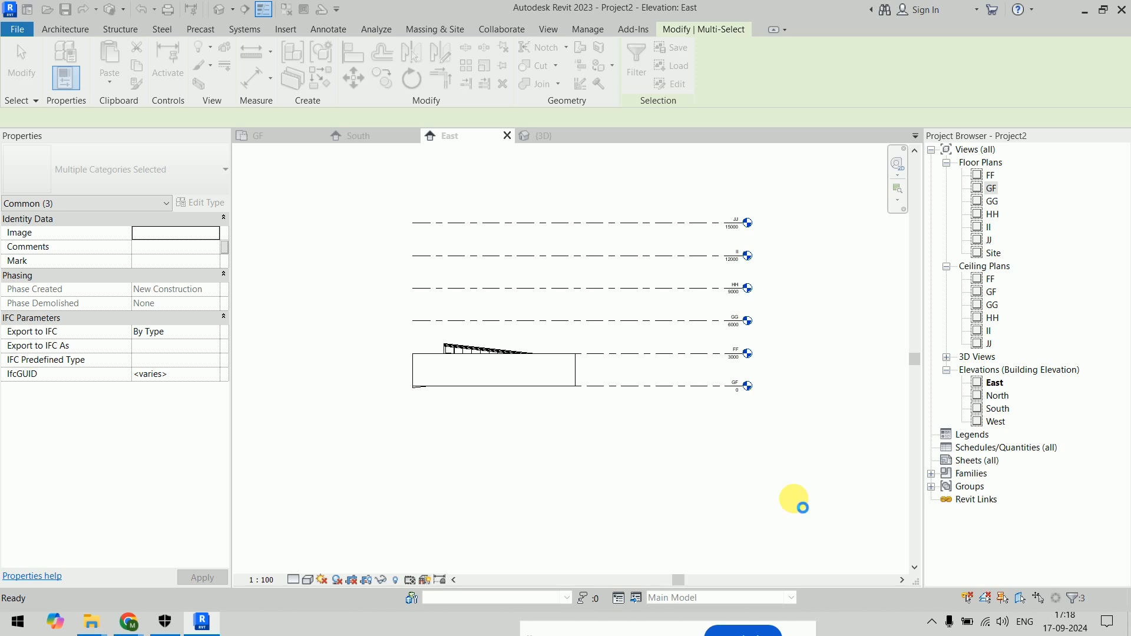
key("Escape")
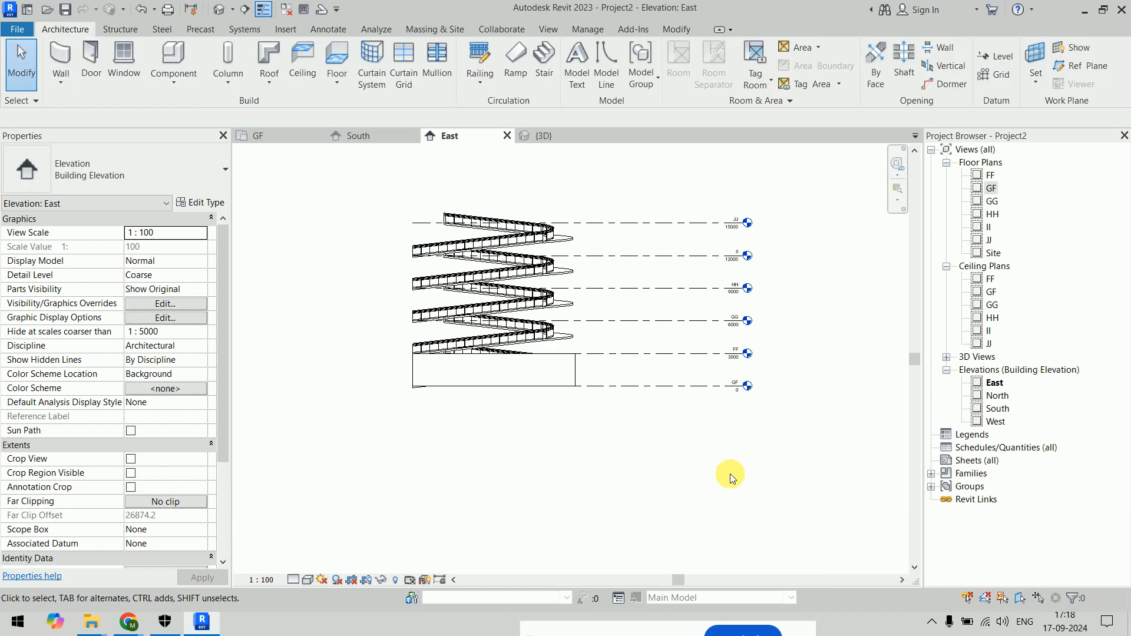
left_click(550, 135)
middle_click_drag(601, 455, 735, 426, "shift")
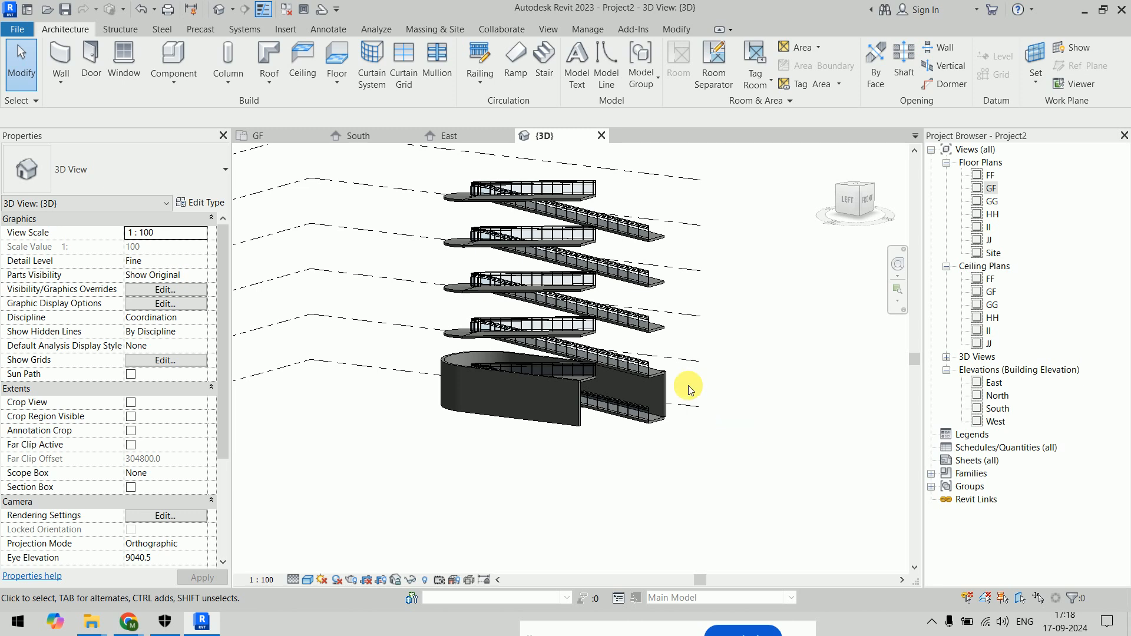
left_click(358, 135)
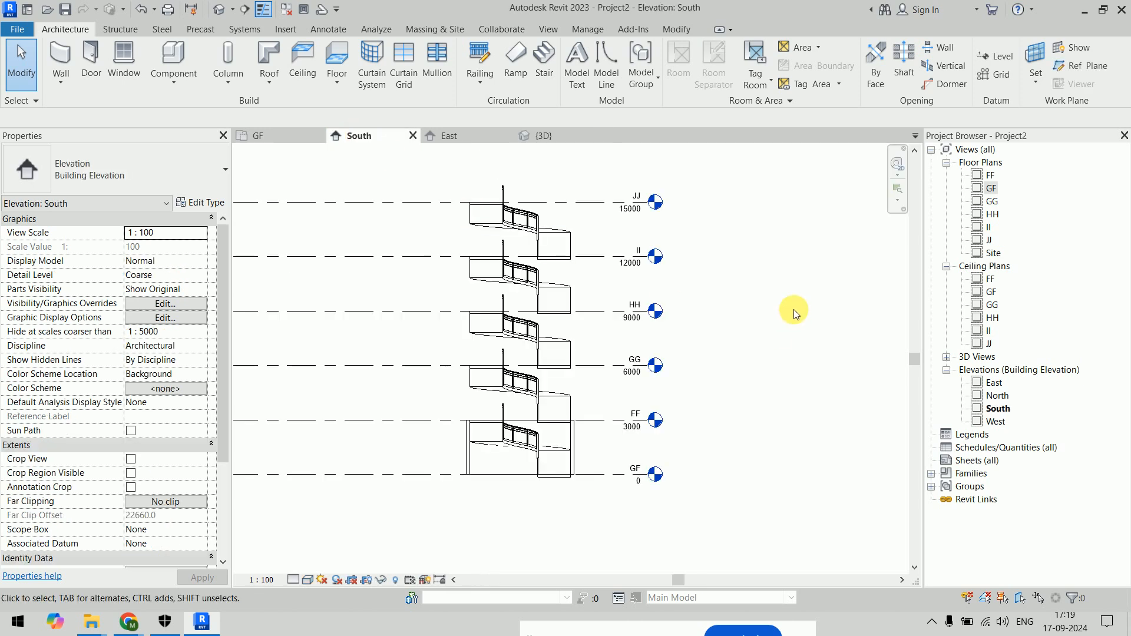
double_click(991, 188)
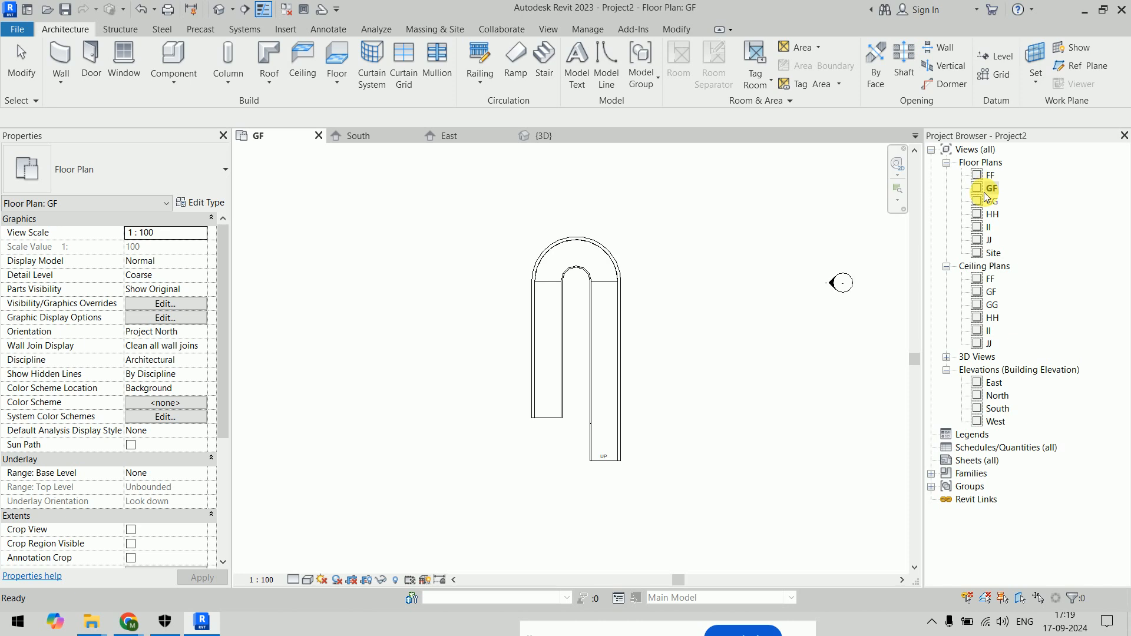
left_click(515, 59)
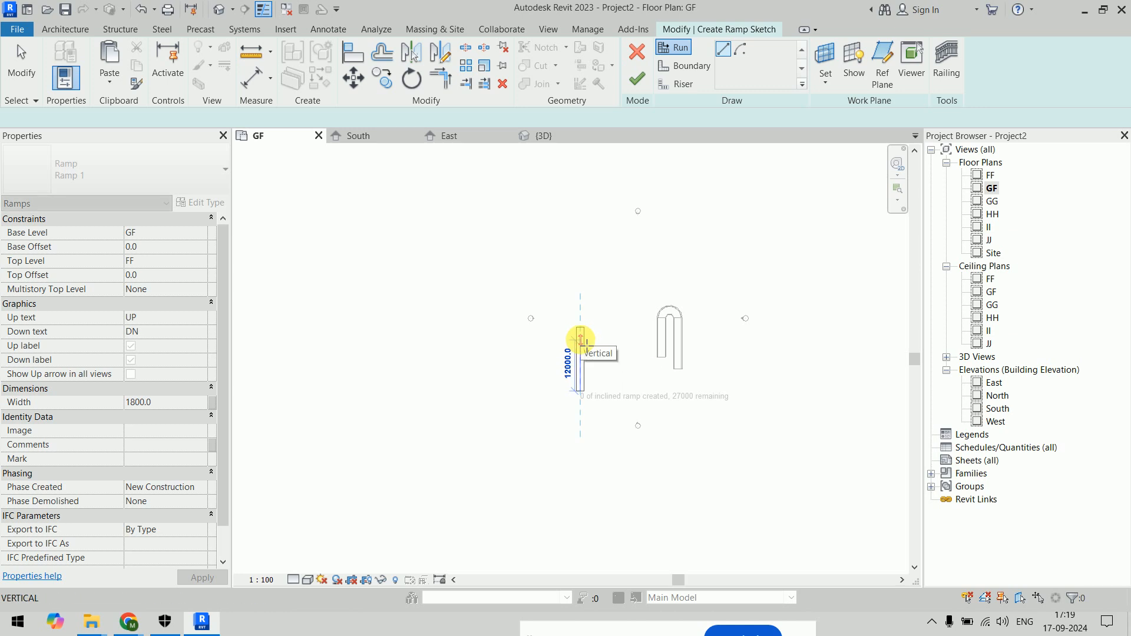
key("Escape")
key("Escape")
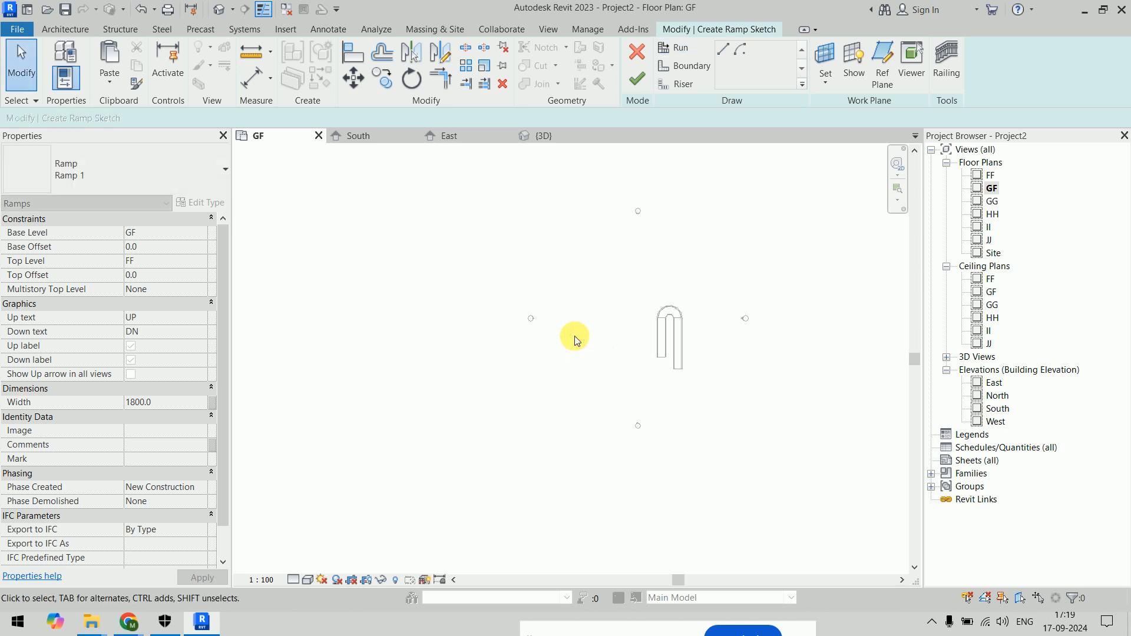
left_click(637, 78)
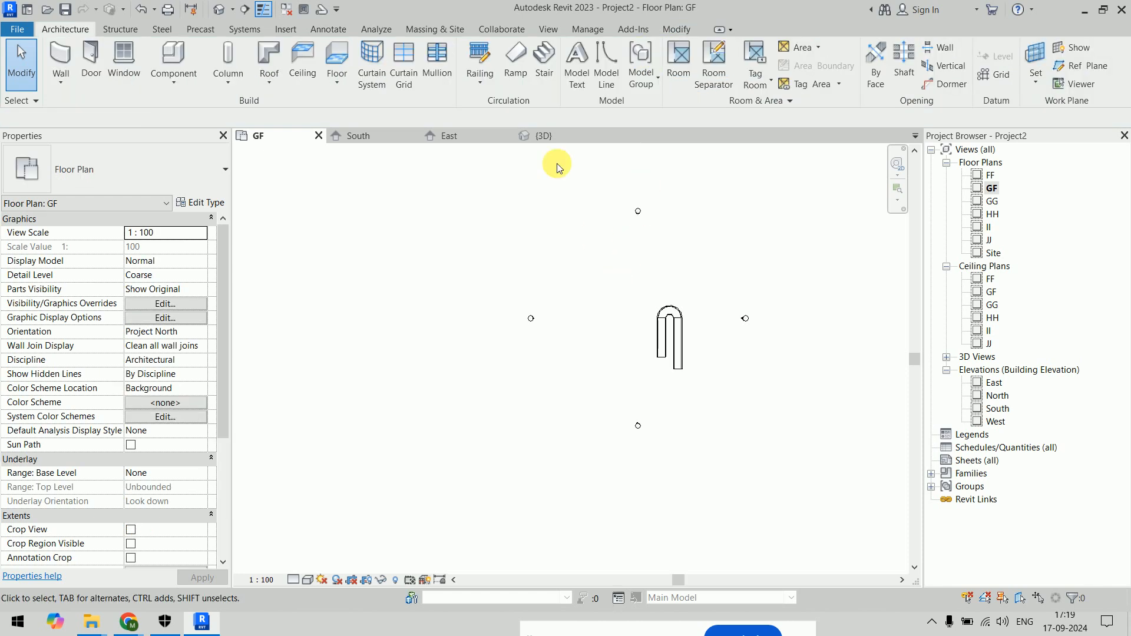
In the South elevation, delete all the pasted ramp and railing copies above the original GF-to-FF ramp
left_click(542, 135)
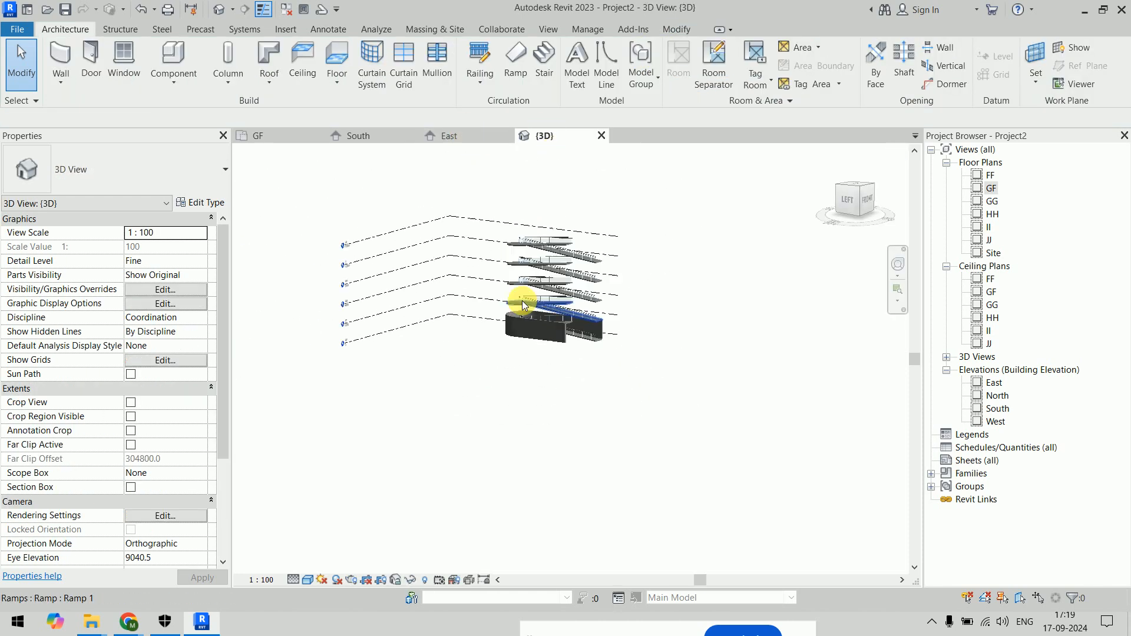
left_click(357, 135)
scroll(442, 230, "down", 3)
scroll(507, 320, "up", 2)
key("Tab")
left_click(521, 326)
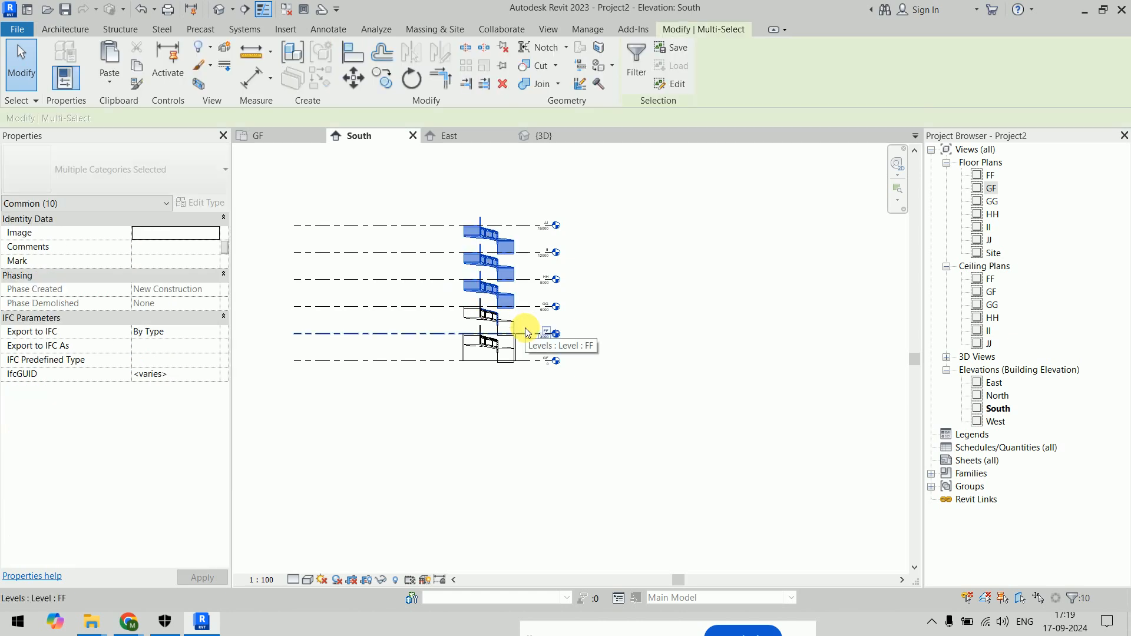
key("Delete")
scroll(518, 324, "up", 3)
left_click_drag(348, 251, 530, 361)
key("Delete")
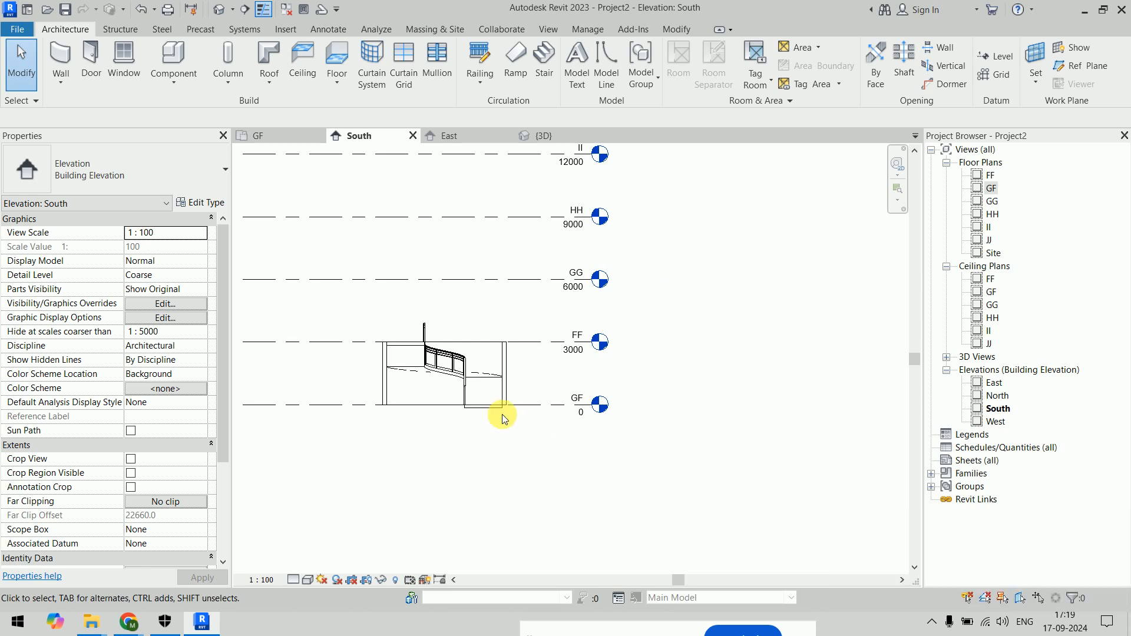
Set the original ramp's Multistory Top Level to JJ so it repeats up through all the levels
left_click(498, 406)
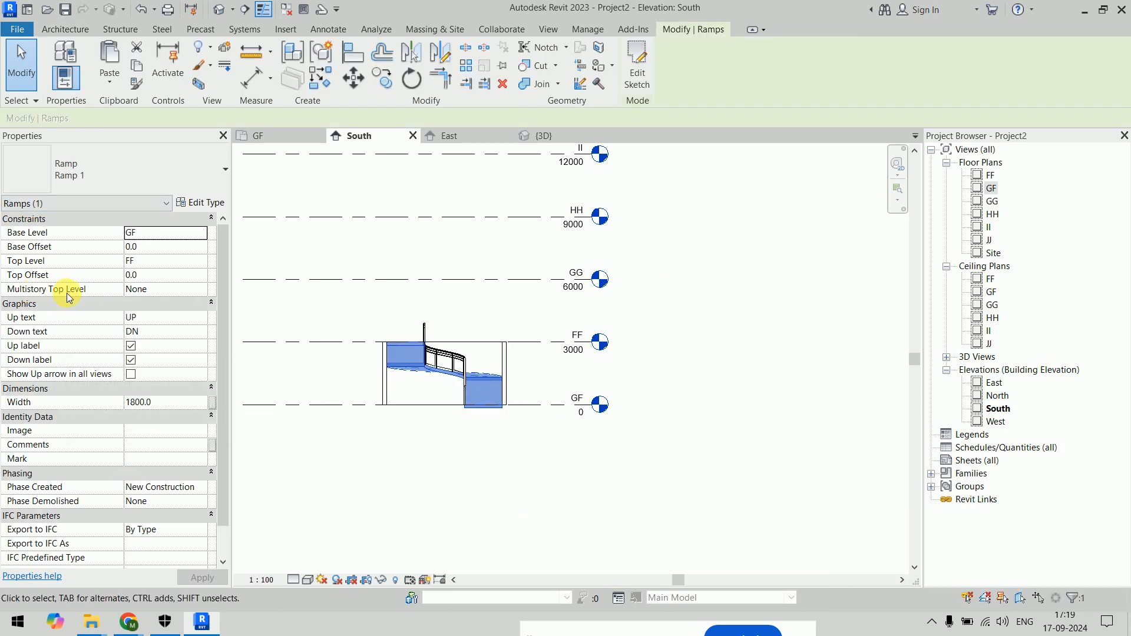
left_click(203, 291)
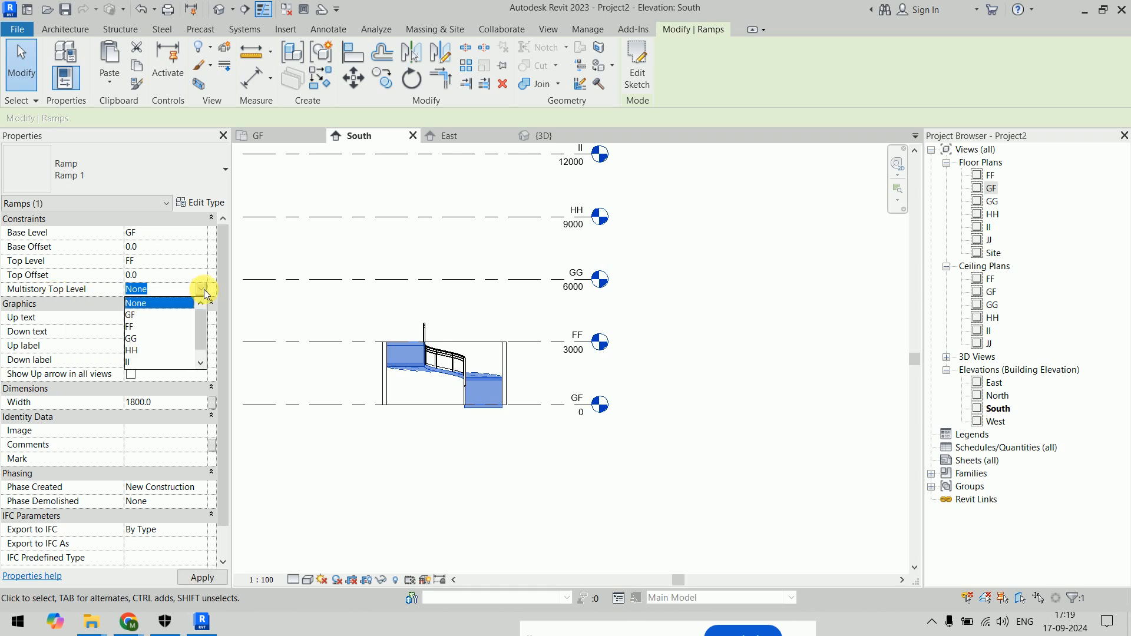
scroll(167, 341, "down", 1)
left_click(150, 362)
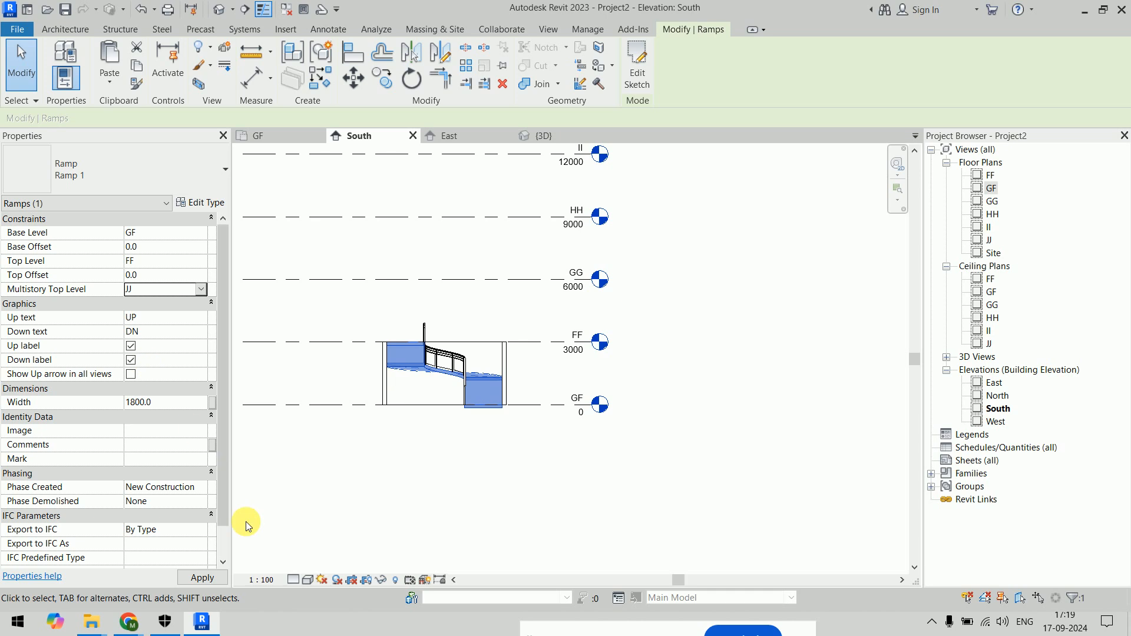
scroll(545, 426, "down", 2)
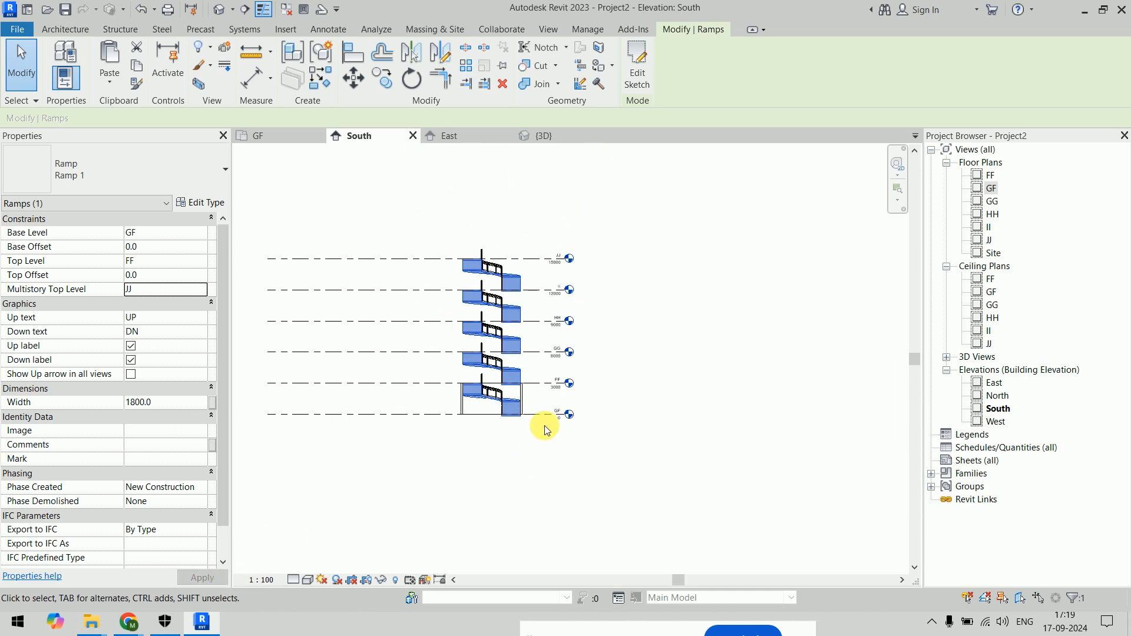
left_click(627, 401)
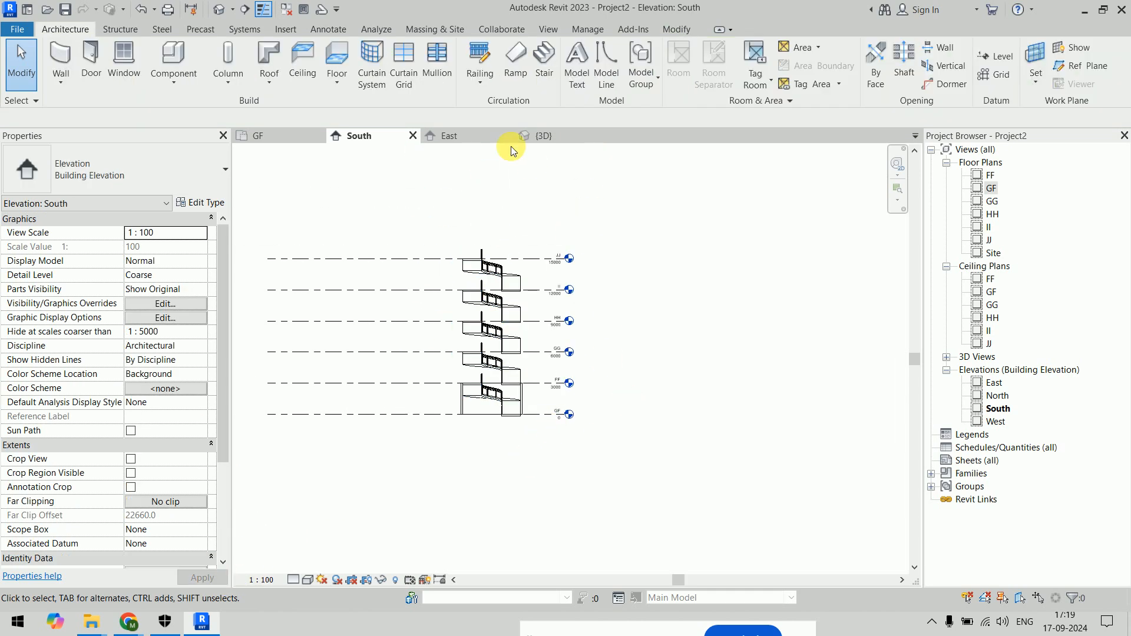
Inspect the multistory ramp in the 3D view and return to the GF floor plan
left_click(542, 137)
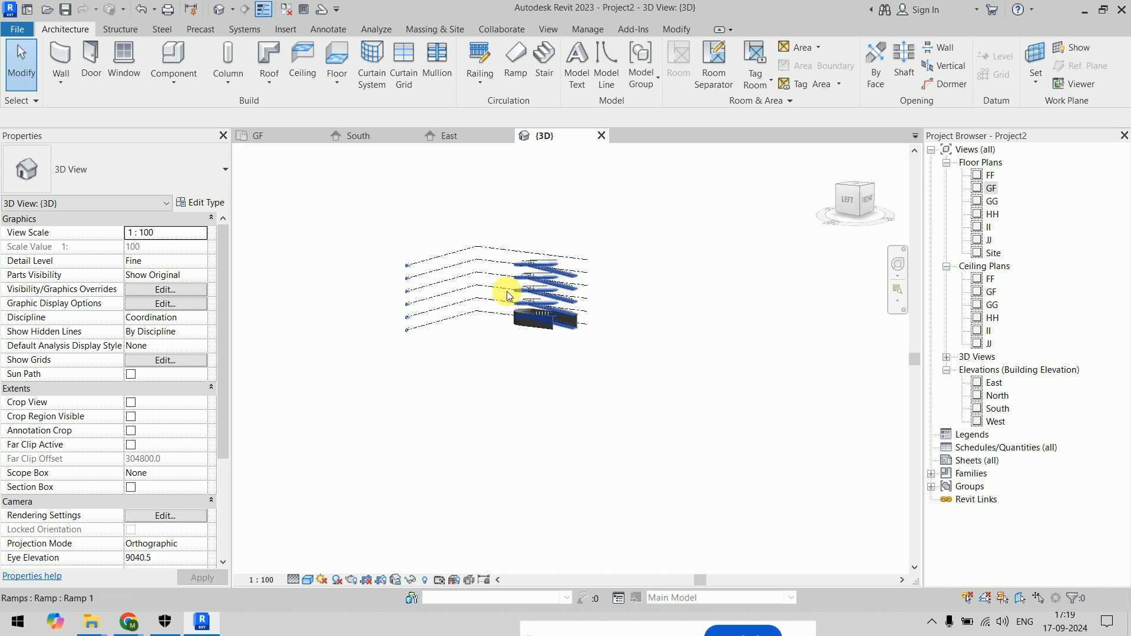
scroll(530, 283, "up", 5)
left_click(648, 265)
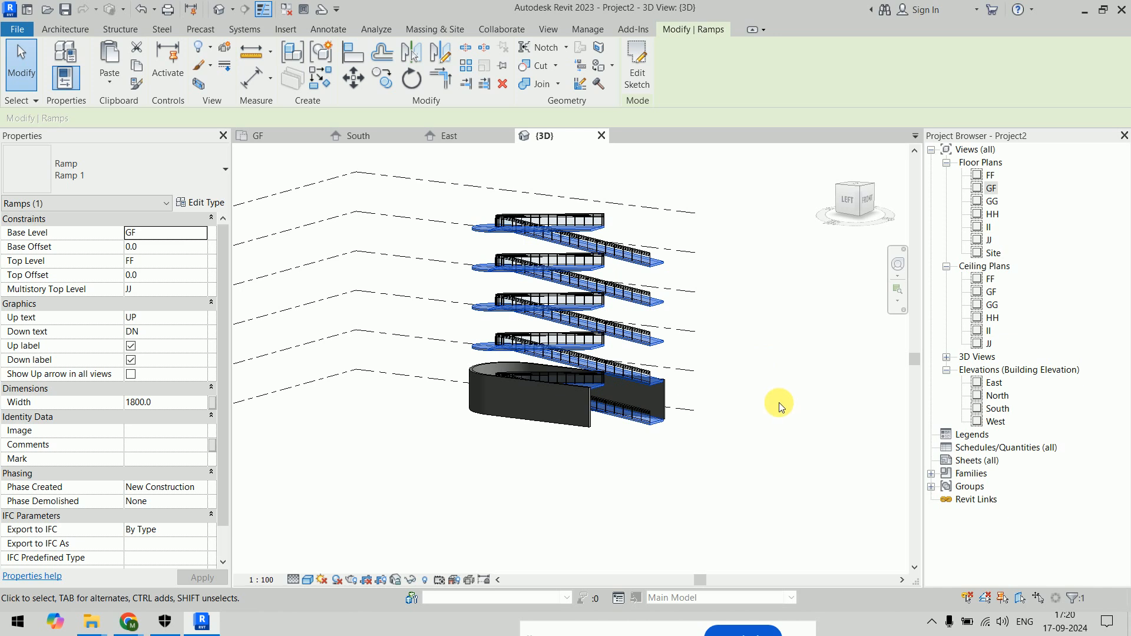
left_click(760, 361)
left_click(298, 136)
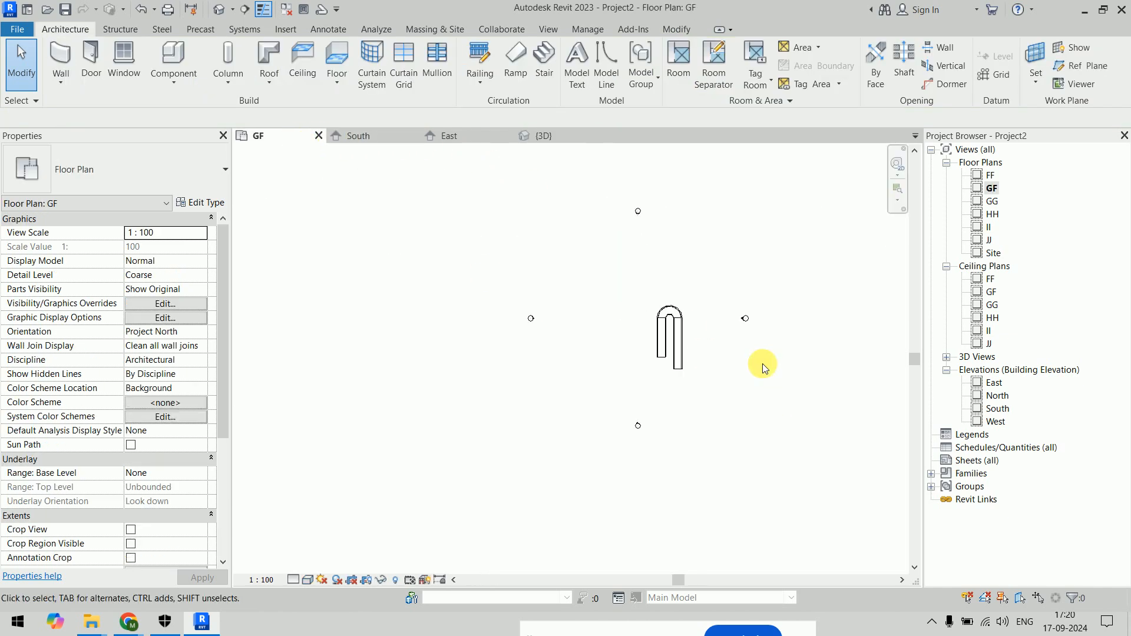
Set the South elevation to Medium detail level and the Shaded visual style
left_click(383, 136)
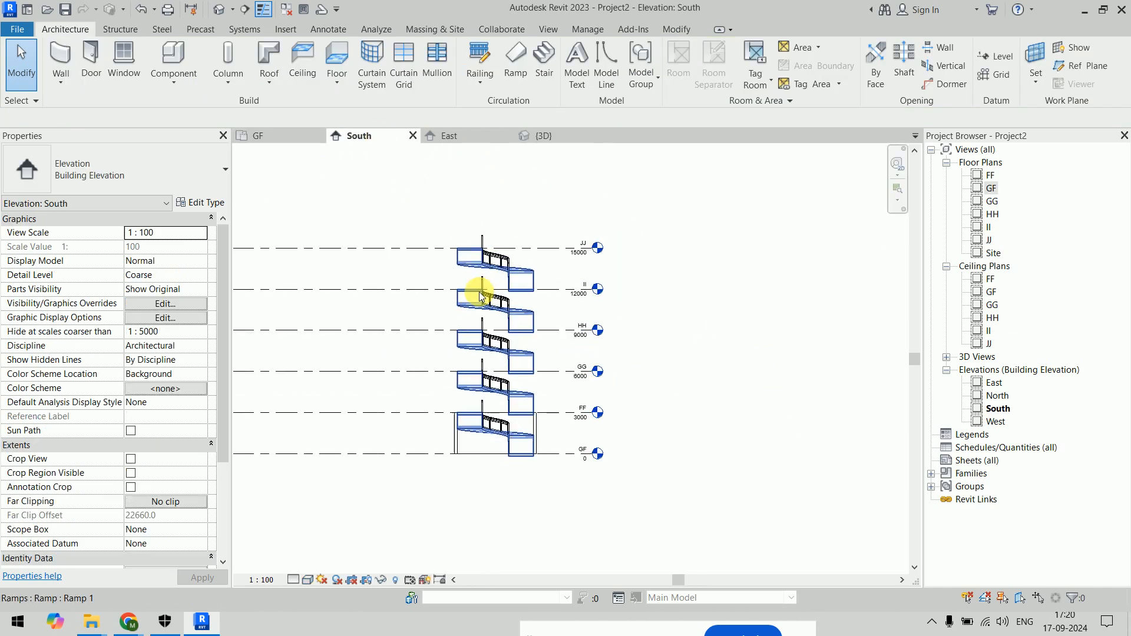
scroll(480, 296, "up", 2)
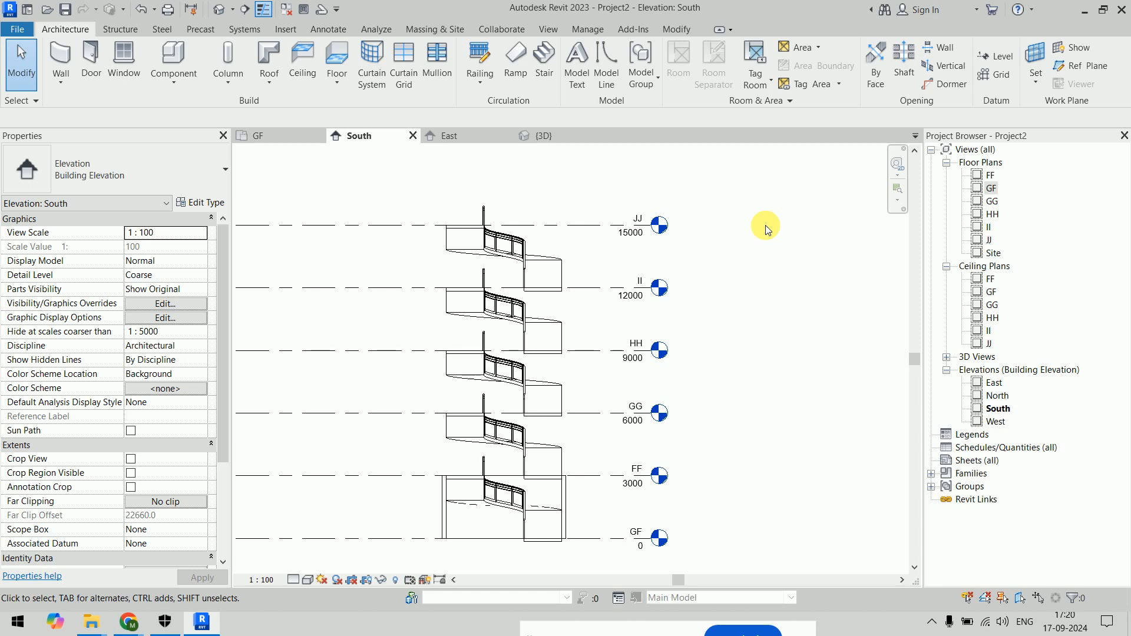
left_click(292, 580)
left_click(316, 550)
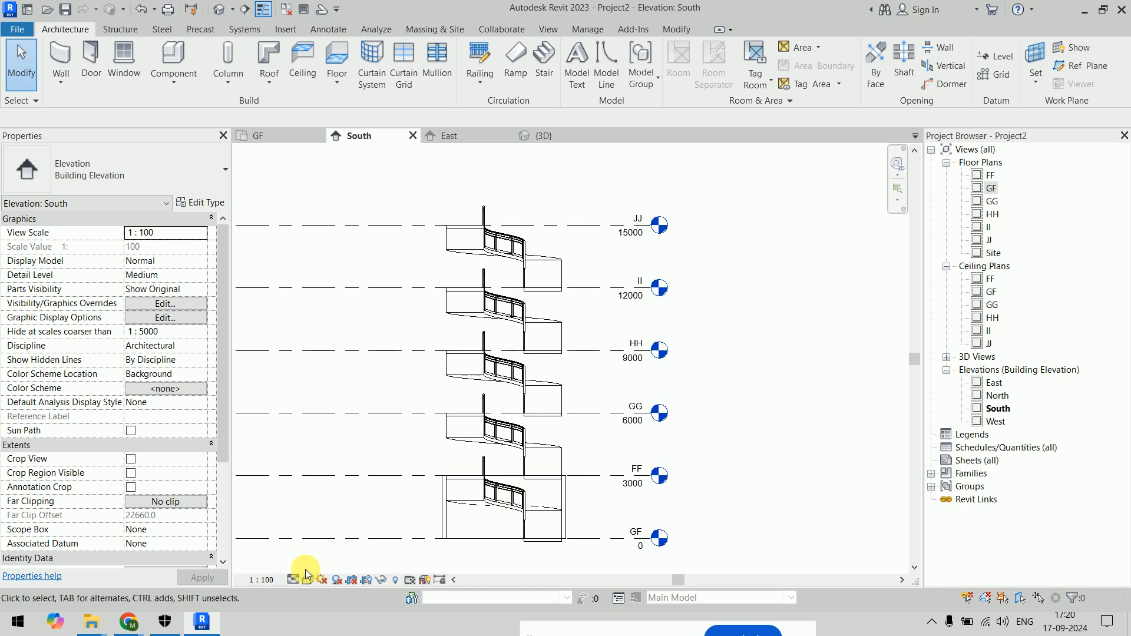
left_click(307, 580)
left_click(341, 533)
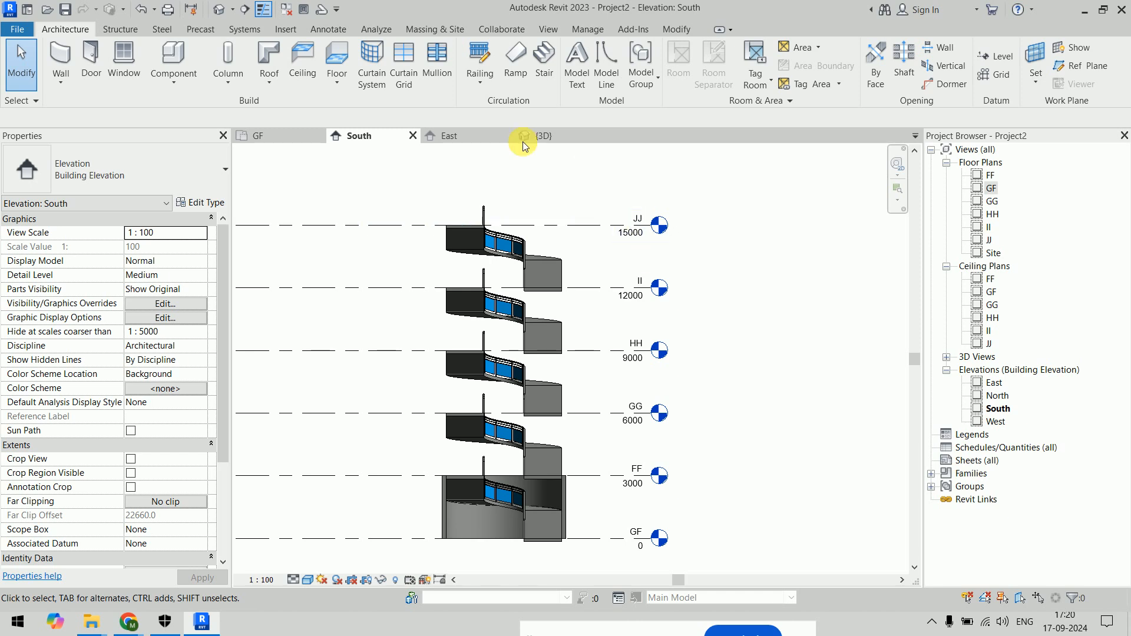
Set the East elevation to Fine detail level and the Shaded visual style
left_click(471, 140)
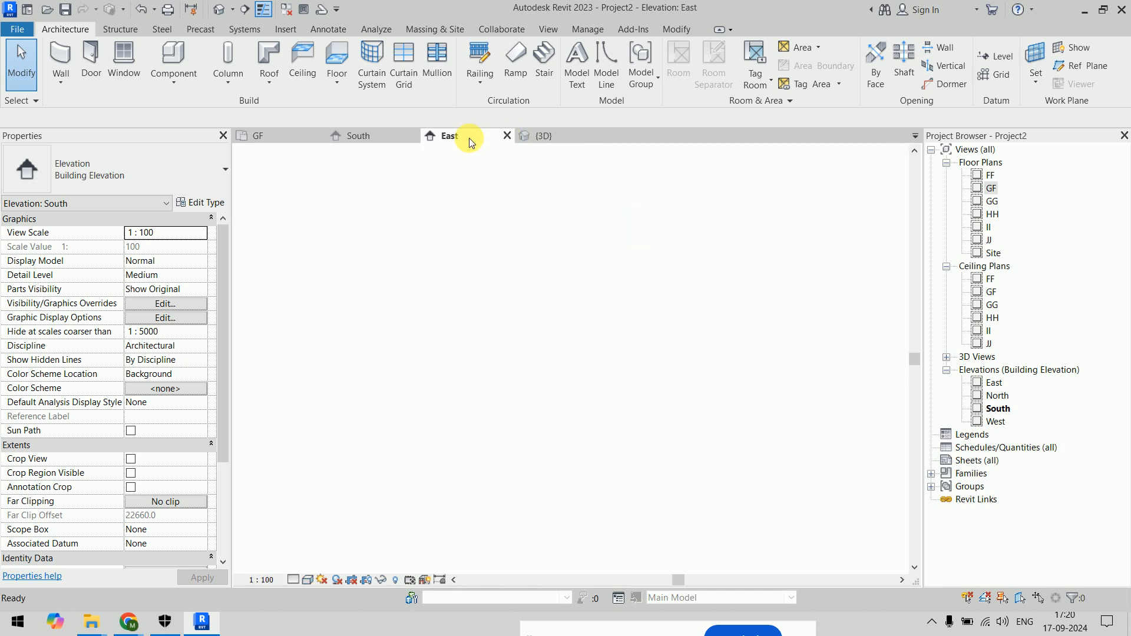
left_click(274, 580)
left_click(295, 580)
left_click(288, 527)
left_click(307, 579)
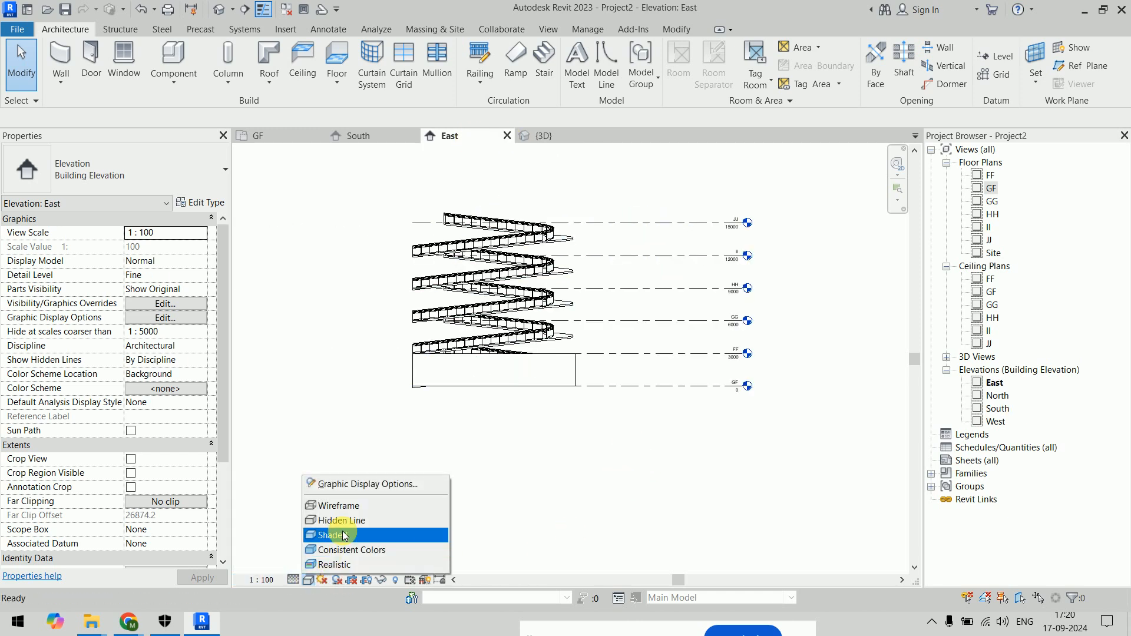
left_click(341, 535)
scroll(614, 412, "up", 2)
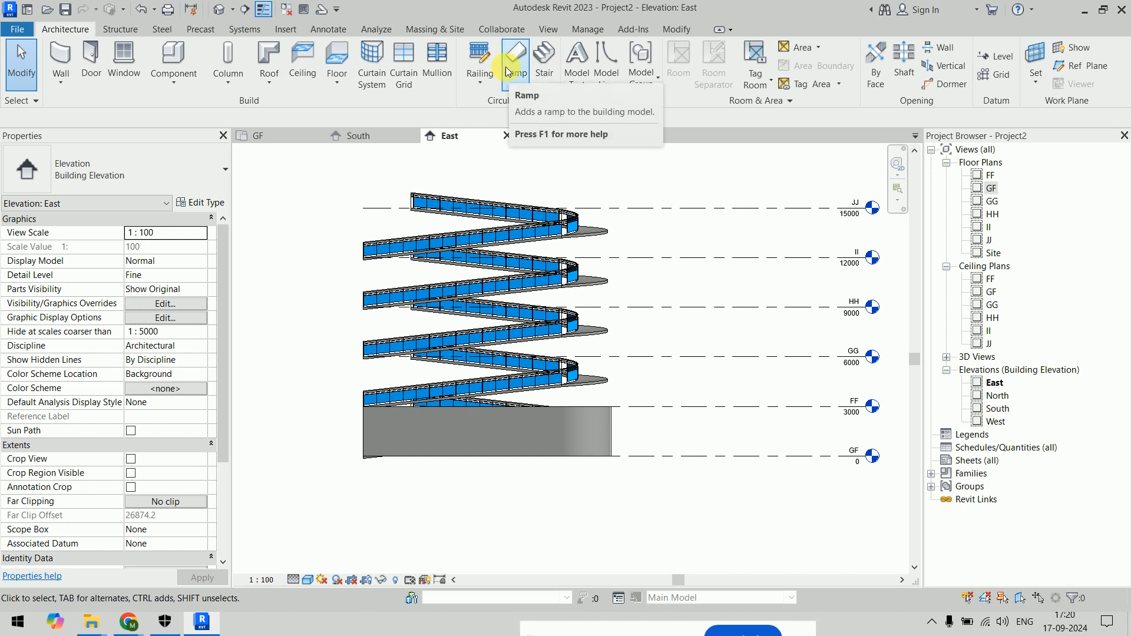
left_click(480, 80)
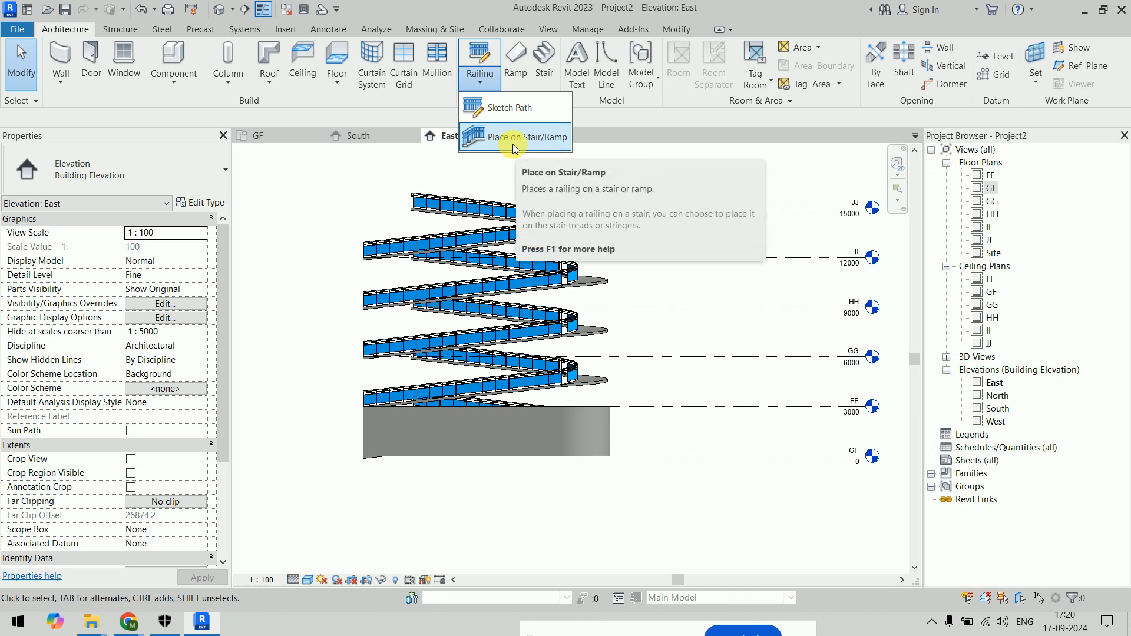
left_click(295, 202)
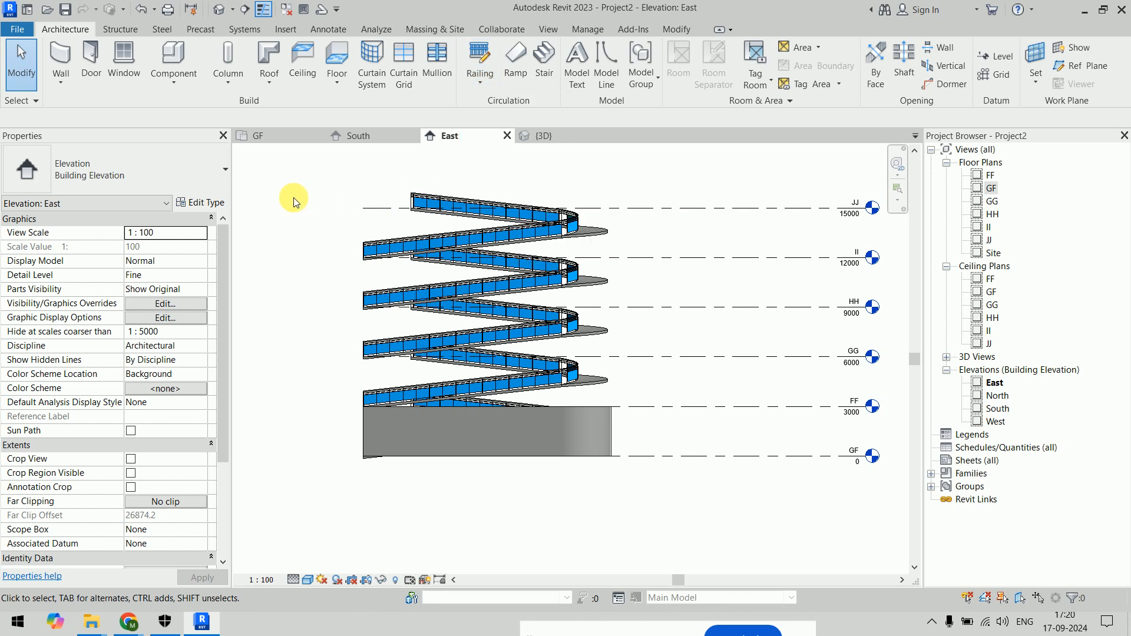